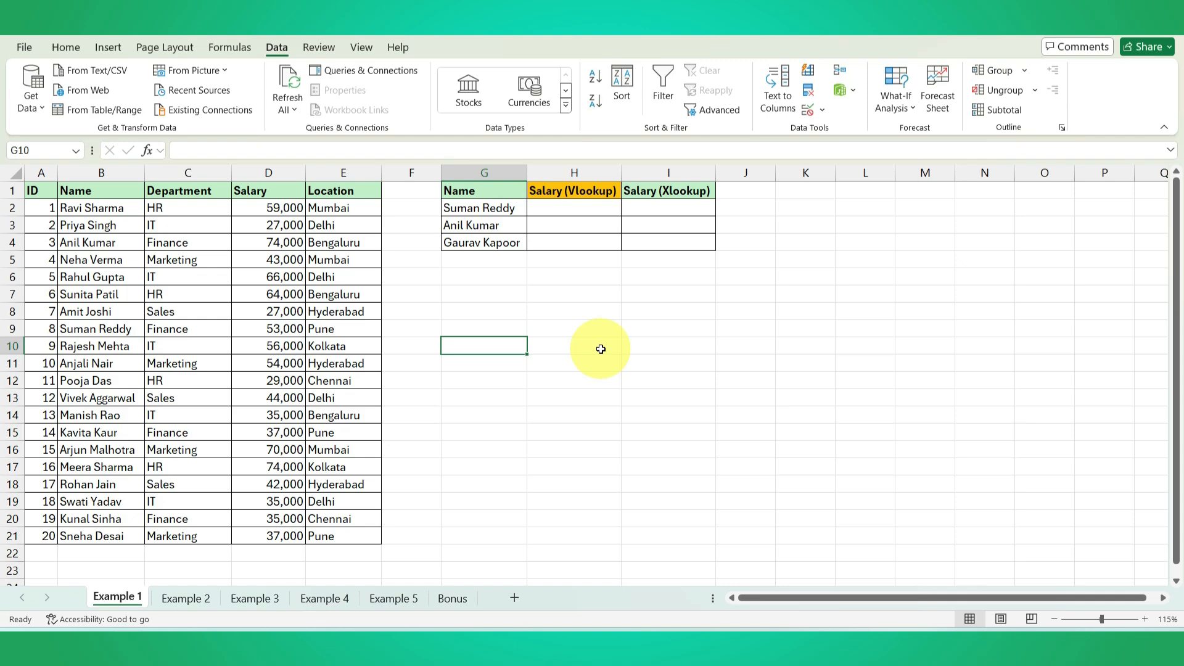
Step: Examine the employee table in A1:E21 and the lookup table in G1:I4 with its VLOOKUP and XLOOKUP salary columns
{"action": "left_click", "coordinate": [580, 191]}
{"action": "left_click_drag", "start_coordinate": [51, 68], "coordinate": [531, 590]}
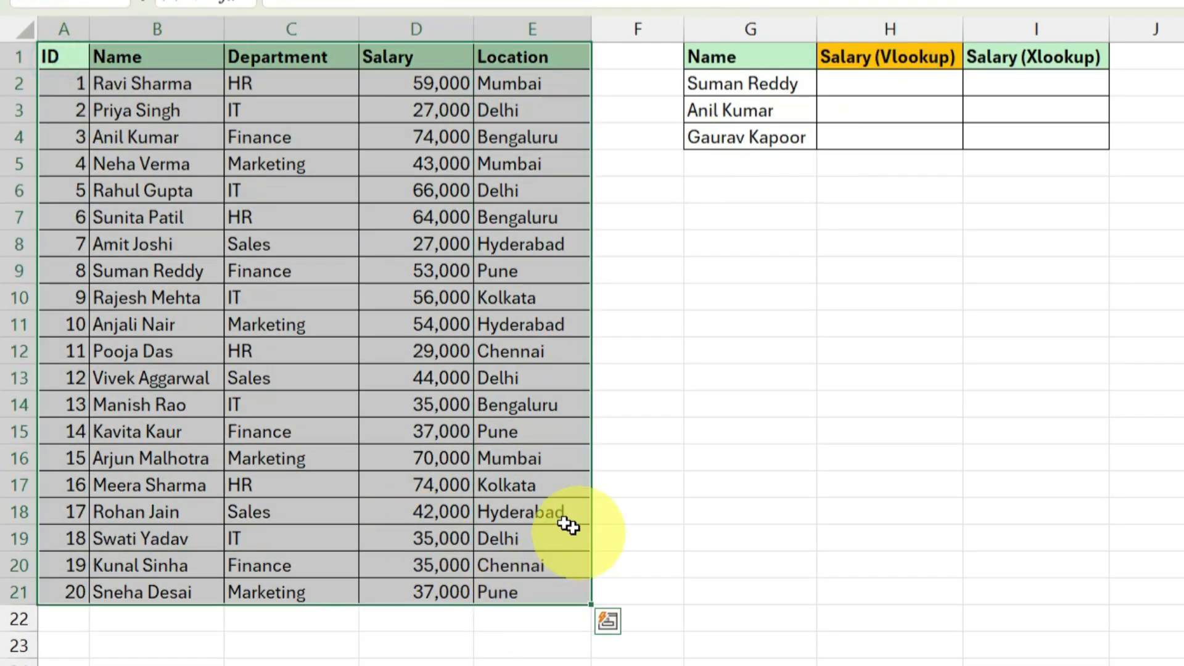
{"action": "left_click", "coordinate": [68, 112]}
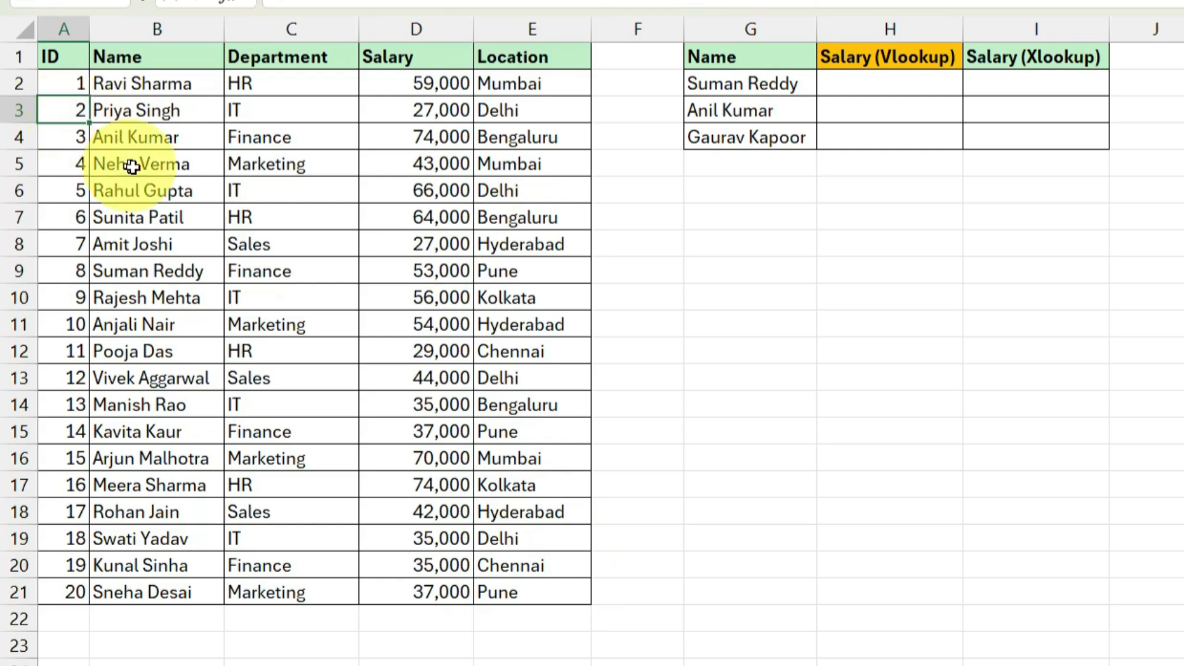
{"action": "left_click", "coordinate": [262, 133]}
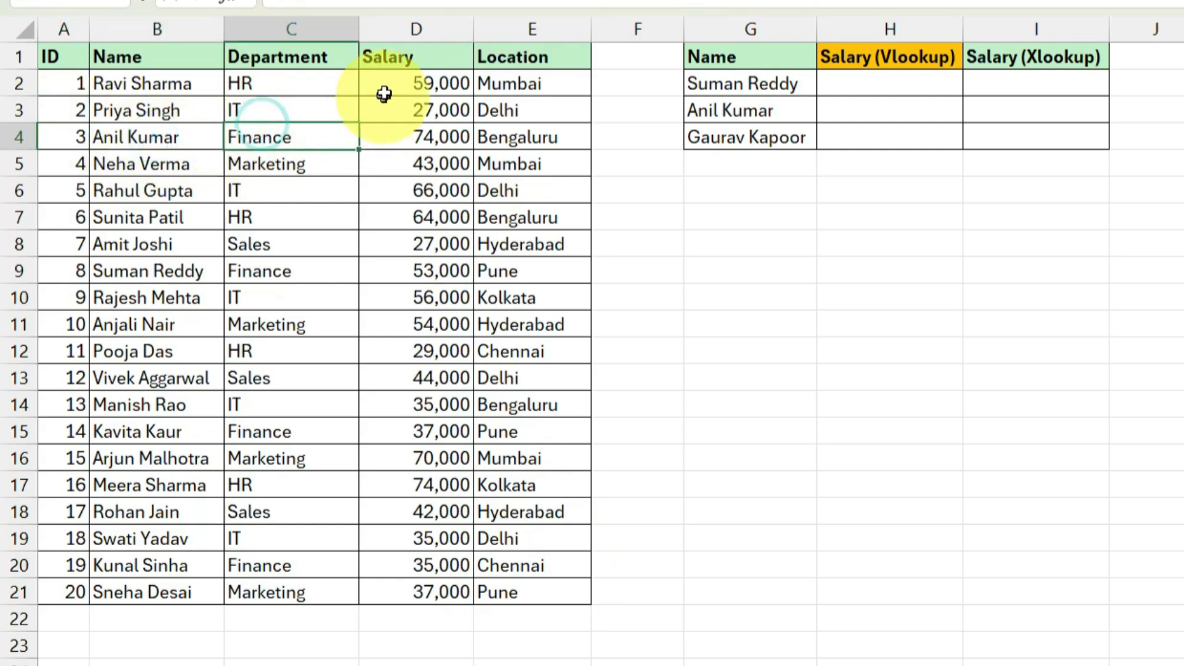
{"action": "left_click", "coordinate": [394, 55]}
{"action": "left_click", "coordinate": [512, 57]}
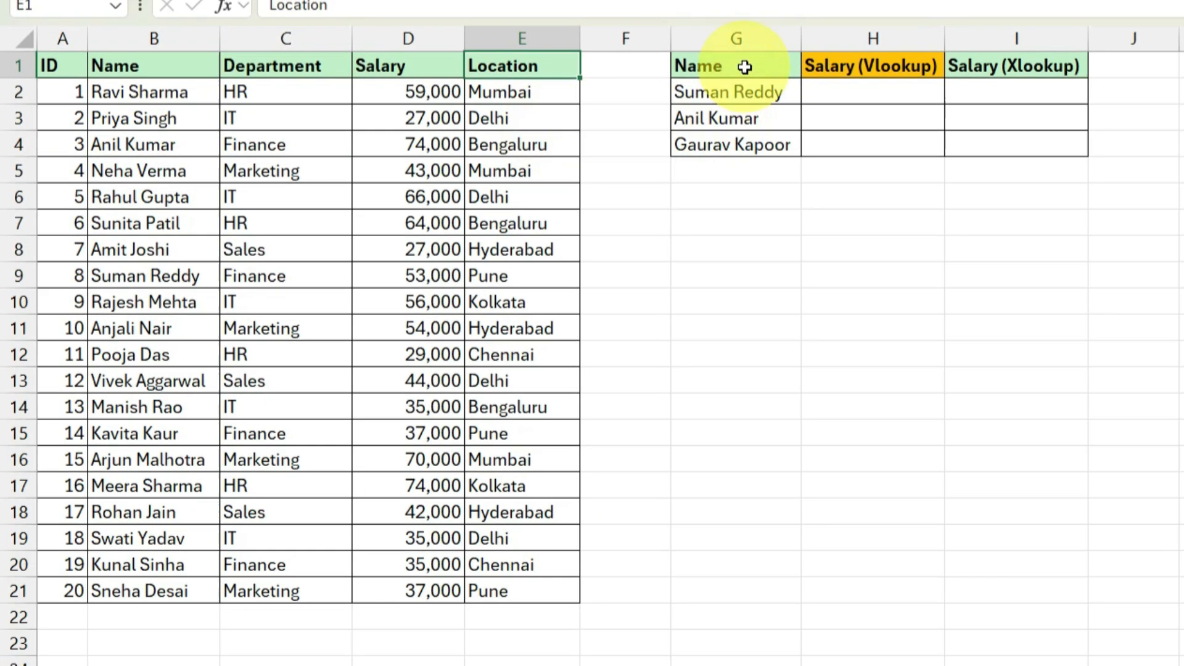
{"action": "left_click_drag", "start_coordinate": [790, 56], "coordinate": [1037, 137]}
{"action": "left_click_drag", "start_coordinate": [608, 158], "coordinate": [604, 221]}
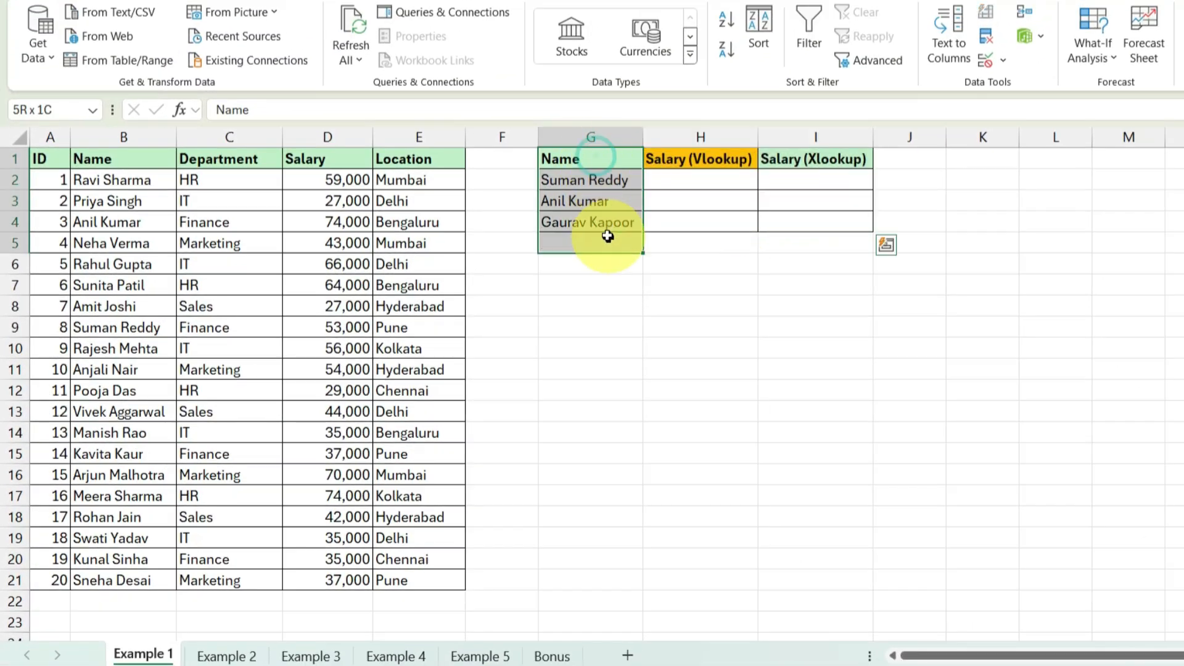
{"action": "left_click", "coordinate": [700, 160]}
{"action": "left_click", "coordinate": [819, 224]}
{"action": "left_click_drag", "start_coordinate": [714, 161], "coordinate": [854, 161]}
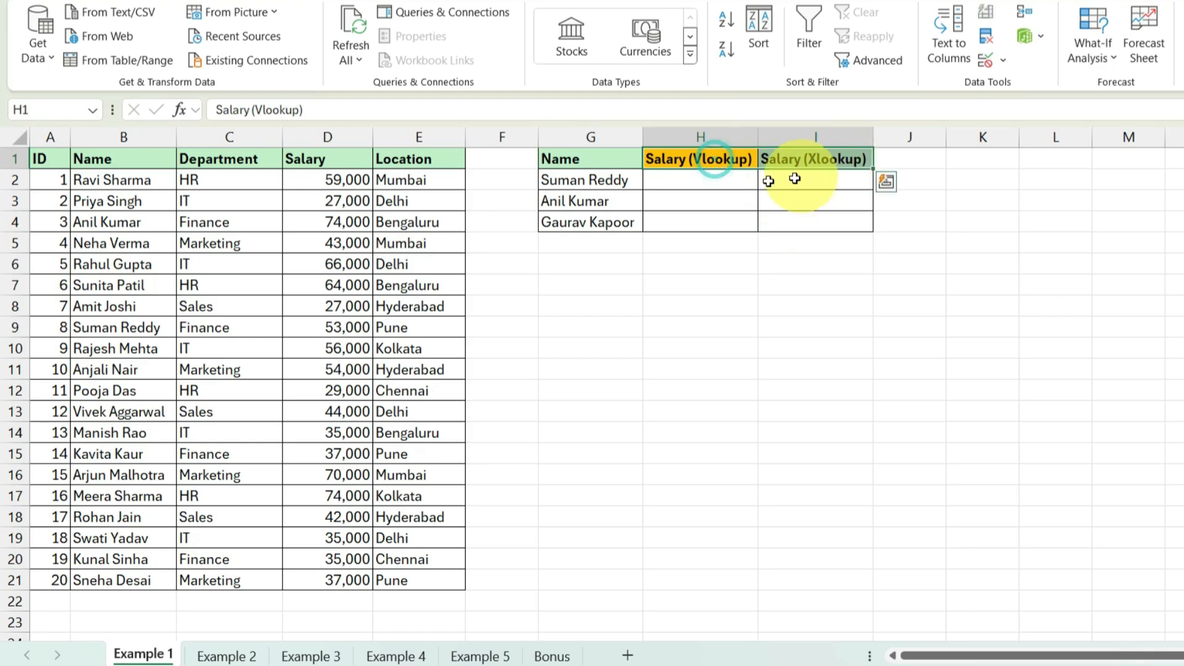
Step: Enter =VLOOKUP(G2,$B$1:$E$21,3,0) in H2 to return the salary for the first lookup name
{"action": "left_click", "coordinate": [752, 181]}
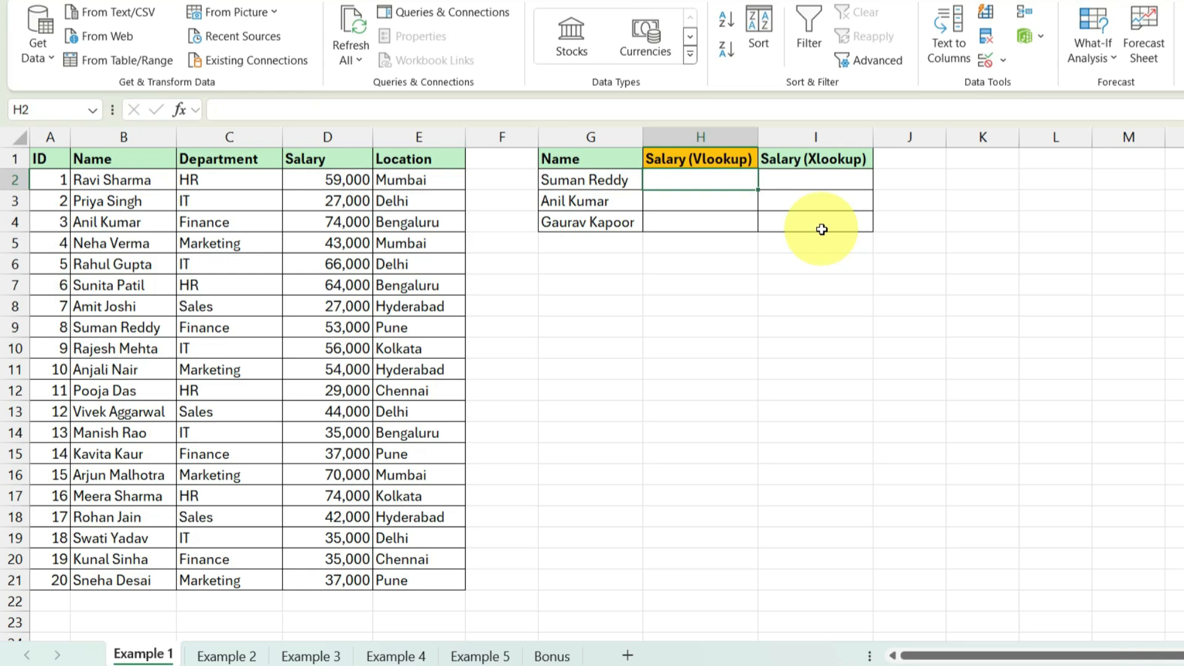
{"action": "type", "text": "="}
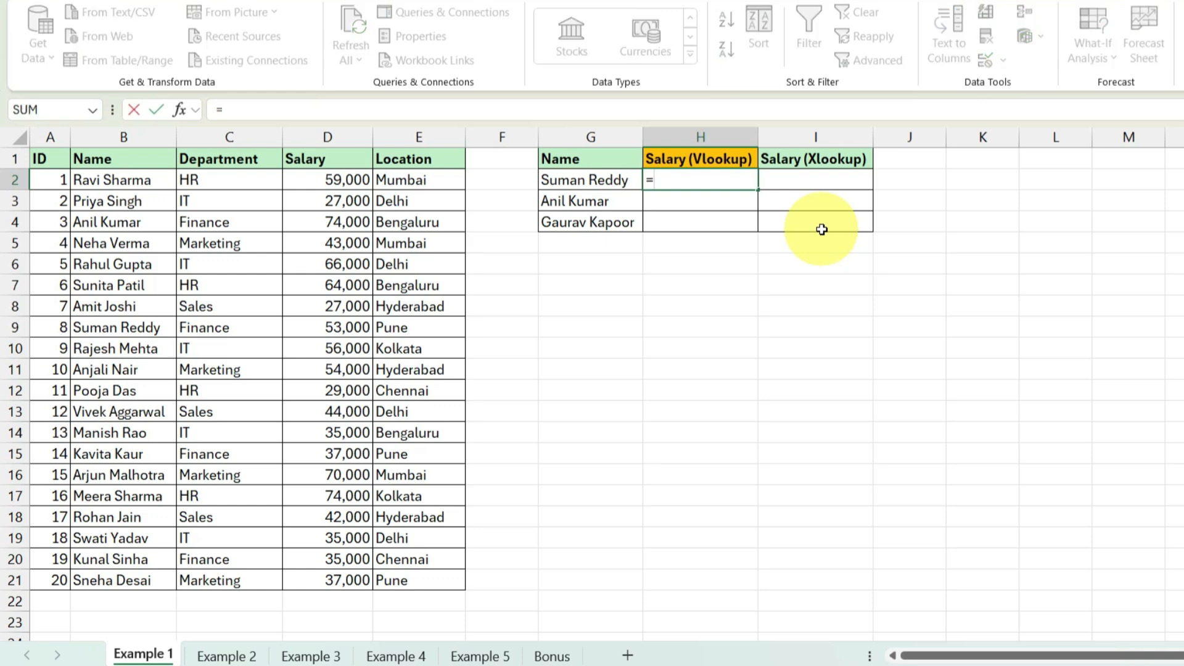
{"action": "type", "text": "vlo"}
{"action": "key", "text": "Tab"}
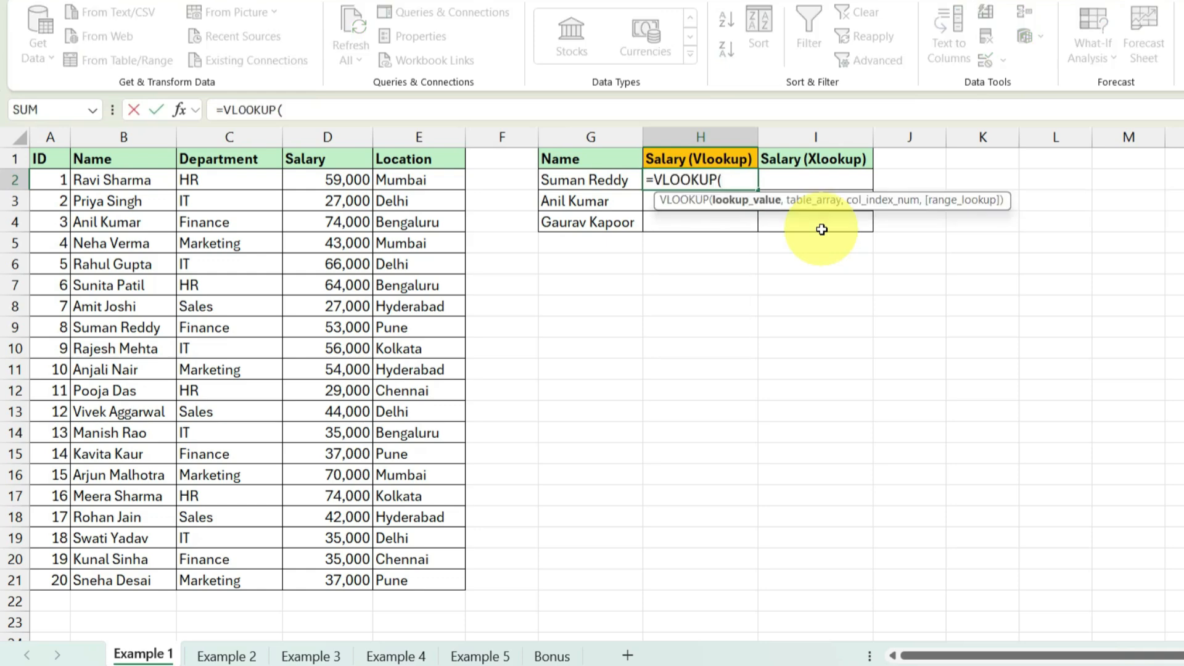
{"action": "left_click", "coordinate": [610, 180]}
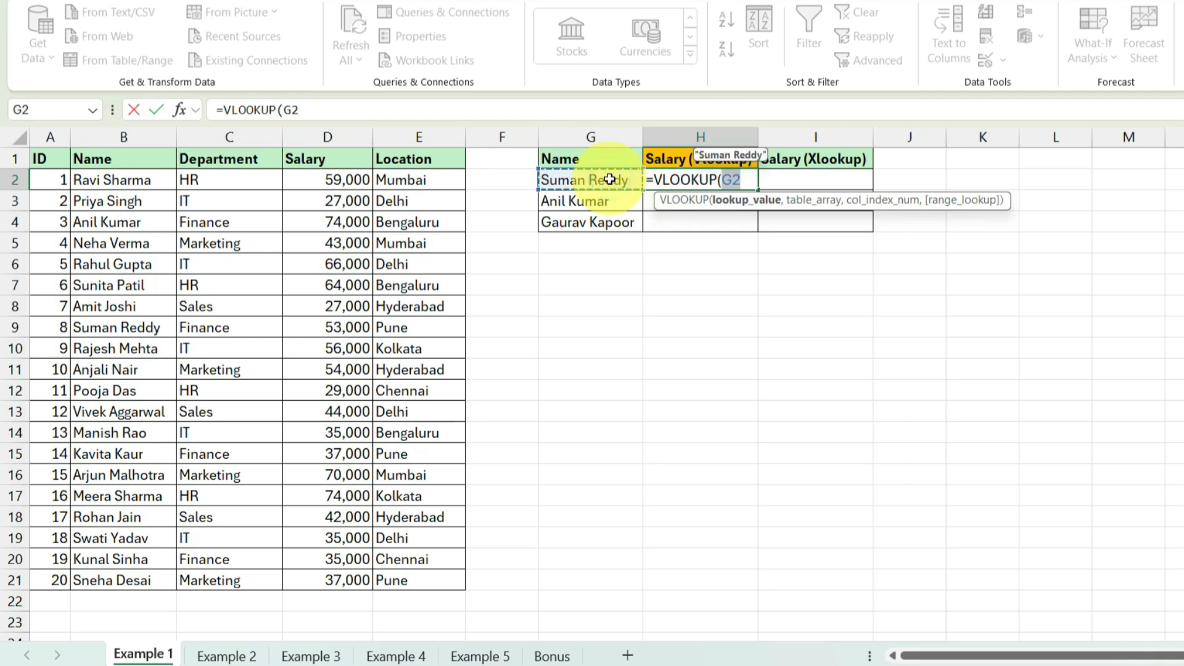
{"action": "type", "text": ","}
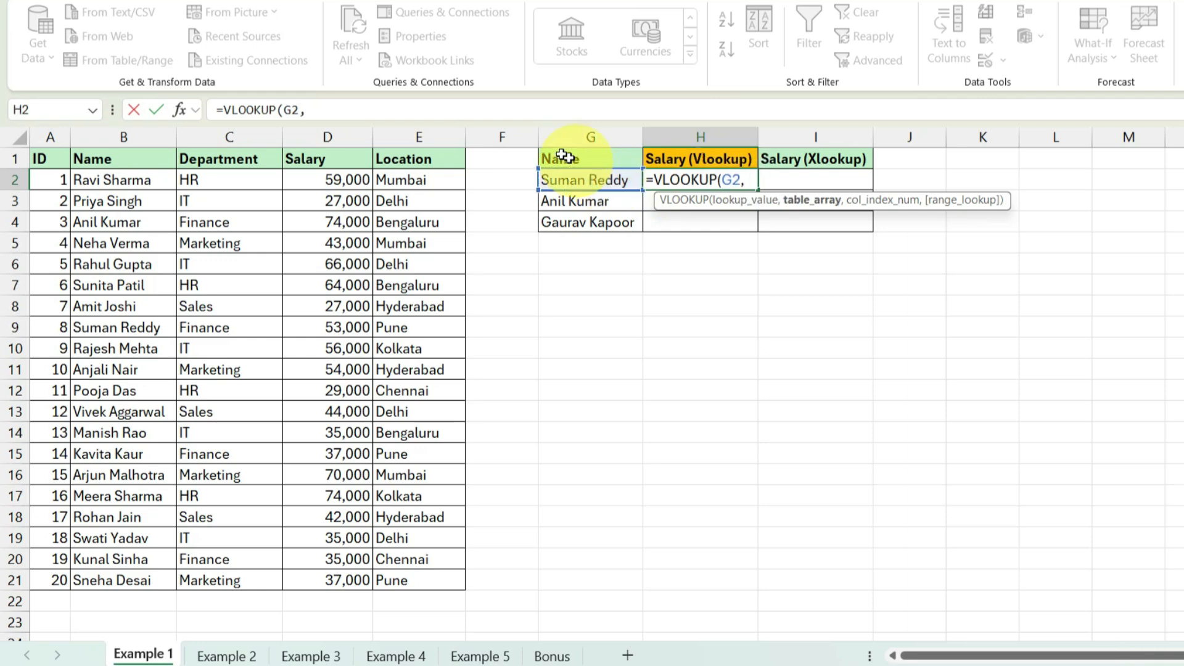
{"action": "left_click_drag", "start_coordinate": [126, 158], "coordinate": [409, 582]}
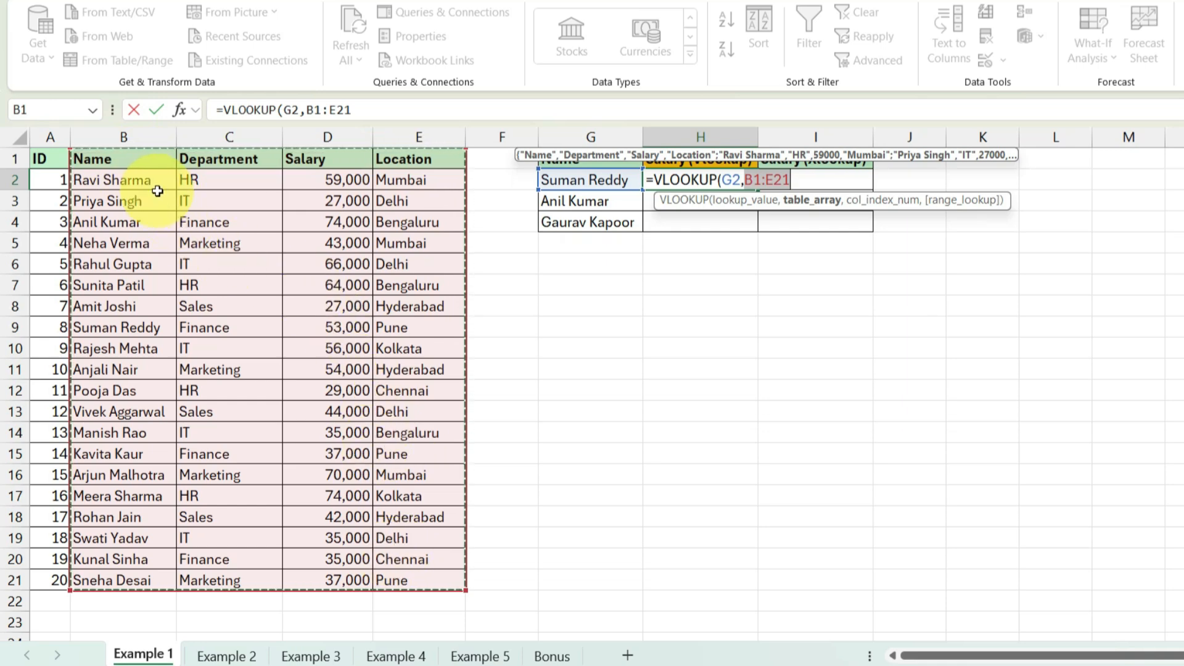
{"action": "key", "text": "F4"}
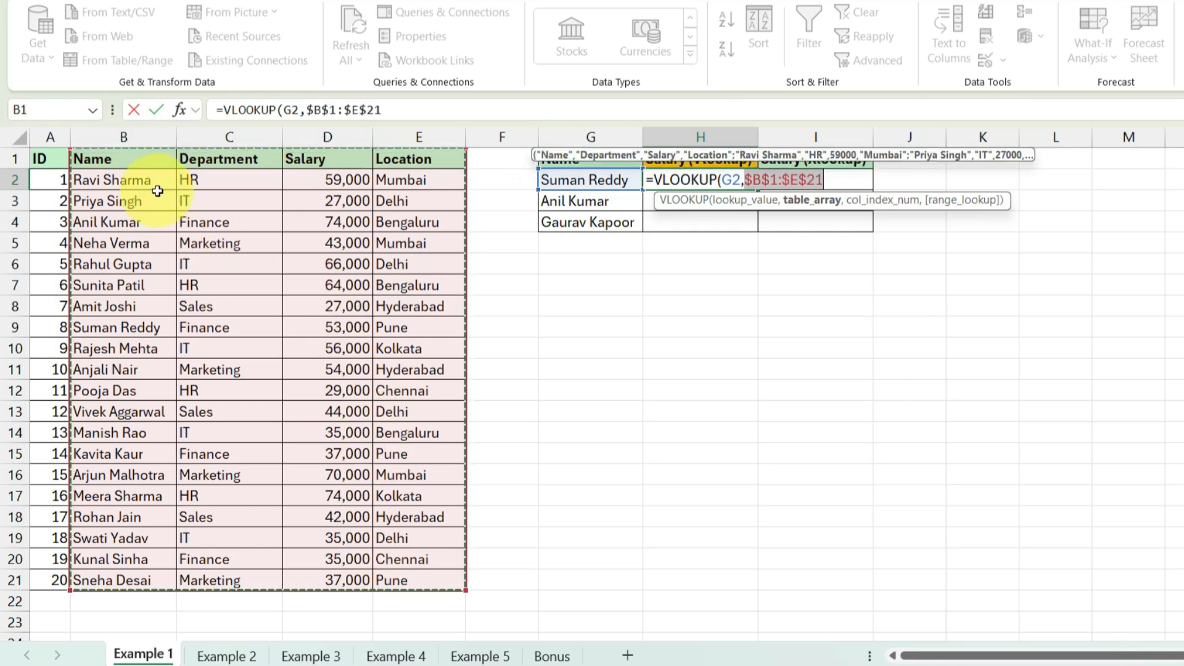
{"action": "type", "text": ",3"}
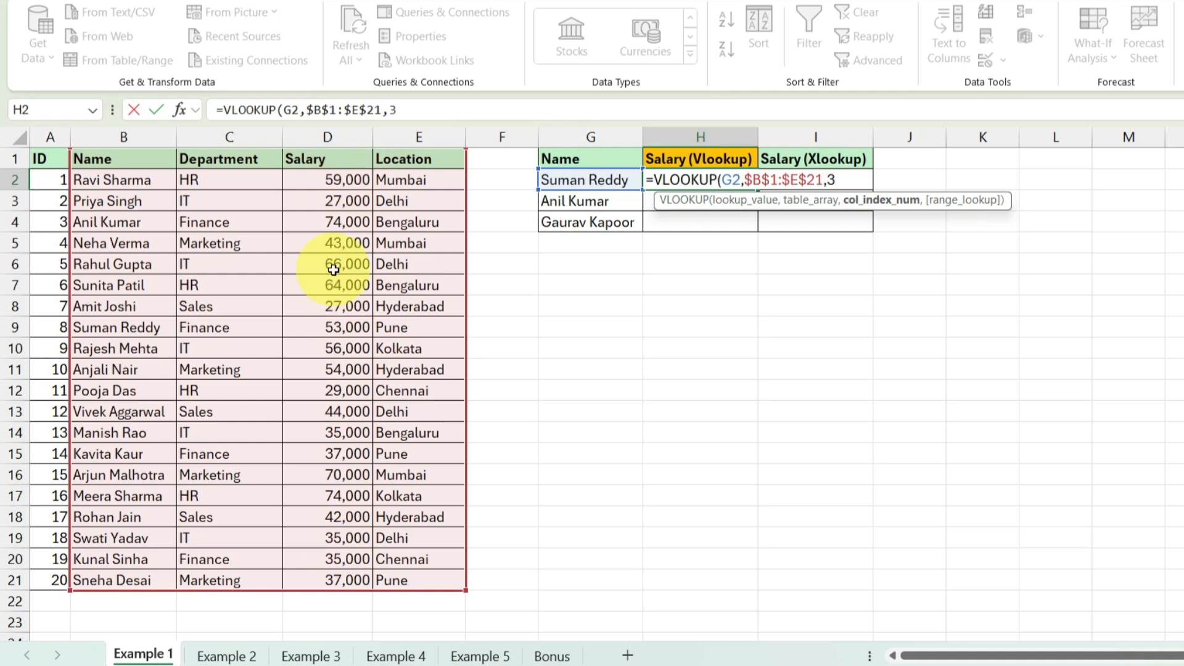
{"action": "type", "text": ","}
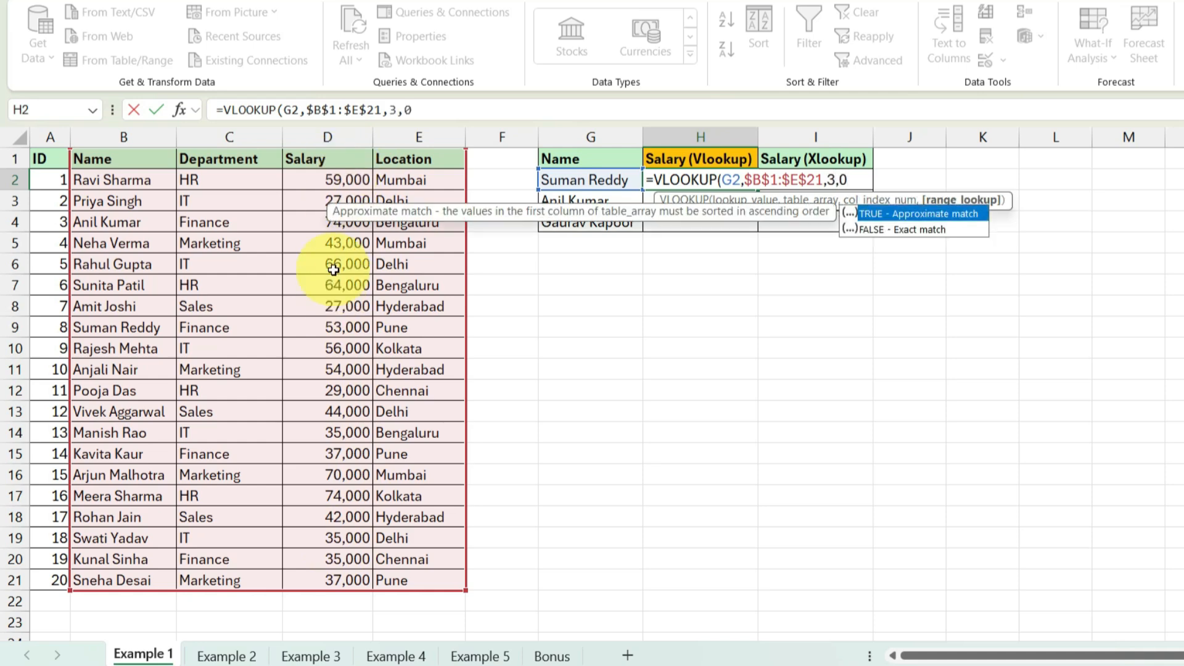
{"action": "type", "text": "0)"}
{"action": "key", "text": "Return"}
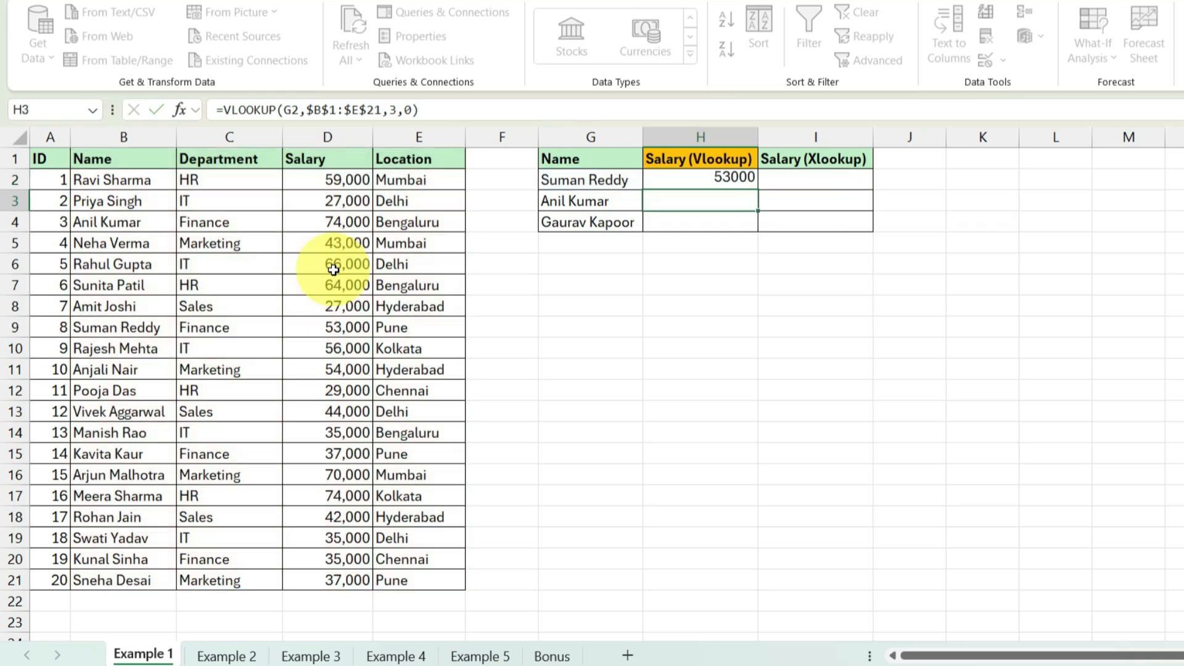
Step: Fill the VLOOKUP formula from H2 down through H4 and check the lookup name in G4
{"action": "key", "text": "Up"}
{"action": "key", "text": "shift+Down"}
{"action": "key", "text": "shift+Down"}
{"action": "key", "text": "ctrl+d"}
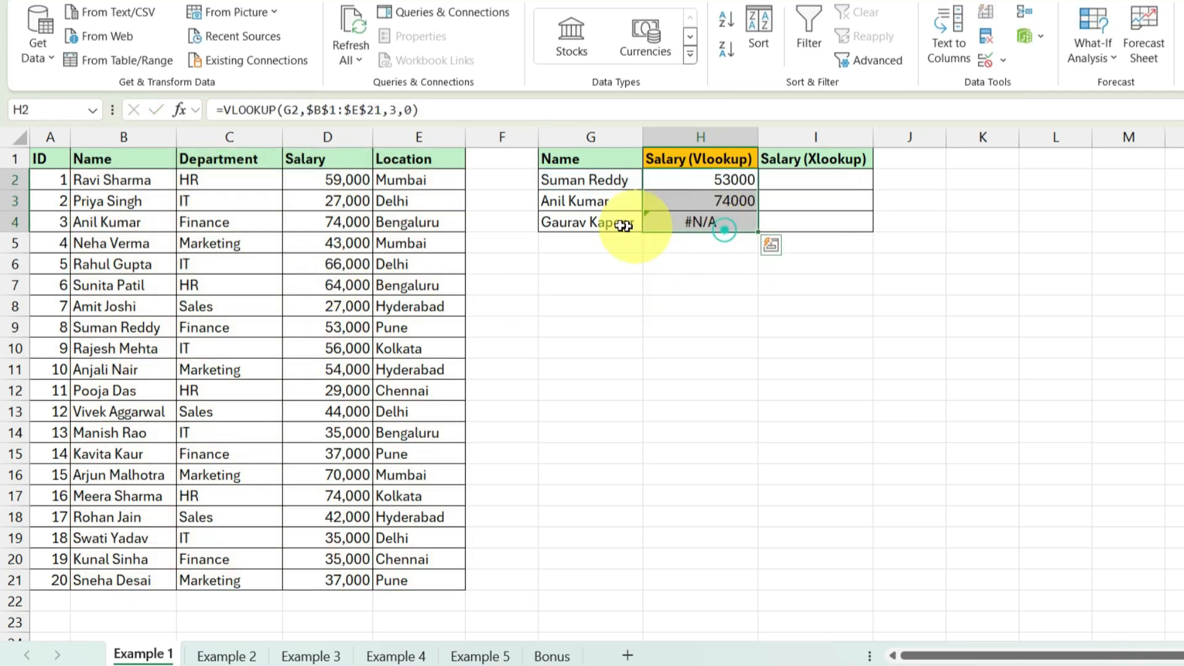
{"action": "left_click", "coordinate": [617, 231]}
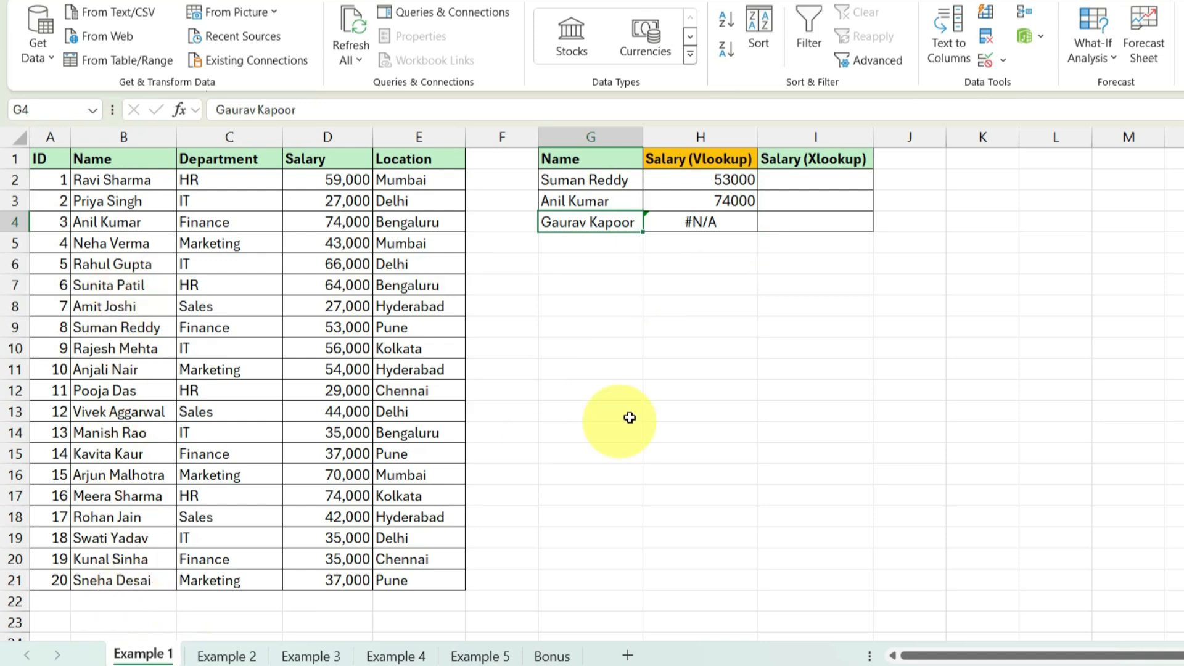
Step: Enter =XLOOKUP(G2,$B$1:$B$21,$D$1:$D$21) in I2 to return the salary for the first lookup name
{"action": "left_click", "coordinate": [800, 186]}
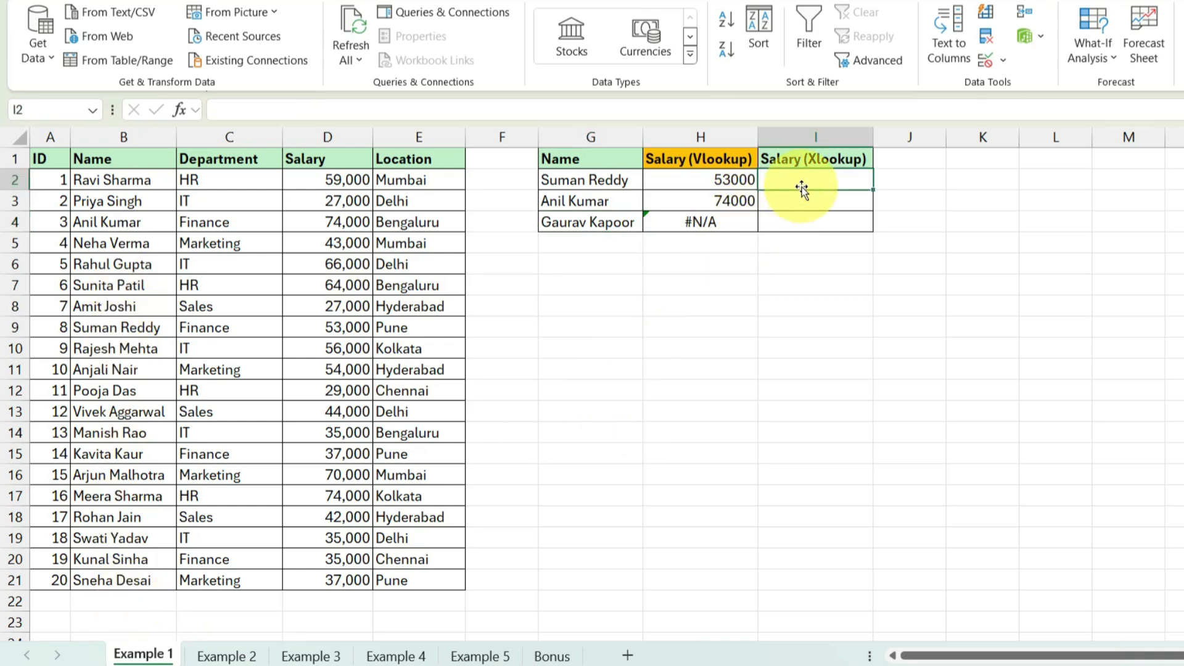
{"action": "type", "text": "=xl"}
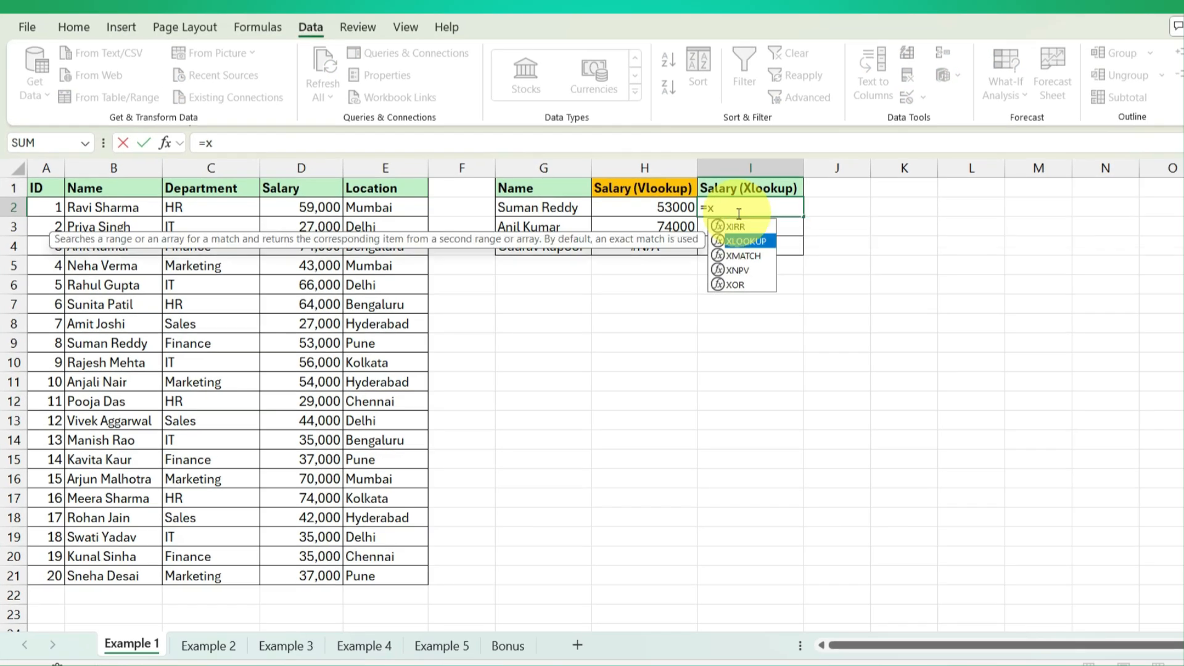
{"action": "key", "text": "Tab"}
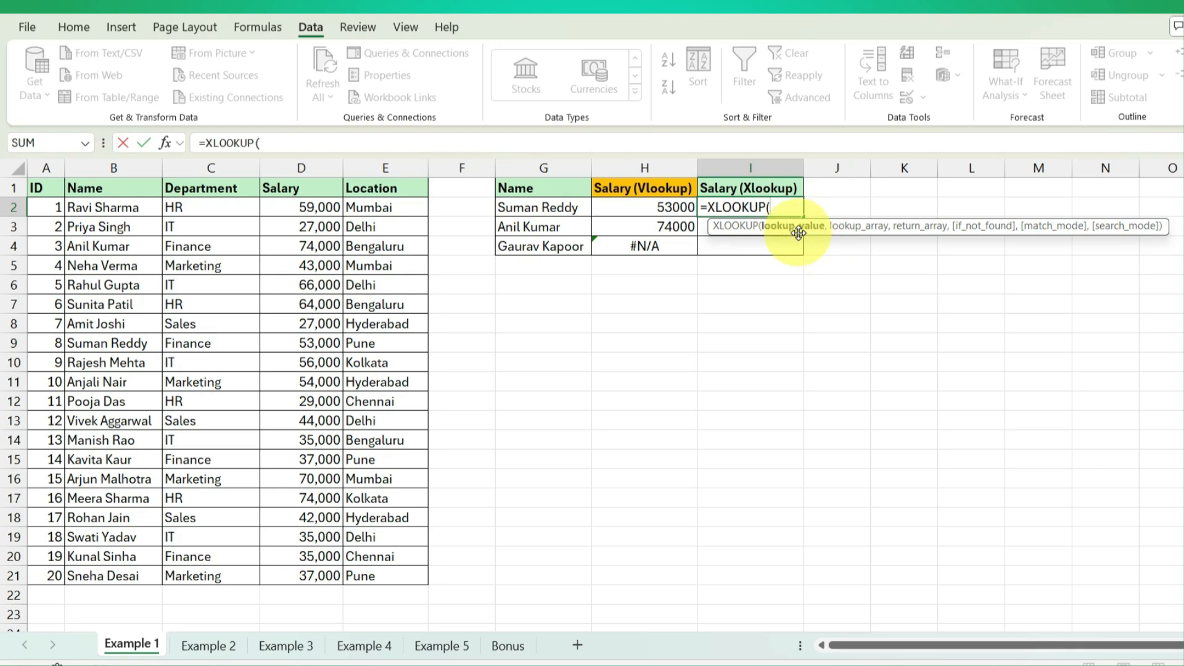
{"action": "left_click", "coordinate": [553, 209]}
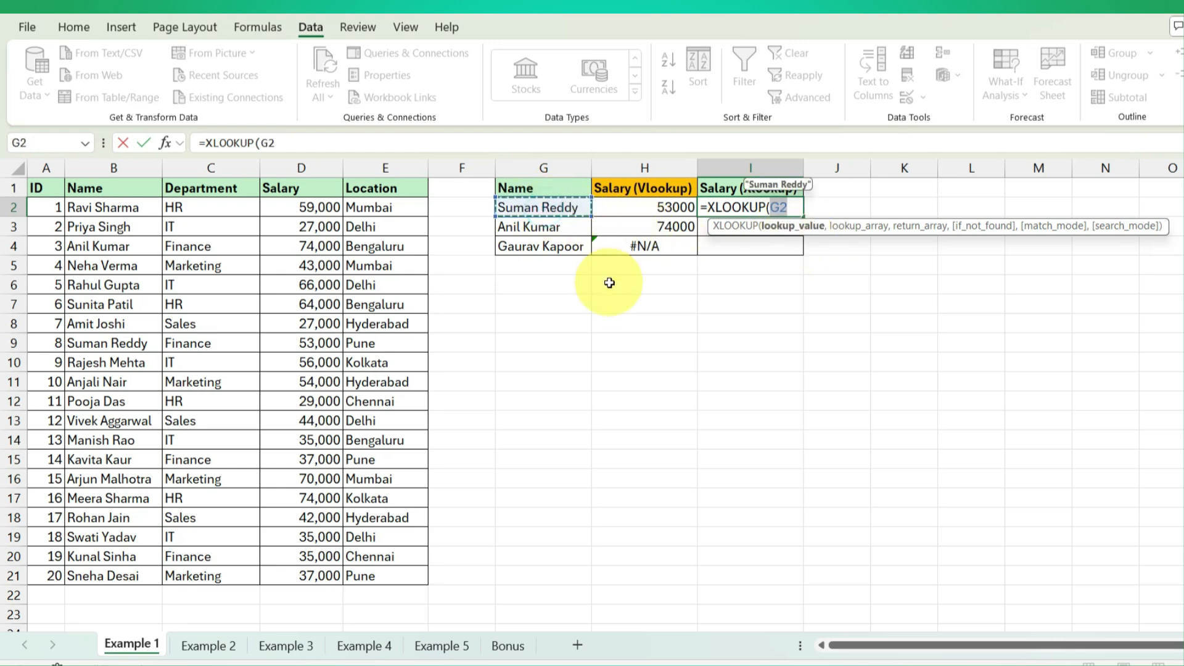
{"action": "type", "text": ","}
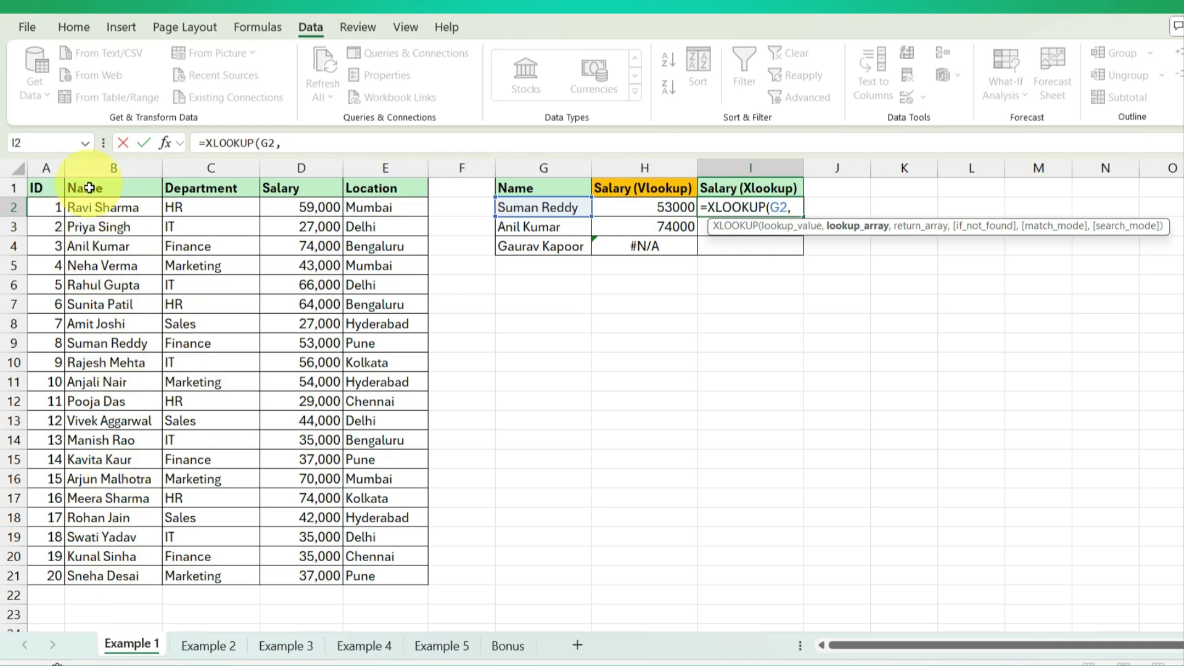
{"action": "left_click_drag", "start_coordinate": [87, 187], "coordinate": [115, 582]}
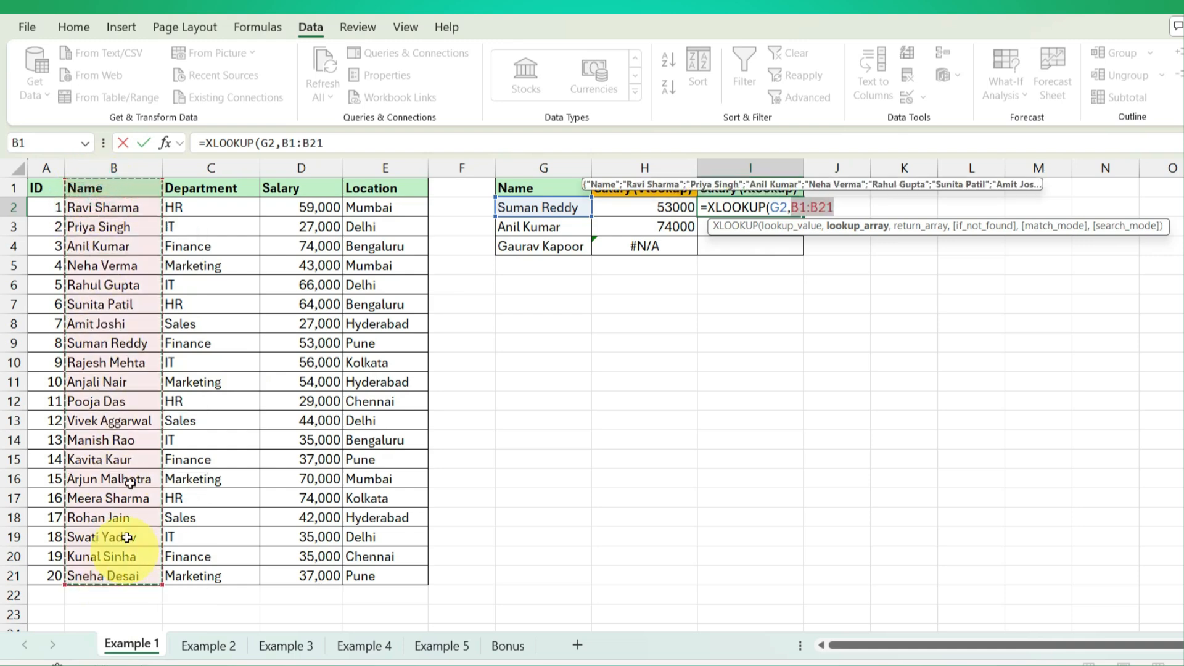
{"action": "key", "text": "F4"}
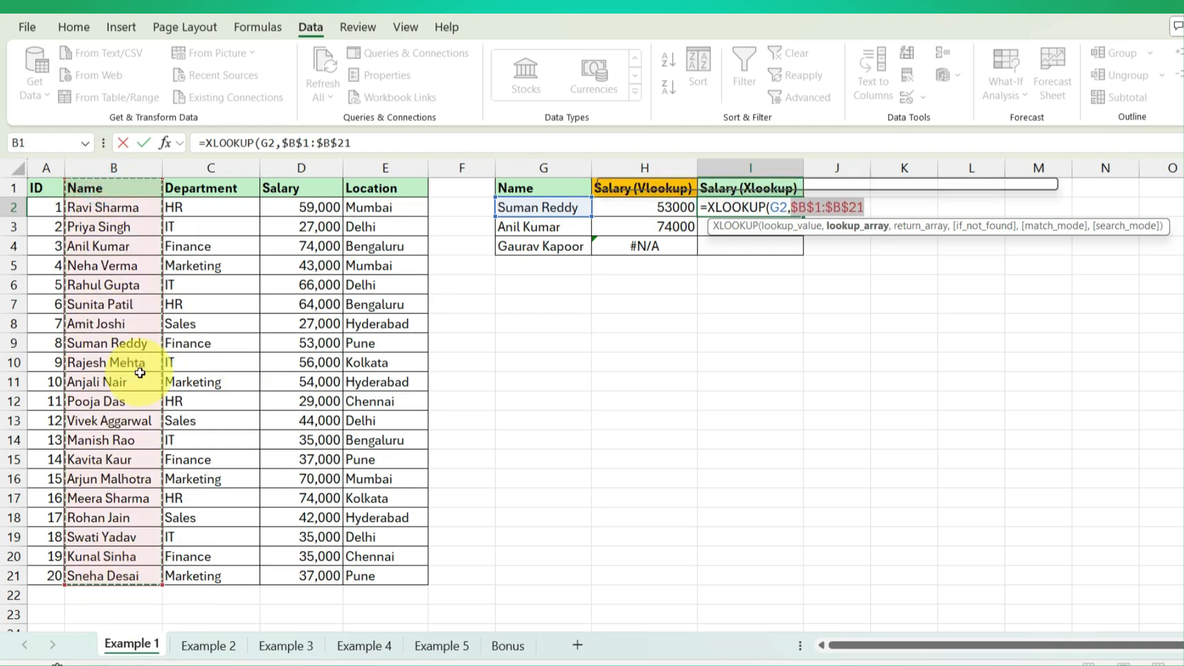
{"action": "type", "text": ","}
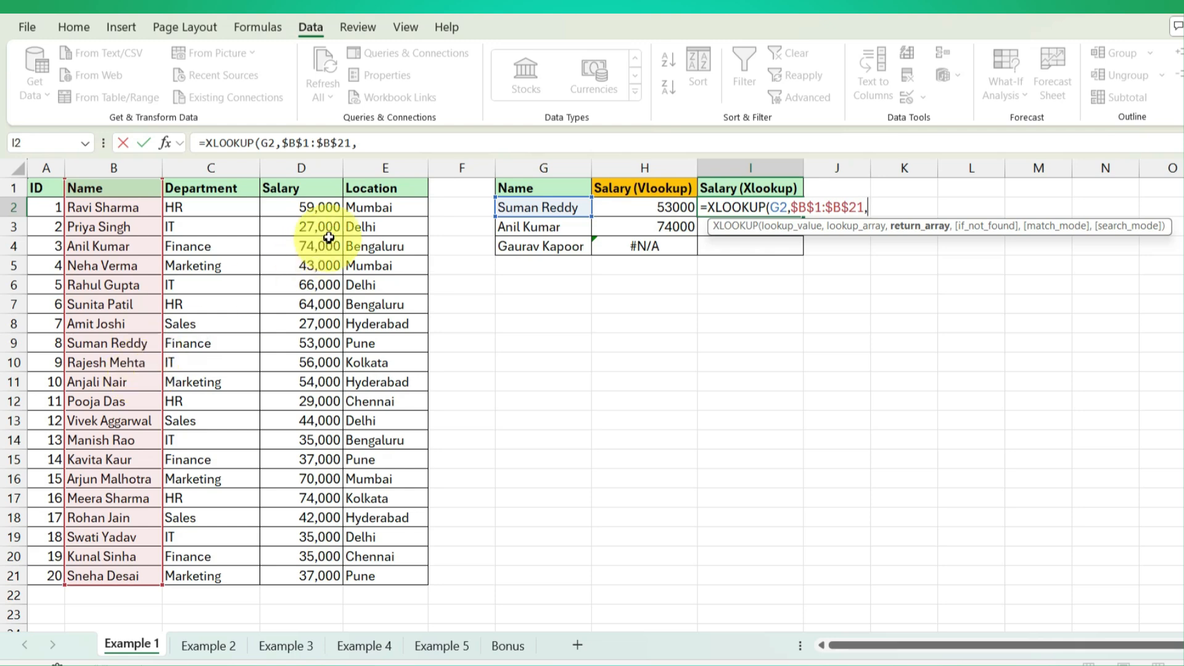
{"action": "left_click_drag", "start_coordinate": [303, 187], "coordinate": [316, 584]}
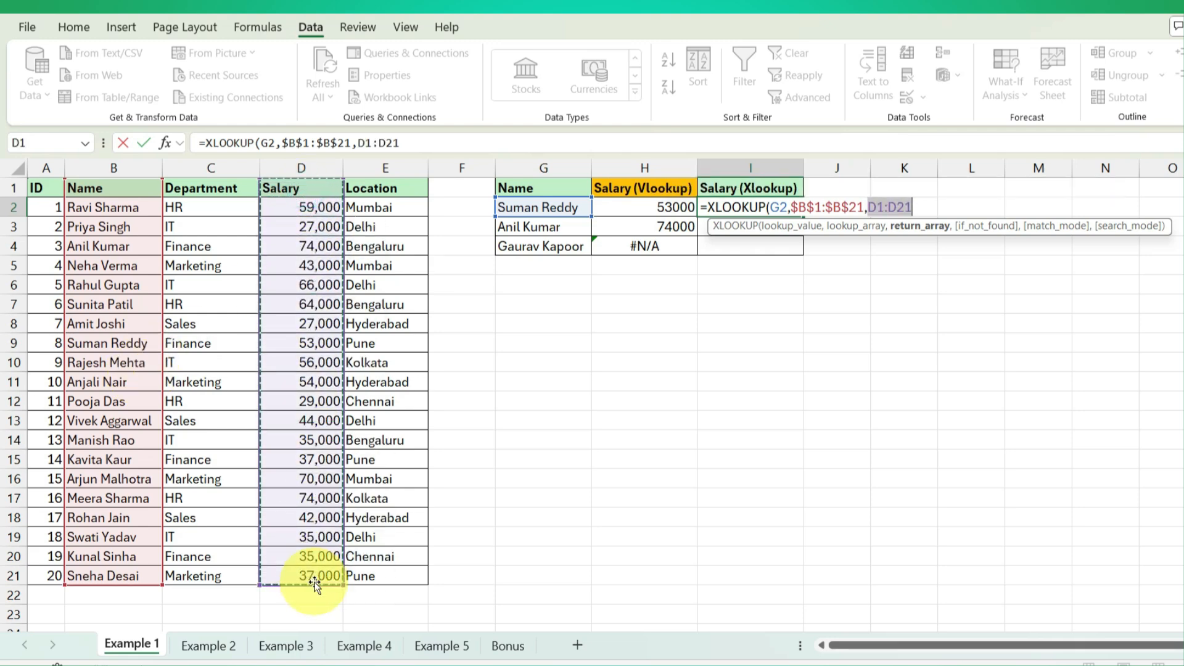
{"action": "key", "text": "Return"}
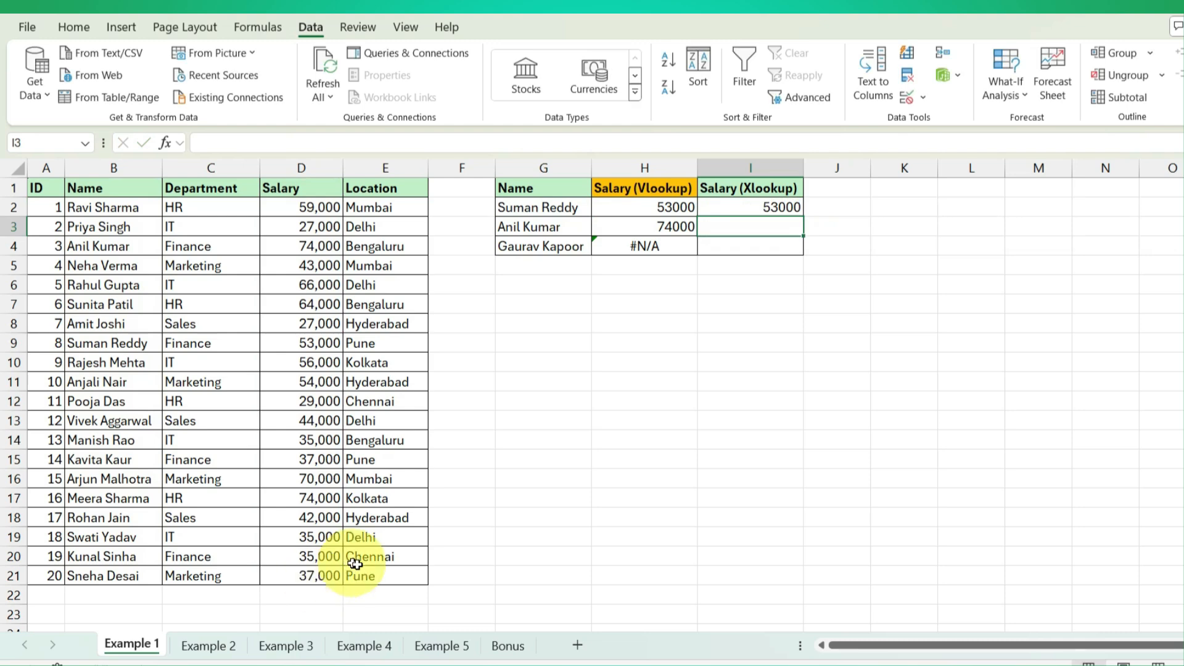
Step: Fill the XLOOKUP formula from I2 down through I4 and compare it with the VLOOKUP formula in H2
{"action": "left_click", "coordinate": [776, 209]}
{"action": "double_click", "coordinate": [808, 214]}
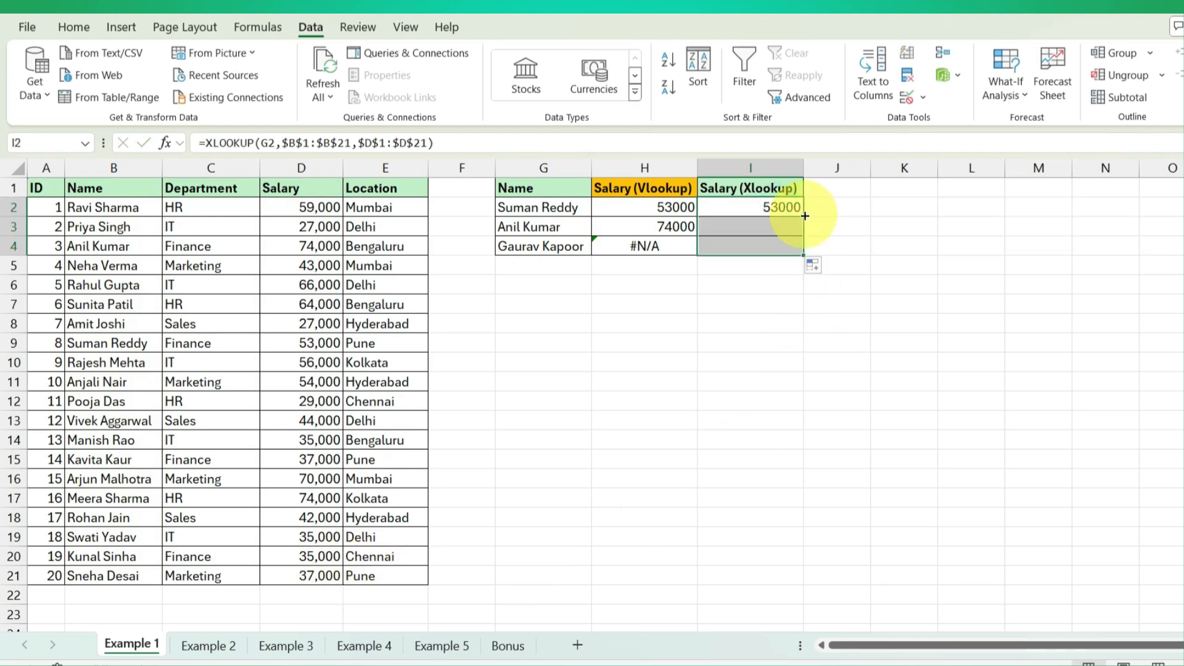
{"action": "left_click", "coordinate": [728, 231]}
{"action": "left_click", "coordinate": [623, 227]}
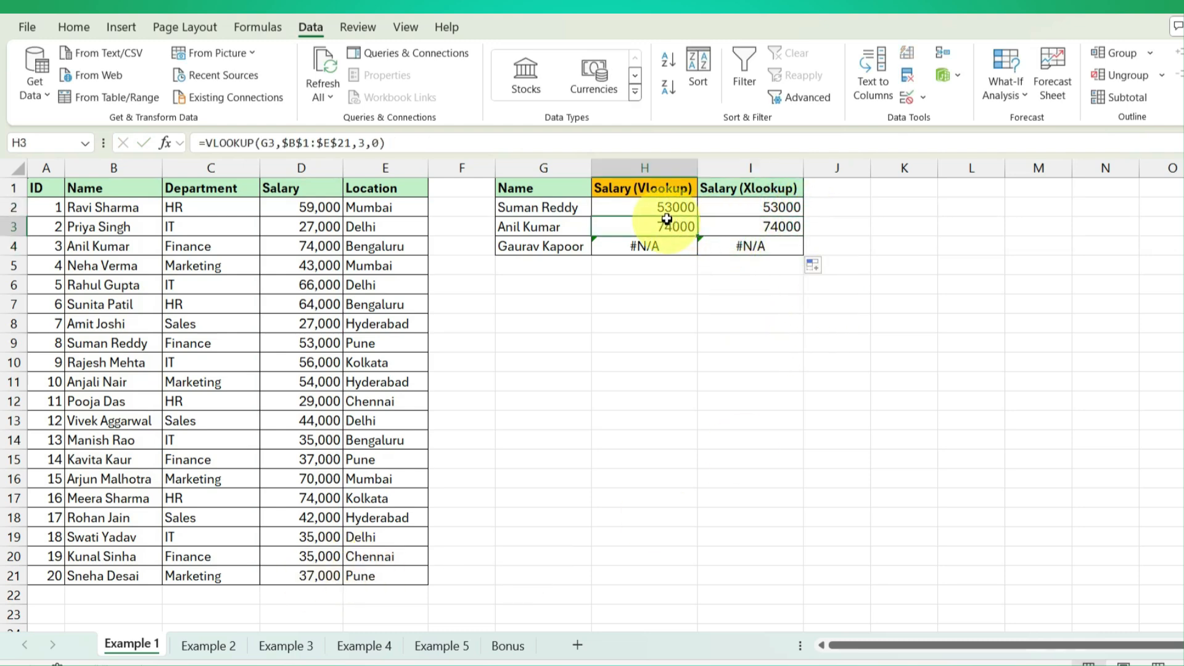
{"action": "left_click", "coordinate": [750, 210]}
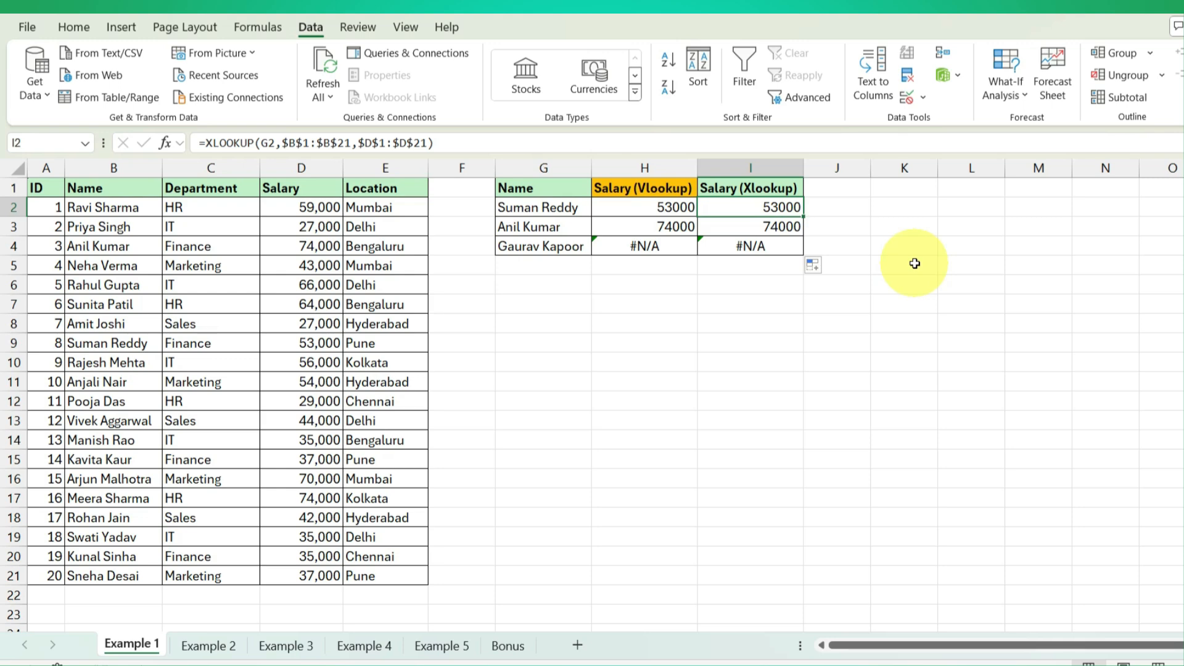
{"action": "key", "text": "Left"}
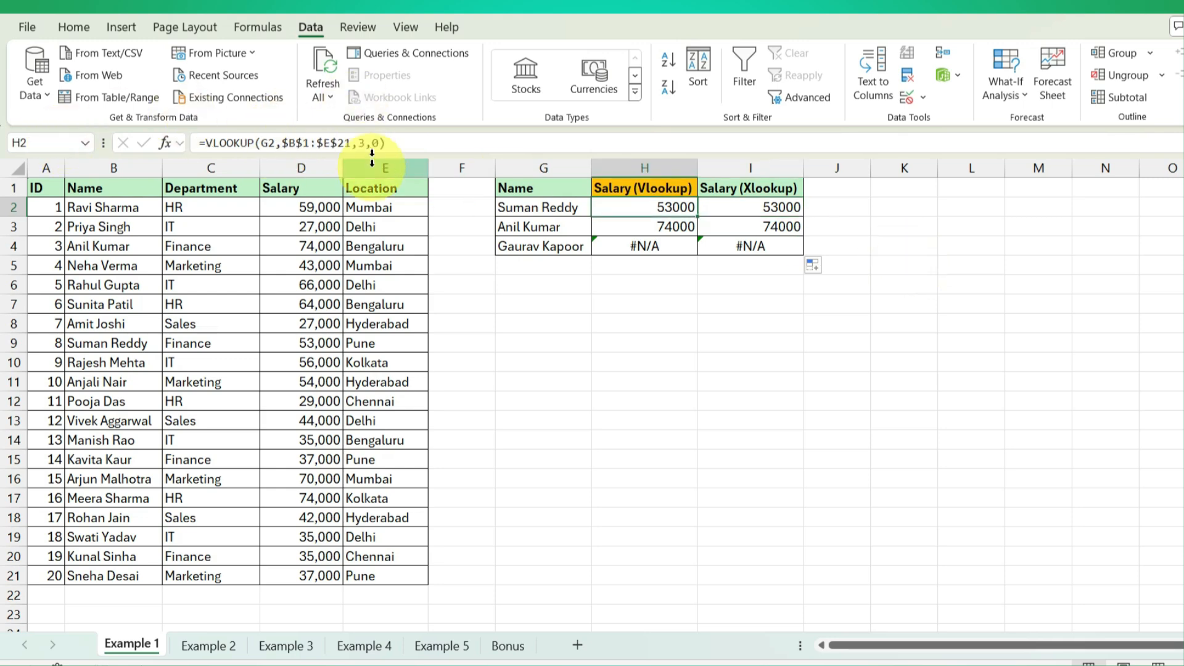
{"action": "left_click", "coordinate": [770, 207]}
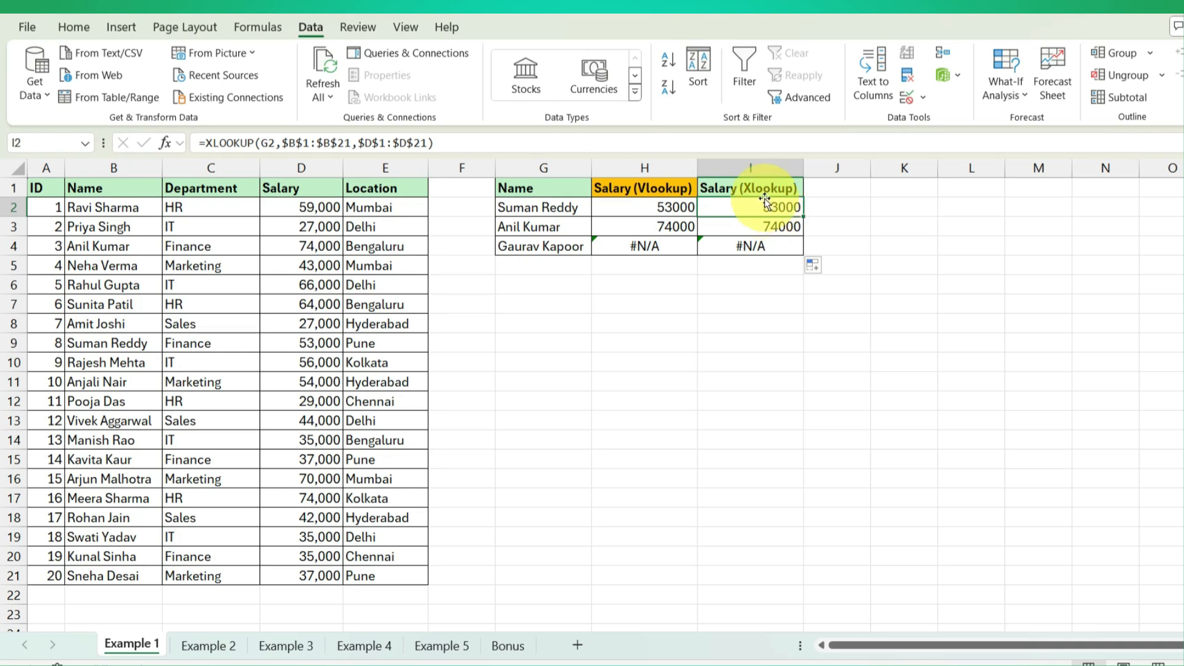
Step: Copy the lookup table G1:I4 and paste the duplicate starting at G7
{"action": "left_click_drag", "start_coordinate": [543, 188], "coordinate": [715, 239]}
{"action": "key", "text": "ctrl+c"}
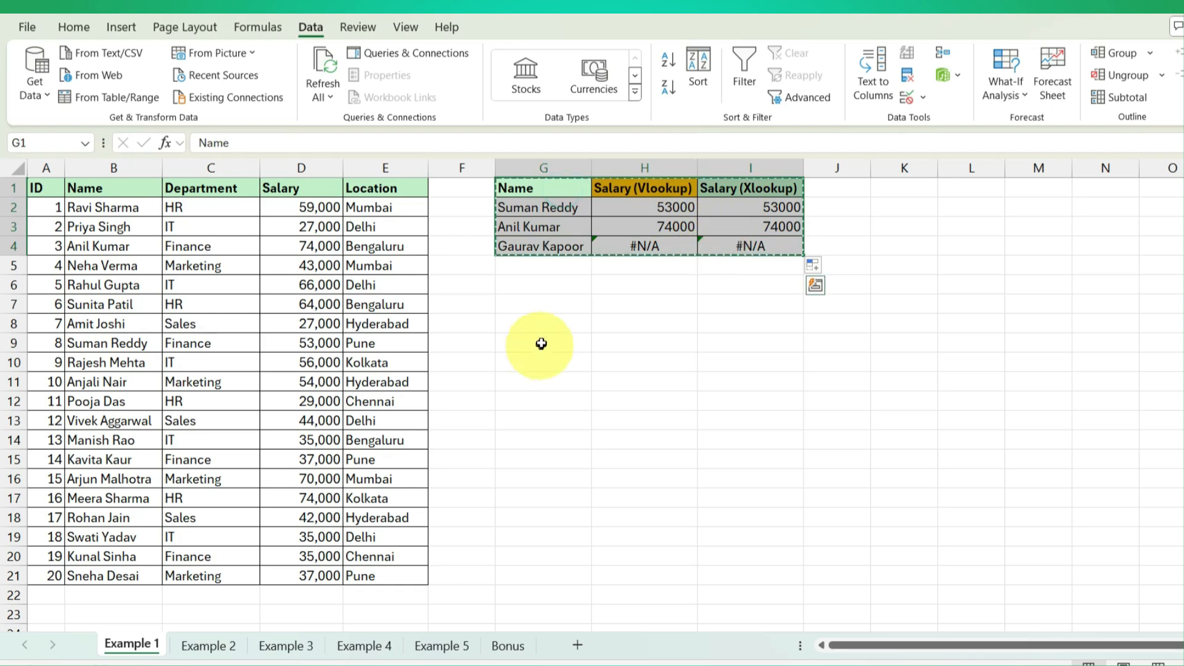
{"action": "left_click", "coordinate": [547, 319]}
{"action": "left_click", "coordinate": [551, 306]}
{"action": "key", "text": "ctrl+v"}
Step: Clear the results in H8:I10 of the duplicate table and delete its third name row, cells F10:J10
{"action": "left_click_drag", "start_coordinate": [667, 323], "coordinate": [732, 359]}
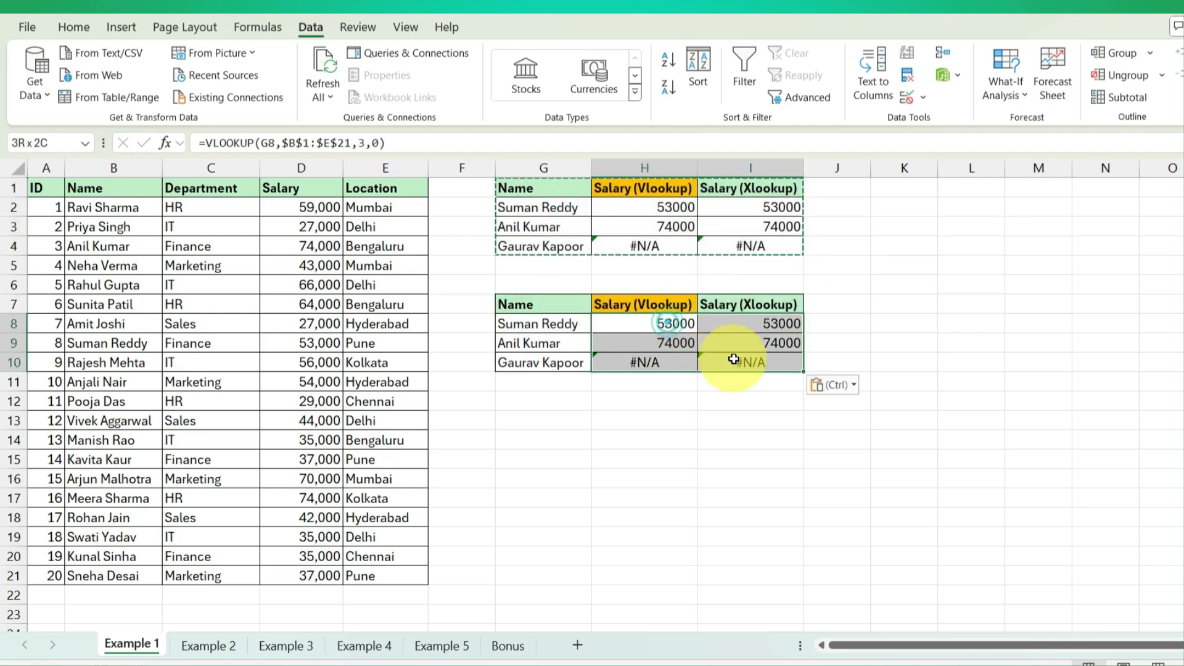
{"action": "key", "text": "Delete"}
{"action": "key", "text": "Down"}
{"action": "key", "text": "Left"}
{"action": "key", "text": "Left"}
{"action": "key", "text": "Down"}
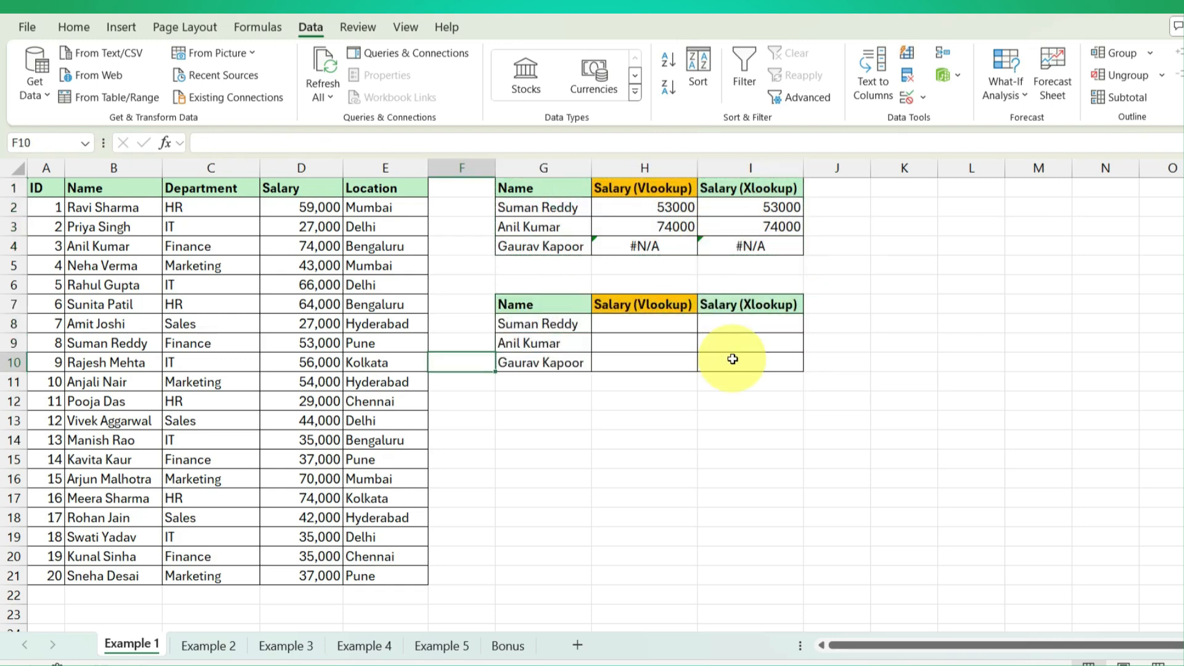
{"action": "key", "text": "shift+Right"}
{"action": "key", "text": "shift+Right"}
{"action": "key", "text": "shift+Right"}
{"action": "key", "text": "shift+Right"}
{"action": "key", "text": "ctrl+minus"}
{"action": "key", "text": "Return"}
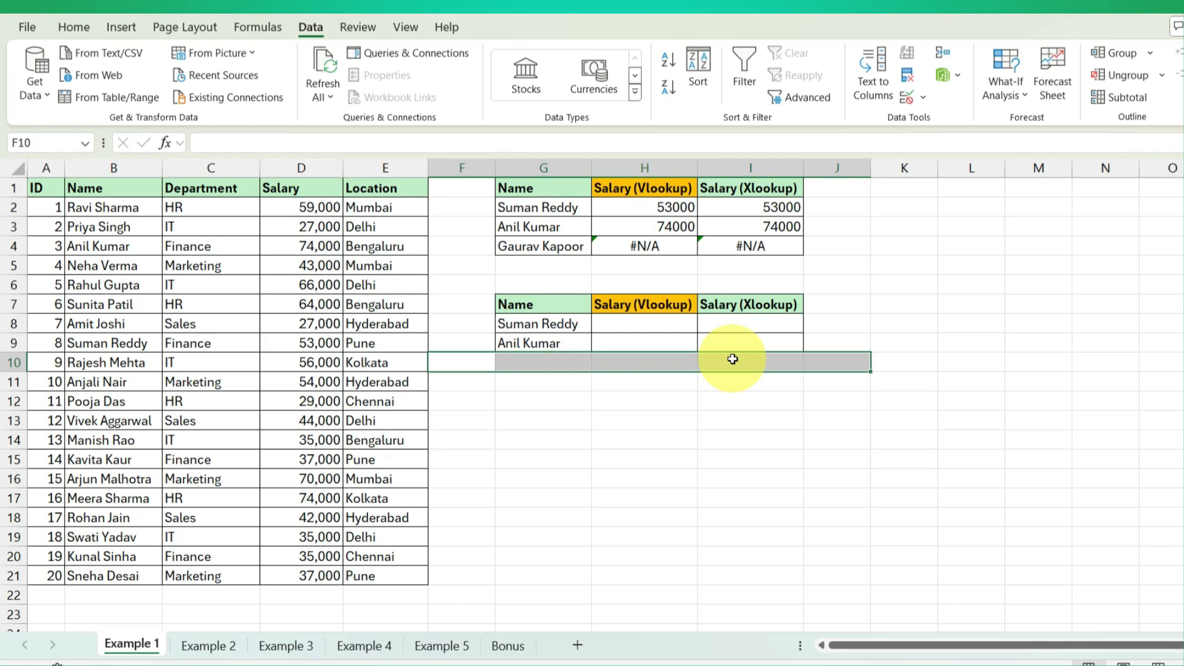
Step: Rename the duplicate table's headers in H7 and I7 to ID (Vlookup) and ID (Xlookup)
{"action": "key", "text": "Left"}
{"action": "key", "text": "Right"}
{"action": "key", "text": "Right"}
{"action": "key", "text": "Right"}
{"action": "key", "text": "Up"}
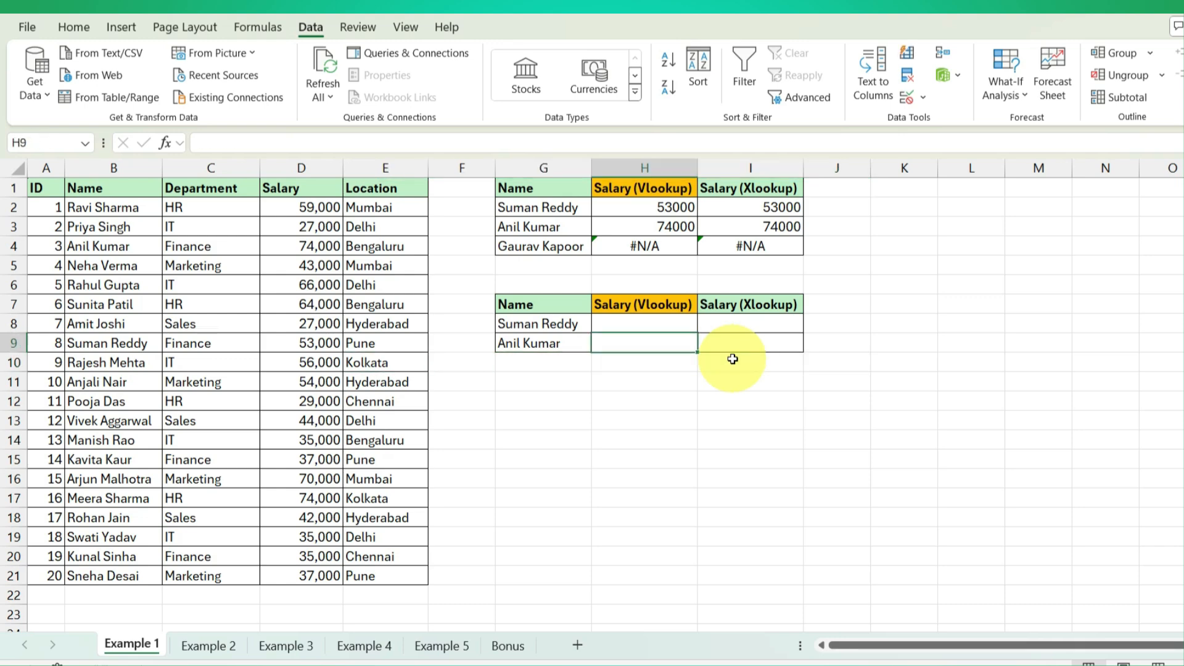
{"action": "key", "text": "Up"}
{"action": "key", "text": "Up"}
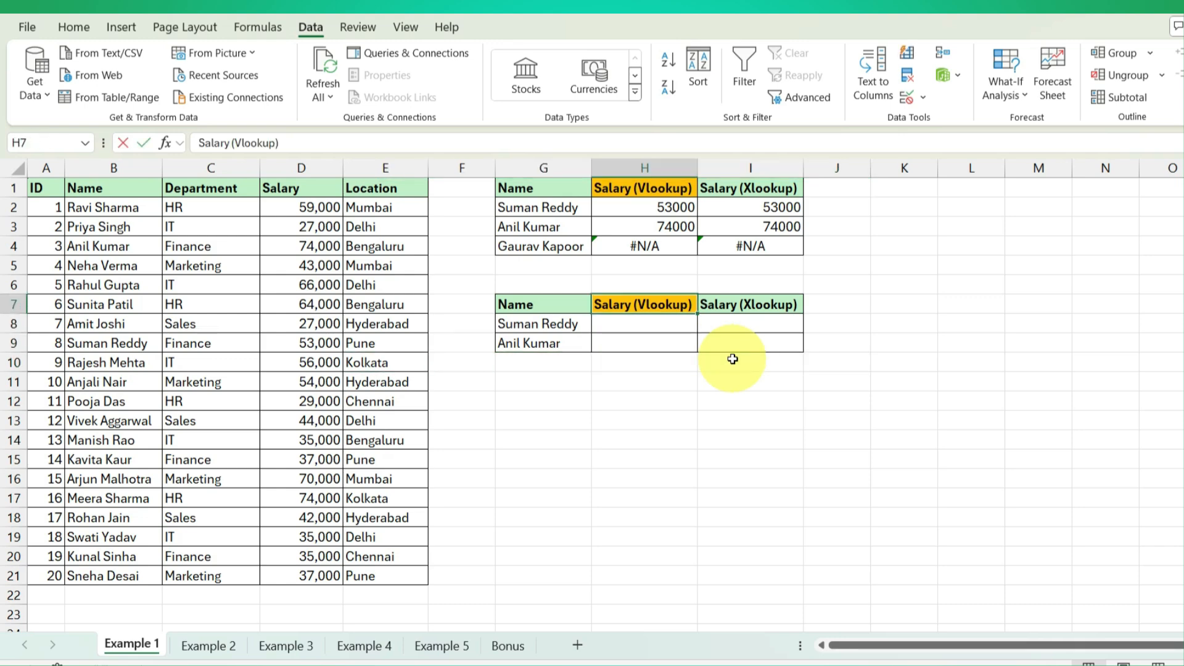
{"action": "key", "text": "F2"}
{"action": "type", "text": "ID"}
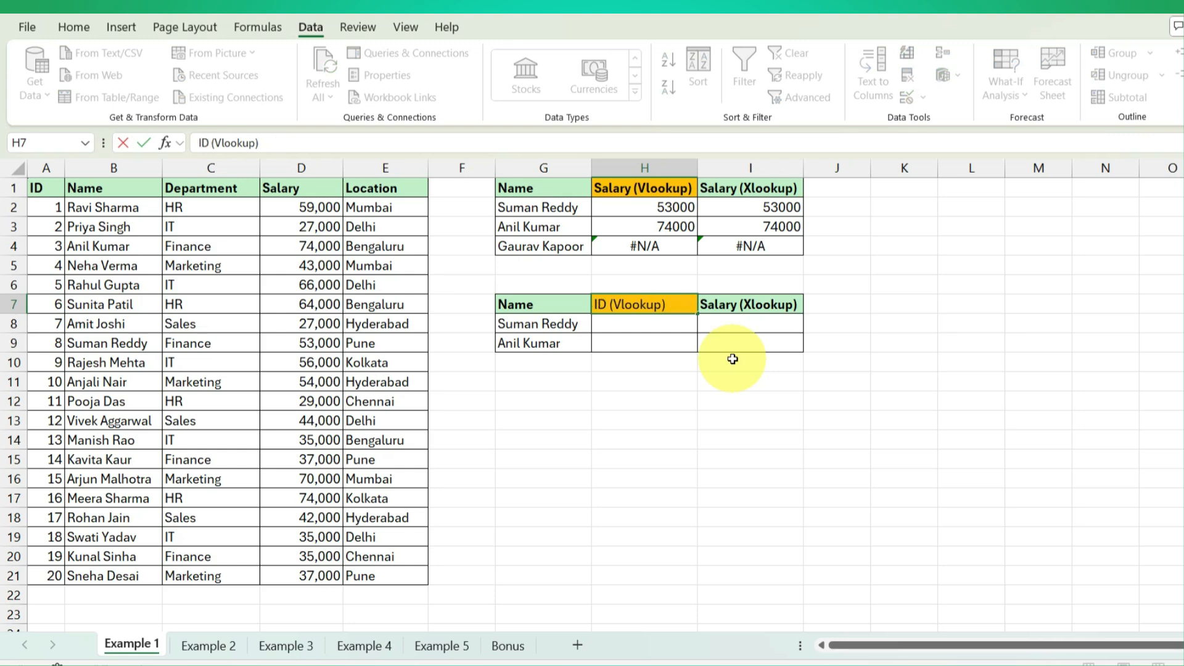
{"action": "key", "text": "Tab"}
{"action": "left_click", "coordinate": [737, 305]}
{"action": "type", "text": "ID"}
{"action": "key", "text": "Return"}
Step: Examine where the Name lookup column B1:B21 sits relative to the ID column in the employee data
{"action": "double_click", "coordinate": [650, 308]}
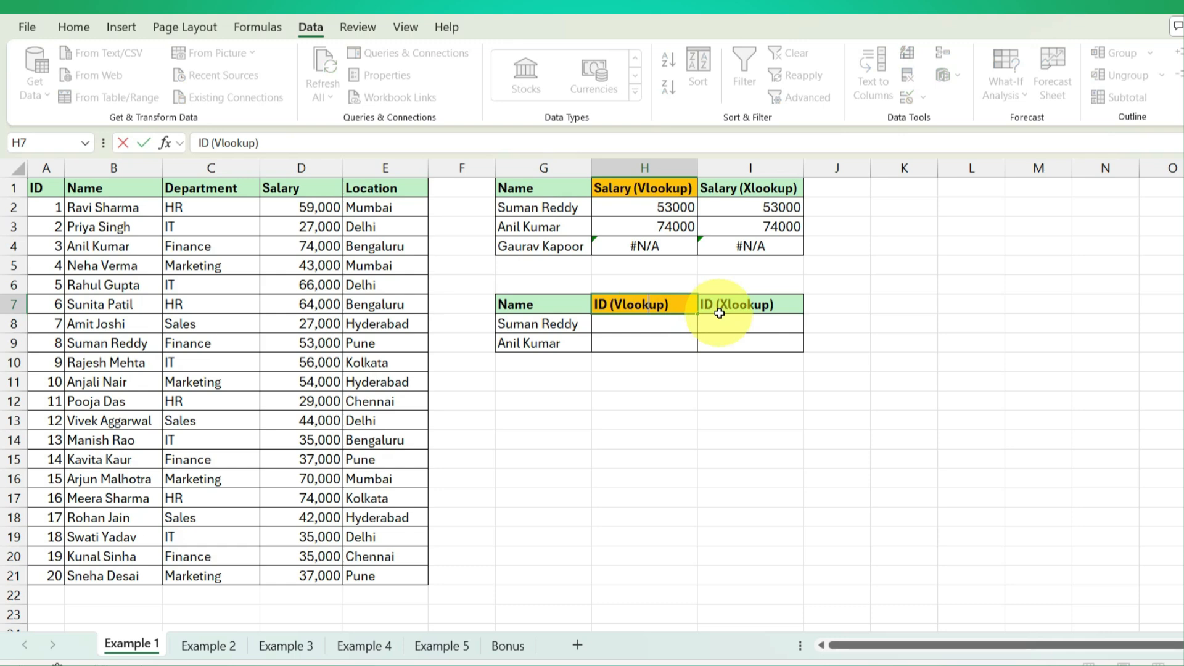
{"action": "left_click_drag", "start_coordinate": [108, 190], "coordinate": [116, 579]}
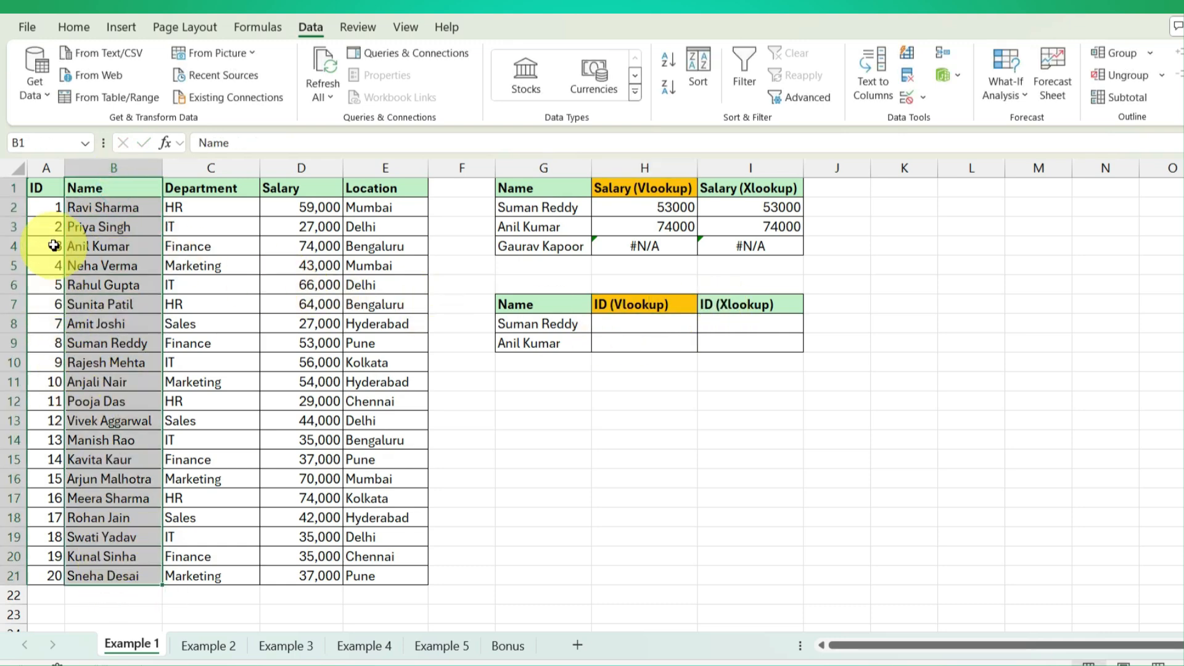
{"action": "left_click", "coordinate": [46, 205]}
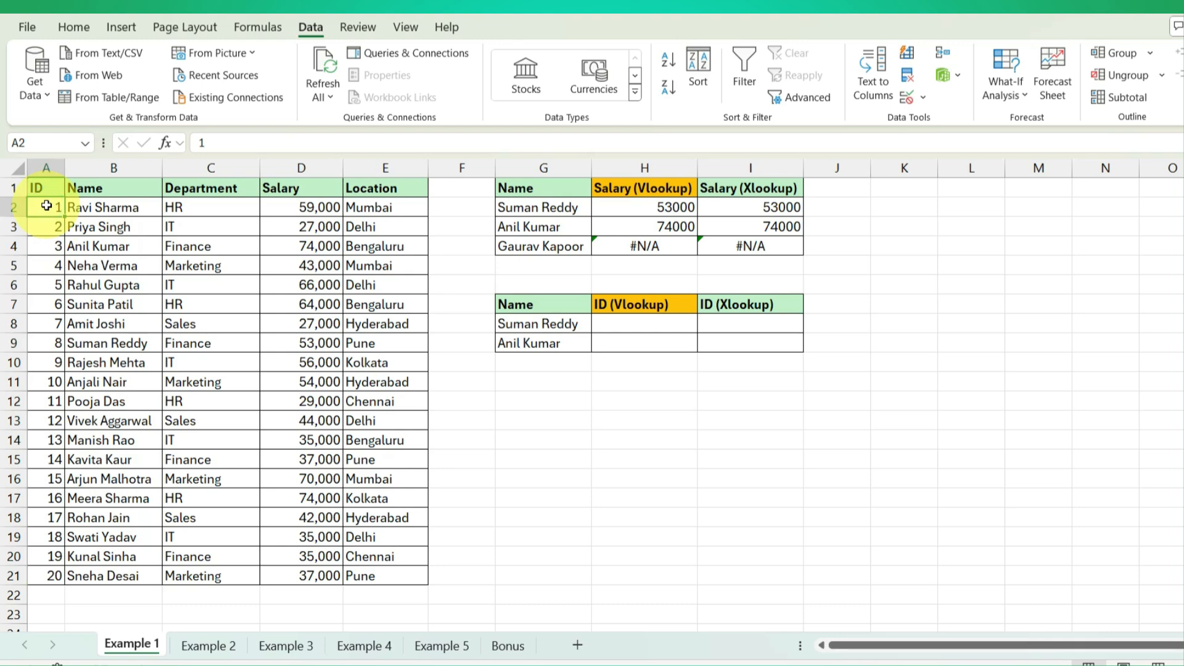
{"action": "left_click", "coordinate": [110, 208]}
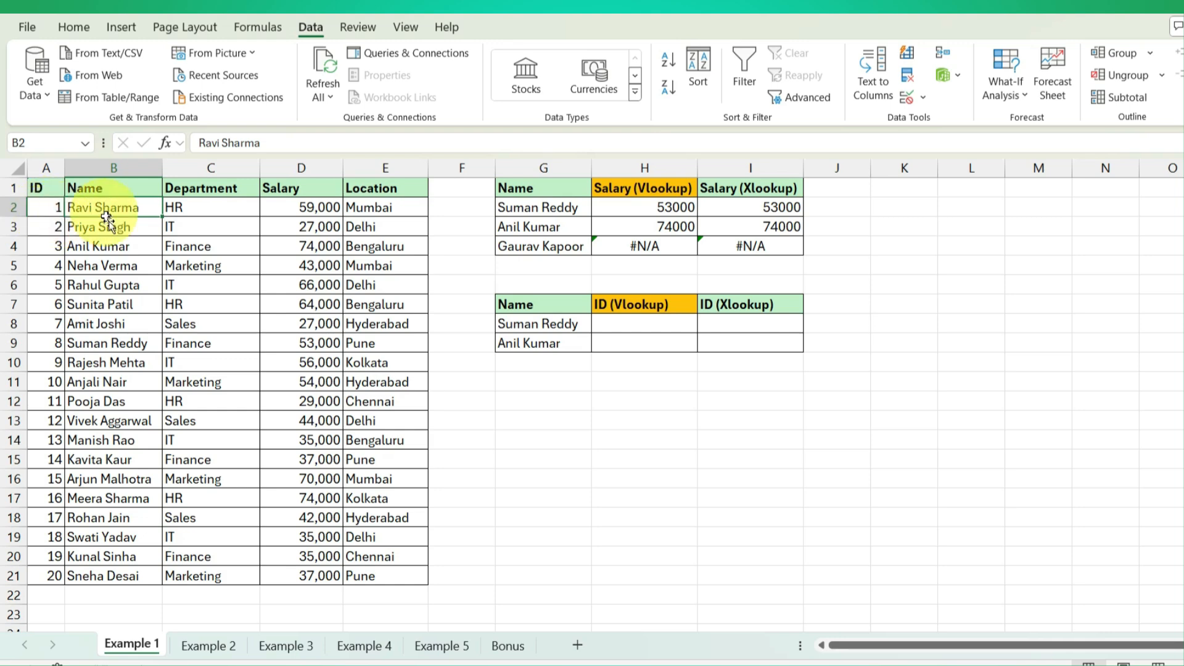
Step: Change the header in H7 to ID (Index Match)
{"action": "double_click", "coordinate": [637, 304]}
{"action": "double_click", "coordinate": [637, 304]}
{"action": "type", "text": "Index Mtatch"}
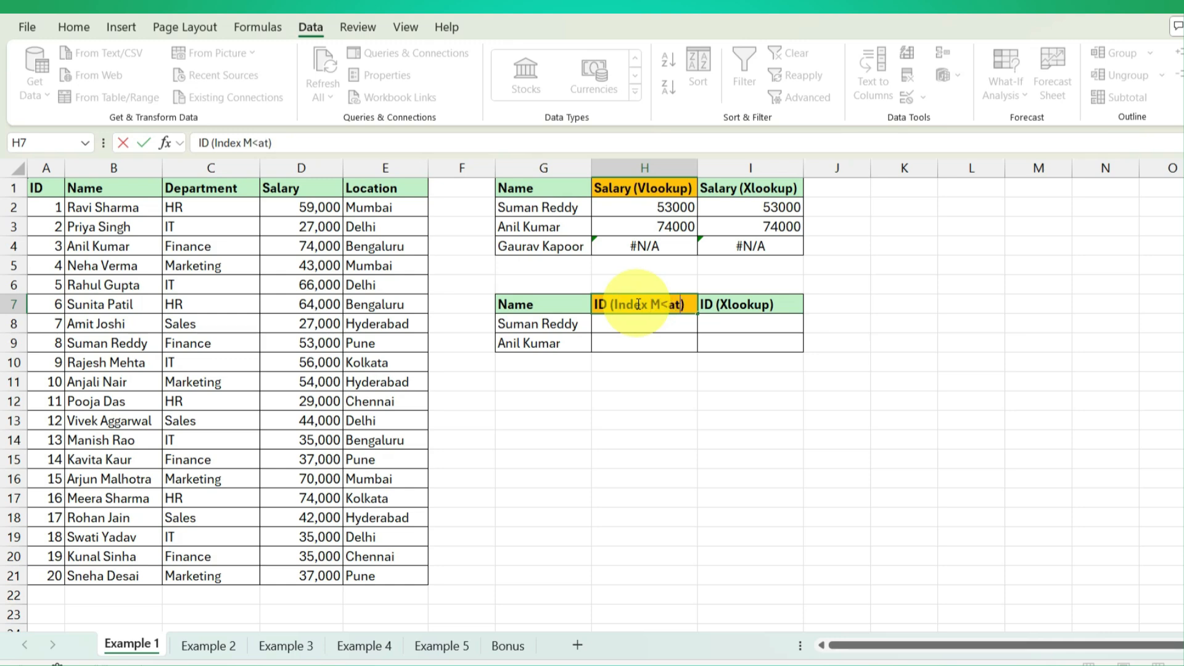
{"action": "key", "text": "BackSpace"}
{"action": "key", "text": "BackSpace"}
{"action": "key", "text": "BackSpace"}
{"action": "key", "text": "BackSpace"}
{"action": "key", "text": "BackSpace"}
{"action": "type", "text": "atch"}
{"action": "key", "text": "Return"}
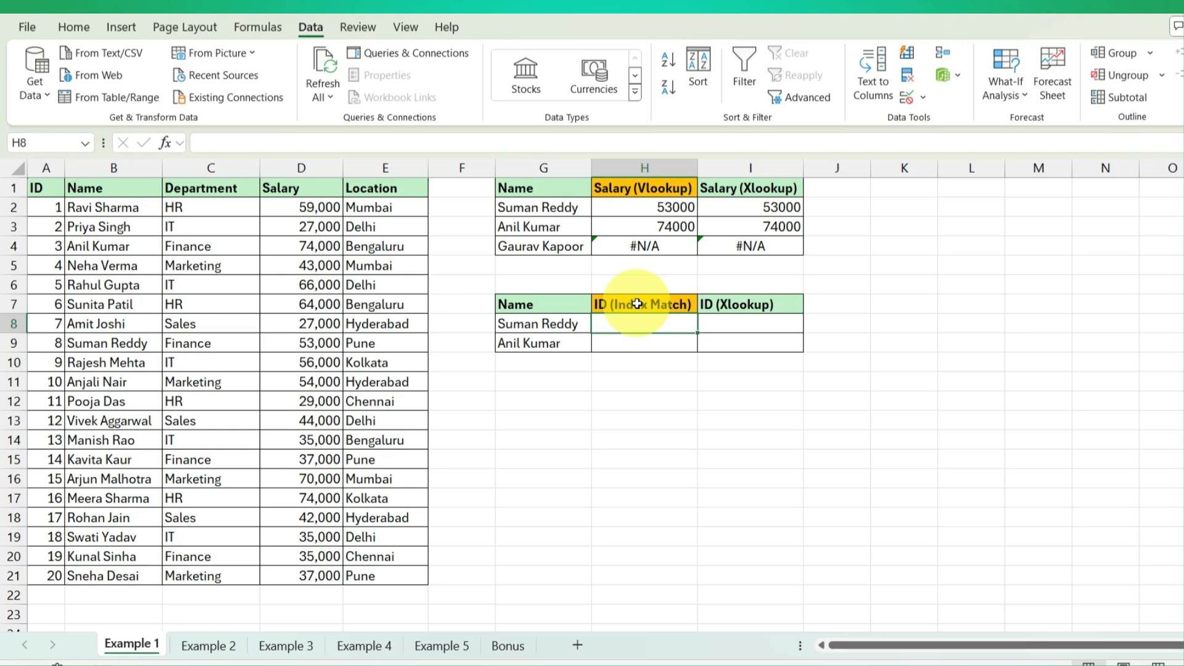
Step: Enter =INDEX($A$1:$A$21,MATCH(G8,$B$1:$B$21,0)) in H8 to return the ID for the first lookup name
{"action": "type", "text": "=inde"}
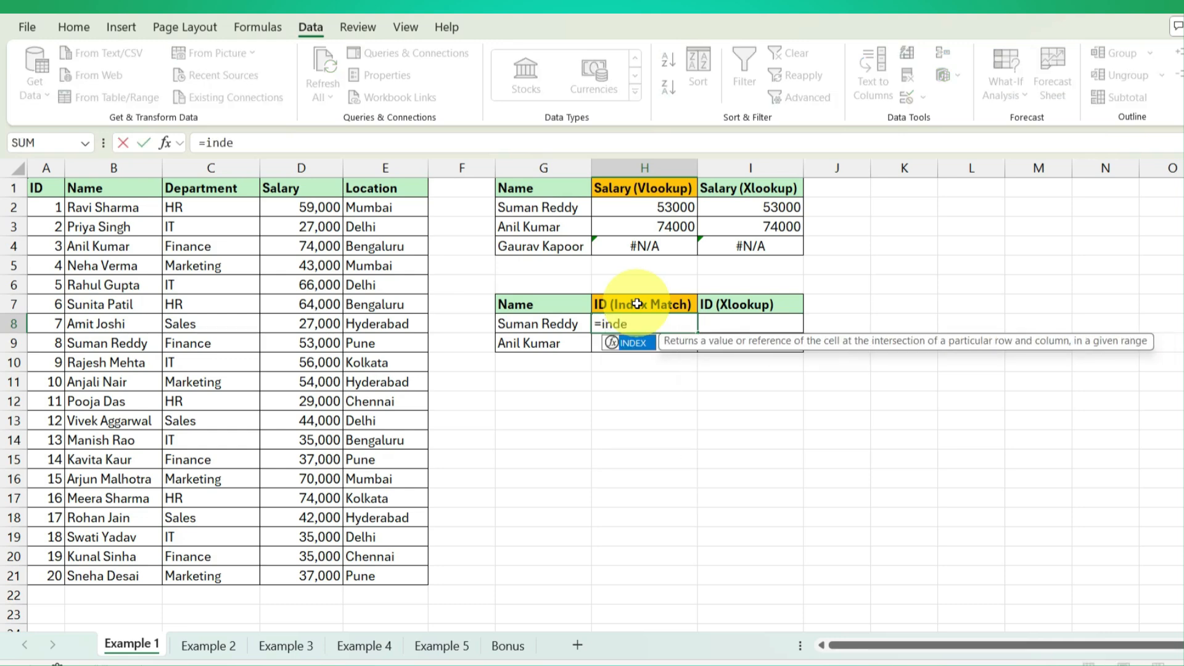
{"action": "key", "text": "Tab"}
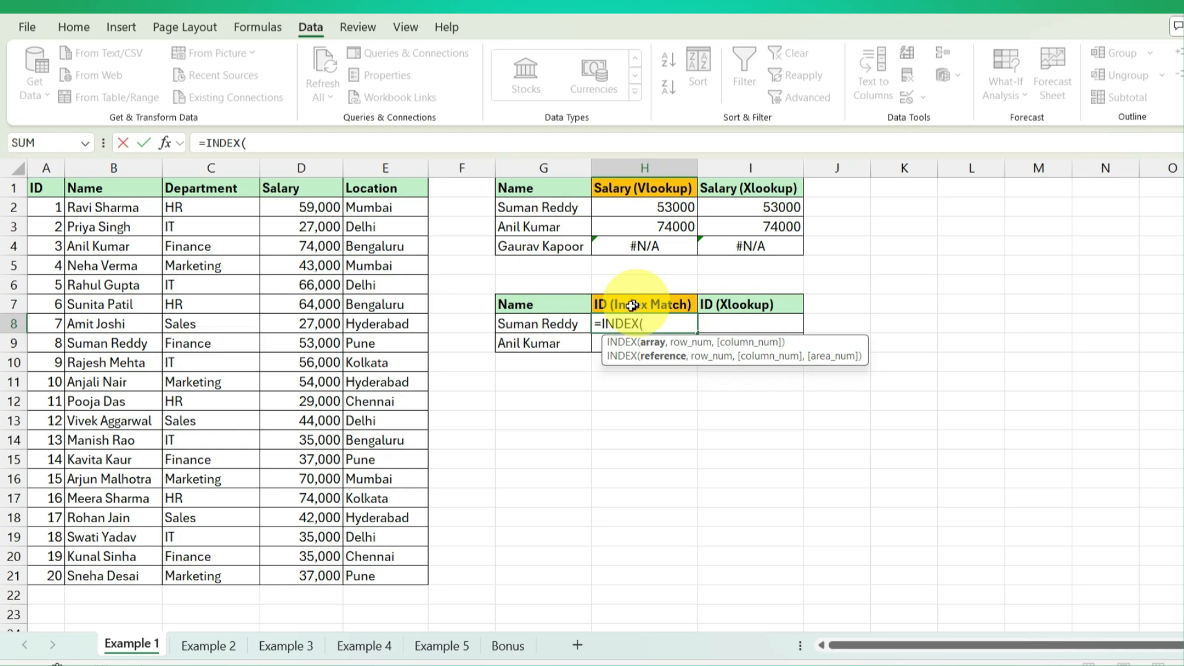
{"action": "left_click_drag", "start_coordinate": [31, 184], "coordinate": [40, 573]}
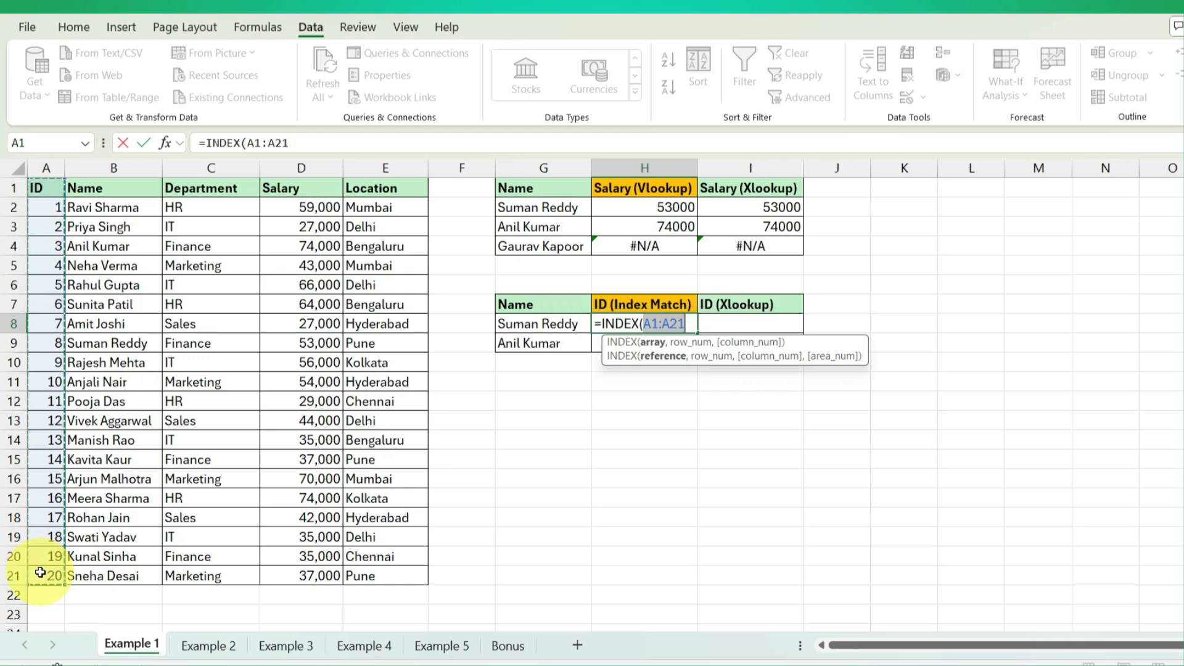
{"action": "key", "text": "F4"}
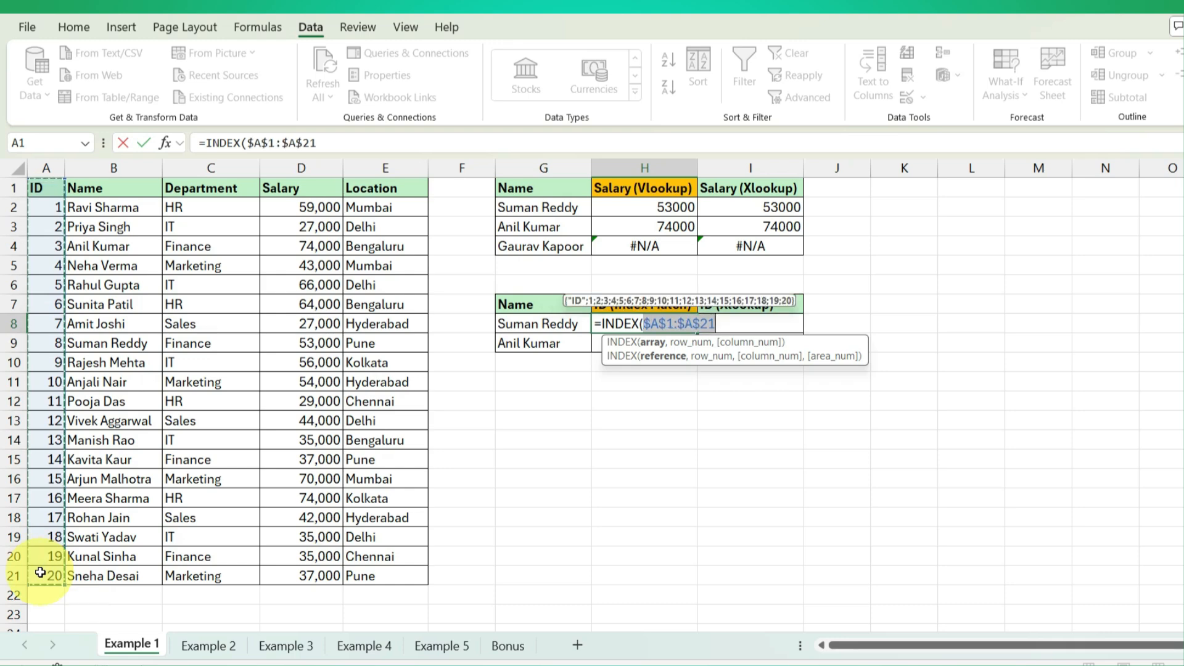
{"action": "type", "text": ","}
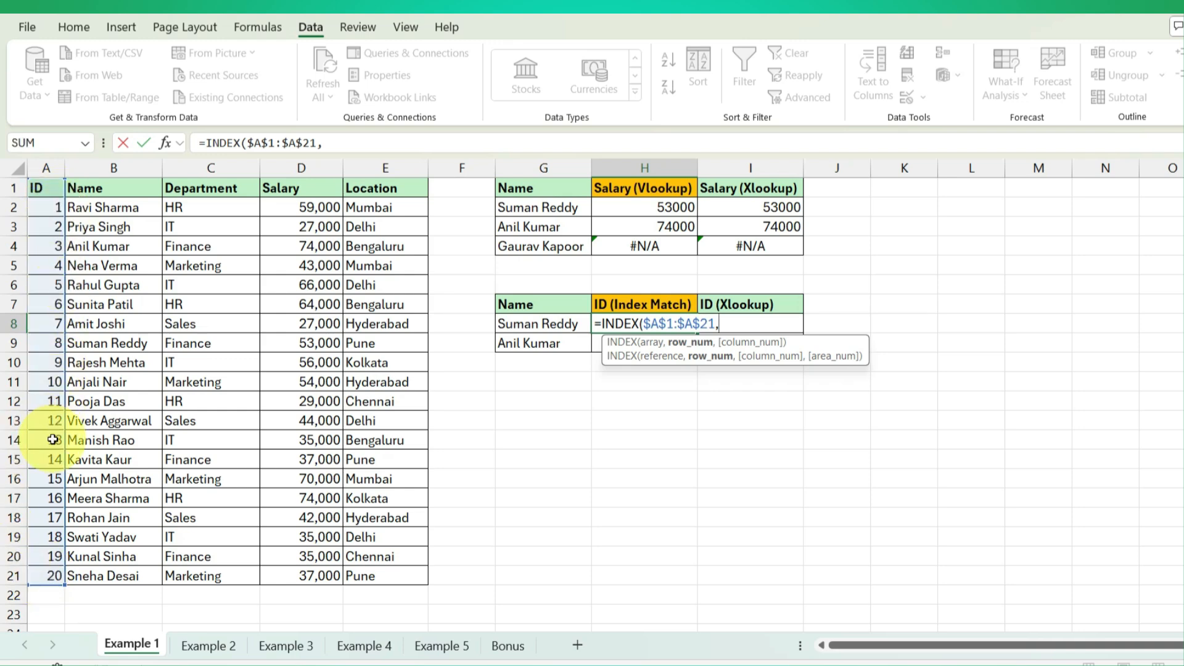
{"action": "type", "text": "match"}
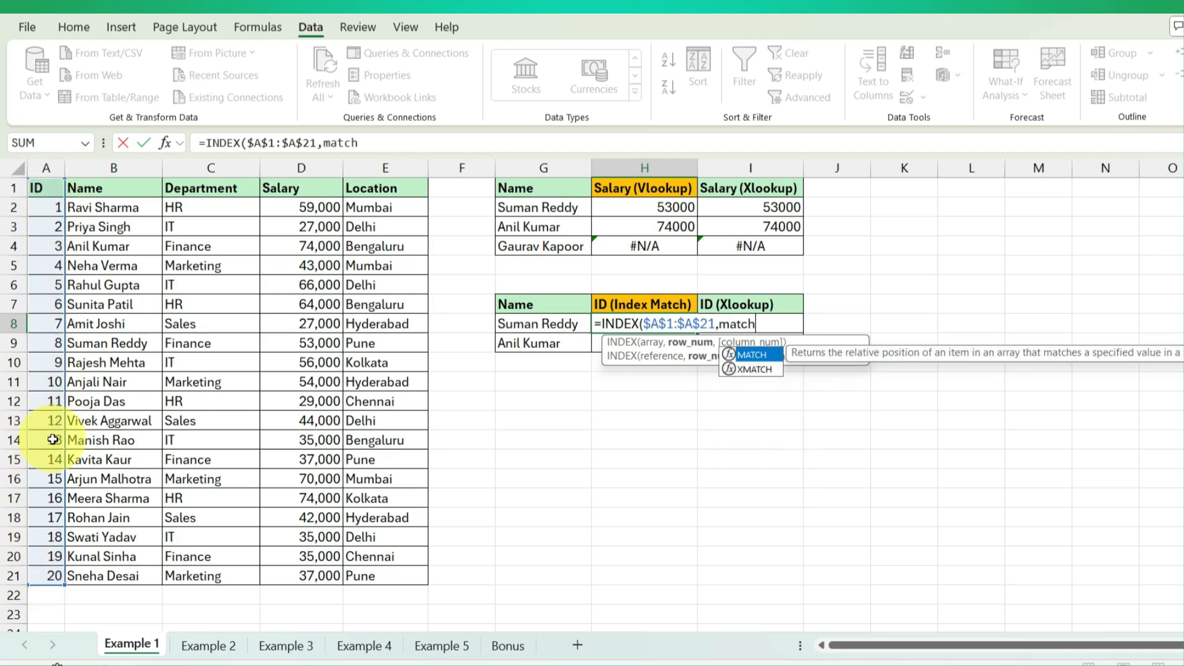
{"action": "key", "text": "Tab"}
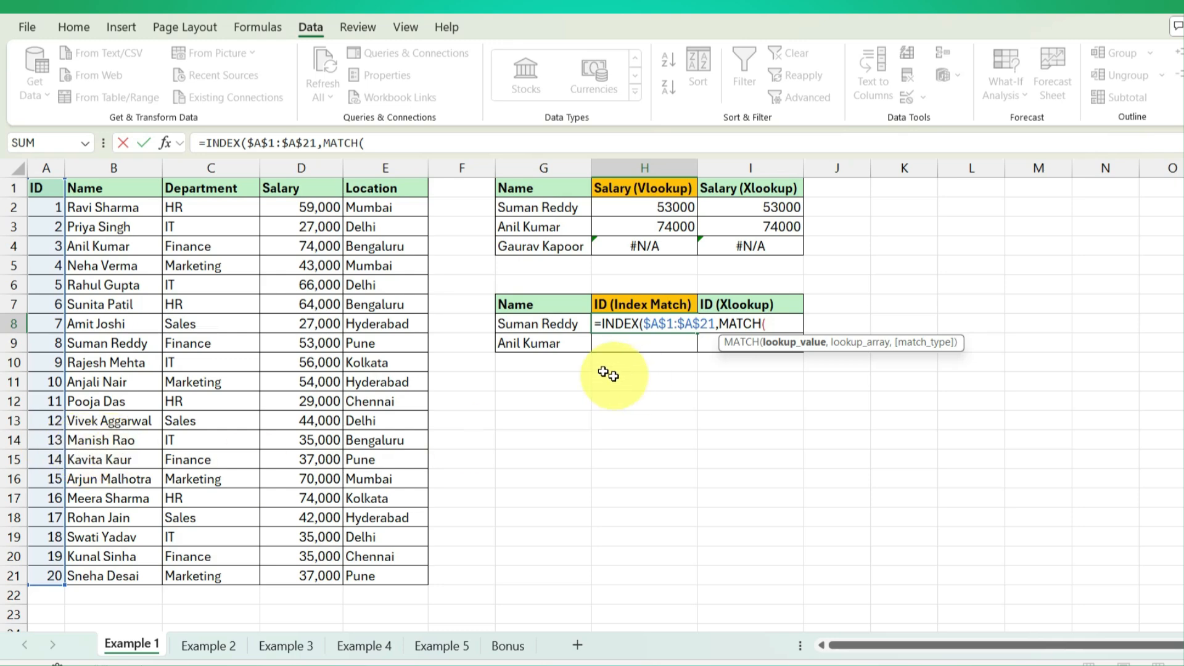
{"action": "left_click", "coordinate": [552, 323]}
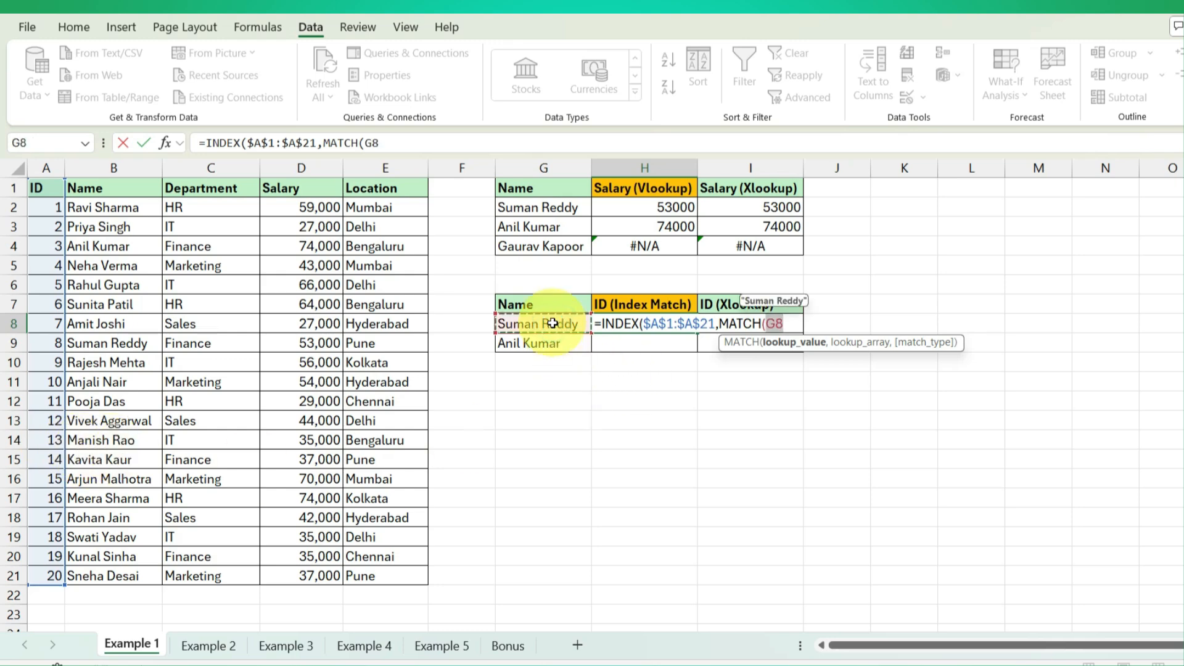
{"action": "type", "text": ","}
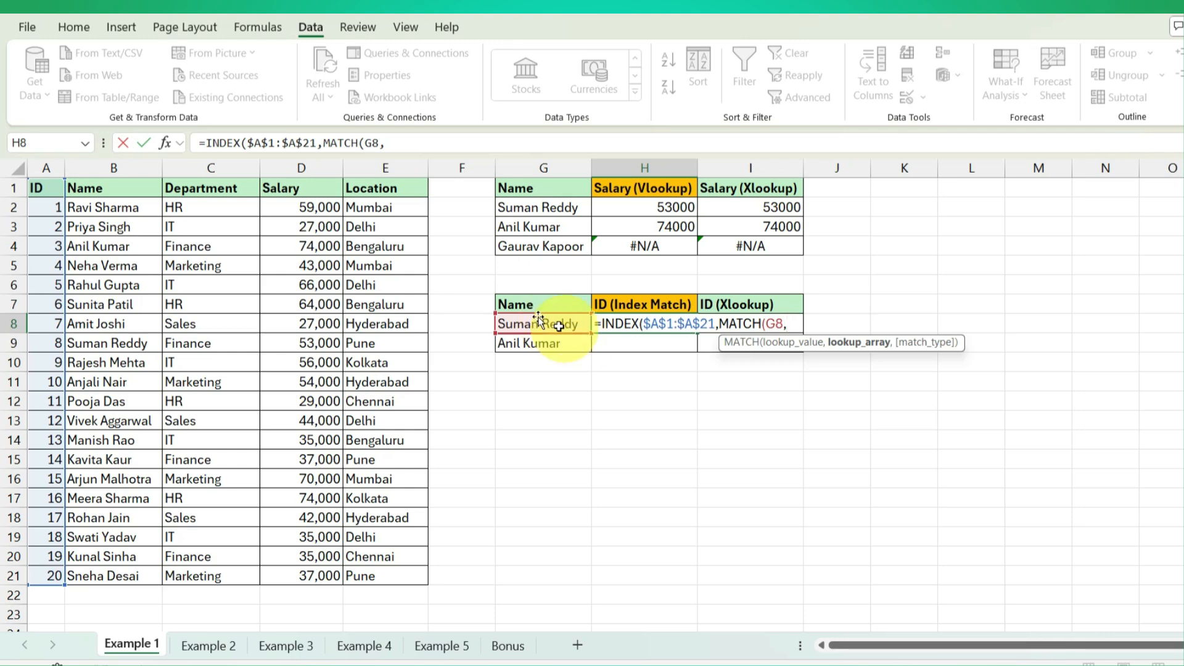
{"action": "left_click_drag", "start_coordinate": [101, 188], "coordinate": [90, 580]}
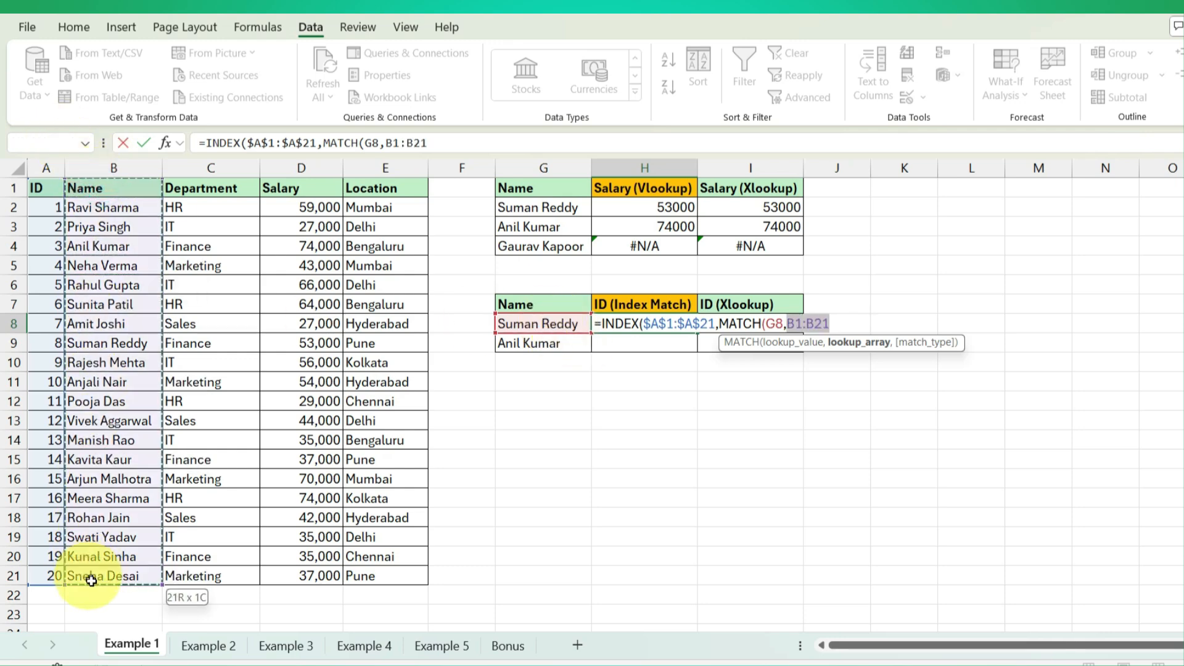
{"action": "key", "text": "F4"}
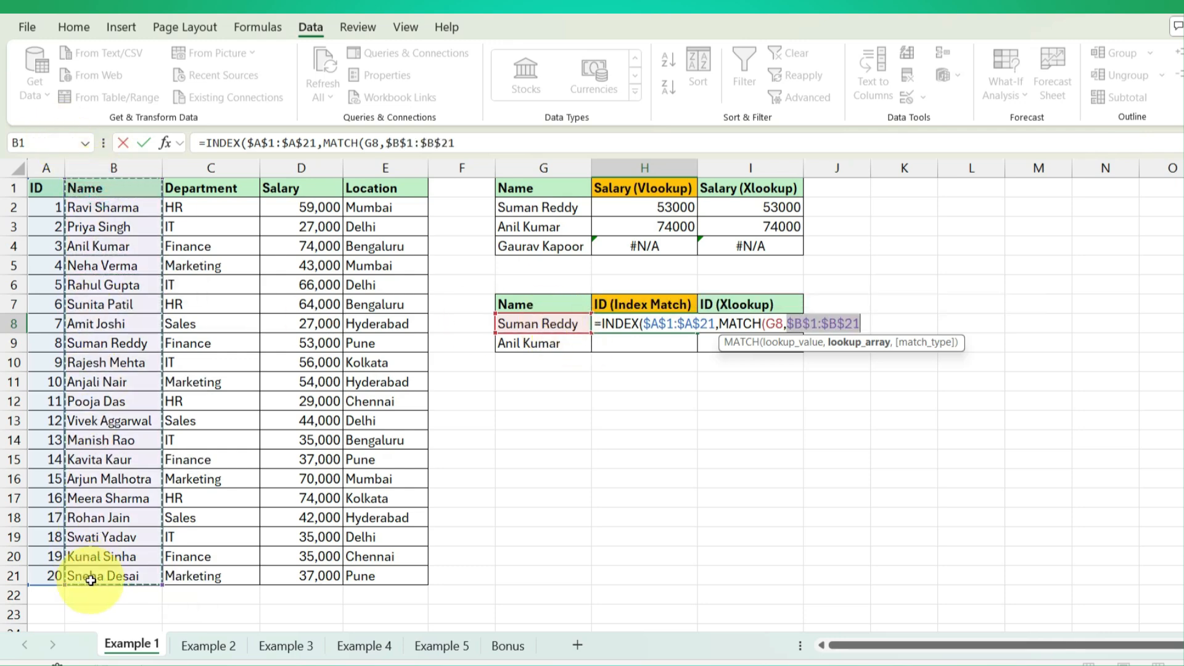
{"action": "type", "text": ","}
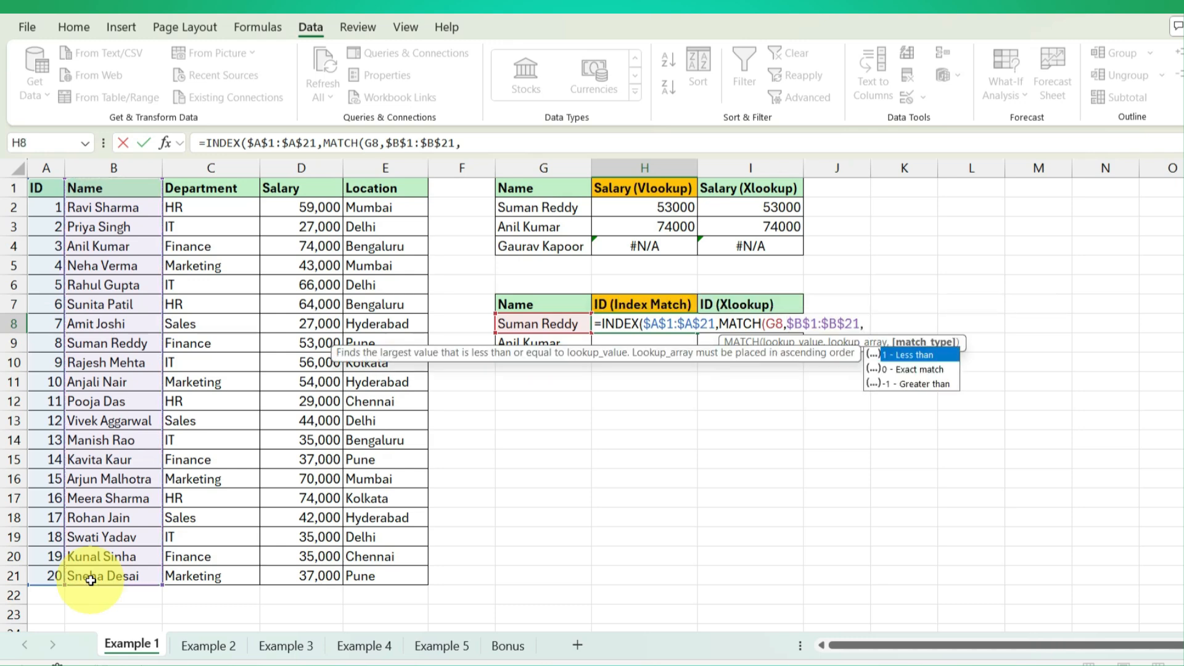
{"action": "type", "text": "0)"}
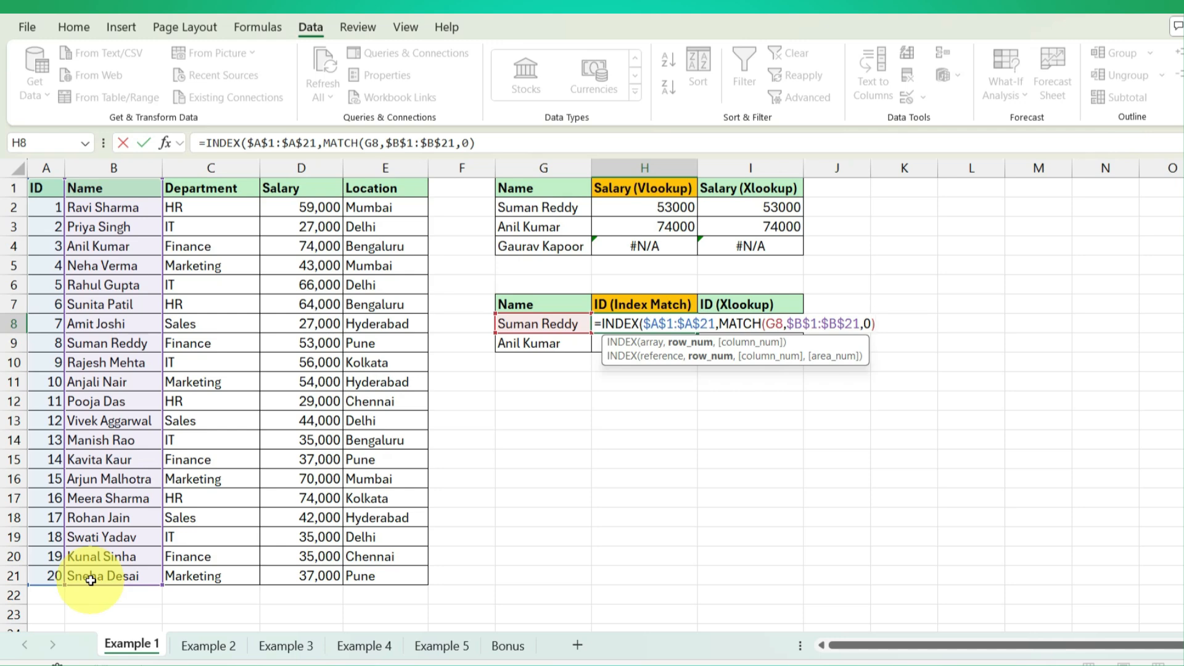
{"action": "type", "text": ")"}
{"action": "key", "text": "ctrl+Return"}
Step: Fill the INDEX MATCH formula from H8 down to H9 and review the formulas in both cells
{"action": "key", "text": "shift+Down"}
{"action": "key", "text": "ctrl+d"}
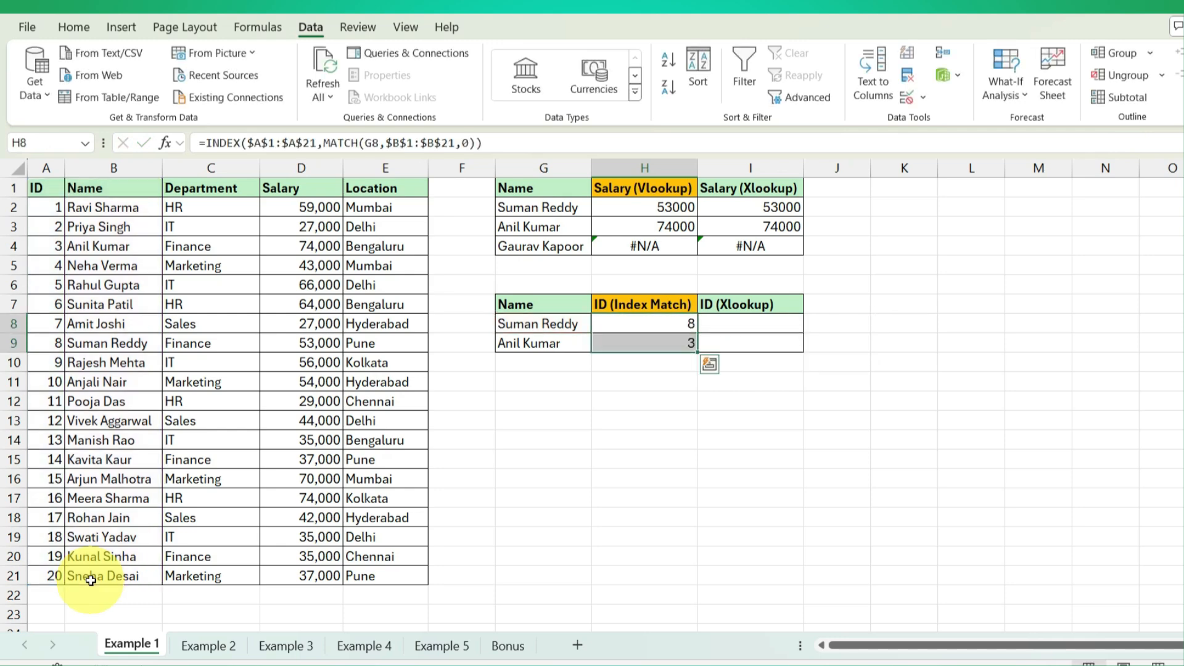
{"action": "left_click", "coordinate": [664, 327]}
{"action": "left_click", "coordinate": [669, 345]}
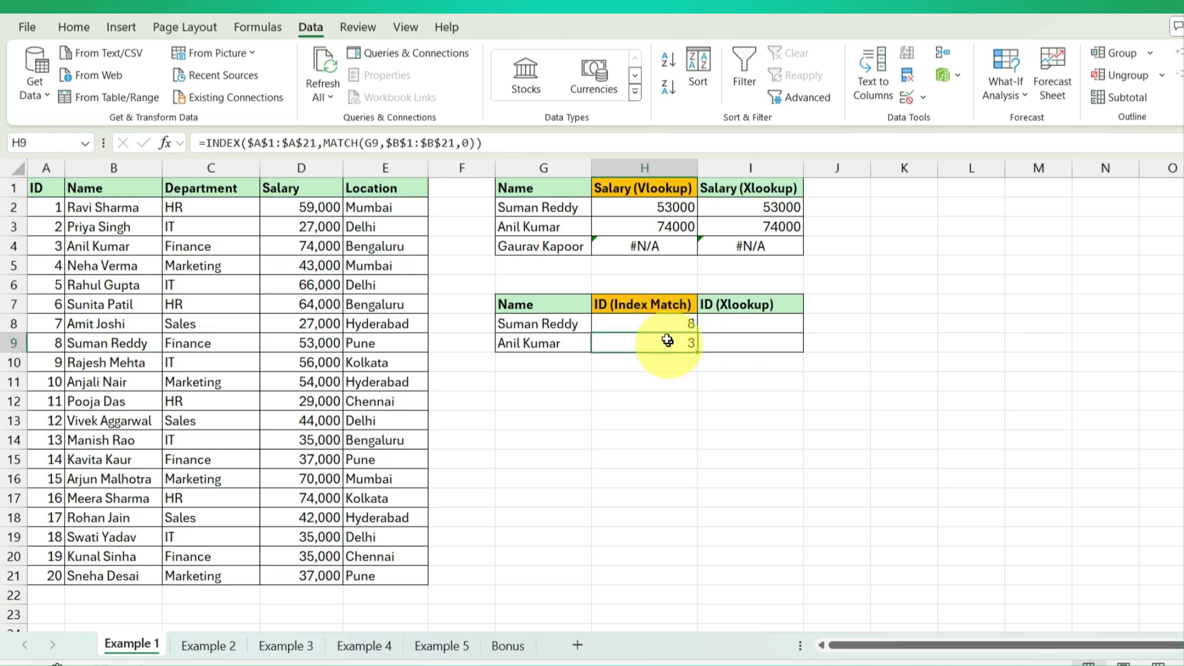
{"action": "double_click", "coordinate": [666, 322]}
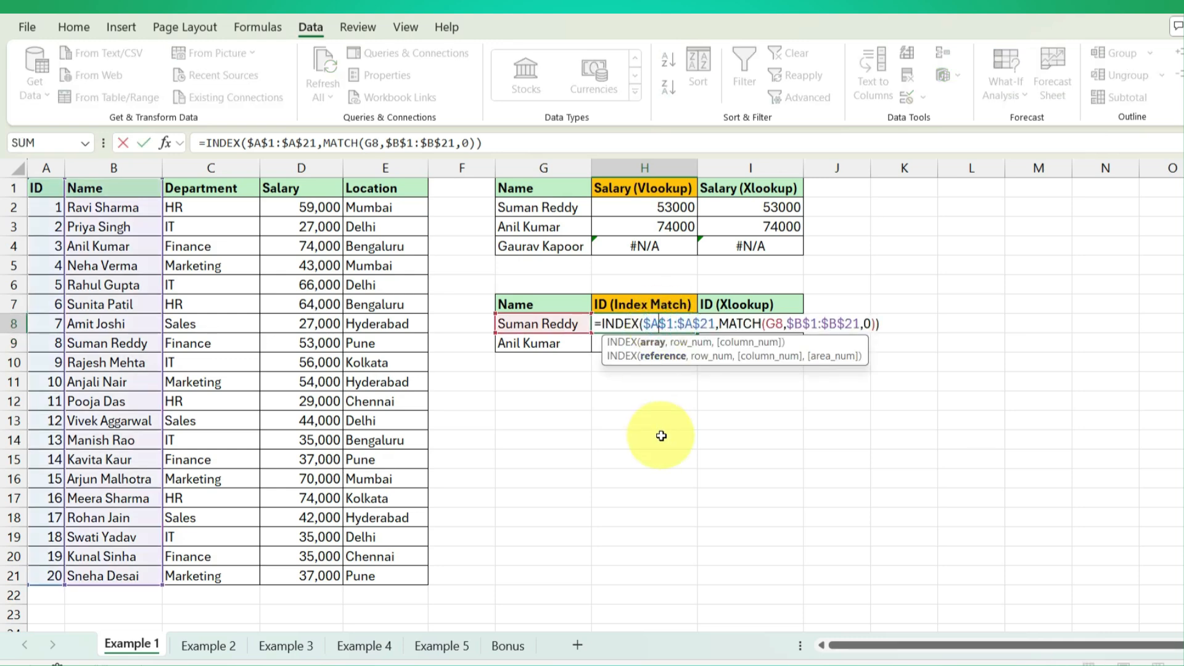
{"action": "key", "text": "Return"}
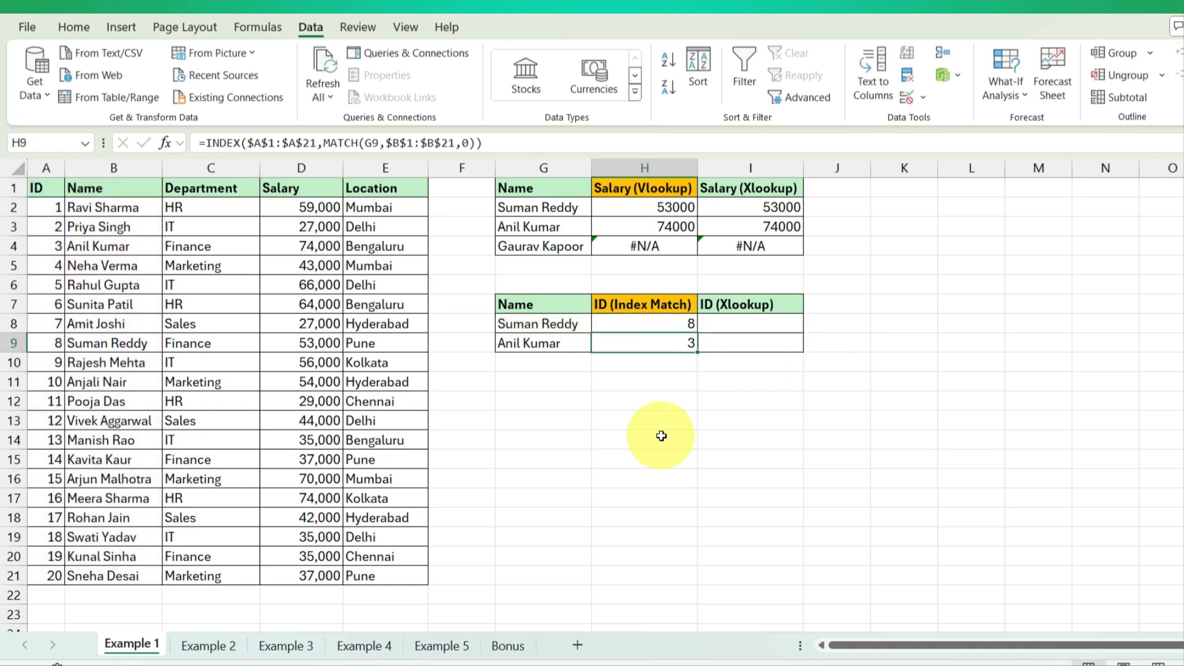
Step: Compare the VLOOKUP formula in H2 with the INDEX MATCH formula in H8
{"action": "key", "text": "Up"}
{"action": "key", "text": "Right"}
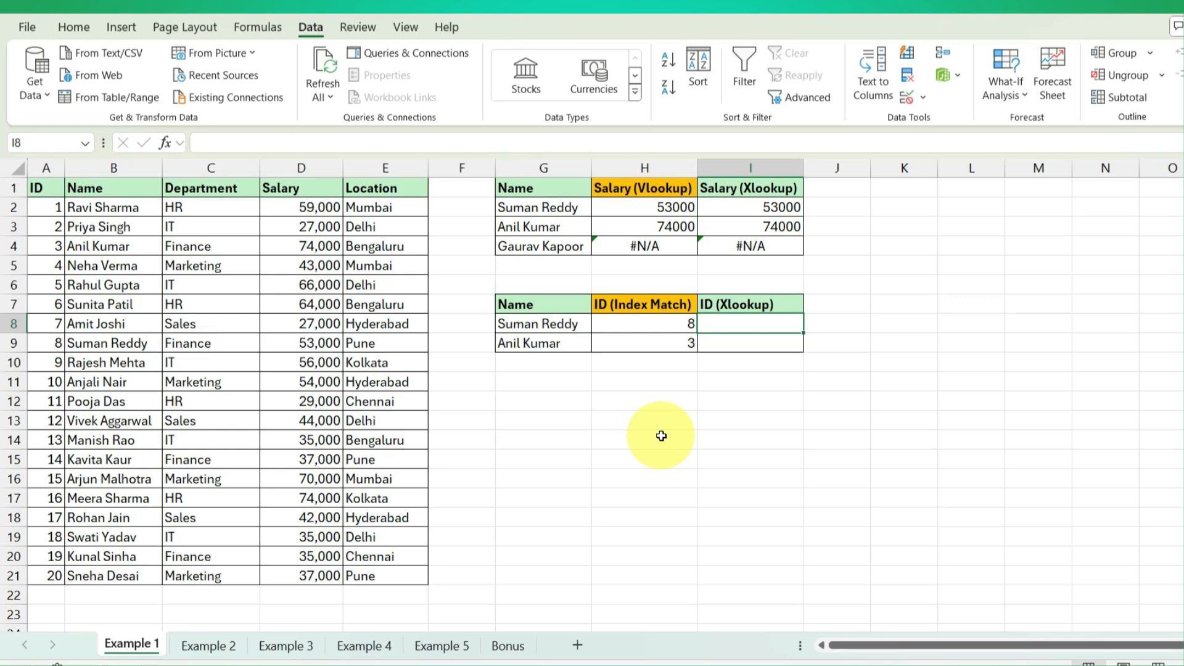
{"action": "left_click", "coordinate": [668, 209]}
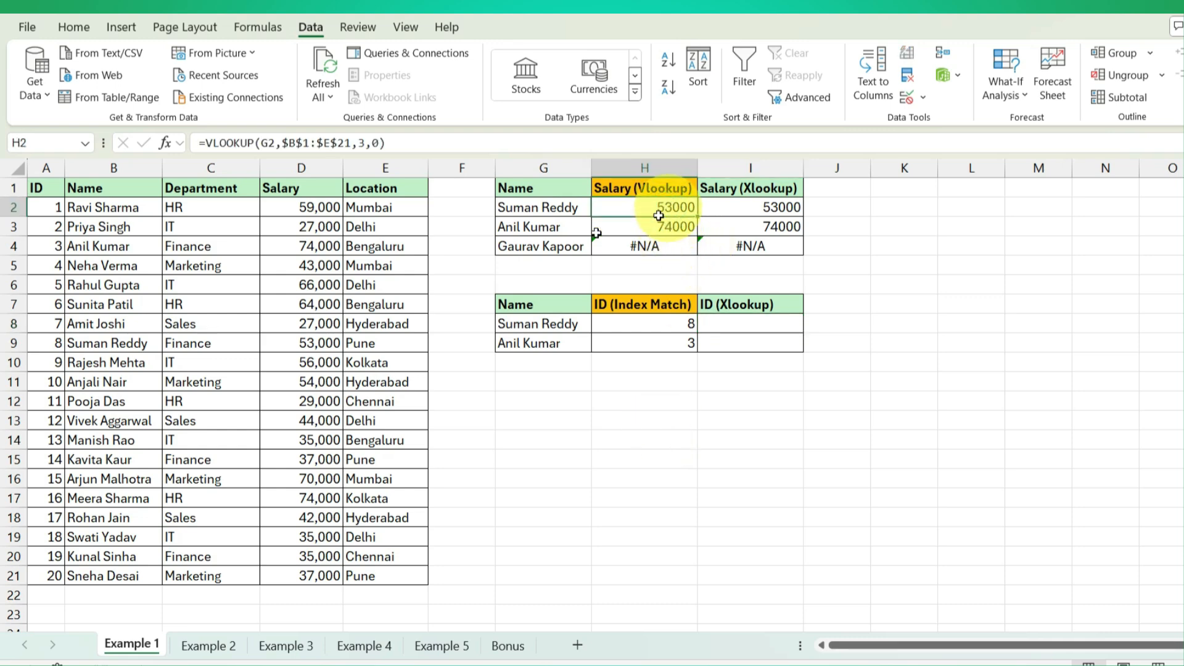
{"action": "left_click", "coordinate": [647, 324]}
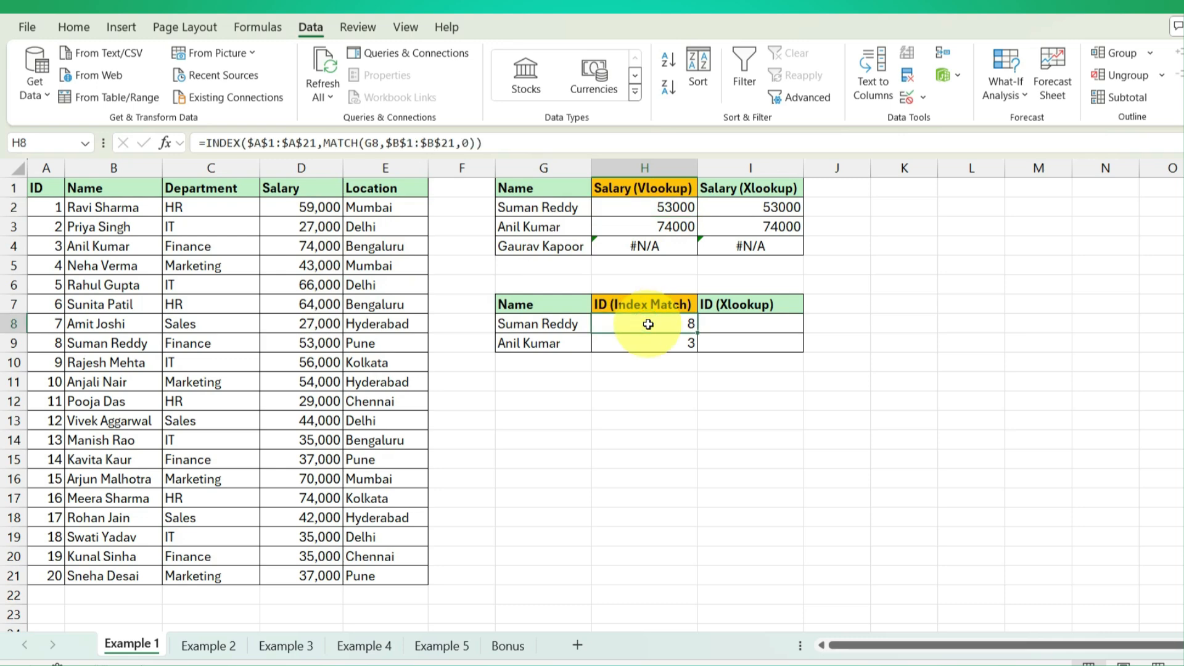
{"action": "double_click", "coordinate": [648, 324]}
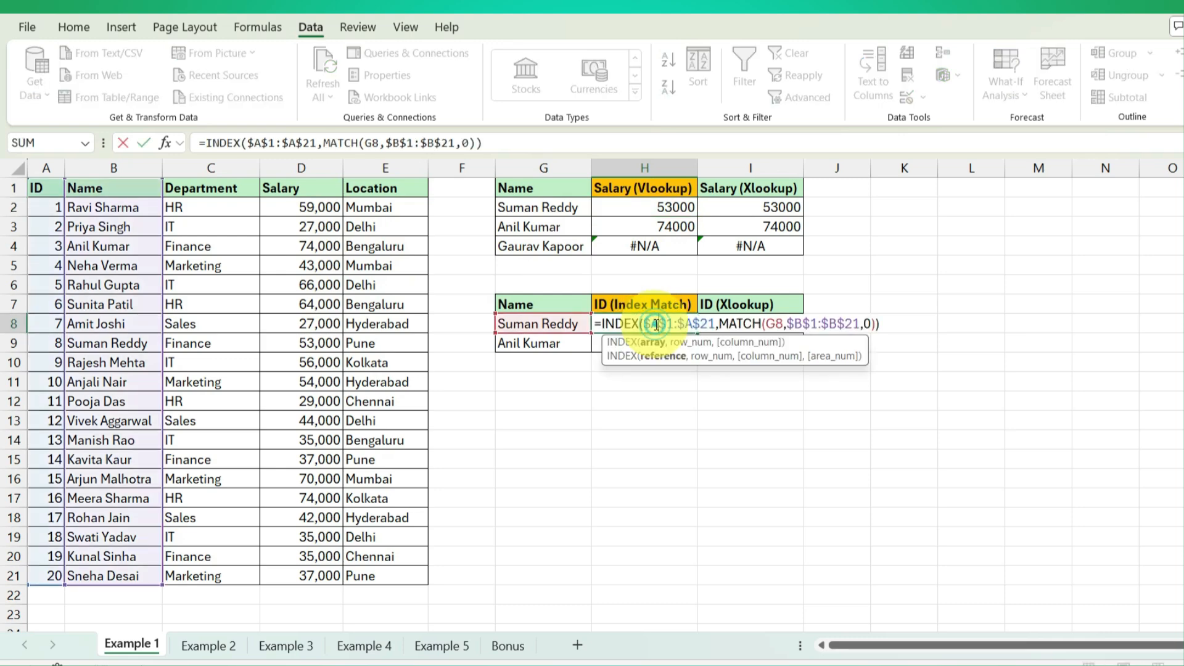
{"action": "key", "text": "Return"}
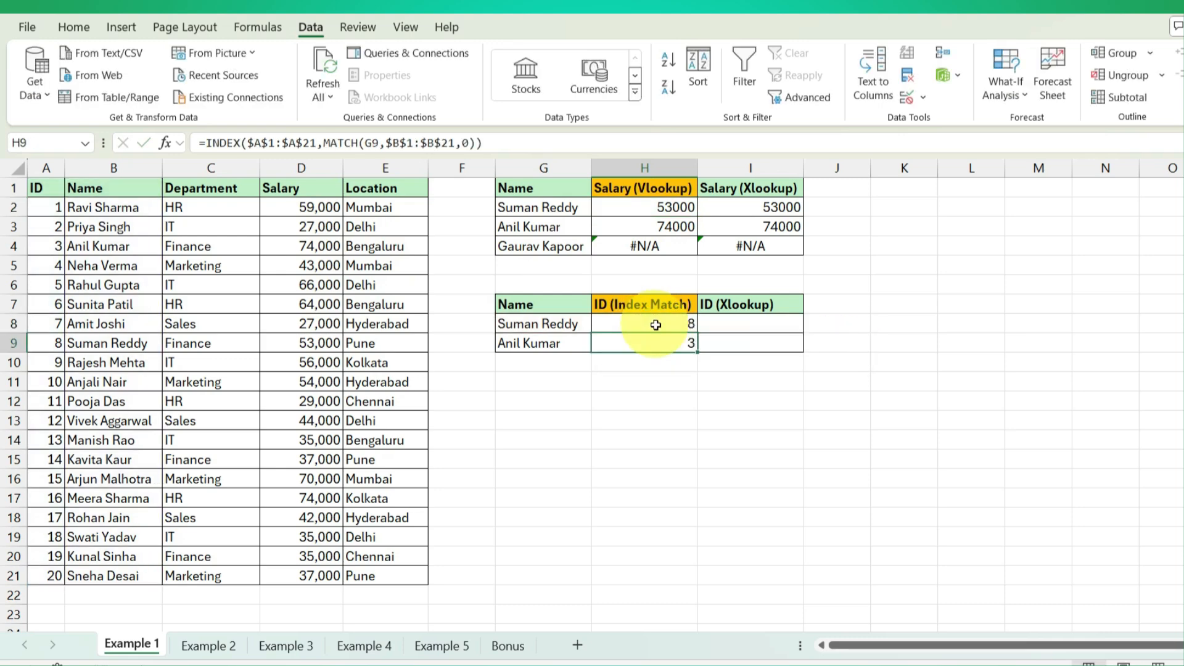
Step: Enter =XLOOKUP(G8,$B$1:$B$21,$A$1:$A$21) in I8 to return the ID for the first lookup name
{"action": "left_click", "coordinate": [782, 328]}
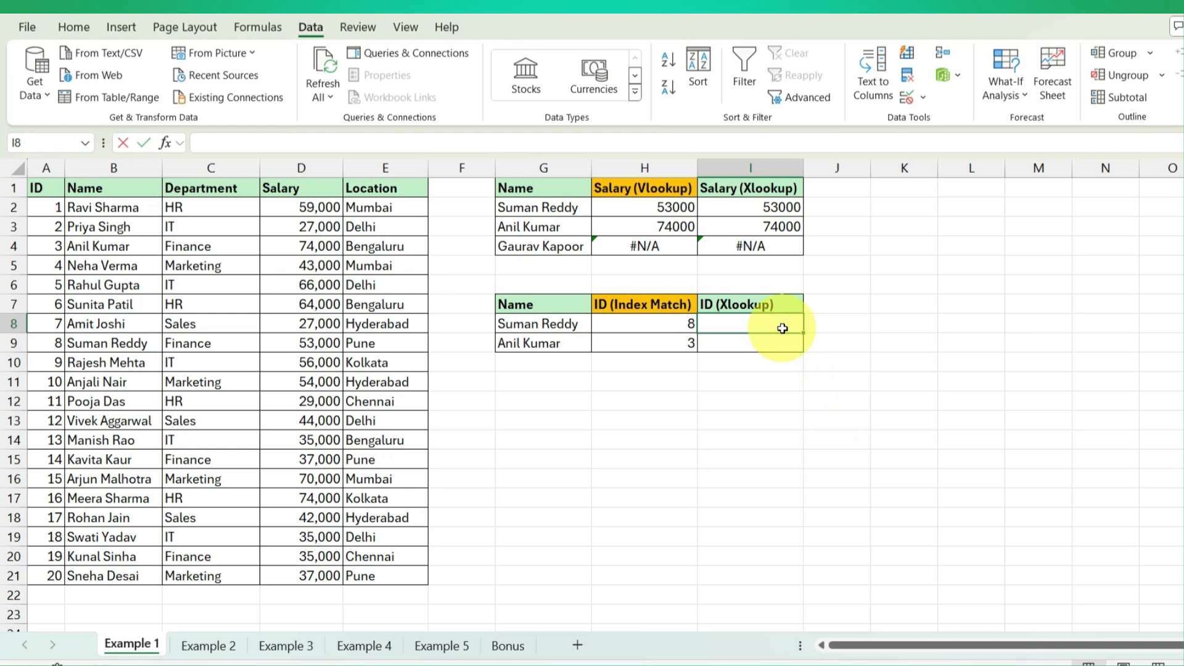
{"action": "type", "text": "=xlo"}
{"action": "key", "text": "Tab"}
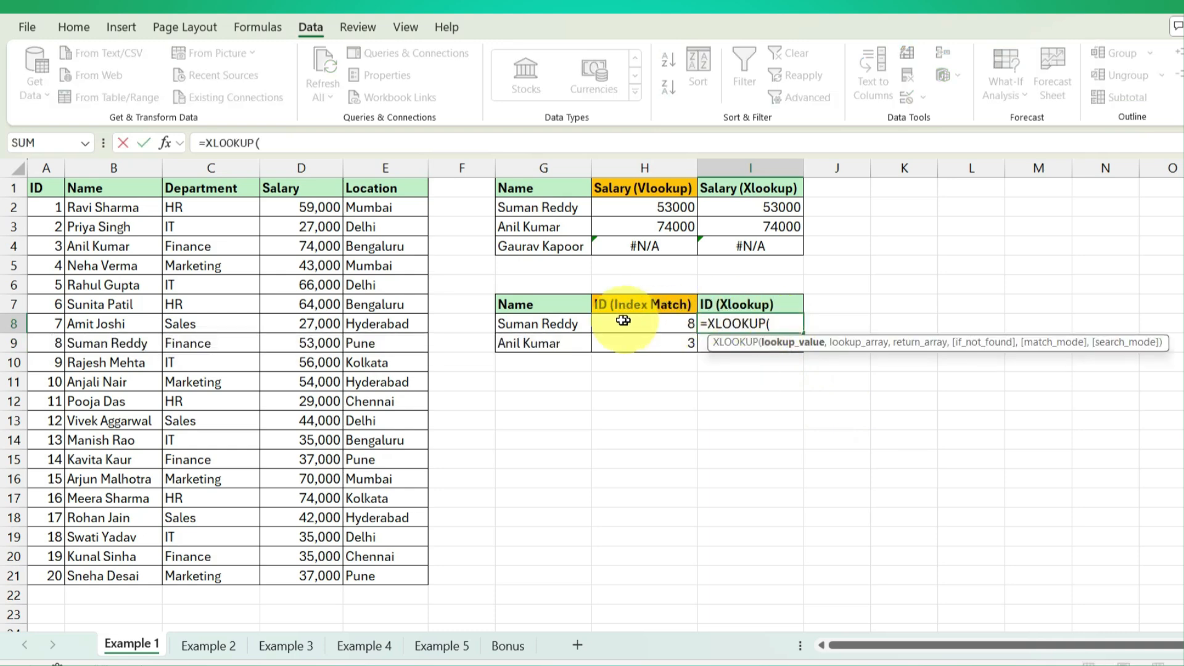
{"action": "left_click", "coordinate": [564, 321]}
{"action": "type", "text": ","}
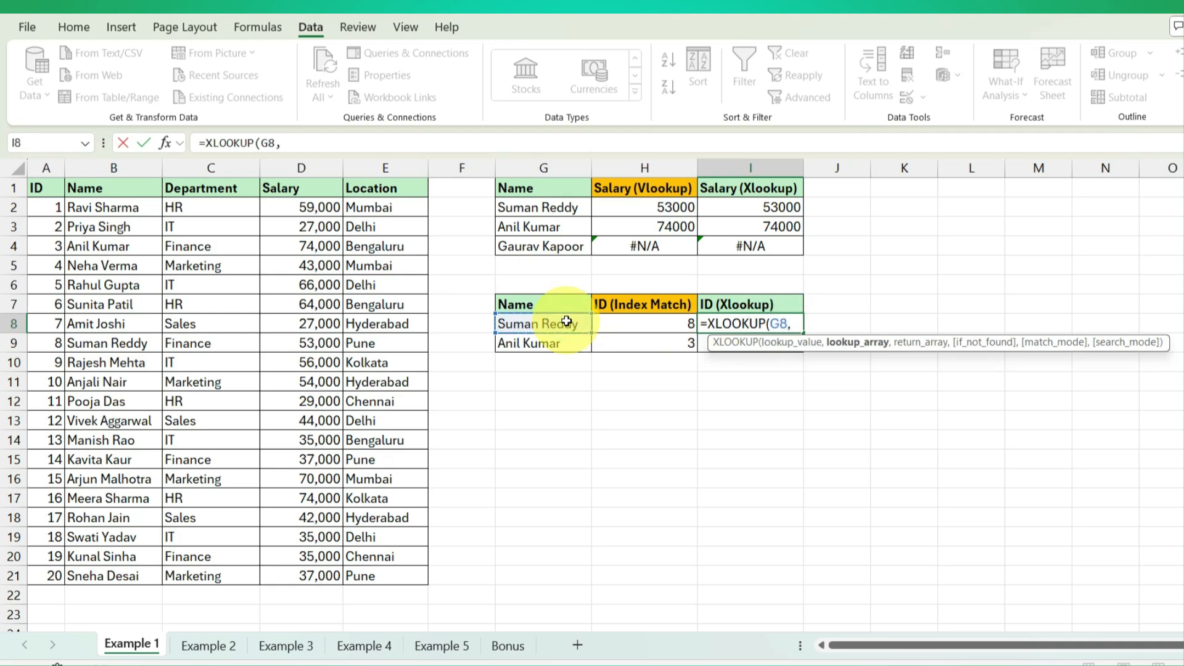
{"action": "left_click_drag", "start_coordinate": [122, 188], "coordinate": [121, 568]}
{"action": "key", "text": "F4"}
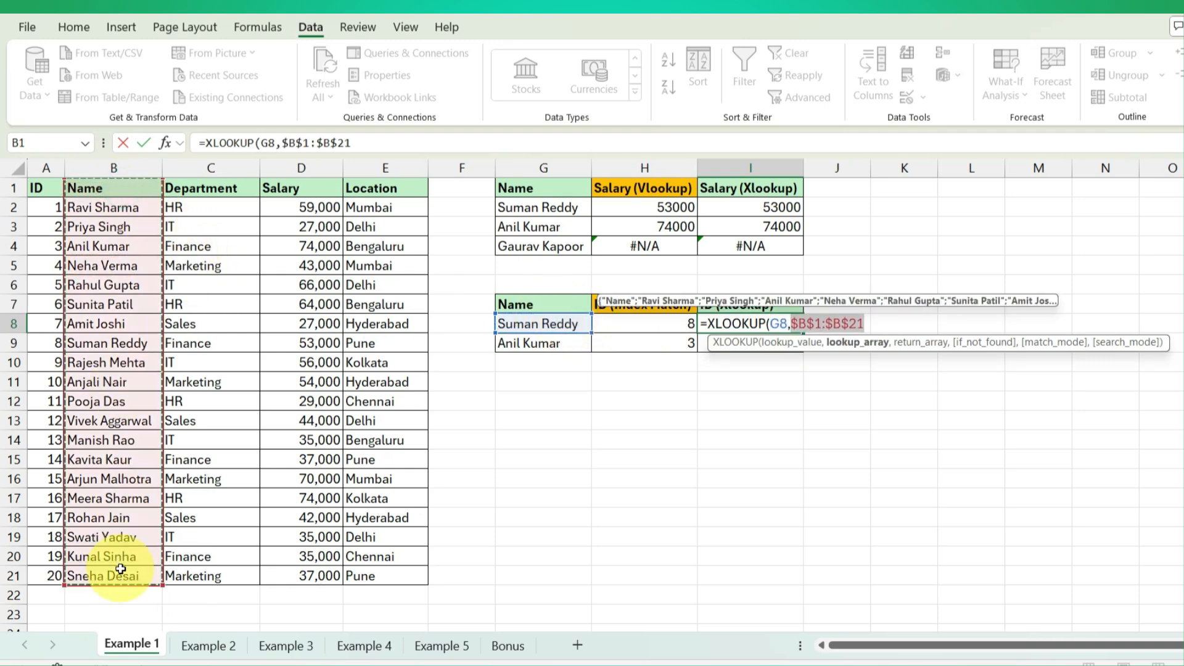
{"action": "type", "text": ","}
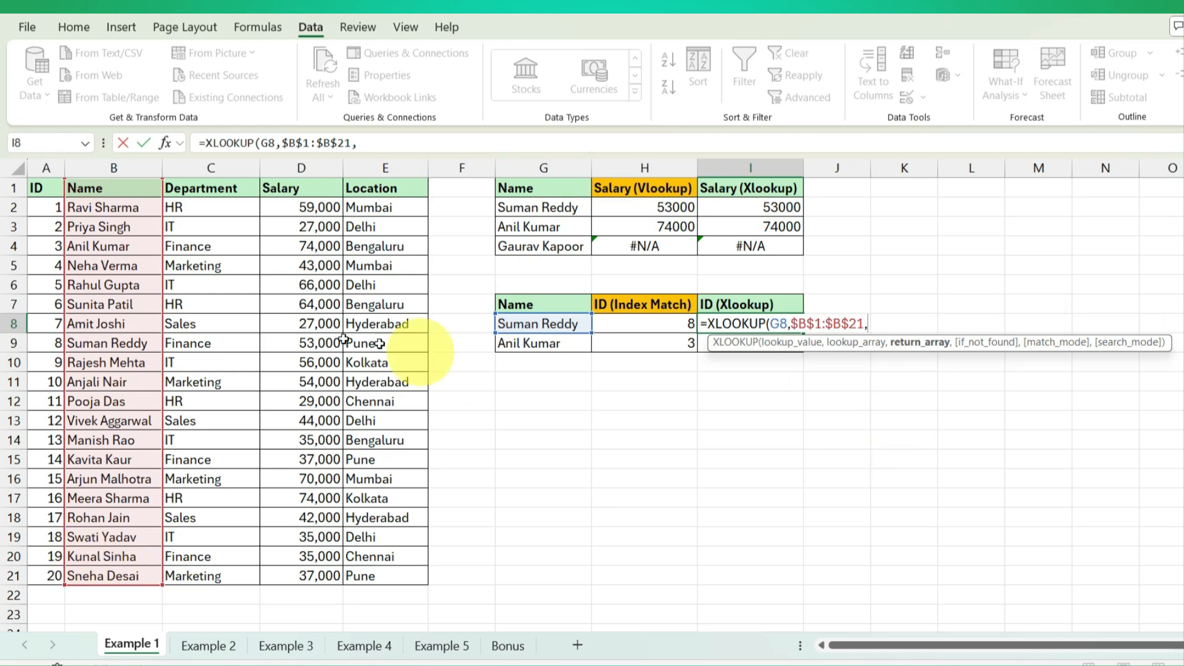
{"action": "left_click_drag", "start_coordinate": [38, 189], "coordinate": [45, 575]}
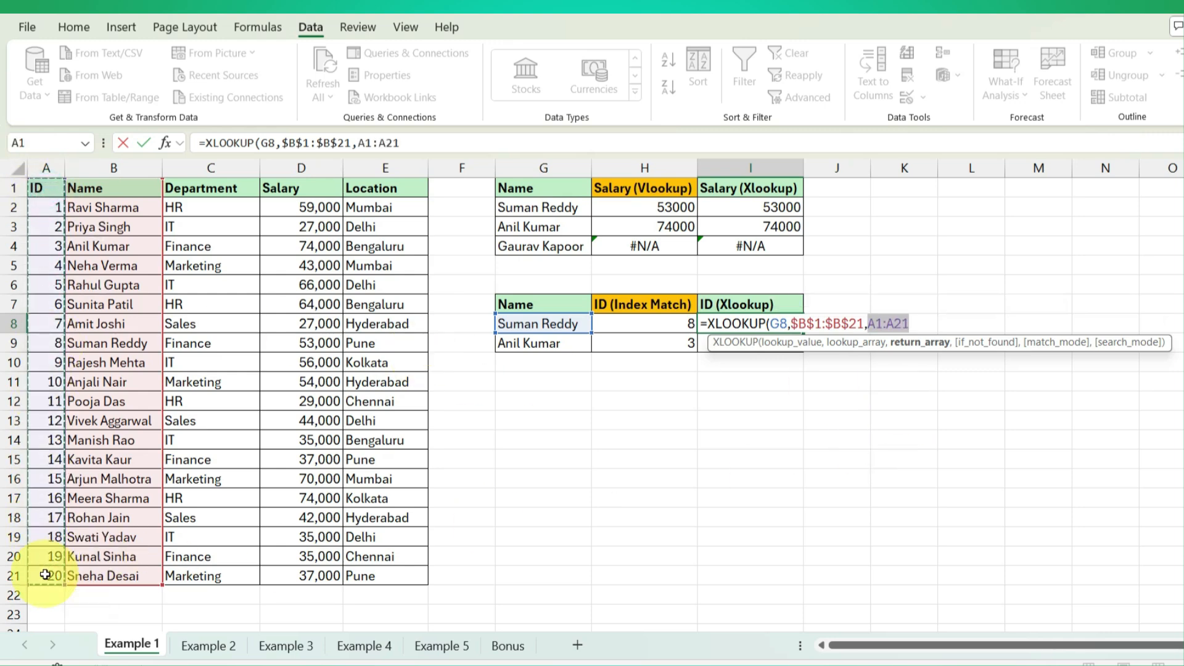
{"action": "key", "text": "F4"}
{"action": "type", "text": ")"}
{"action": "key", "text": "Return"}
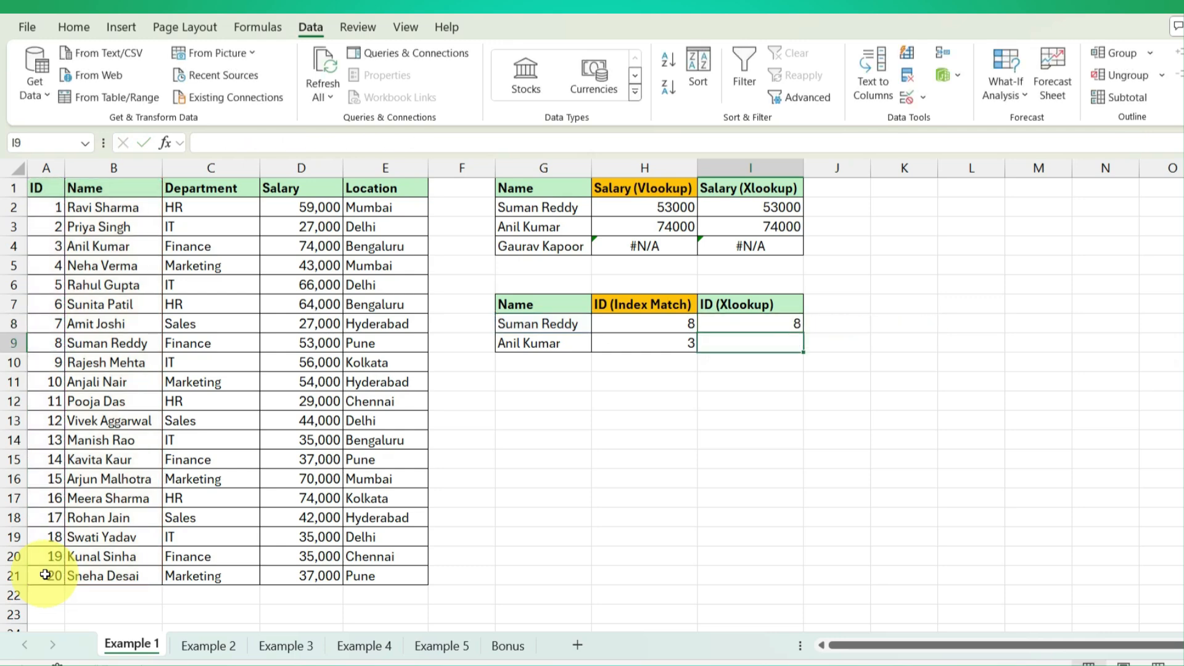
Step: Fill the XLOOKUP formula from I8 down to I9
{"action": "key", "text": "Up"}
{"action": "key", "text": "shift+Down"}
{"action": "key", "text": "ctrl+d"}
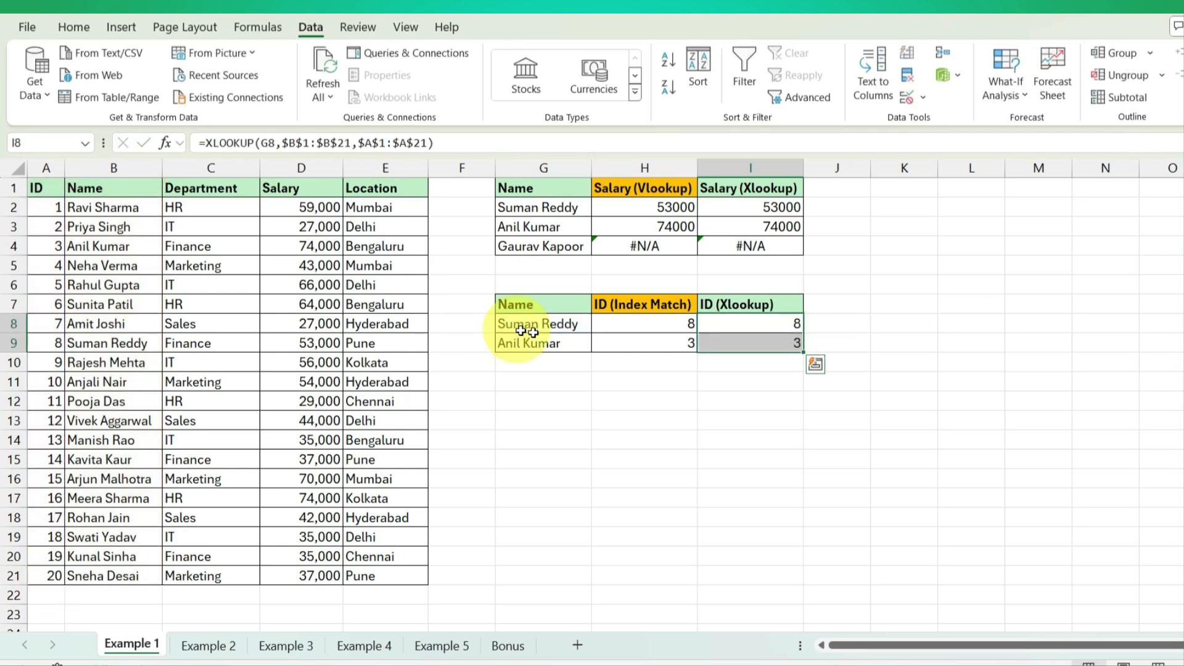
Step: Review the arguments of the XLOOKUP formula in I8 and compare it with the INDEX MATCH formula in H8
{"action": "double_click", "coordinate": [789, 327]}
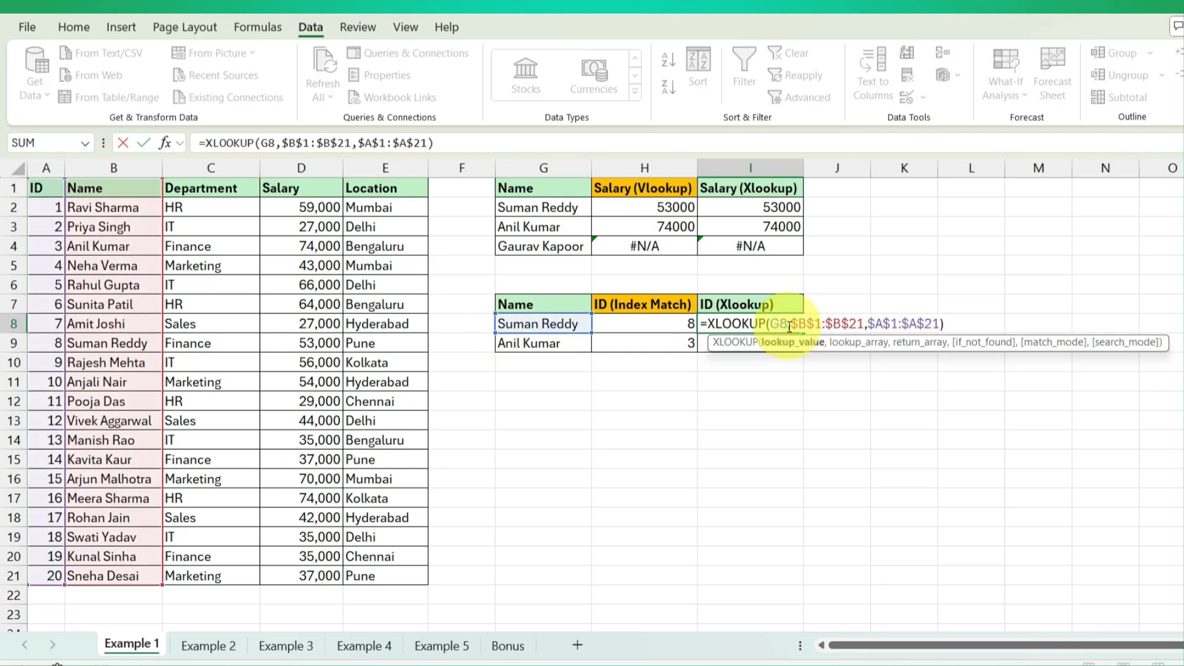
{"action": "left_click", "coordinate": [842, 325]}
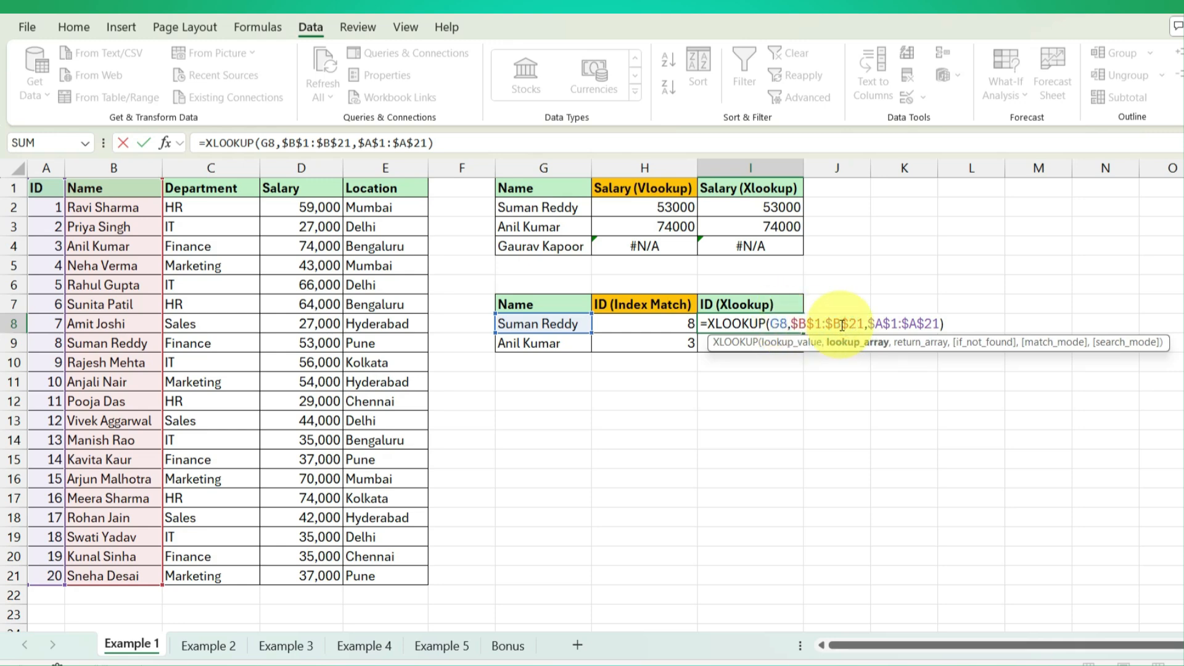
{"action": "left_click", "coordinate": [905, 324]}
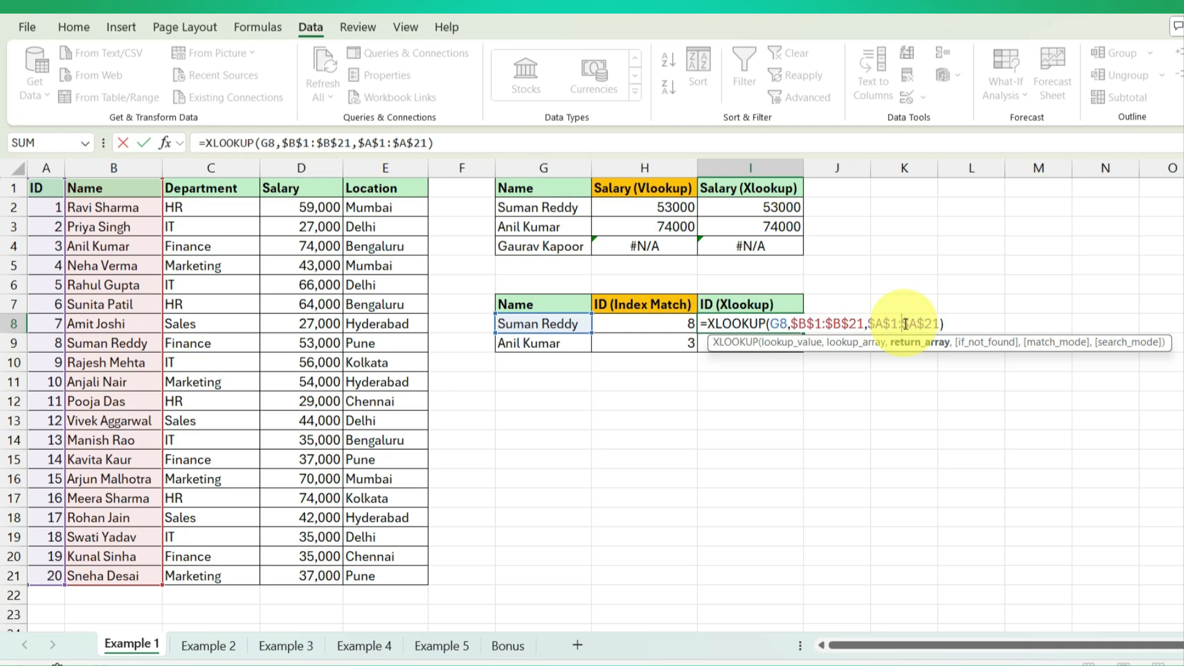
{"action": "double_click", "coordinate": [664, 318]}
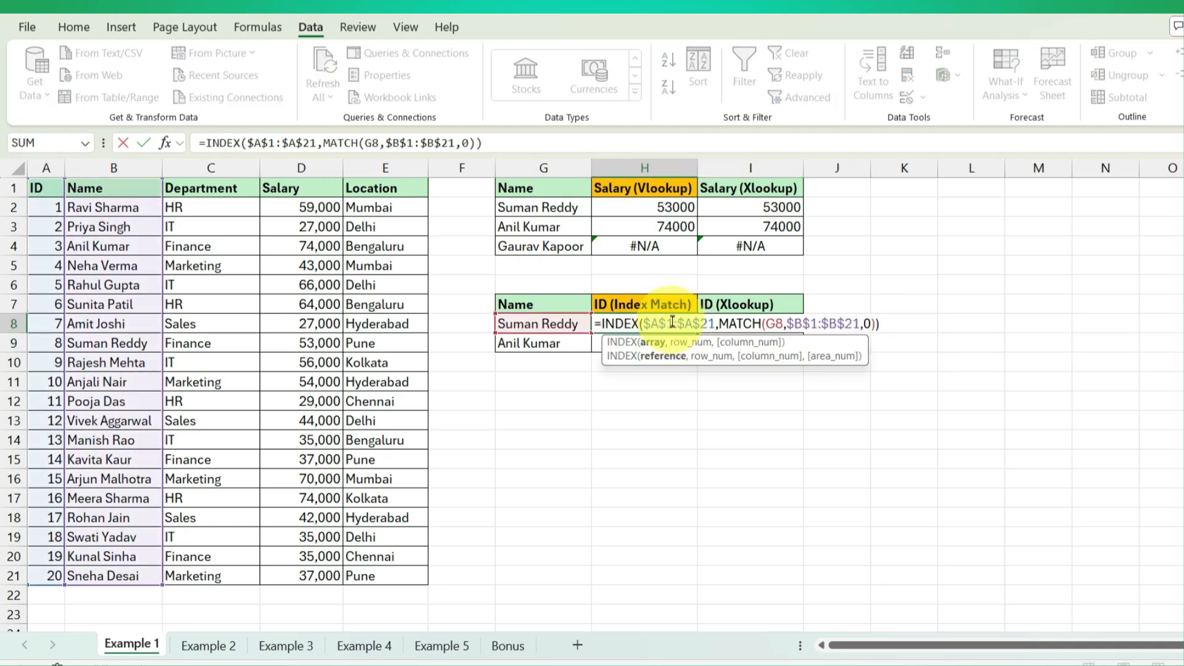
{"action": "key", "text": "Return"}
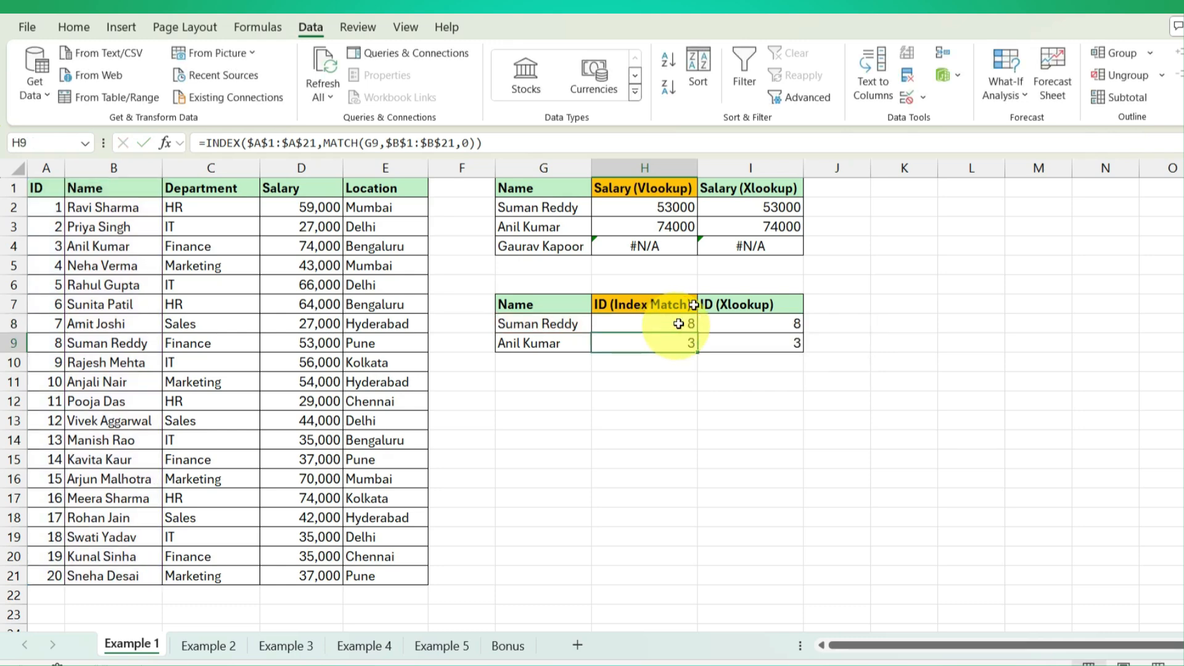
{"action": "left_click", "coordinate": [771, 209]}
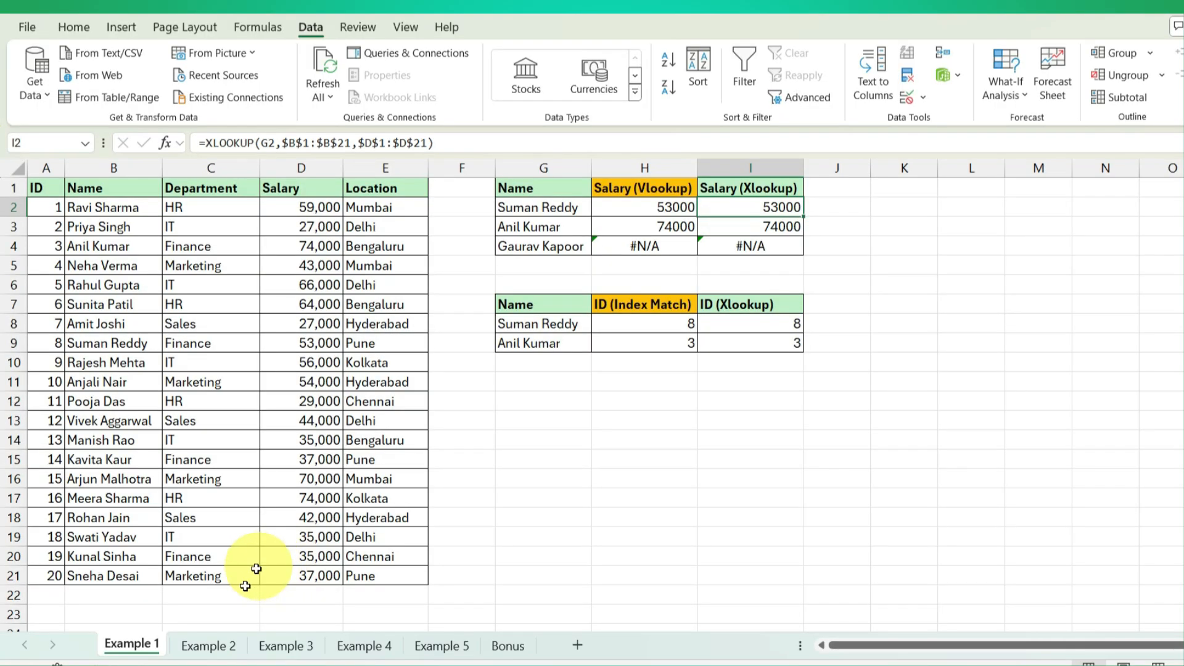
Step: Open the Example 2 sheet and examine its employee table and empty Vlookup and Xlookup columns, checking back against Example 1
{"action": "left_click", "coordinate": [212, 646]}
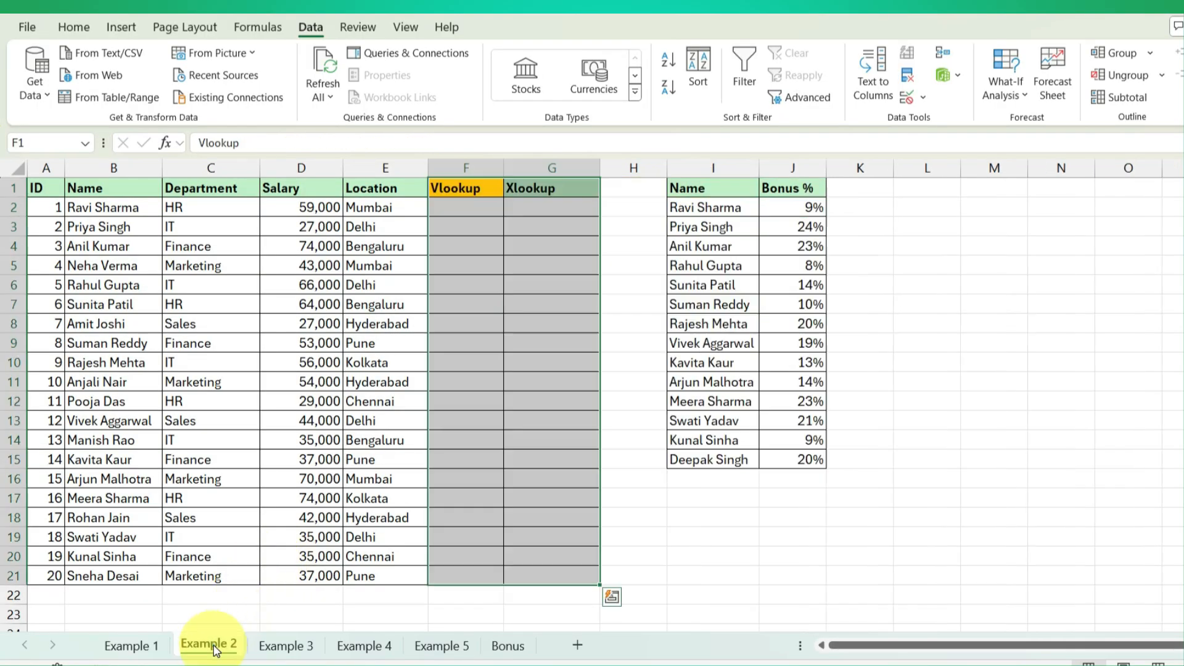
{"action": "left_click", "coordinate": [479, 210]}
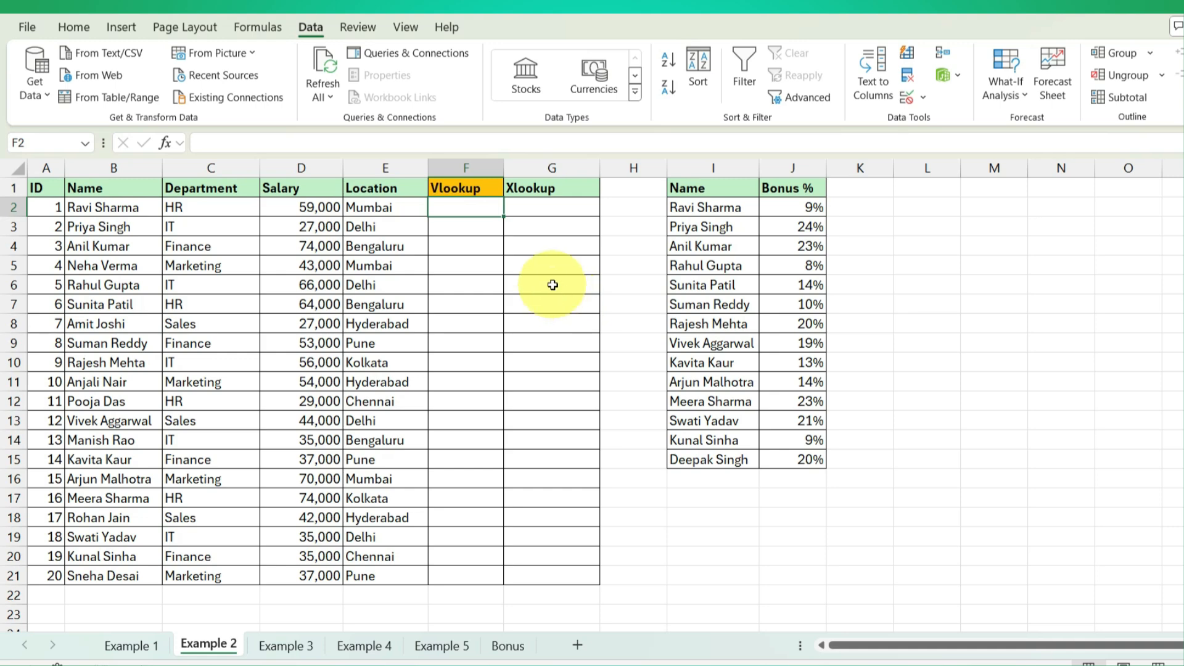
{"action": "left_click_drag", "start_coordinate": [56, 188], "coordinate": [395, 558]}
{"action": "left_click_drag", "start_coordinate": [486, 185], "coordinate": [538, 573]}
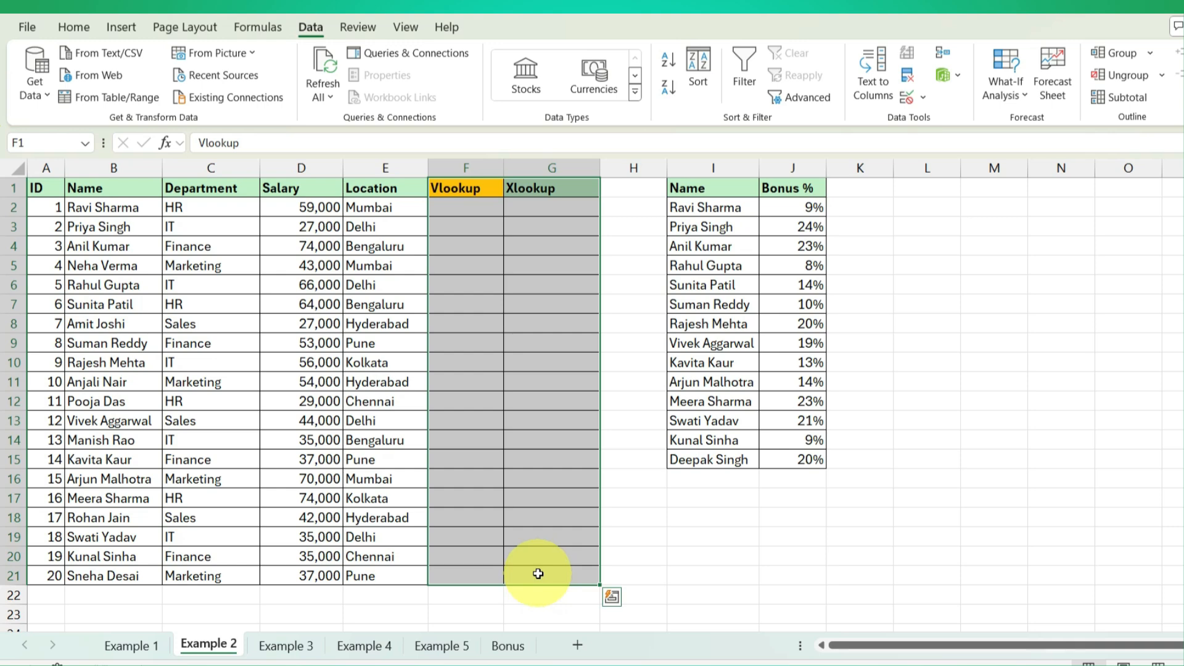
{"action": "left_click", "coordinate": [126, 645]}
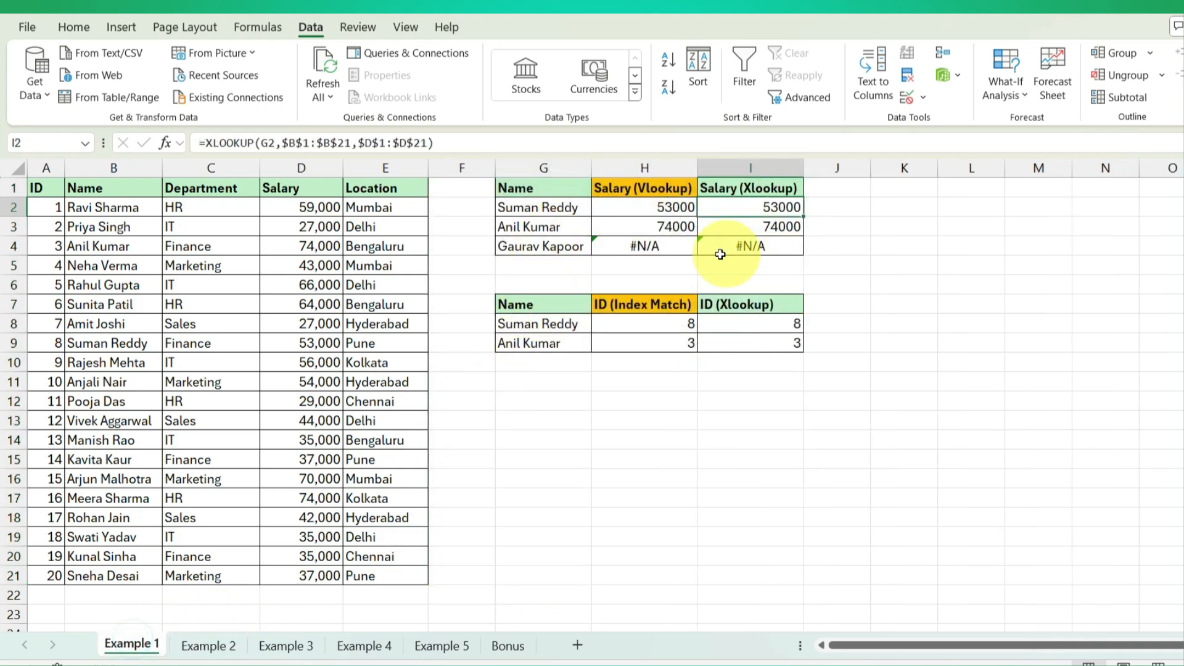
{"action": "left_click", "coordinate": [213, 645]}
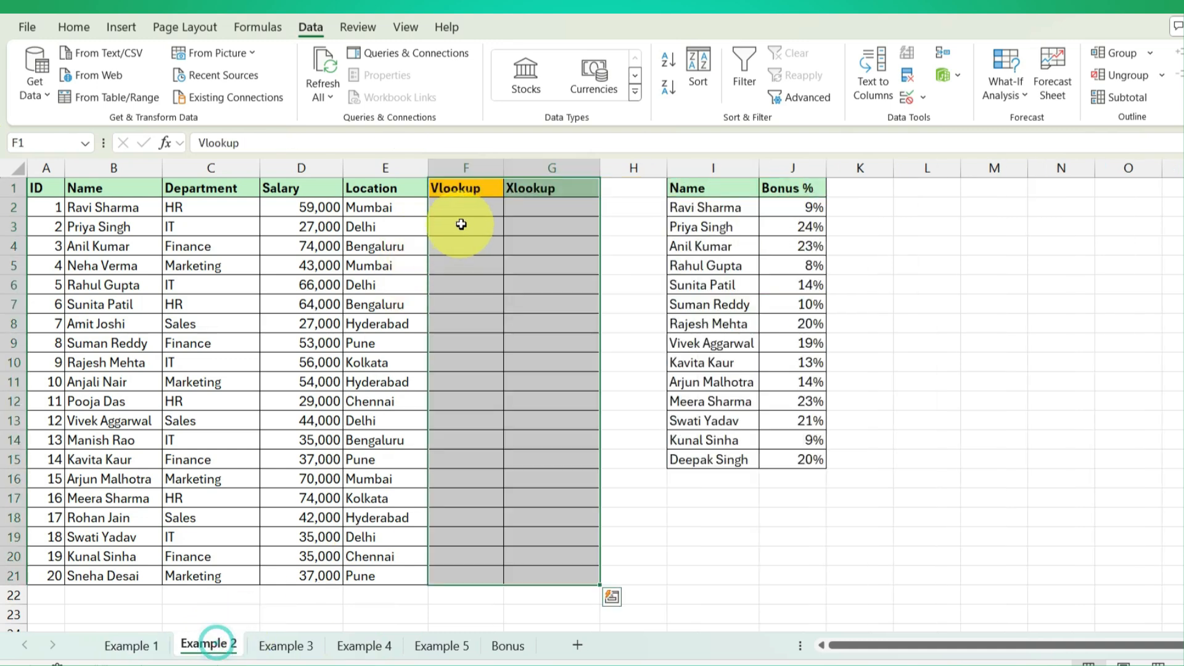
Step: Examine the Name and Bonus % table in I1:J15 alongside the employee table and the empty lookup cells F2:G21
{"action": "left_click", "coordinate": [460, 225]}
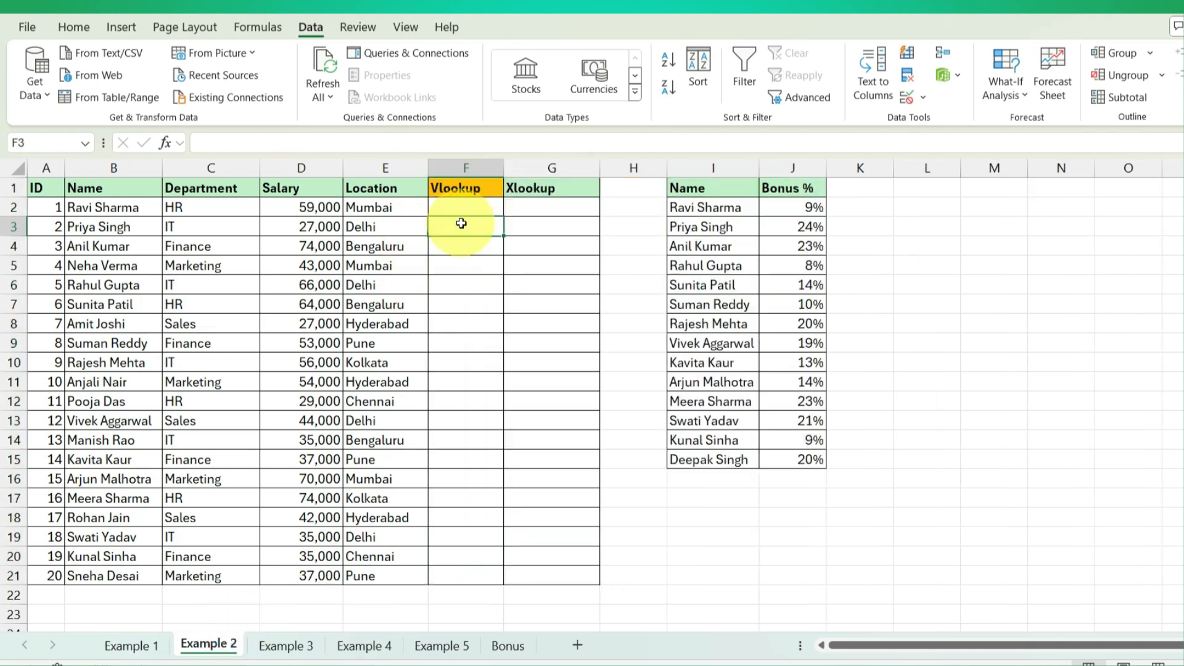
{"action": "left_click_drag", "start_coordinate": [728, 185], "coordinate": [807, 454]}
{"action": "left_click_drag", "start_coordinate": [43, 187], "coordinate": [66, 580]}
{"action": "left_click_drag", "start_coordinate": [724, 463], "coordinate": [710, 209]}
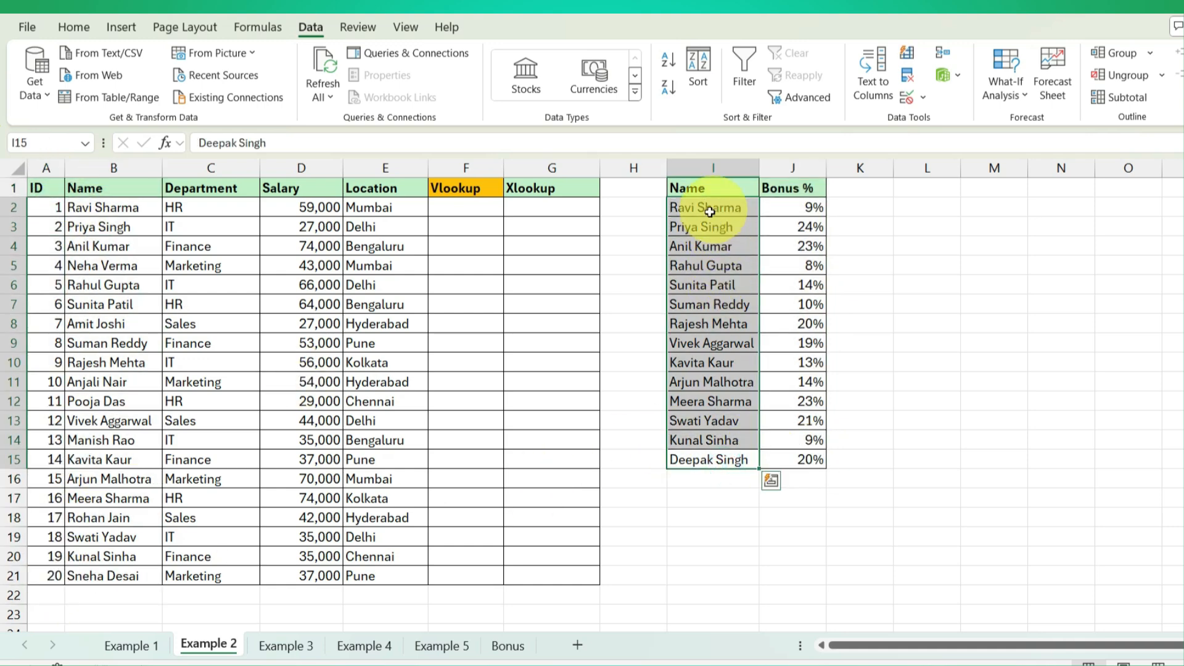
{"action": "left_click_drag", "start_coordinate": [535, 210], "coordinate": [496, 575]}
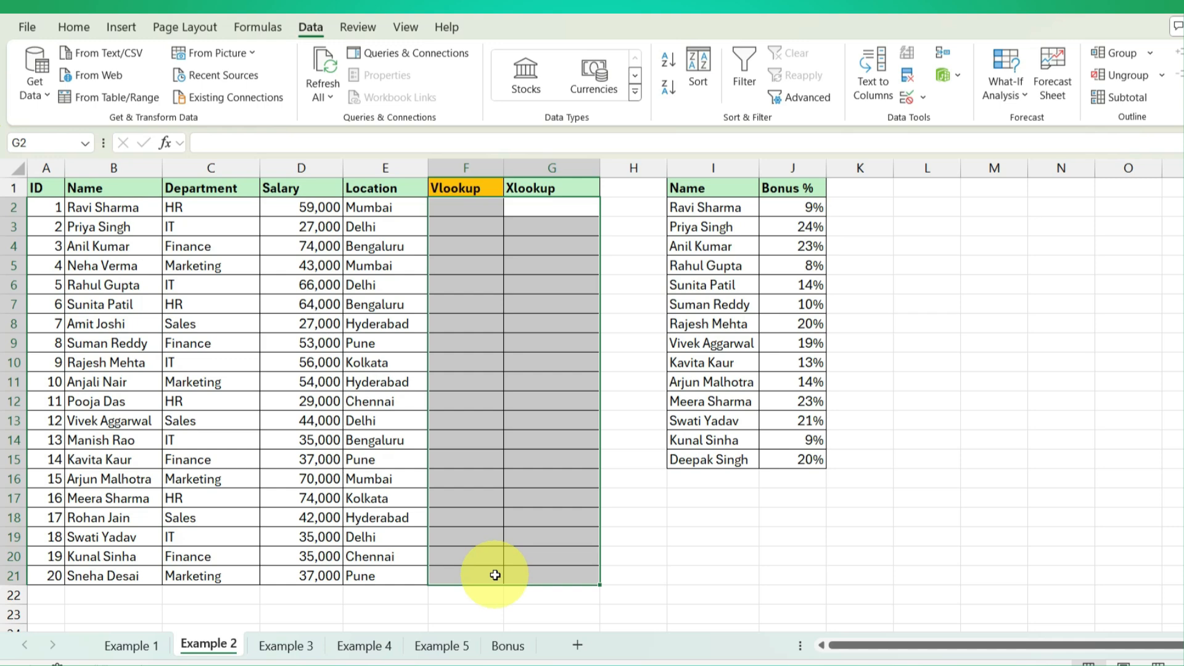
{"action": "left_click", "coordinate": [472, 243]}
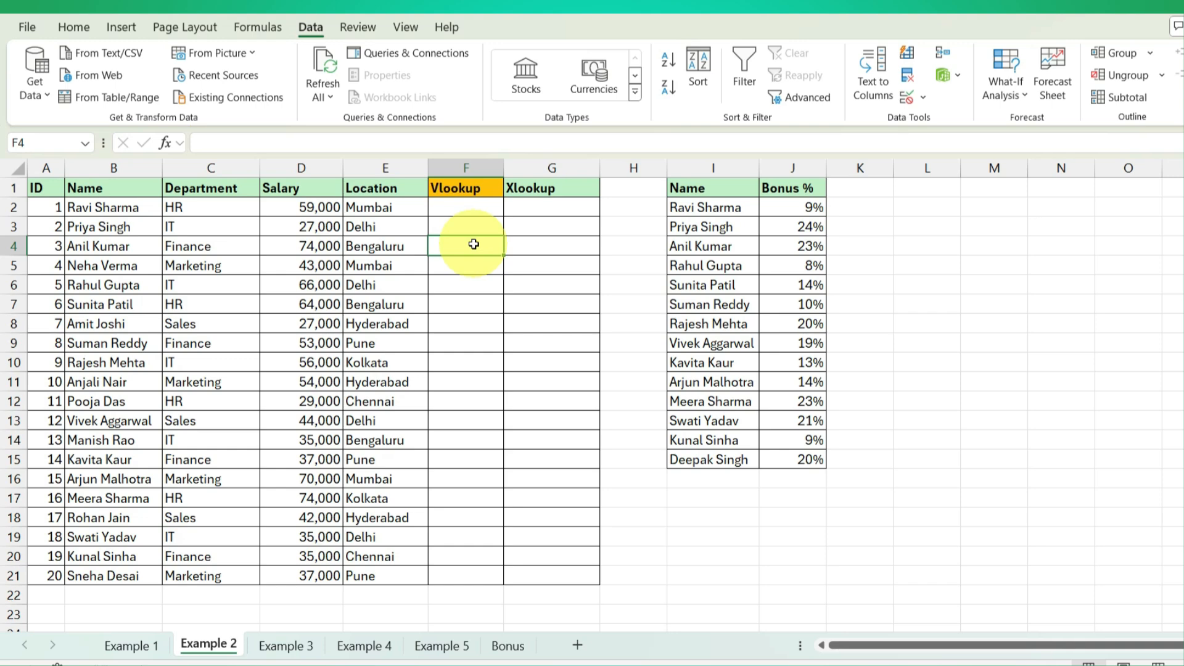
Step: Enter =VLOOKUP(B2,$I$1:$J$15,2,0) in F2 to return the first employee's bonus percentage
{"action": "left_click", "coordinate": [459, 209]}
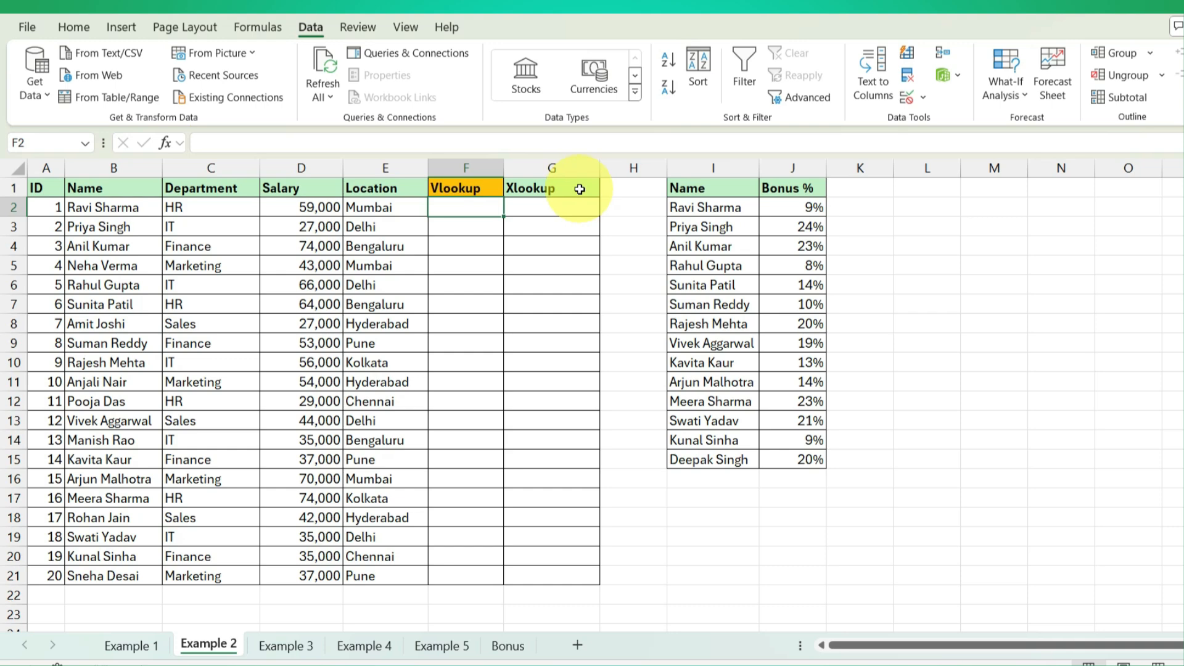
{"action": "type", "text": "=vlo"}
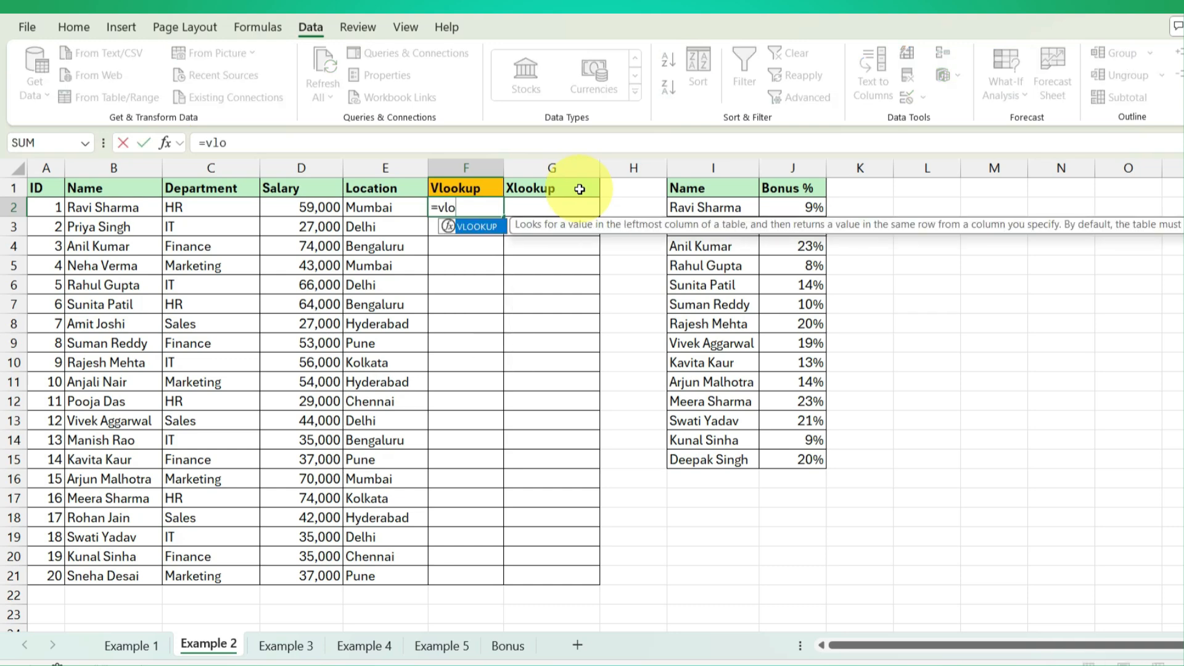
{"action": "key", "text": "Tab"}
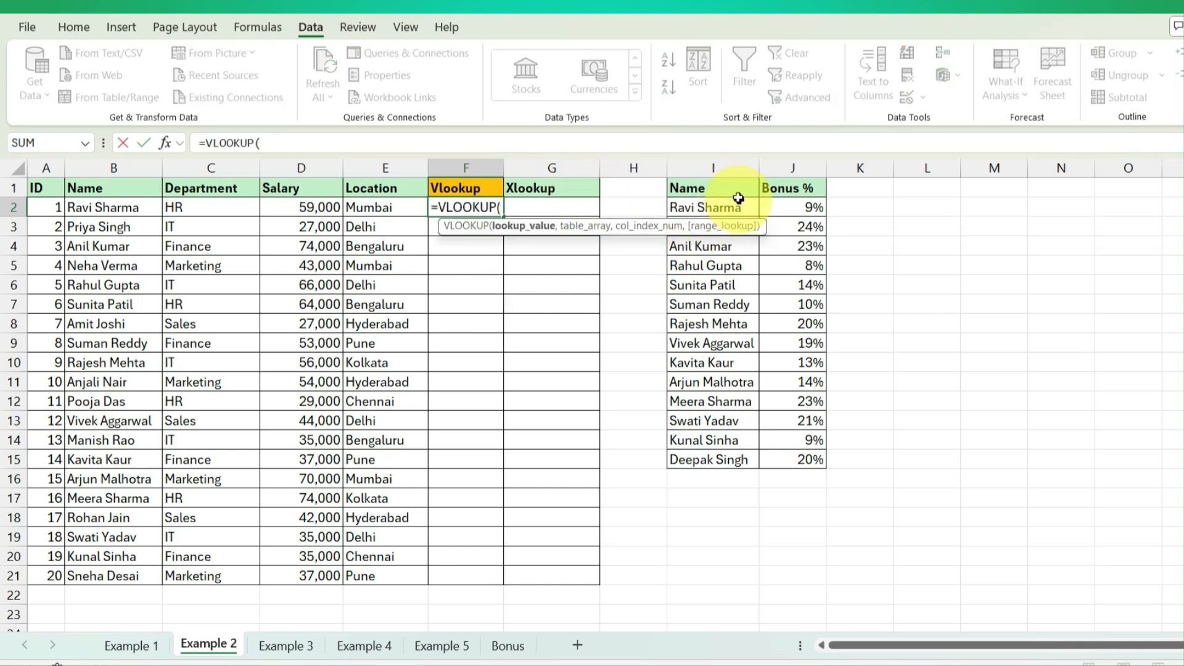
{"action": "left_click", "coordinate": [115, 205]}
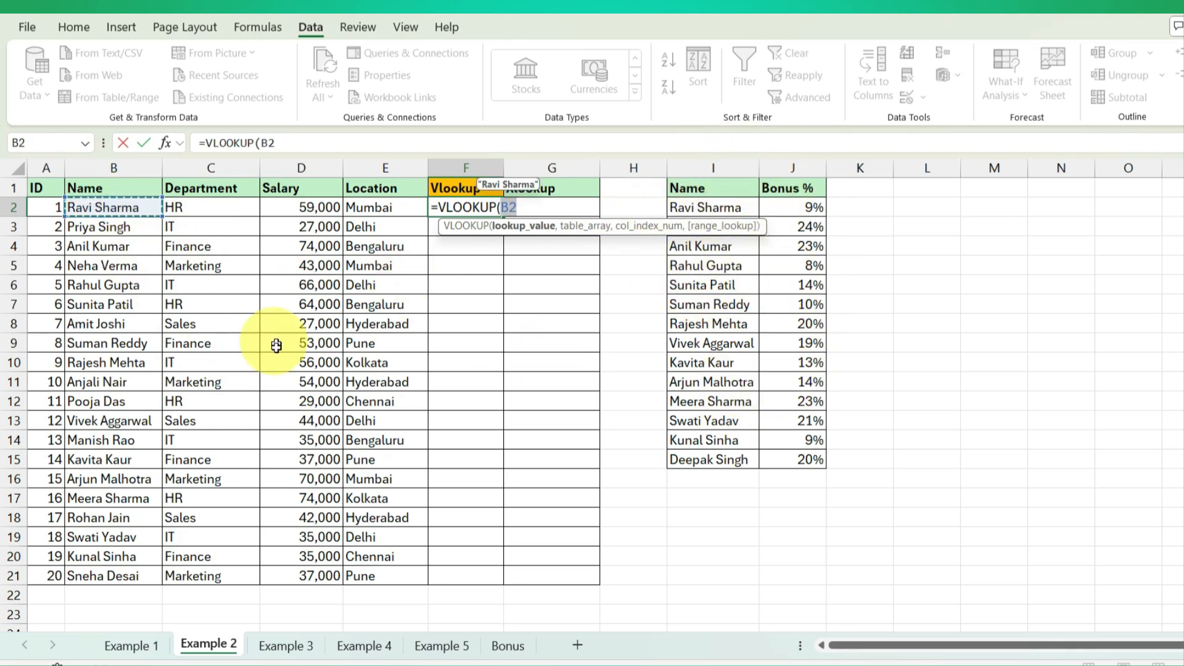
{"action": "type", "text": ","}
{"action": "left_click_drag", "start_coordinate": [714, 189], "coordinate": [807, 451]}
{"action": "key", "text": "F4"}
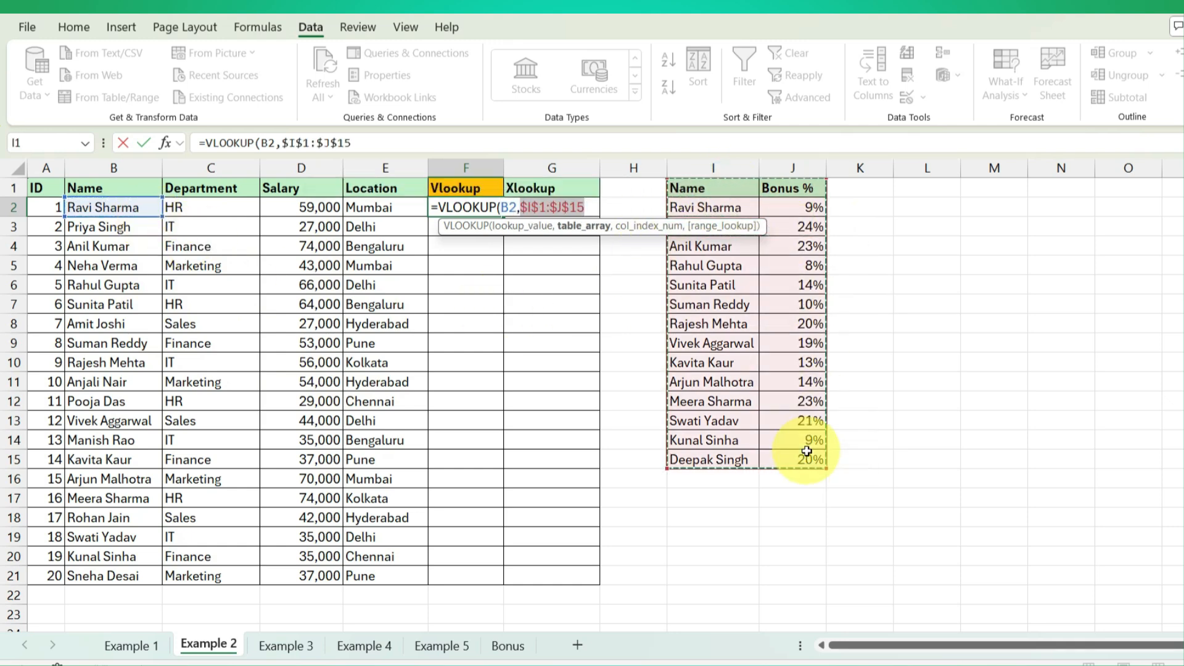
{"action": "type", "text": ","}
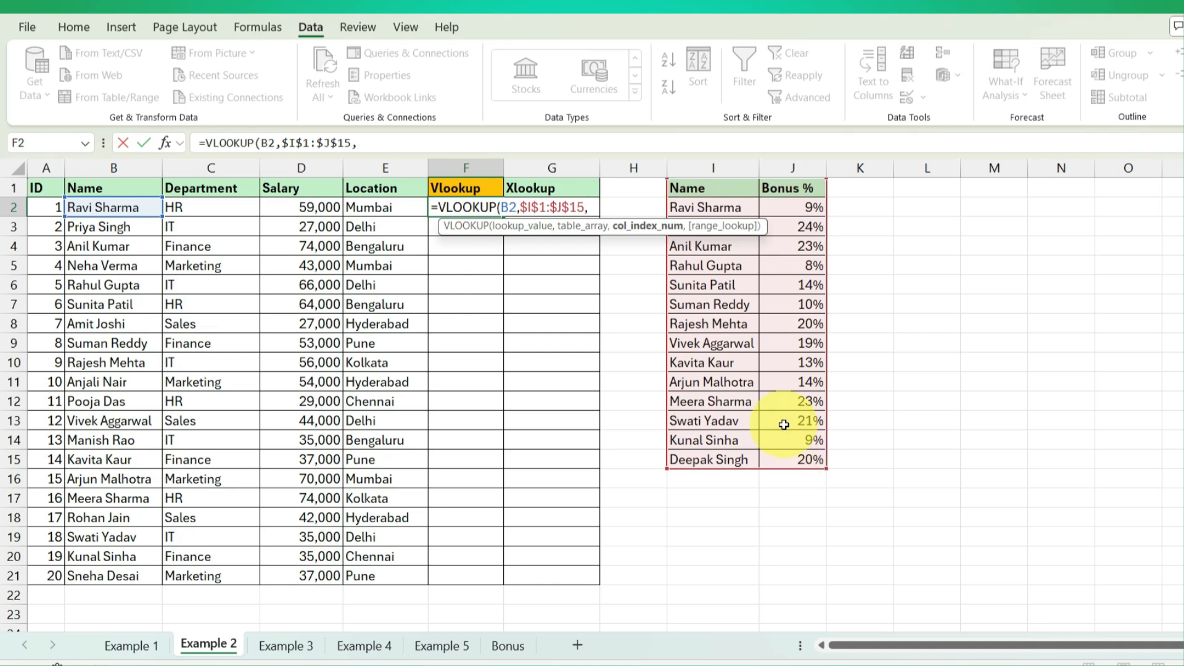
{"action": "type", "text": "2,0)"}
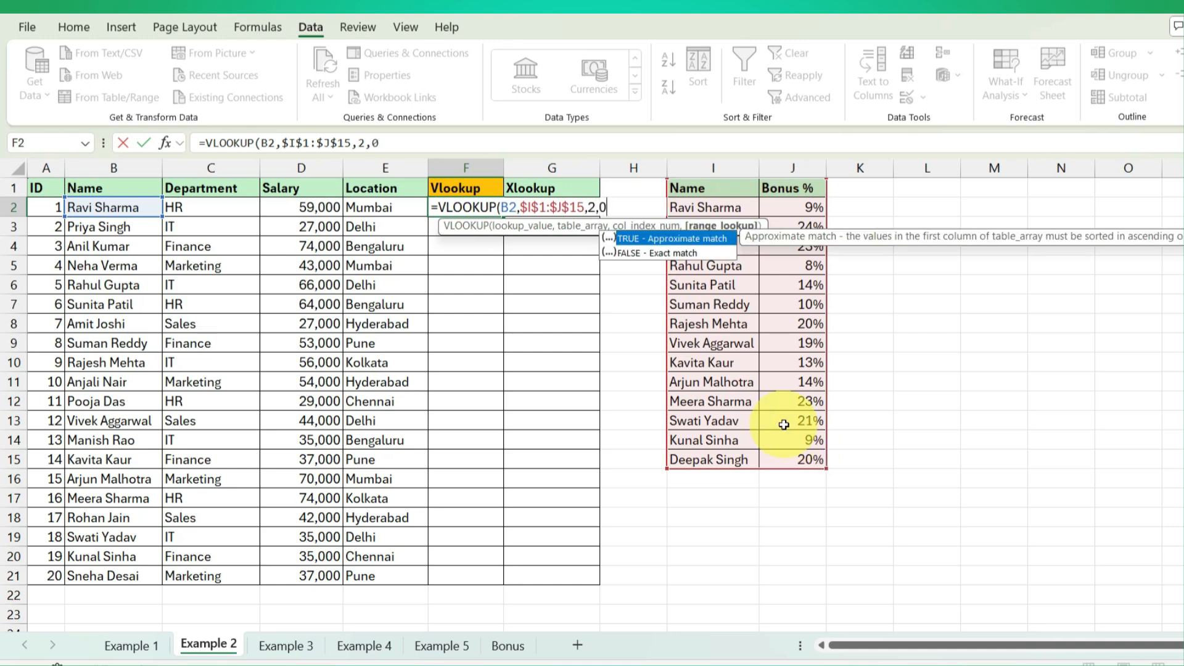
{"action": "key", "text": "Return"}
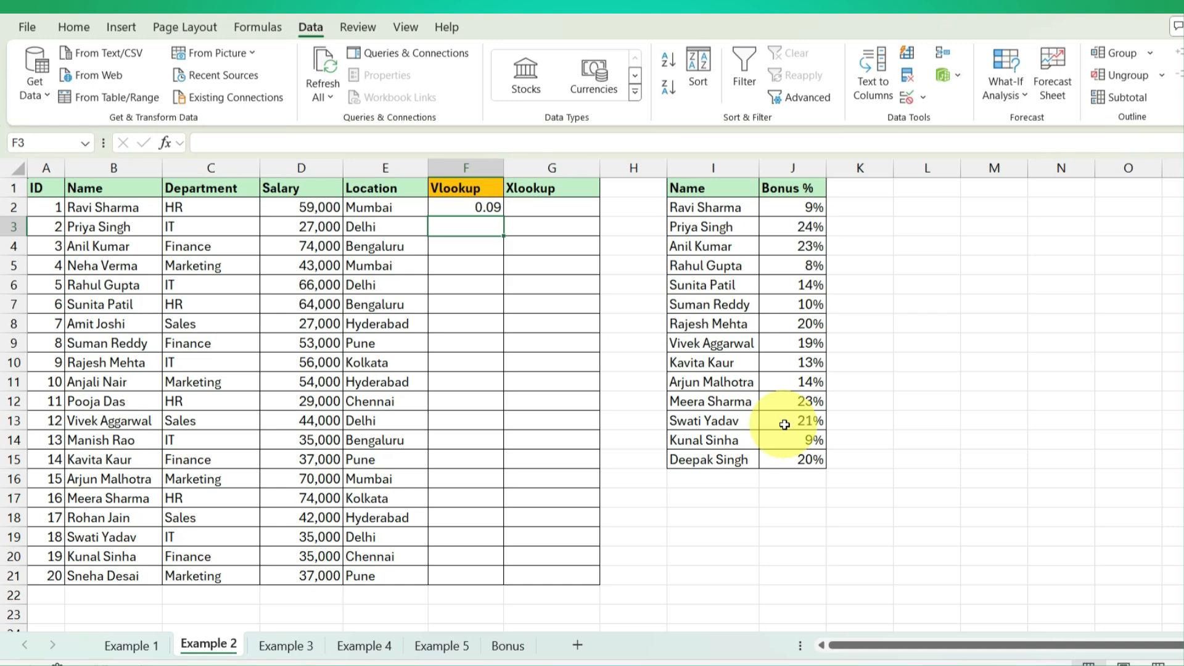
Step: Extend the VLOOKUP formula in F2 by multiplying the returned bonus percentage by the salary in D2
{"action": "left_click", "coordinate": [489, 210]}
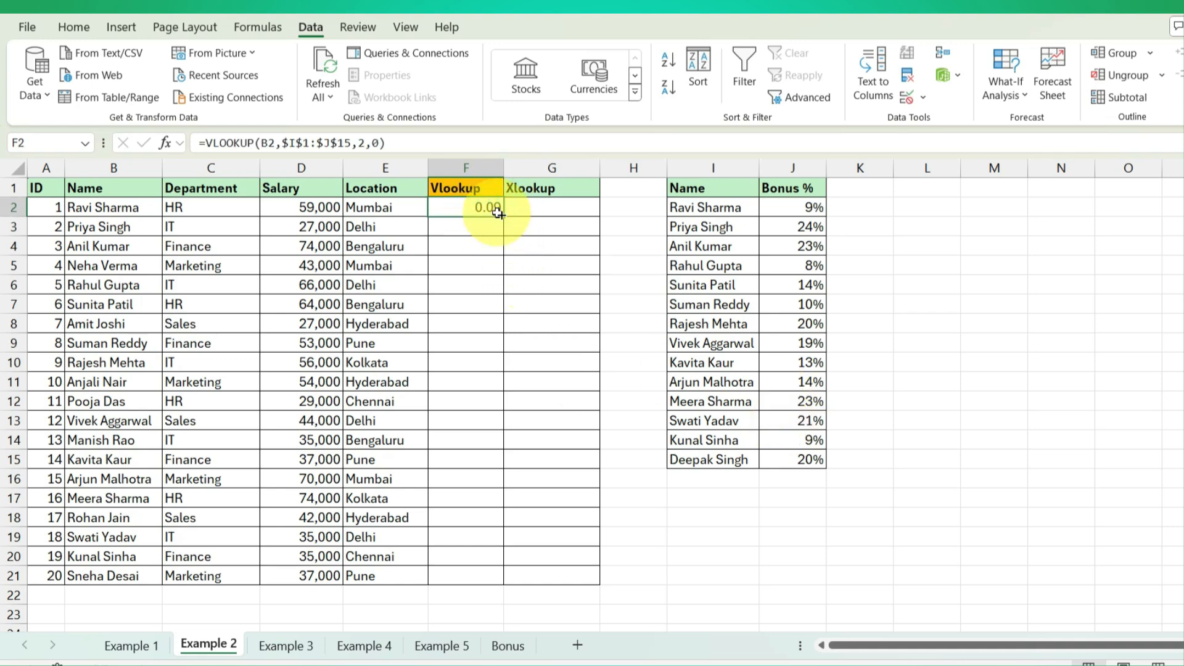
{"action": "left_click", "coordinate": [807, 210]}
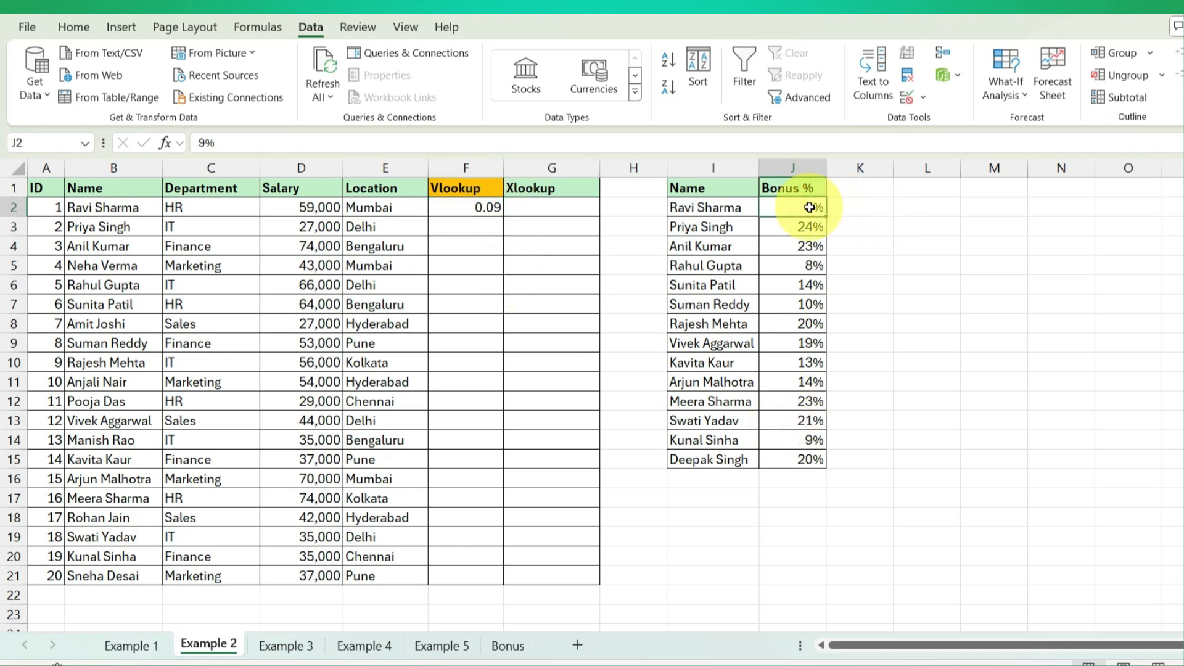
{"action": "left_click", "coordinate": [457, 210]}
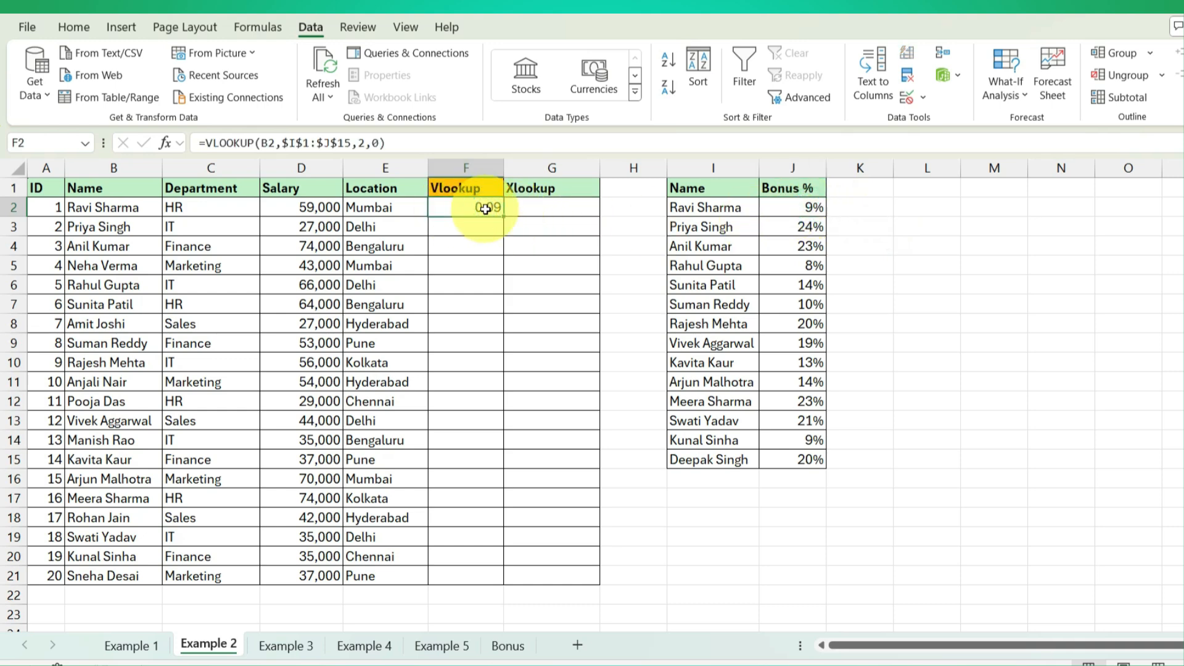
{"action": "left_click", "coordinate": [437, 143]}
{"action": "type", "text": "*"}
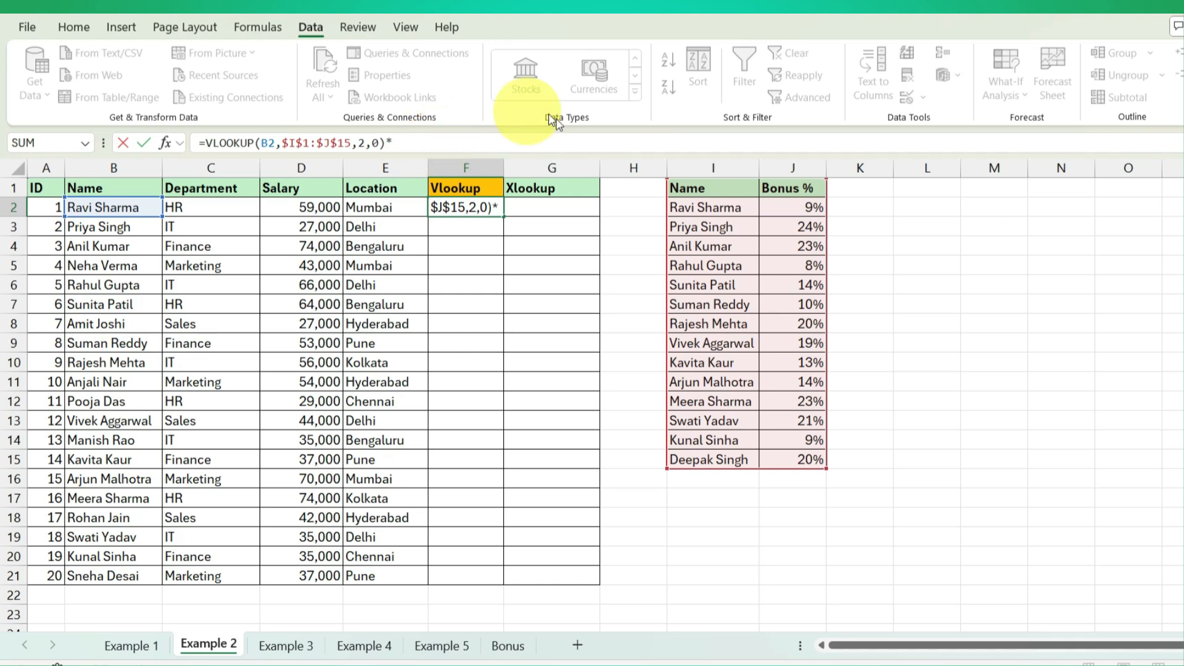
{"action": "left_click", "coordinate": [300, 204]}
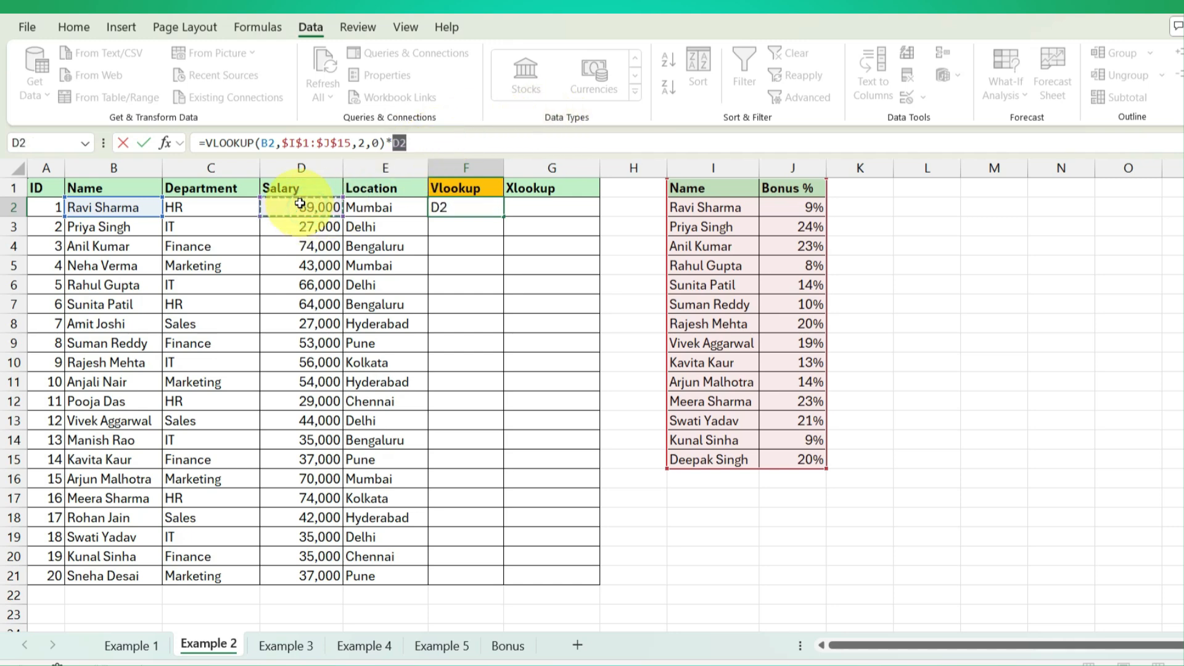
{"action": "key", "text": "Return"}
{"action": "key", "text": "Up"}
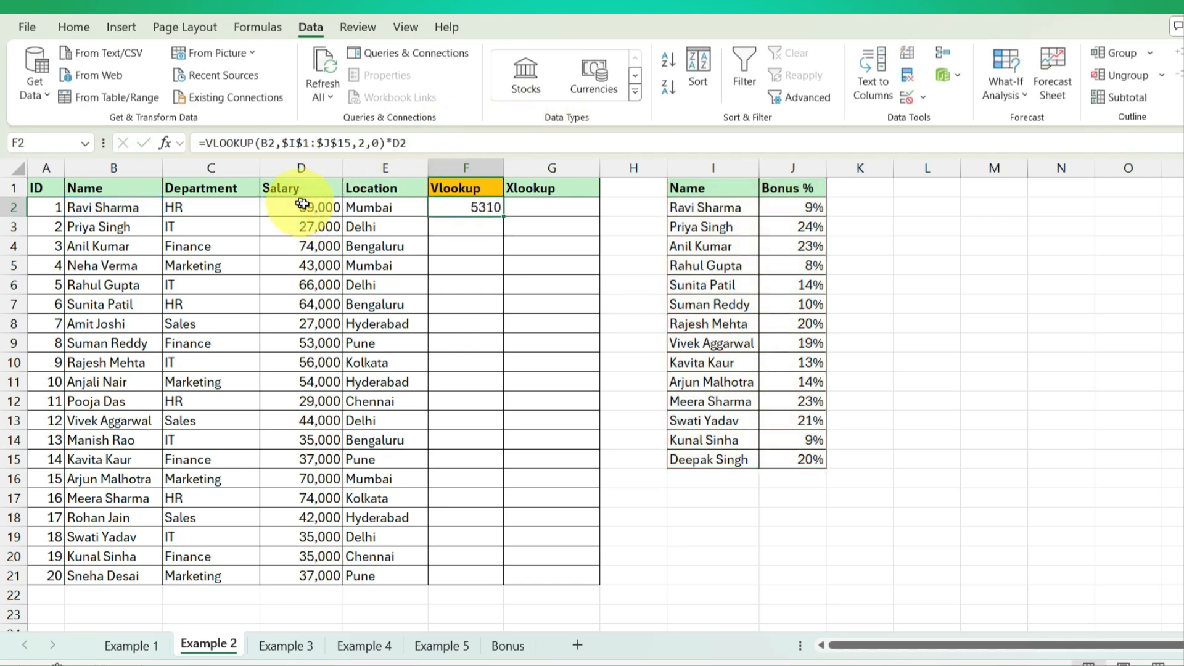
{"action": "left_click", "coordinate": [404, 142]}
{"action": "key", "text": "Return"}
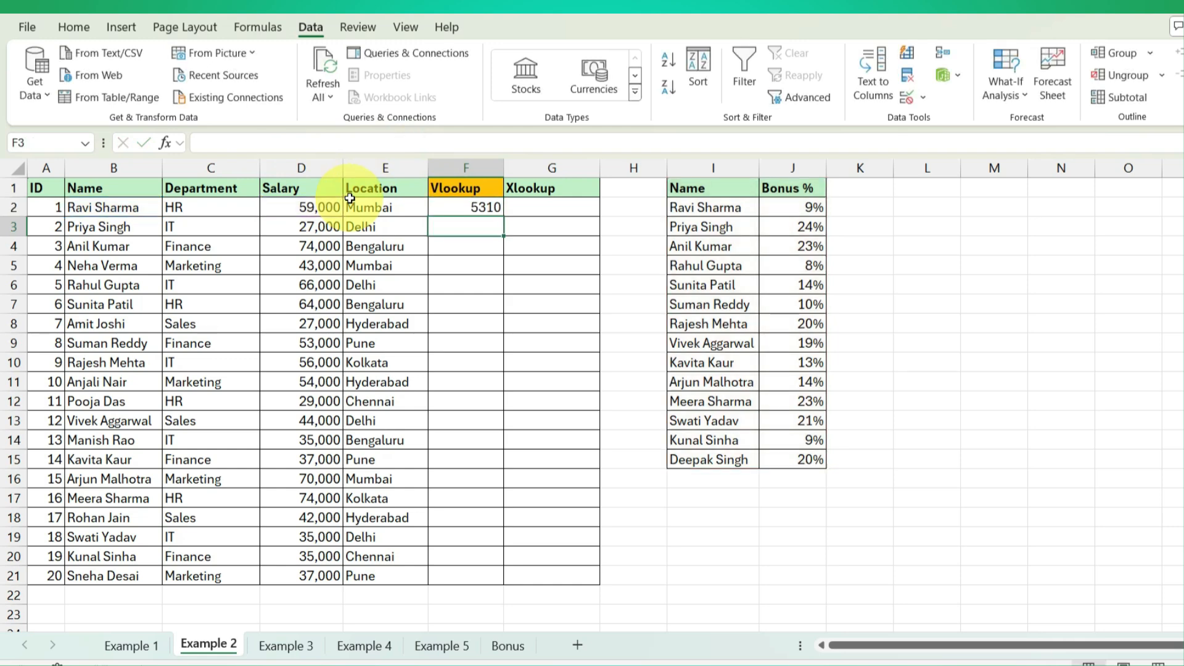
Step: Fill the VLOOKUP formula from F2 down to F21 and check the rows of employees missing from the bonus table
{"action": "left_click", "coordinate": [486, 209]}
{"action": "double_click", "coordinate": [505, 218]}
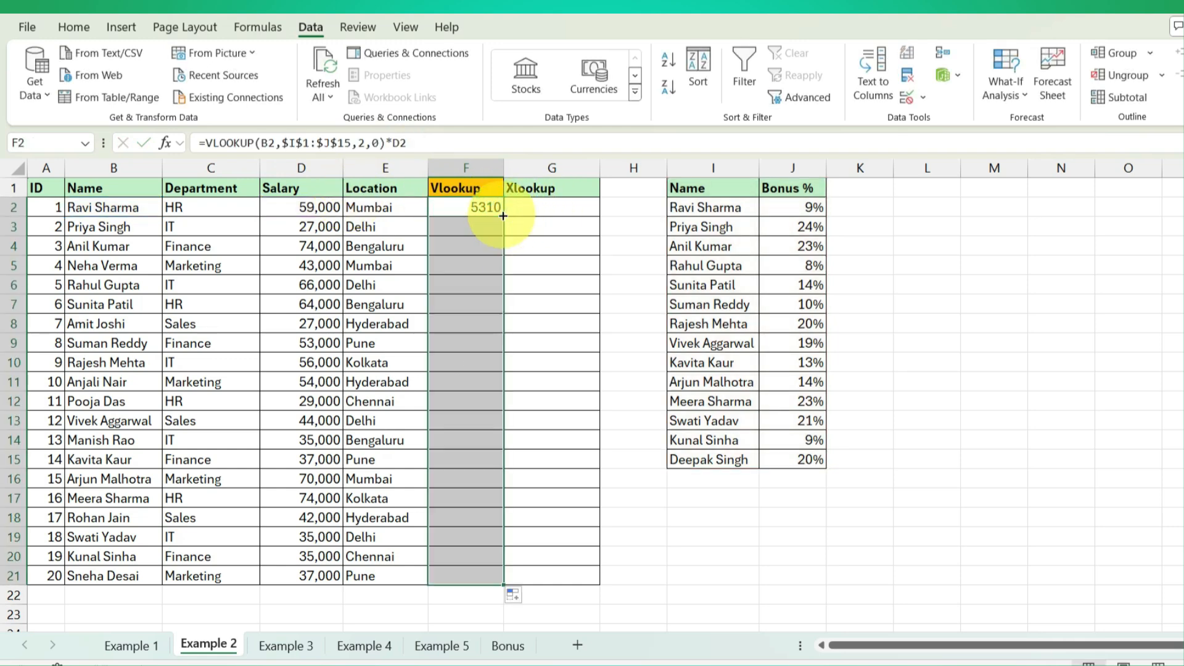
{"action": "left_click", "coordinate": [458, 521]}
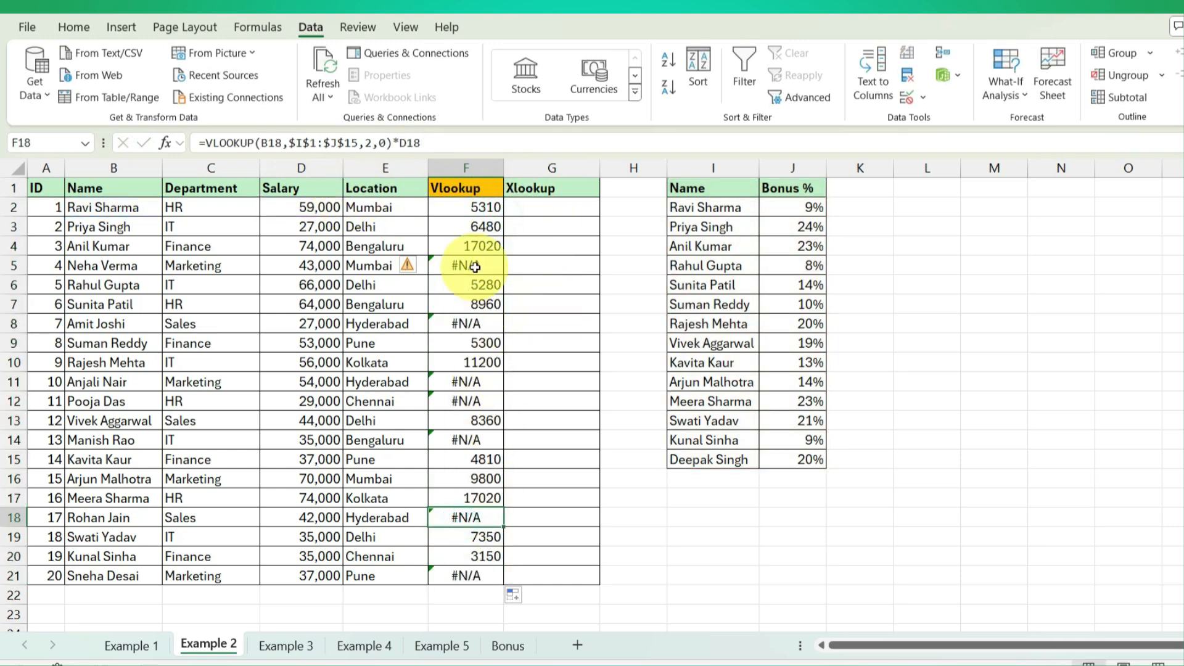
{"action": "left_click", "coordinate": [467, 324]}
{"action": "left_click", "coordinate": [117, 266]}
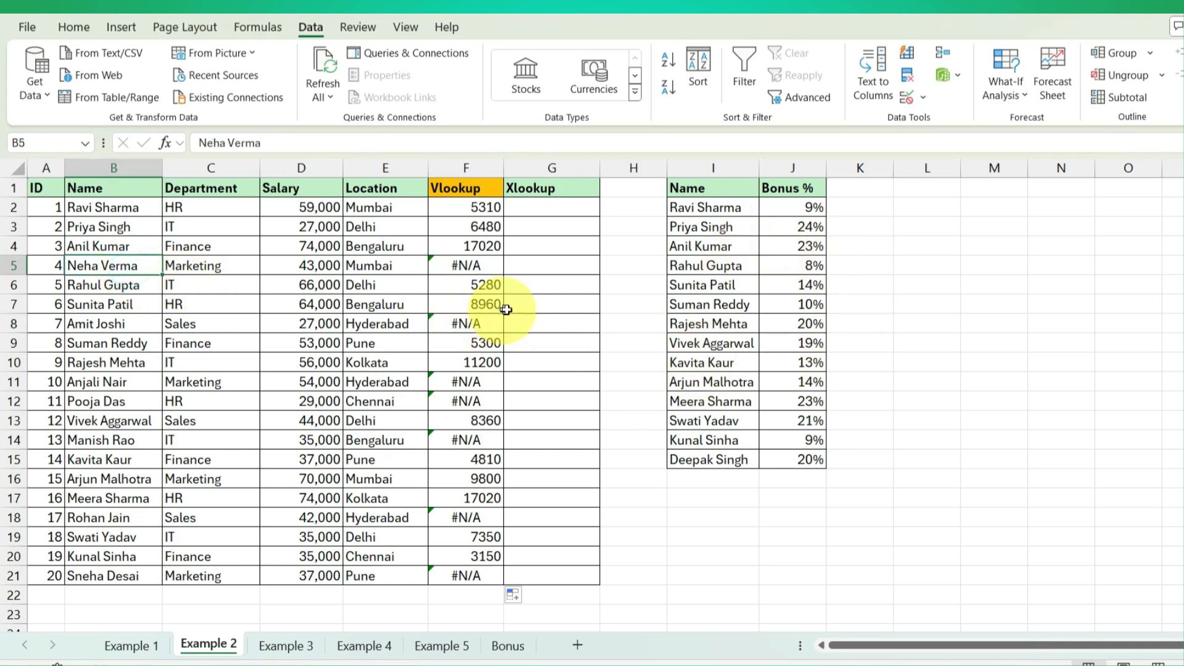
{"action": "left_click", "coordinate": [481, 266]}
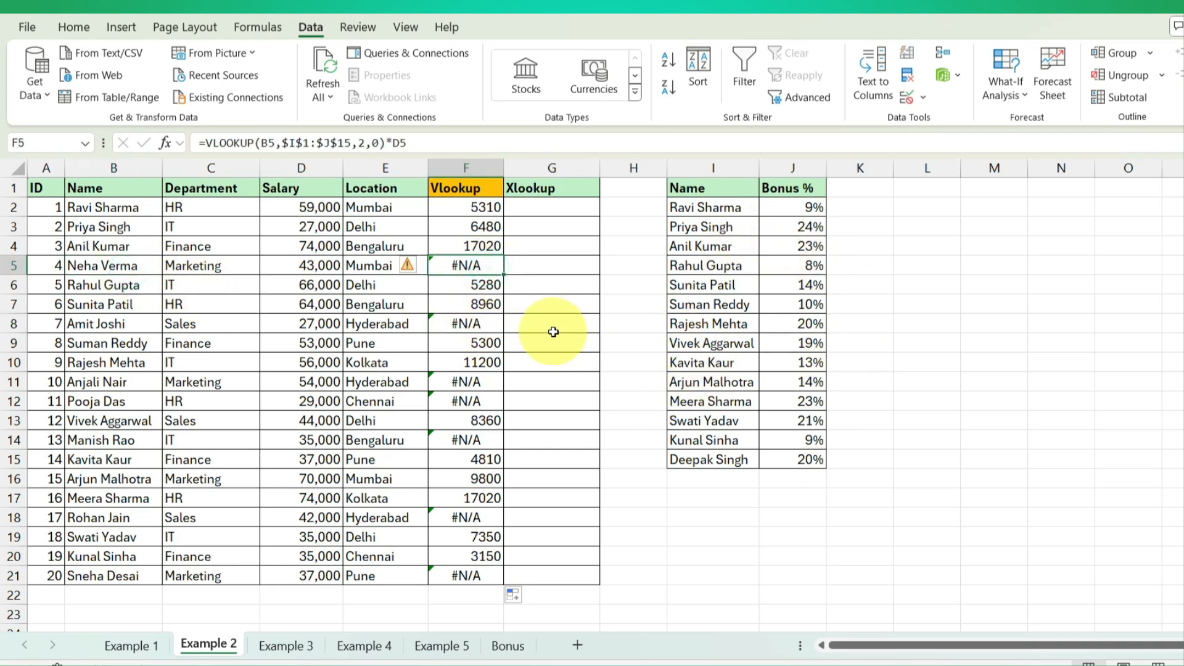
Step: Wrap the VLOOKUP in F2 with IFERROR returning 0, making the formula =IFERROR(VLOOKUP(B2,$I$1:$J$15,2,0),0)*D2
{"action": "left_click", "coordinate": [478, 208]}
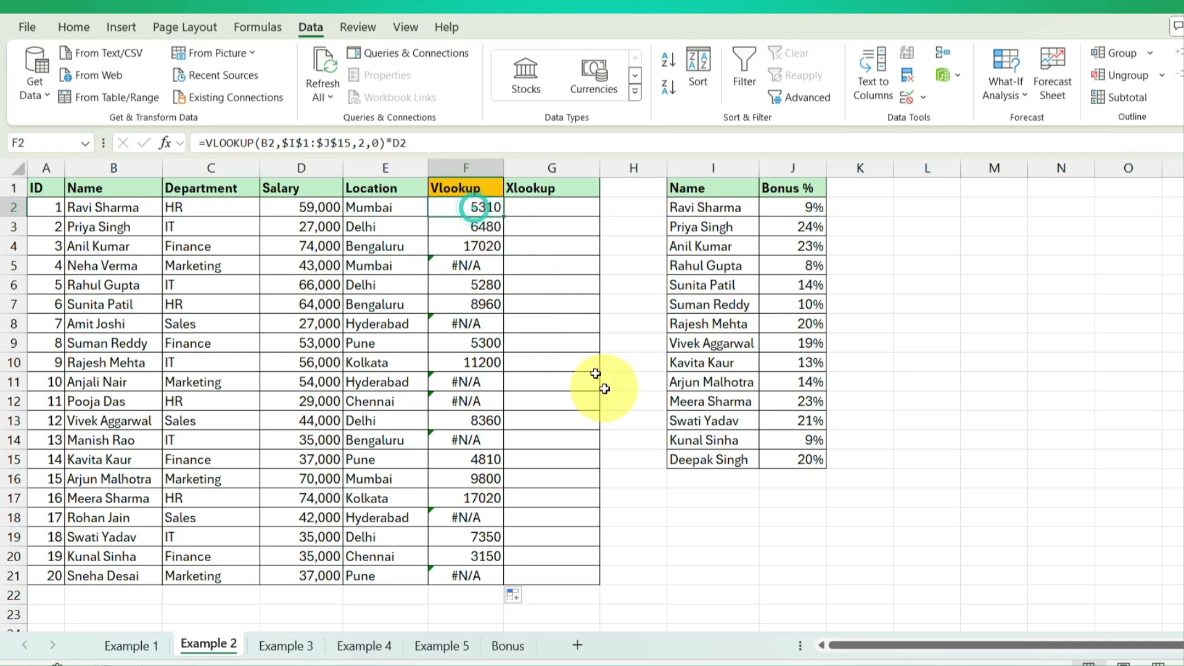
{"action": "left_click", "coordinate": [205, 142]}
{"action": "type", "text": "IFERROR("}
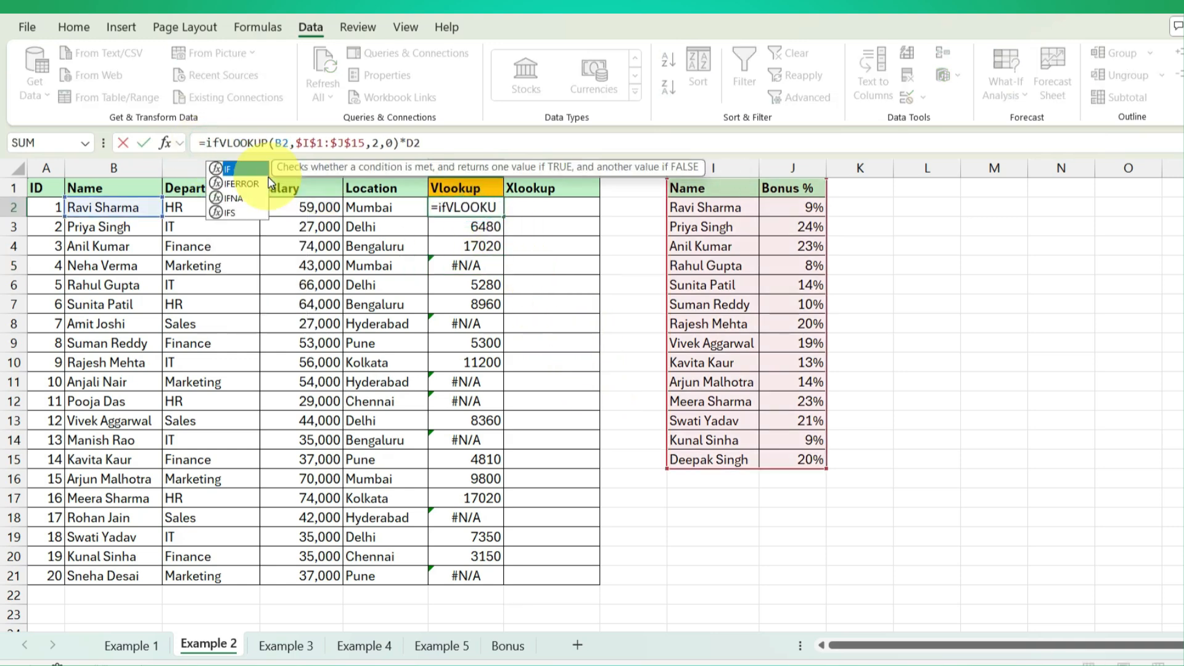
{"action": "left_click", "coordinate": [442, 144]}
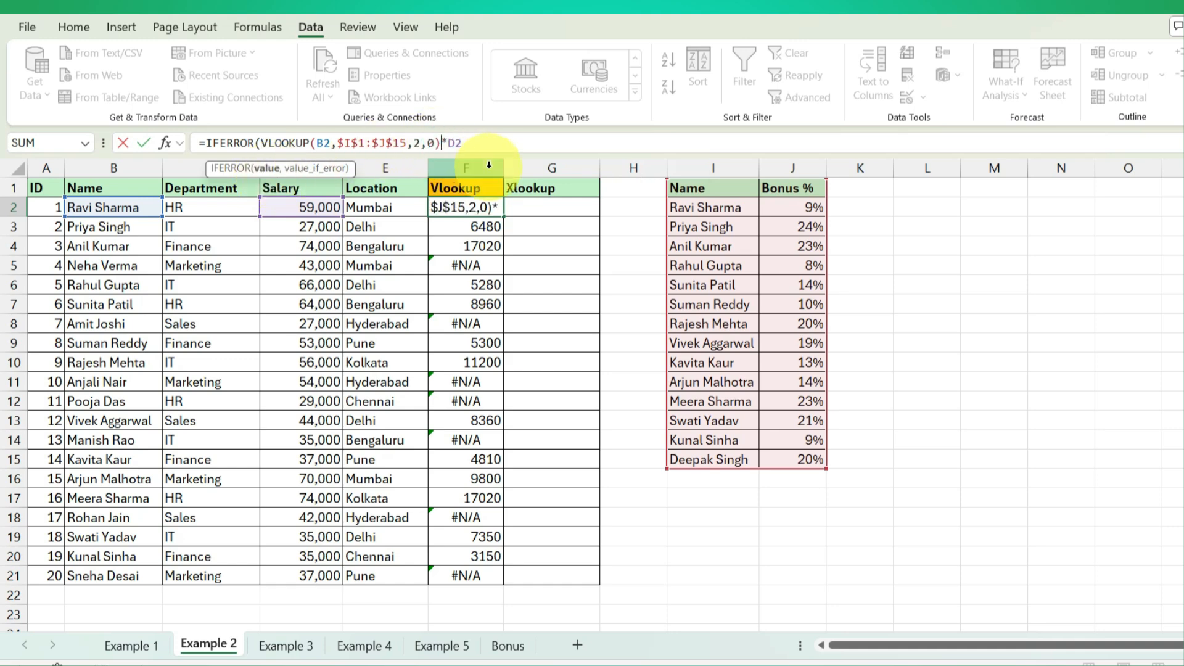
{"action": "type", "text": ","}
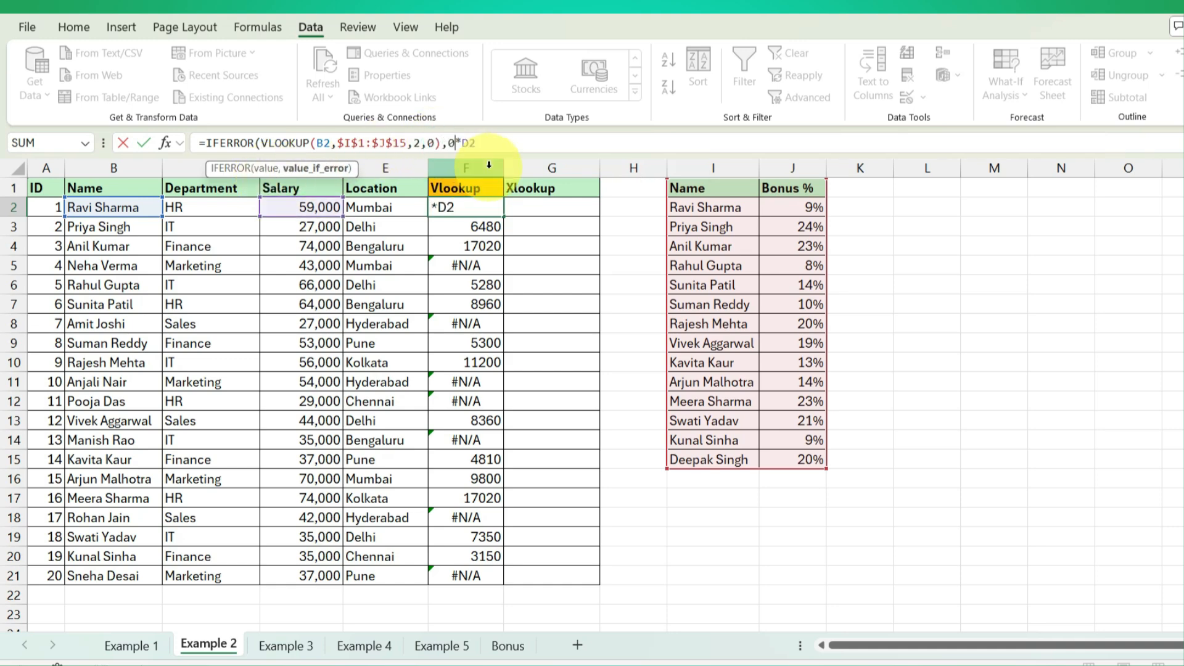
{"action": "type", "text": "0)"}
{"action": "key", "text": "Return"}
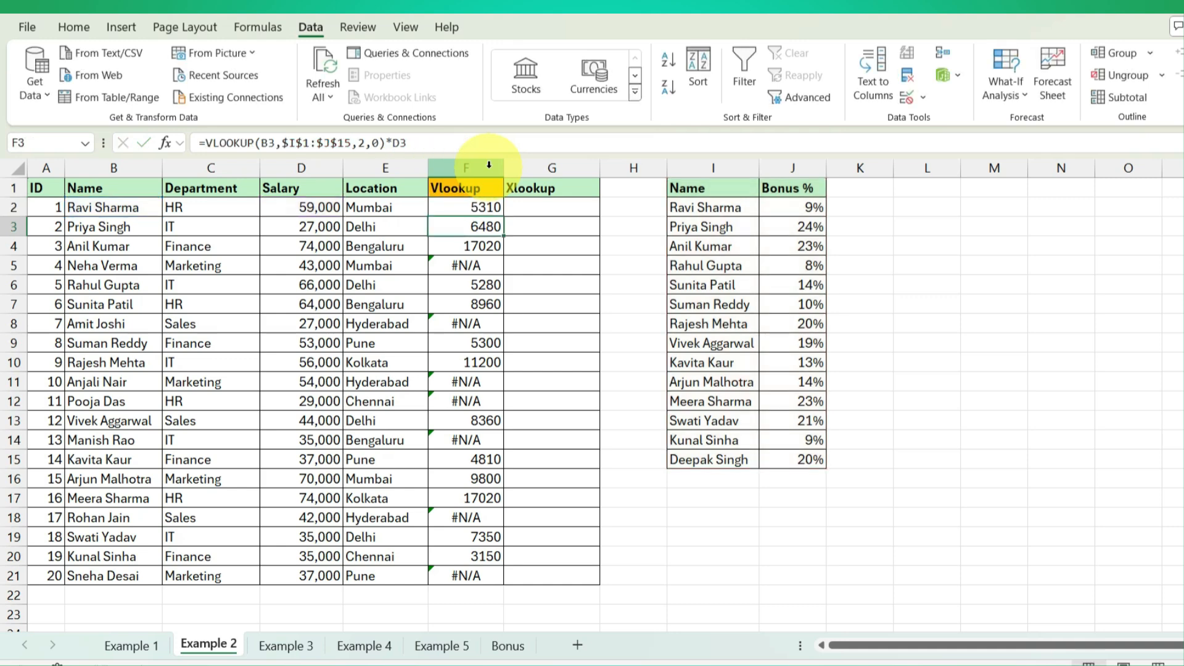
Step: Fill the IFERROR formula from F2 down to F21 and review its structure in F2
{"action": "left_click", "coordinate": [487, 209]}
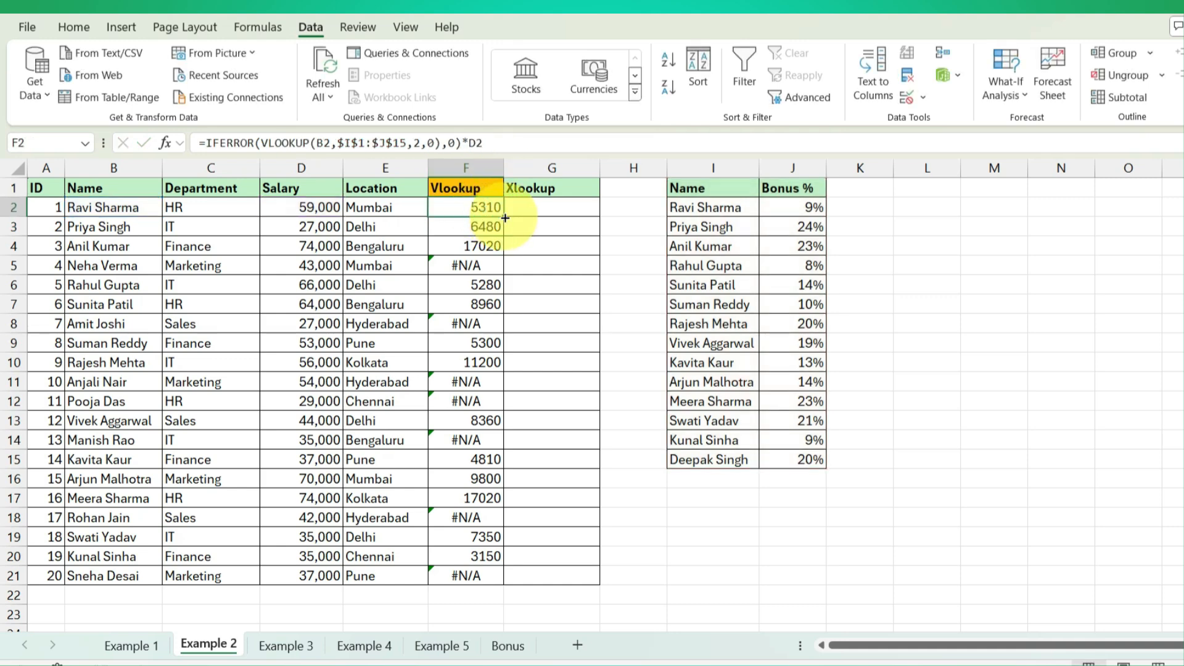
{"action": "double_click", "coordinate": [504, 216]}
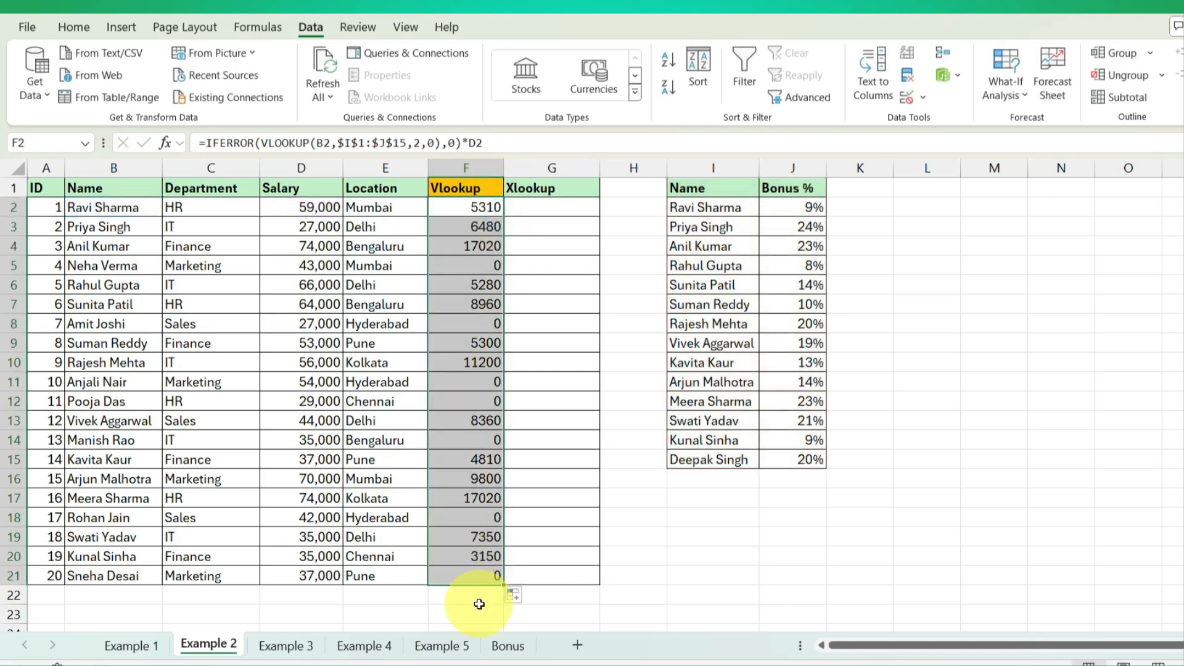
{"action": "left_click", "coordinate": [479, 209]}
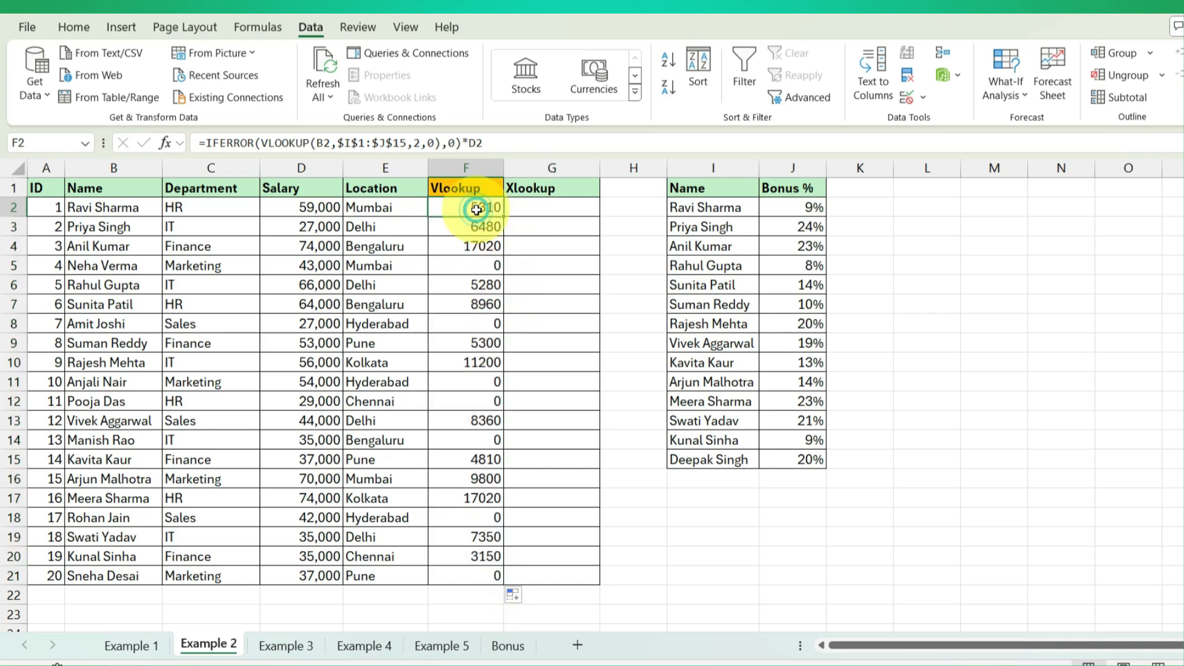
{"action": "double_click", "coordinate": [477, 210]}
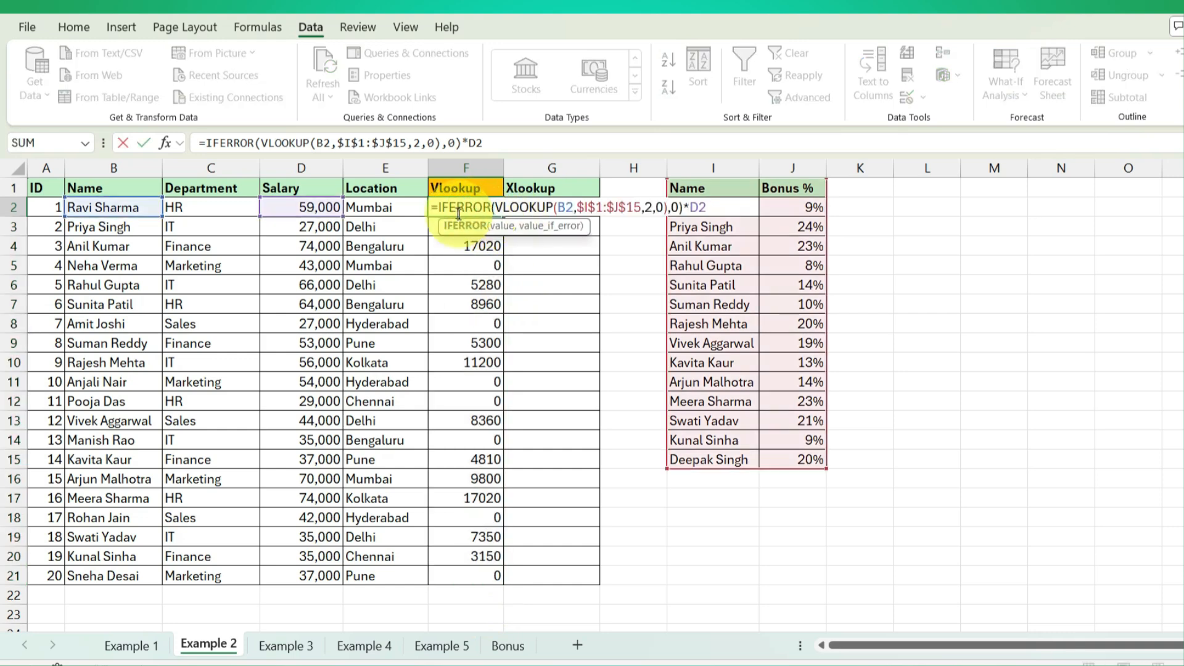
{"action": "key", "text": "Return"}
{"action": "key", "text": "Up"}
Step: Enter =XLOOKUP(B2,$I$1:$I$15,$J$1:$J$15) in G2 to return the first employee's bonus percentage
{"action": "key", "text": "Right"}
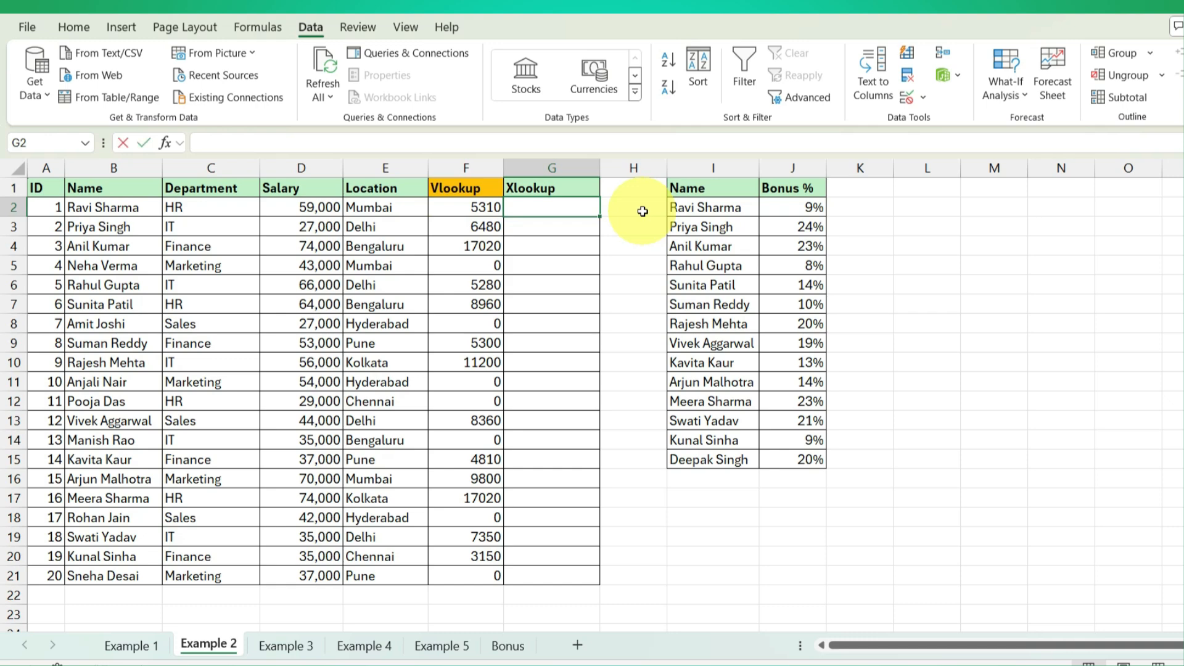
{"action": "type", "text": "=xlo"}
{"action": "key", "text": "Tab"}
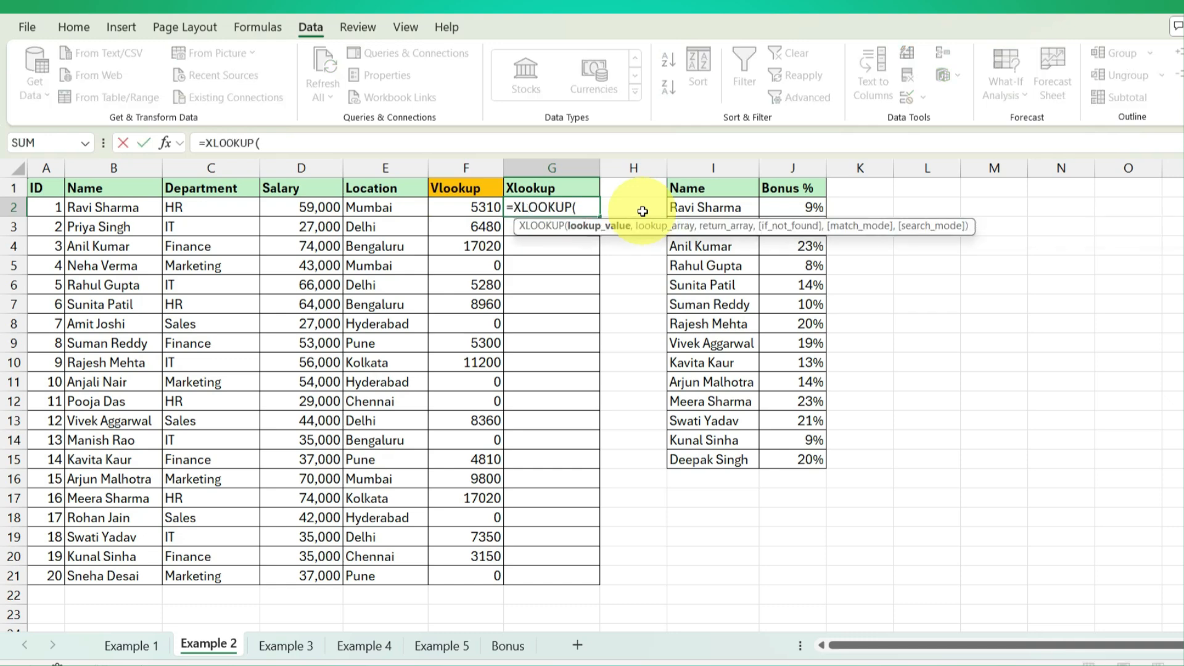
{"action": "left_click", "coordinate": [123, 210]}
{"action": "type", "text": ","}
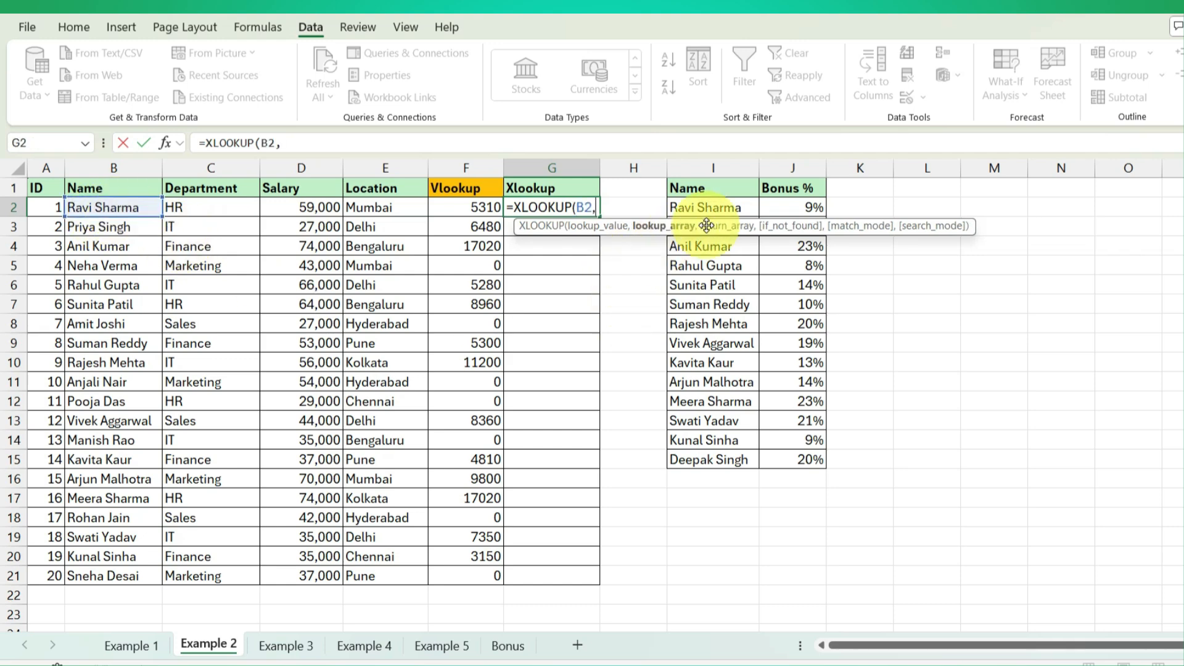
{"action": "left_click_drag", "start_coordinate": [718, 189], "coordinate": [737, 462]}
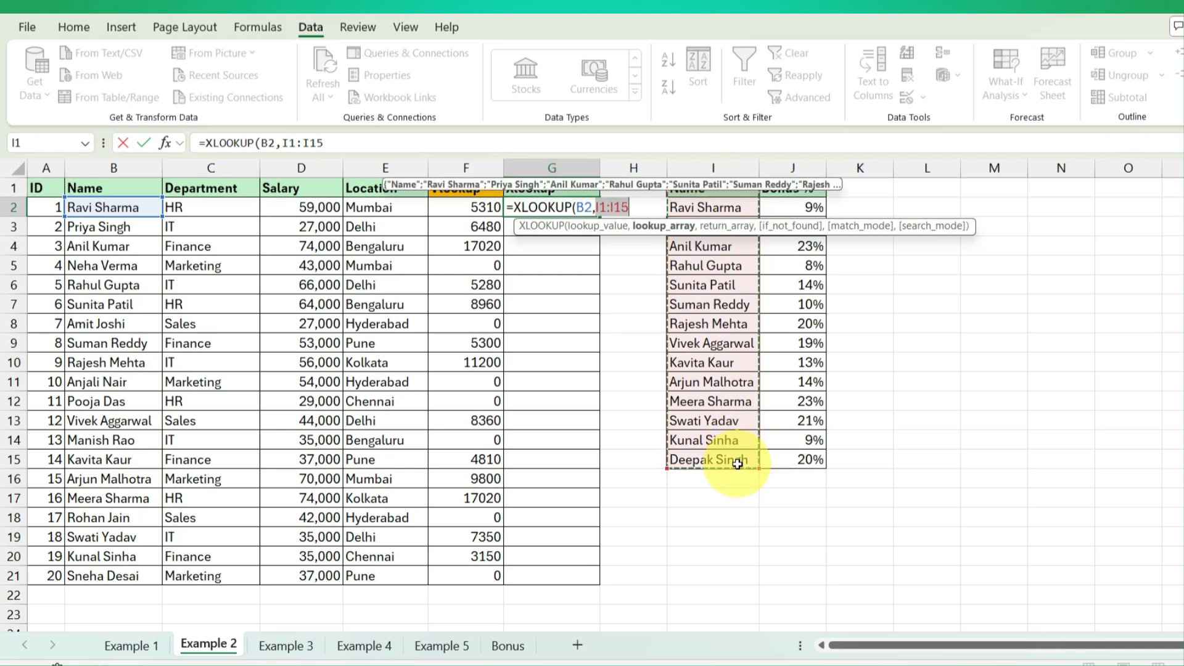
{"action": "key", "text": "F4"}
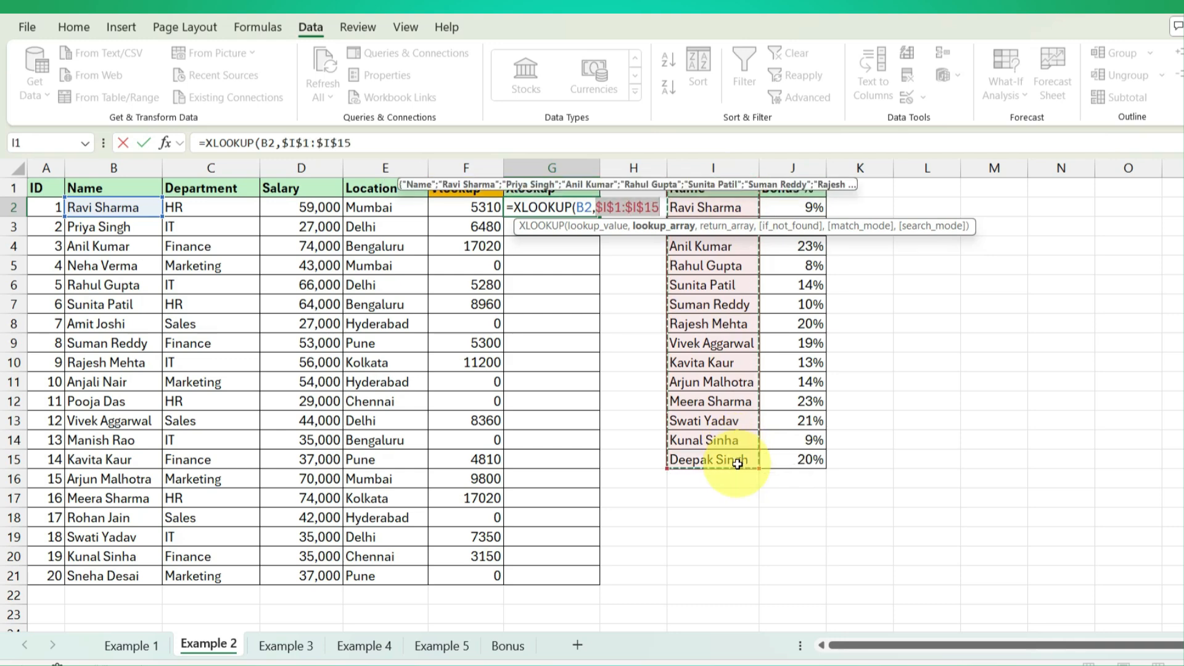
{"action": "type", "text": ","}
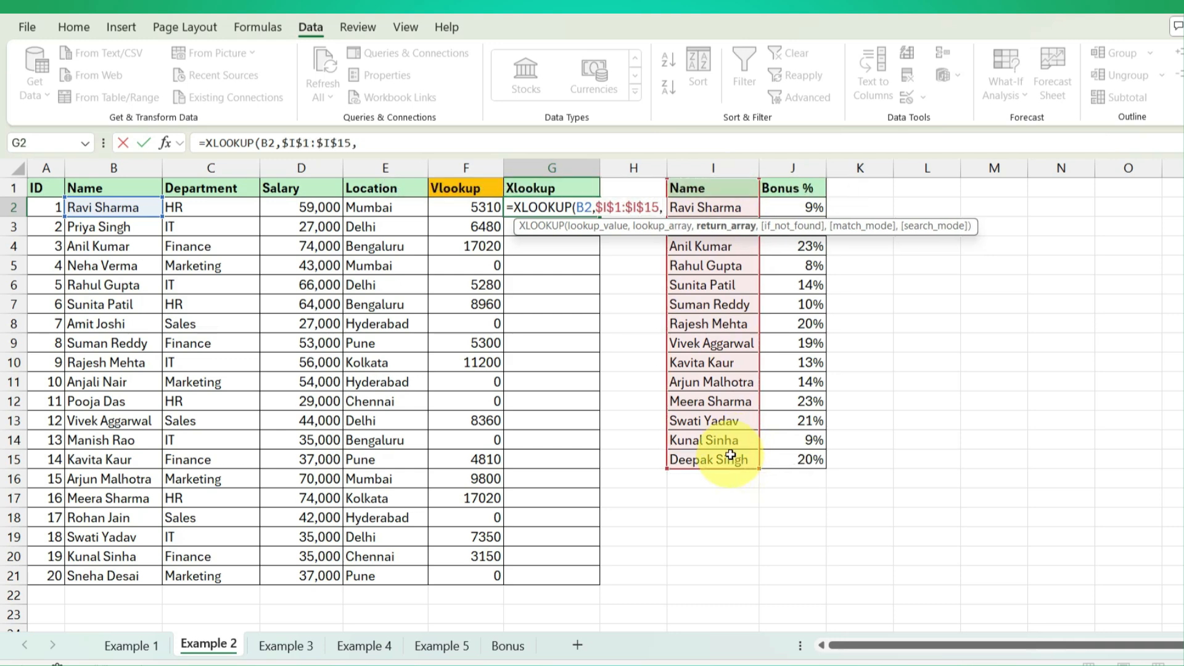
{"action": "left_click_drag", "start_coordinate": [819, 189], "coordinate": [813, 461]}
{"action": "key", "text": "F4"}
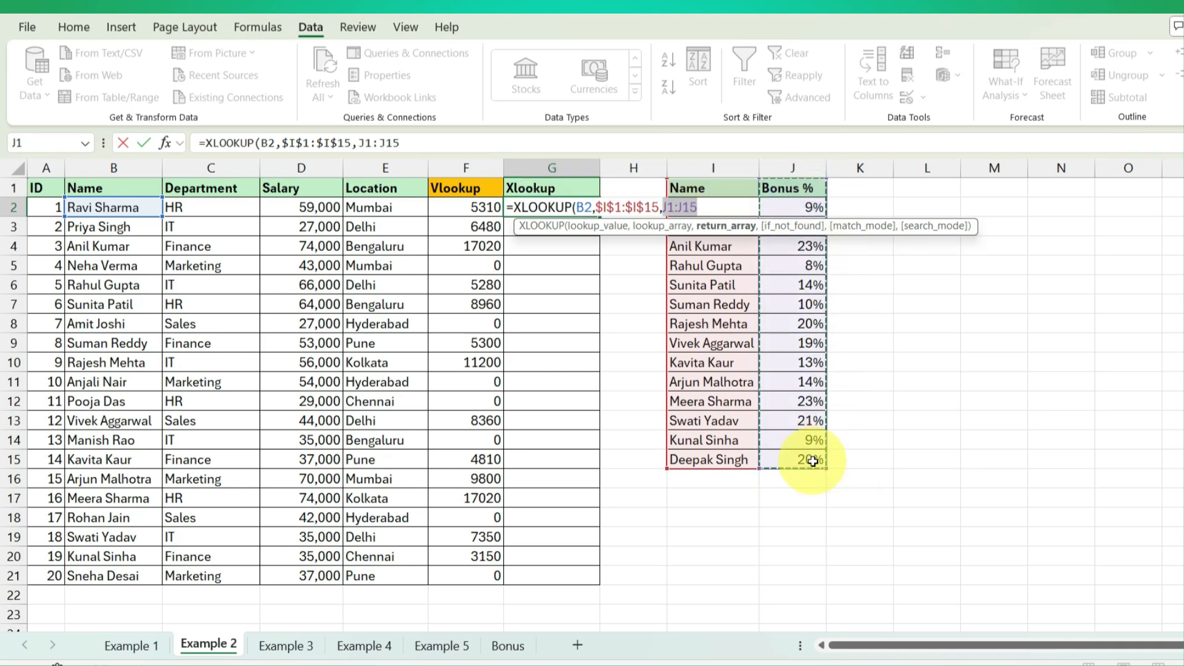
{"action": "key", "text": "Return"}
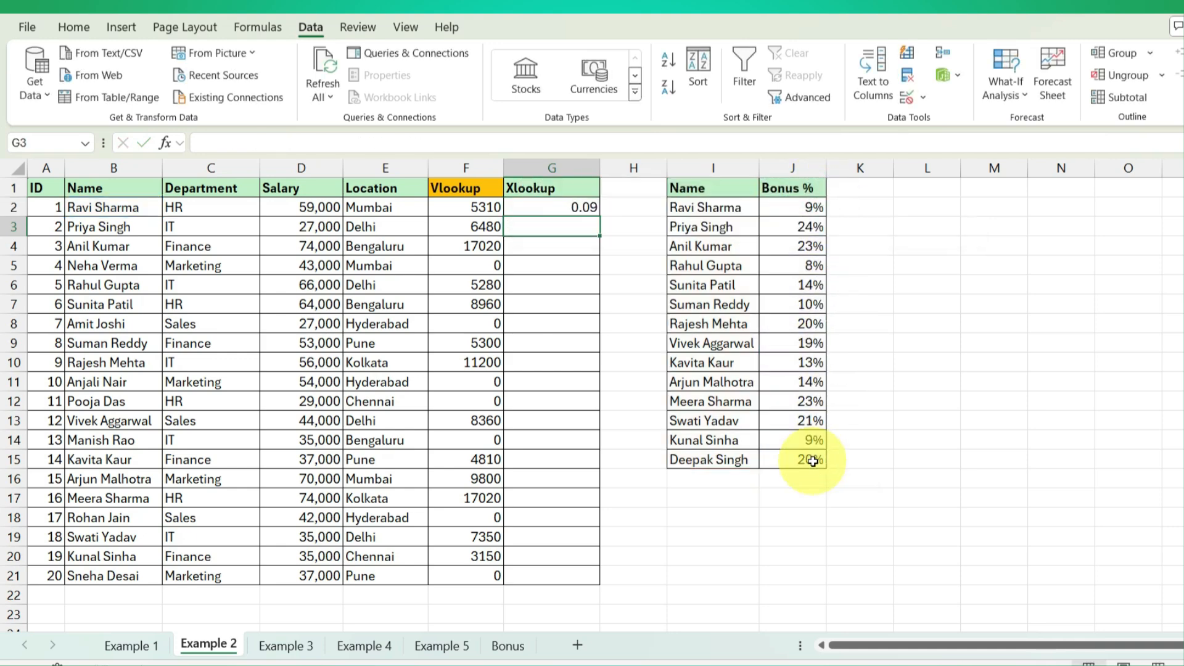
Step: Multiply the XLOOKUP result in G2 by the salary in D2 to calculate the bonus amount
{"action": "left_click", "coordinate": [585, 208]}
{"action": "left_click", "coordinate": [495, 146]}
{"action": "type", "text": "*"}
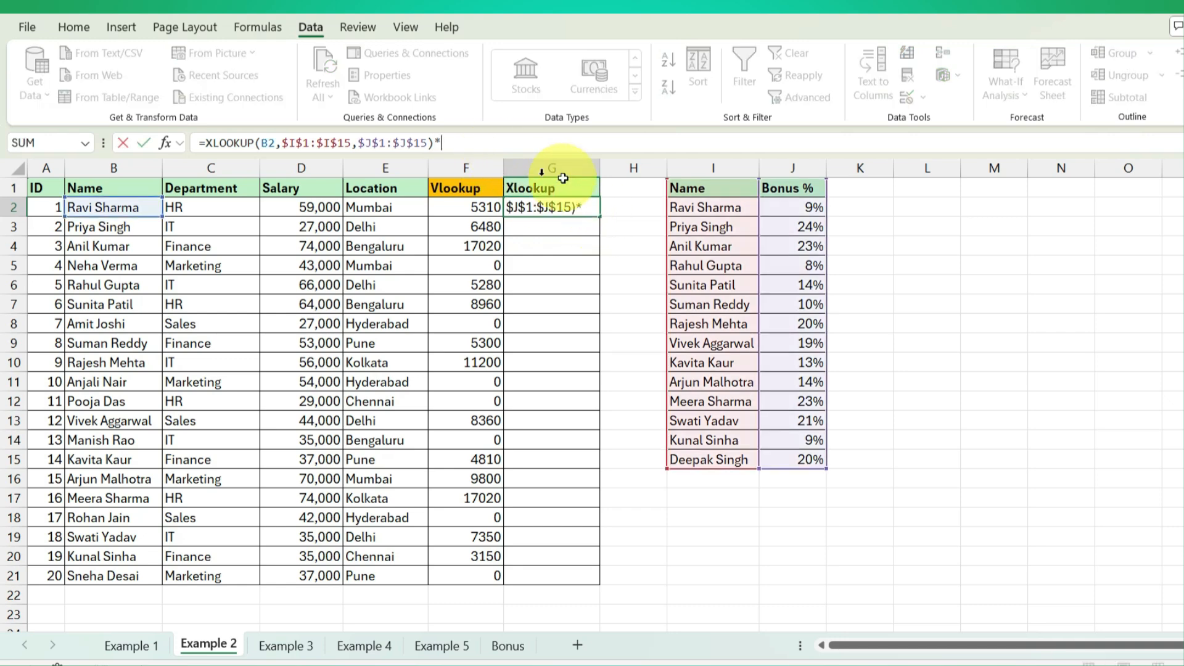
{"action": "left_click", "coordinate": [324, 213]}
{"action": "key", "text": "Return"}
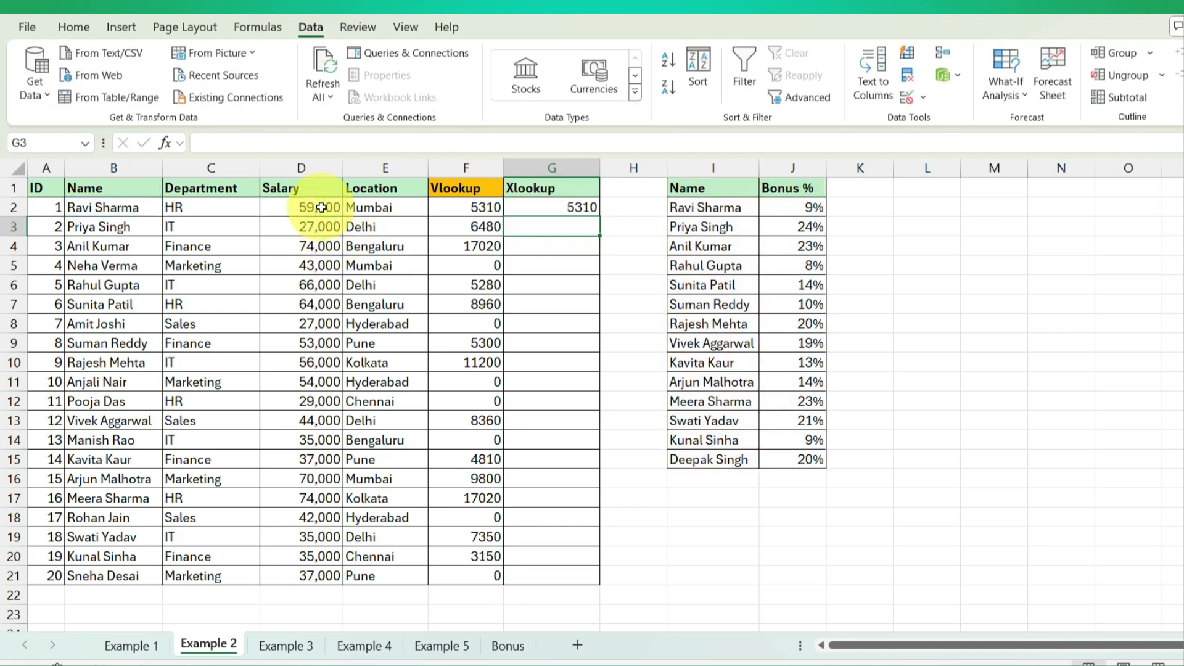
Step: Fill the XLOOKUP formula from G2 down to G21 and check the results for several employees
{"action": "left_click", "coordinate": [579, 208]}
{"action": "double_click", "coordinate": [600, 216]}
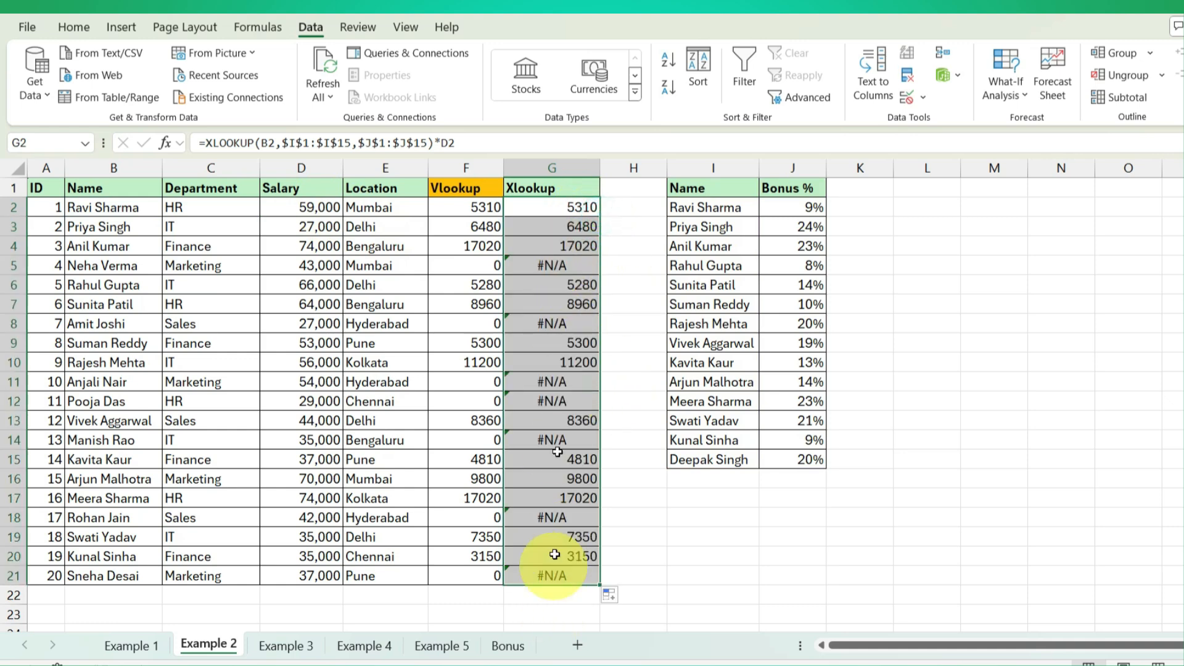
{"action": "left_click", "coordinate": [580, 282]}
{"action": "left_click", "coordinate": [584, 266]}
{"action": "left_click", "coordinate": [584, 336]}
{"action": "left_click", "coordinate": [579, 400]}
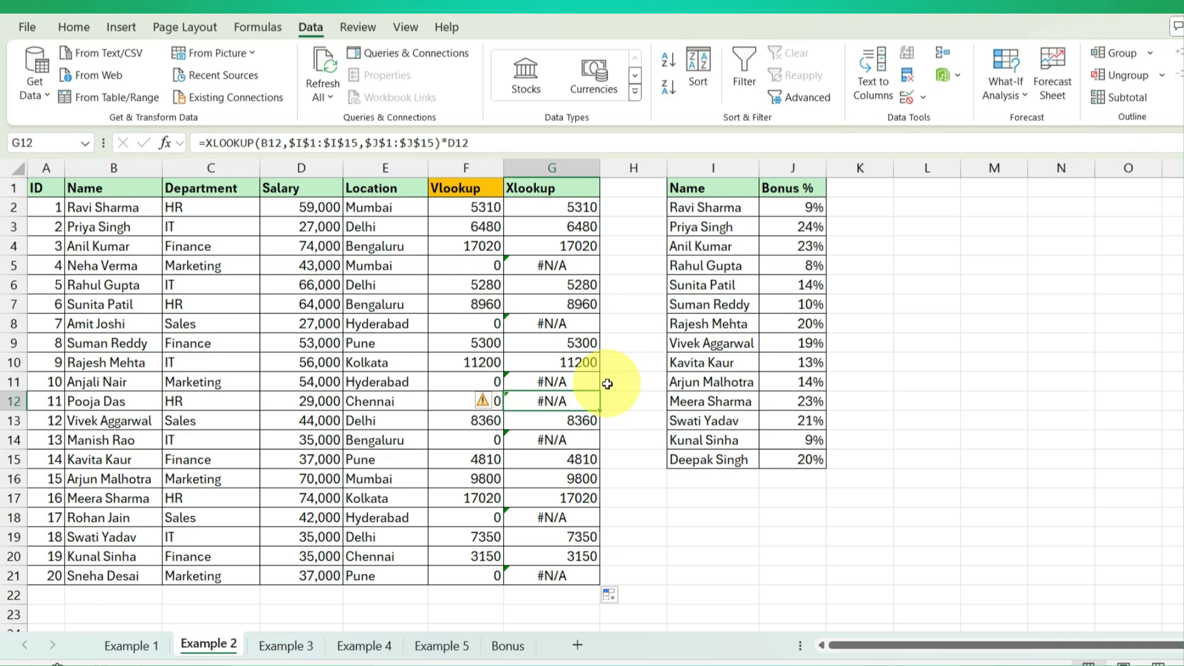
Step: Add 0 as the if_not_found argument of the XLOOKUP formula in G2, keeping the multiplication by D2
{"action": "double_click", "coordinate": [547, 208]}
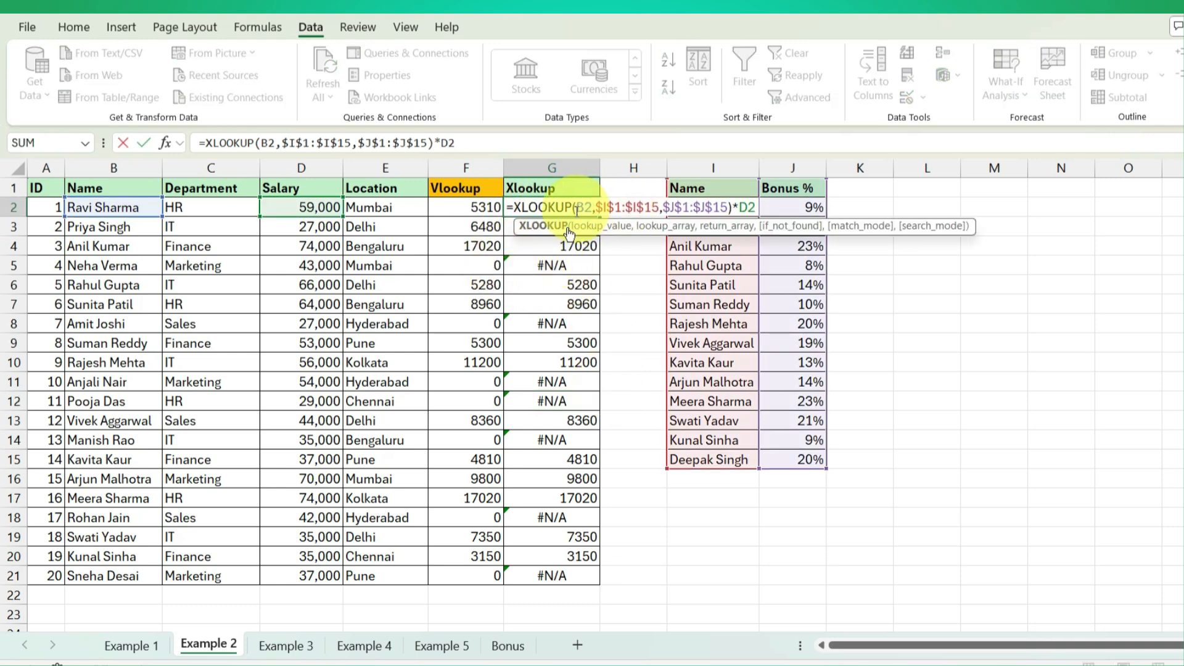
{"action": "left_click", "coordinate": [604, 228]}
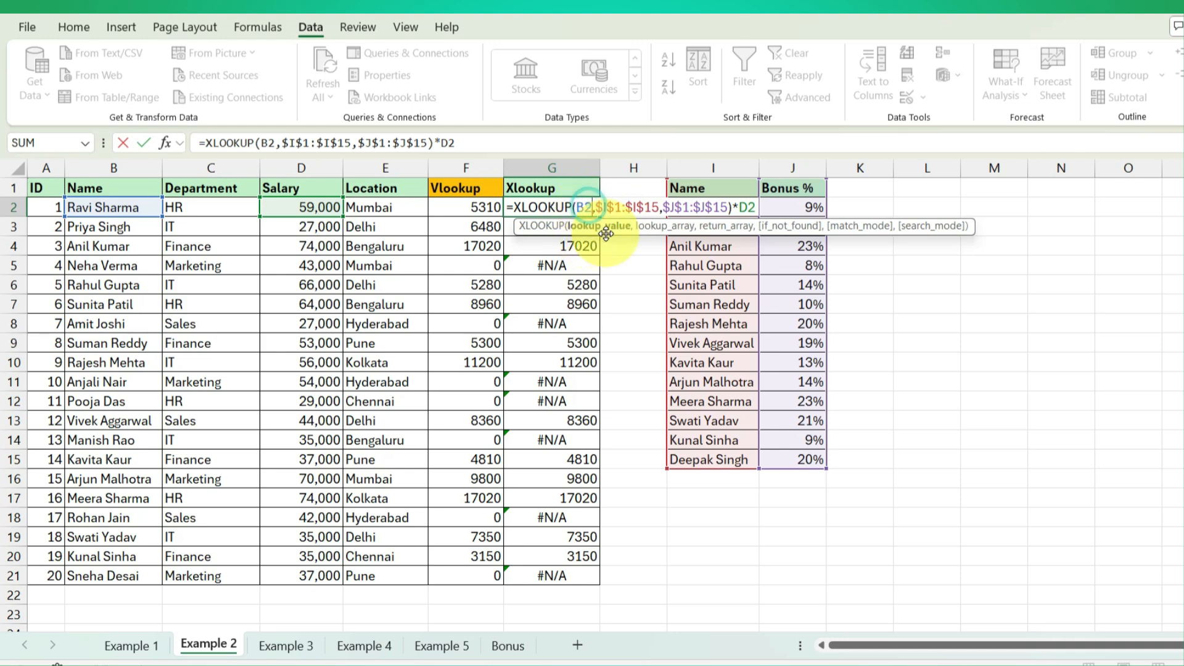
{"action": "left_click", "coordinate": [664, 229]}
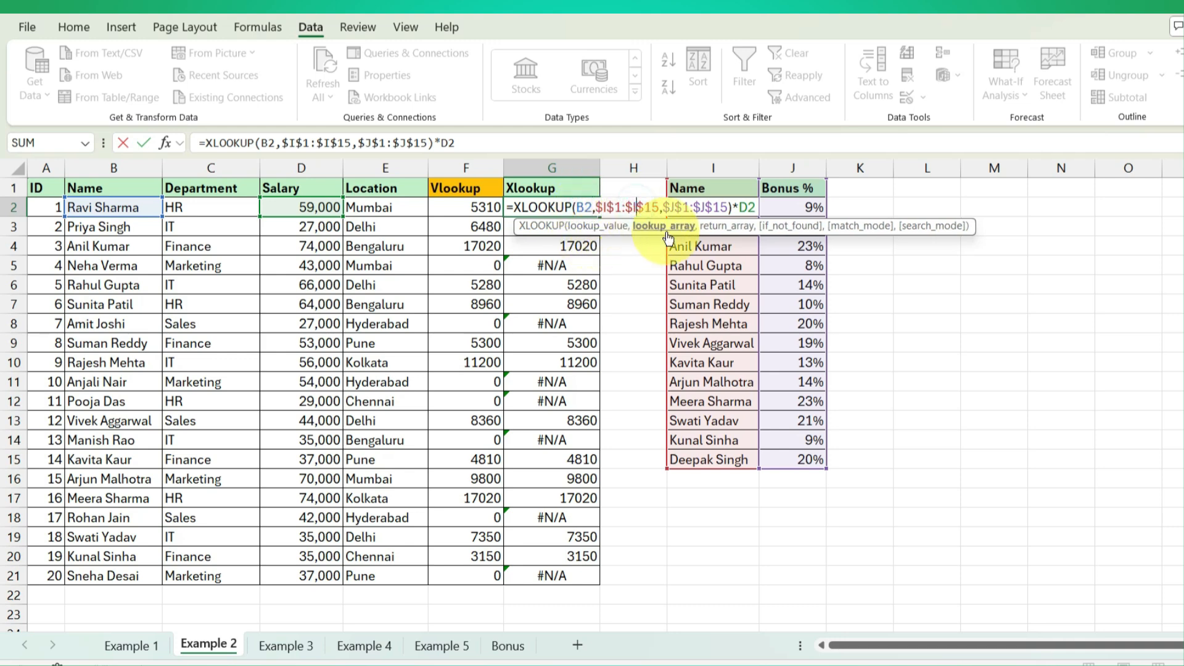
{"action": "left_click", "coordinate": [737, 232]}
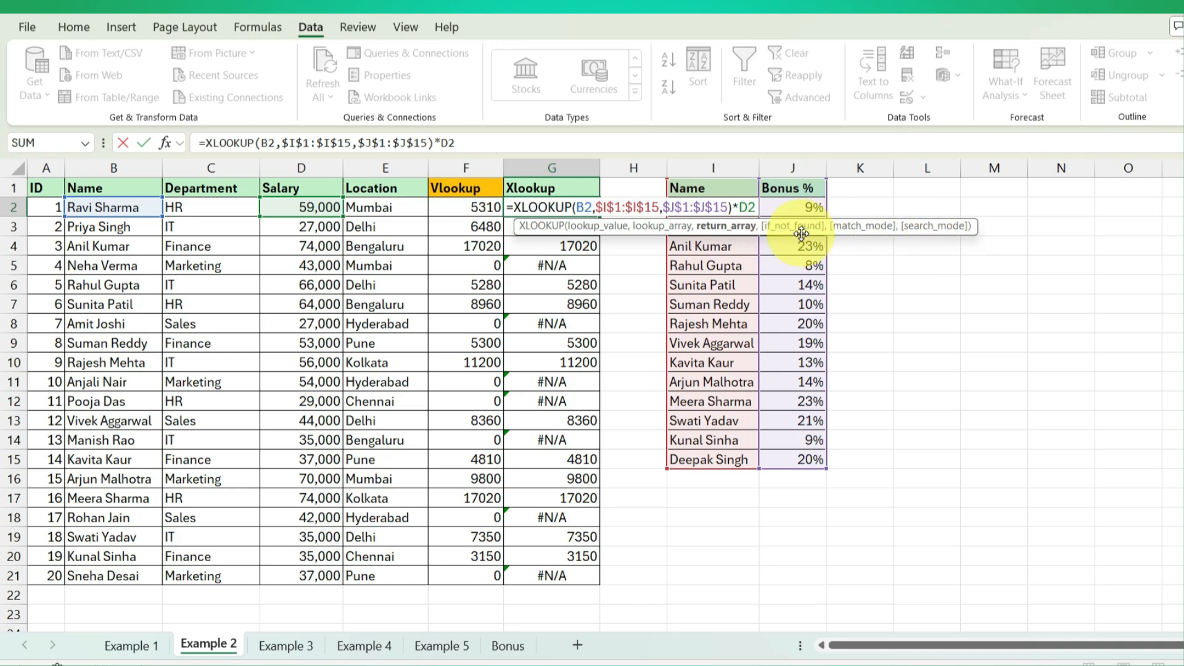
{"action": "left_click", "coordinate": [726, 204]}
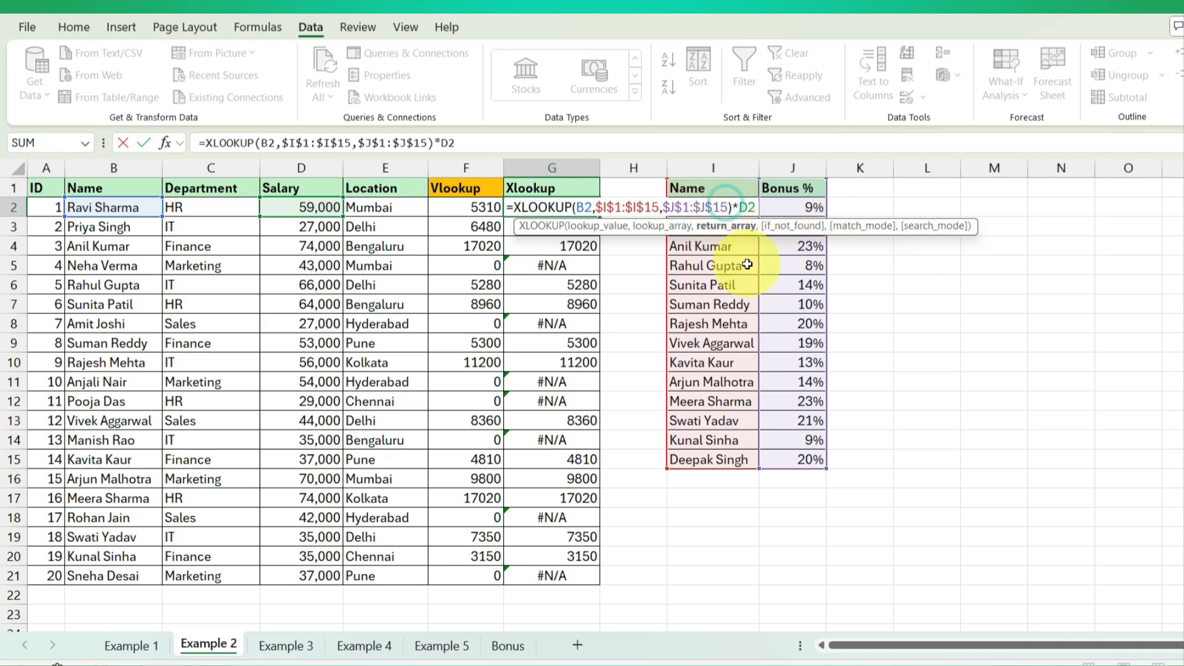
{"action": "type", "text": ","}
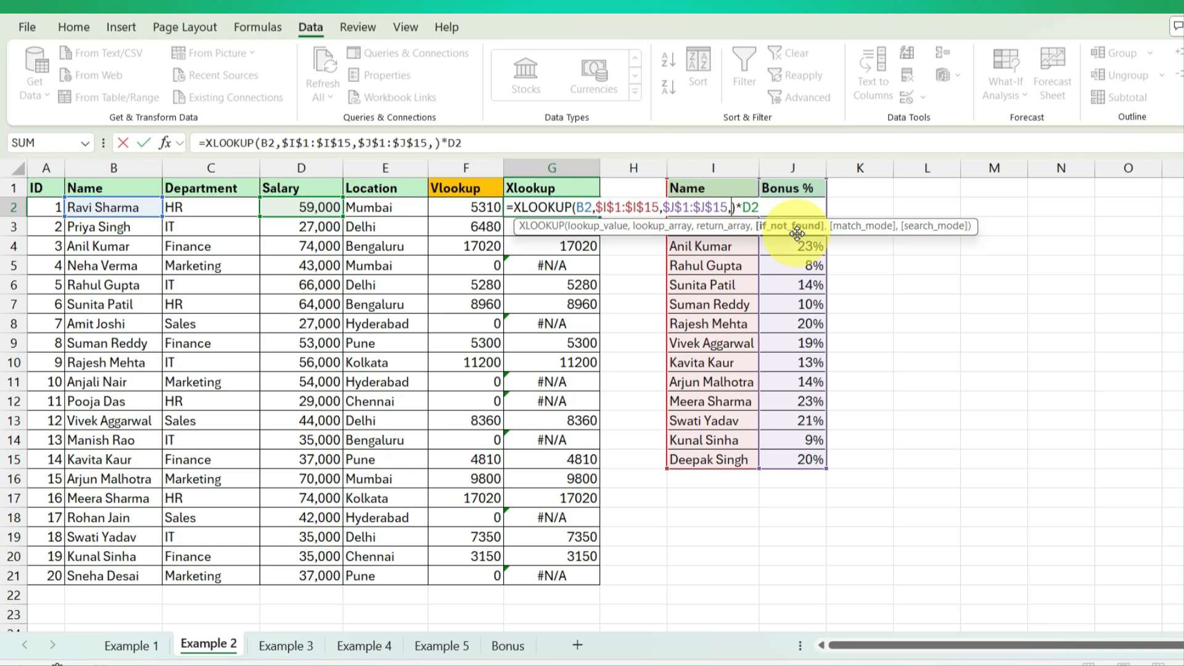
{"action": "type", "text": "0"}
{"action": "key", "text": "ctrl+Return"}
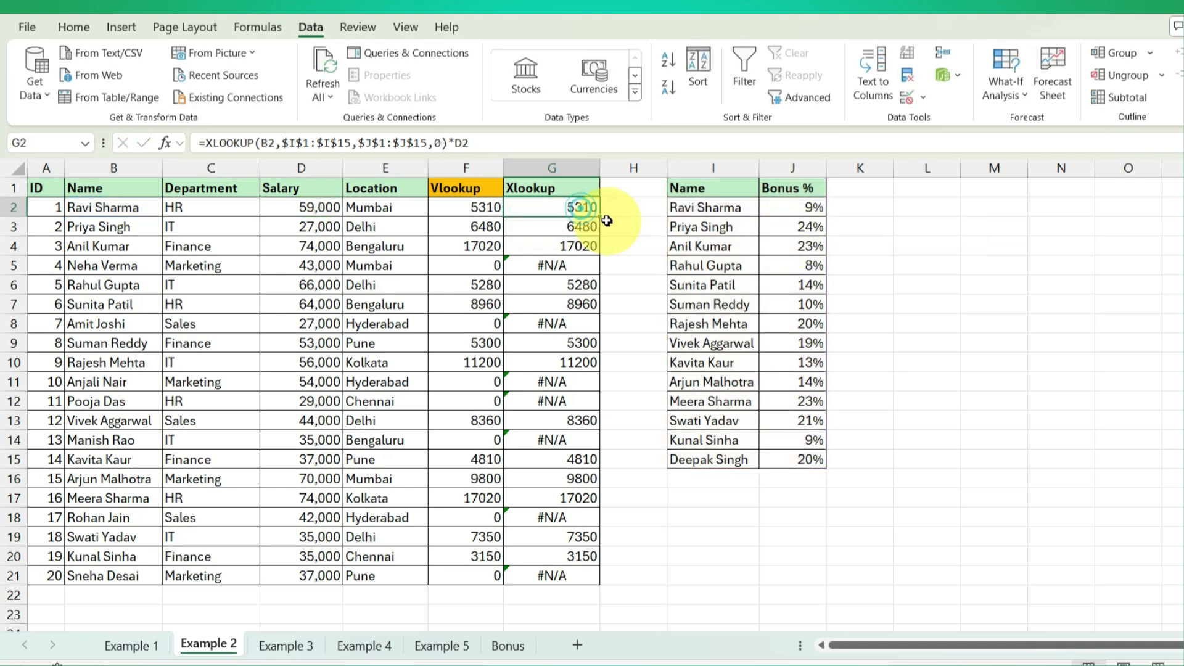
Step: Fill the updated XLOOKUP formula from G2 down to G21 and compare it with the IFERROR VLOOKUP formula in F2
{"action": "double_click", "coordinate": [599, 216]}
{"action": "left_click_drag", "start_coordinate": [469, 210], "coordinate": [584, 579]}
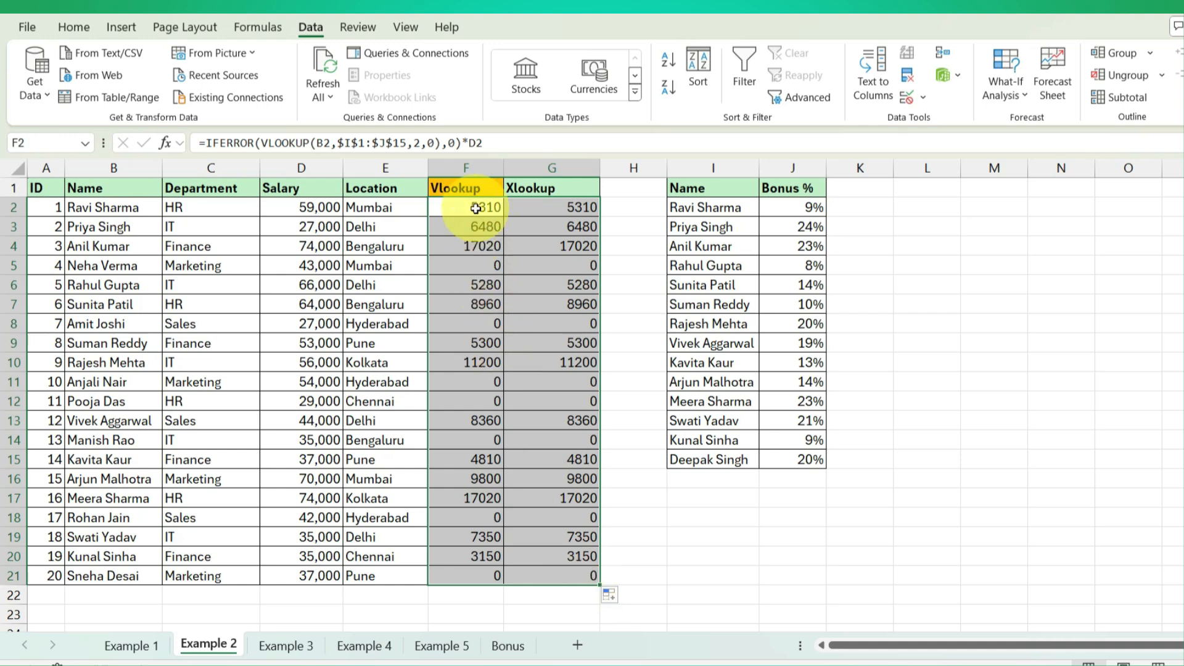
{"action": "double_click", "coordinate": [476, 210]}
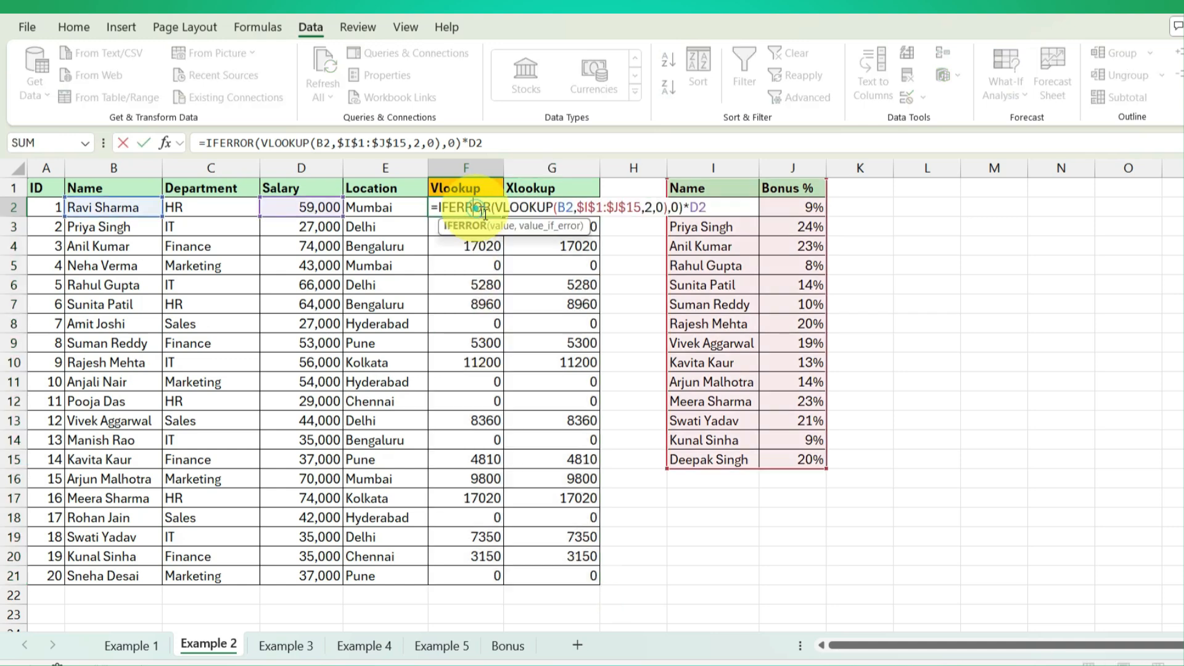
{"action": "left_click", "coordinate": [530, 210]}
{"action": "double_click", "coordinate": [549, 208]}
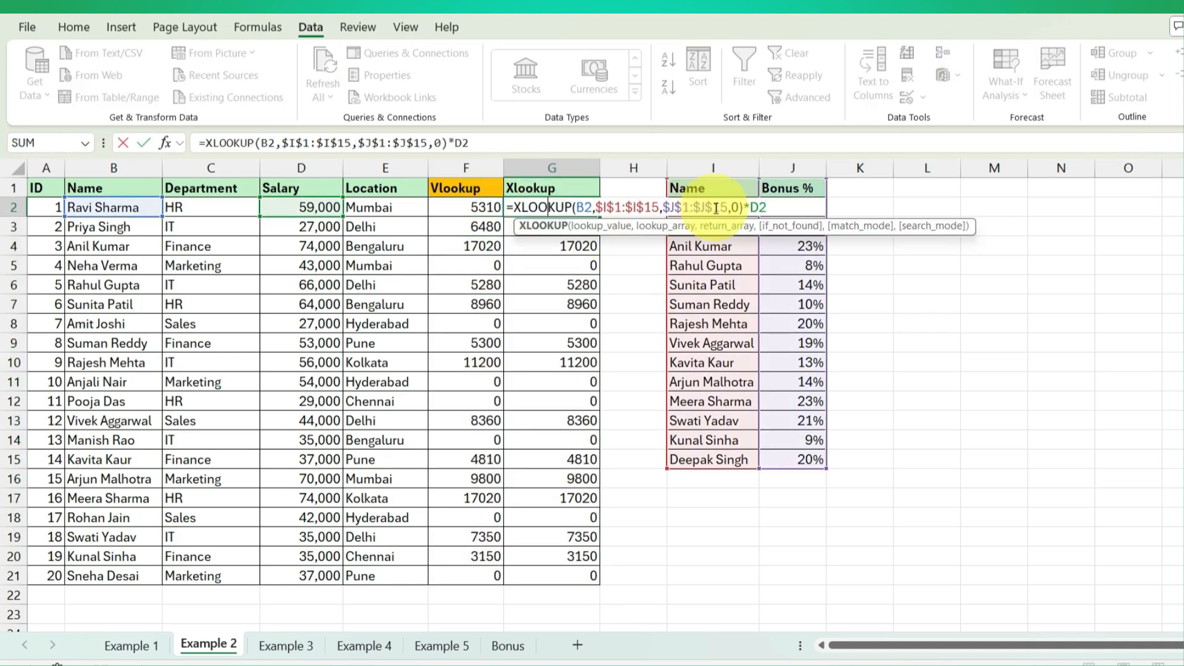
{"action": "key", "text": "Escape"}
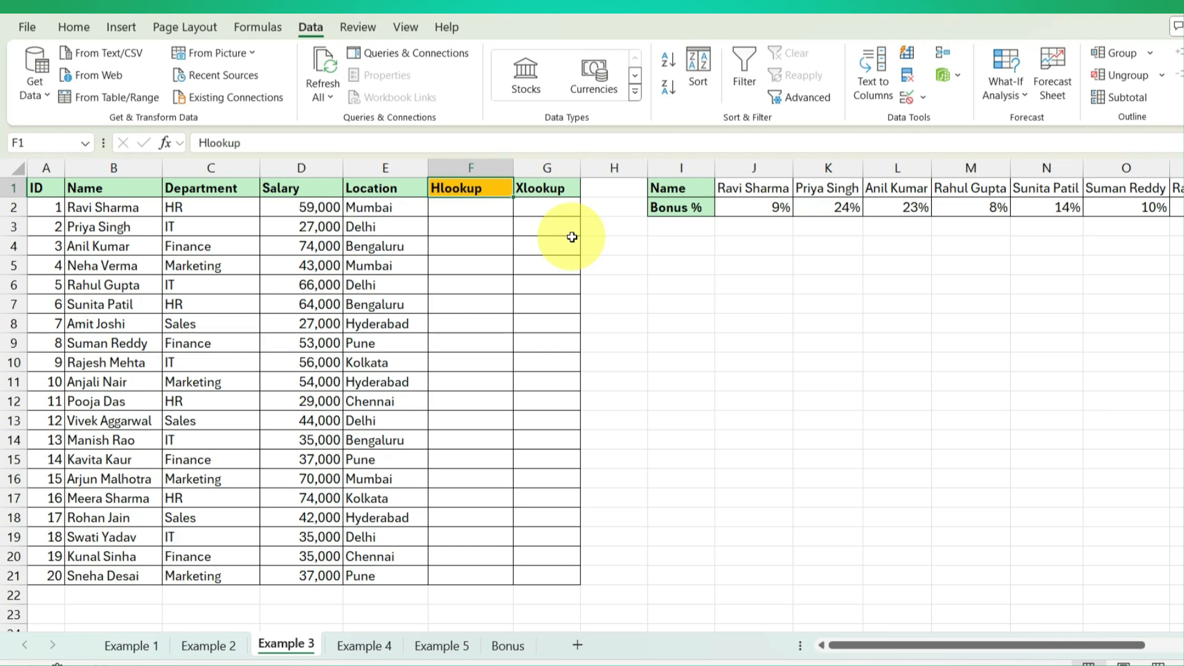
Step: Examine the horizontal Name and Bonus % table in I1:W2 on the Example 3 sheet
{"action": "key", "text": "Right"}
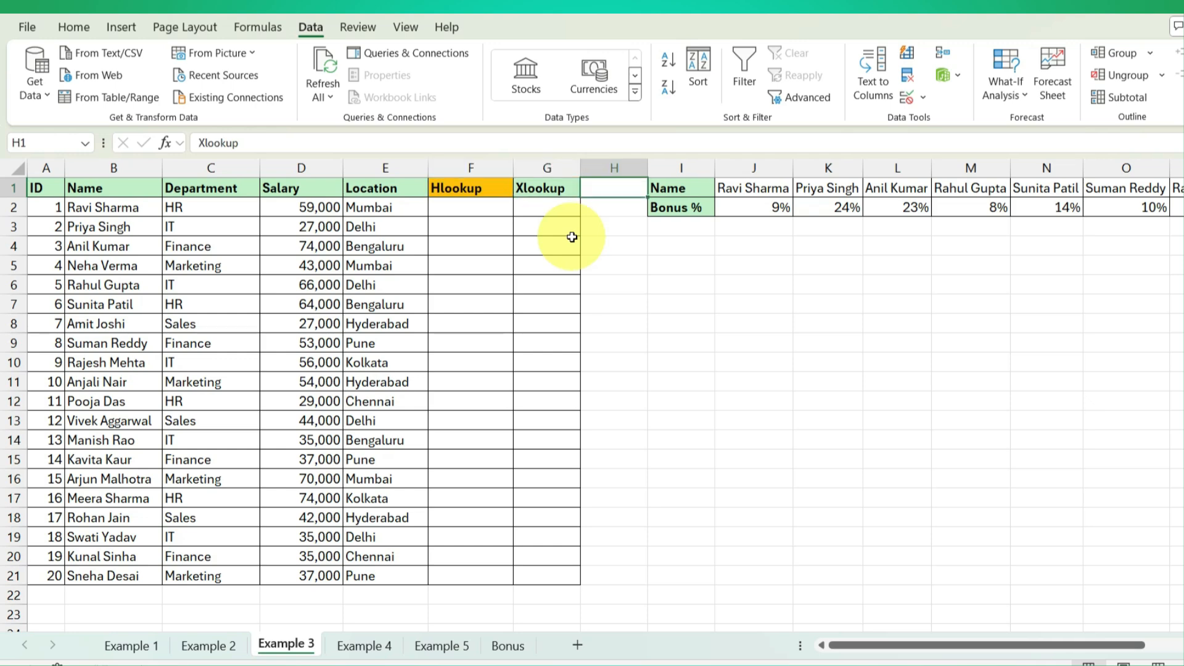
{"action": "key", "text": "Right"}
{"action": "key", "text": "Right"}
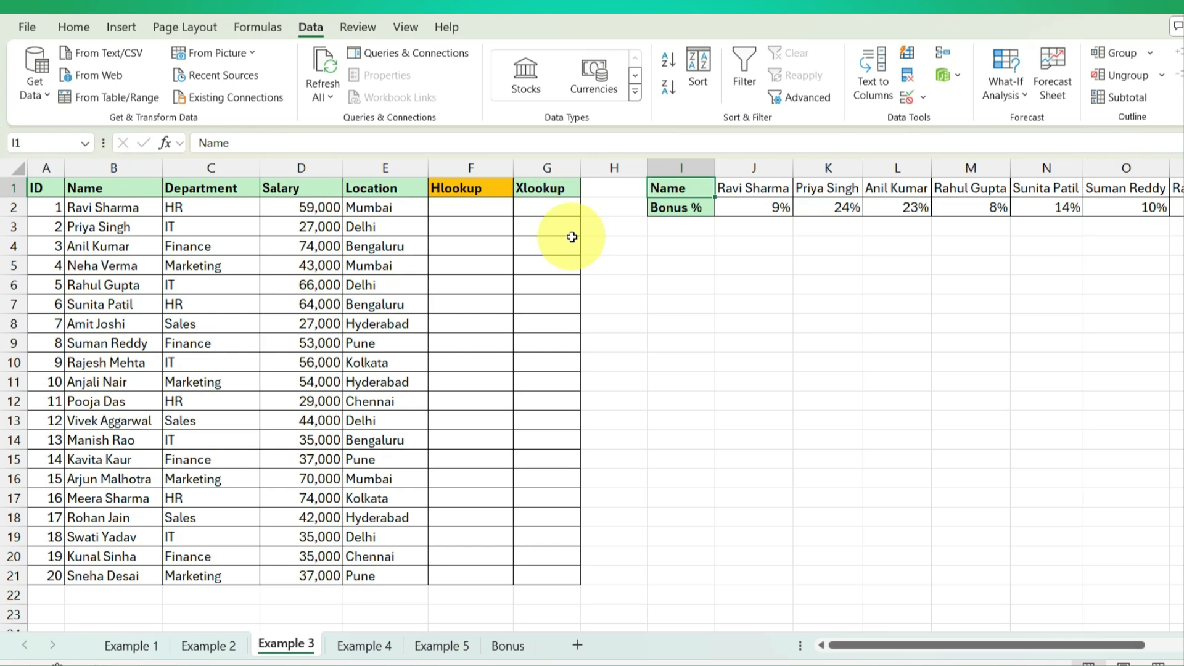
{"action": "key", "text": "ctrl+Right"}
{"action": "key", "text": "Down"}
{"action": "key", "text": "ctrl+Left"}
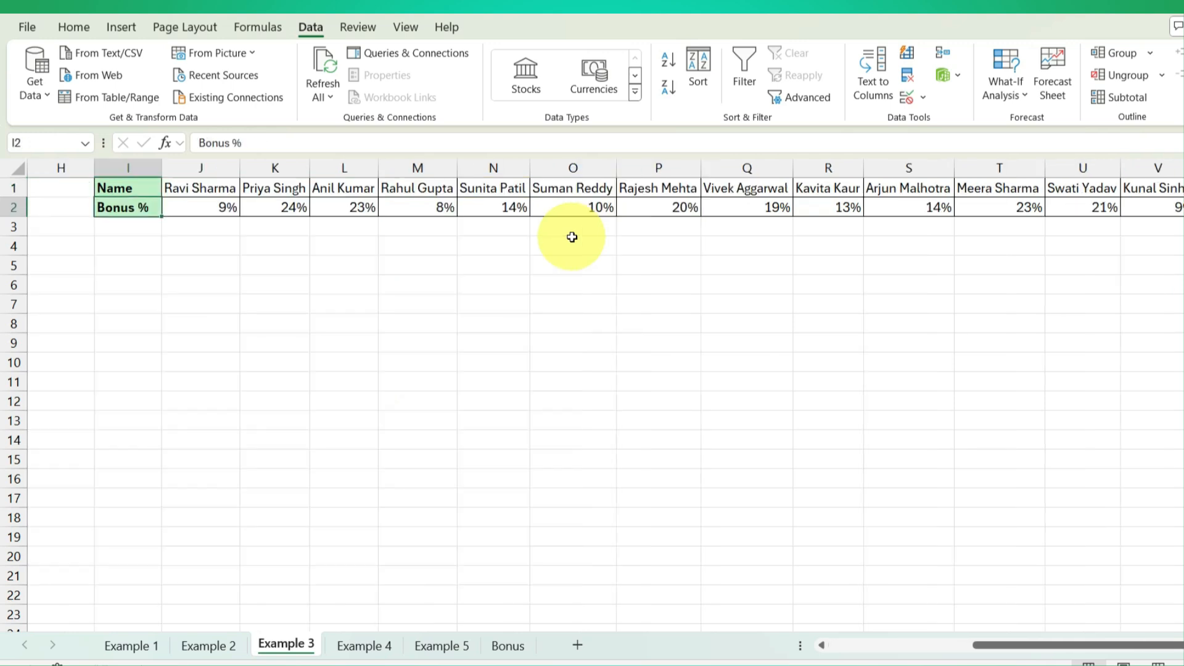
{"action": "key", "text": "ctrl+Left"}
{"action": "key", "text": "Up"}
{"action": "key", "text": "Down"}
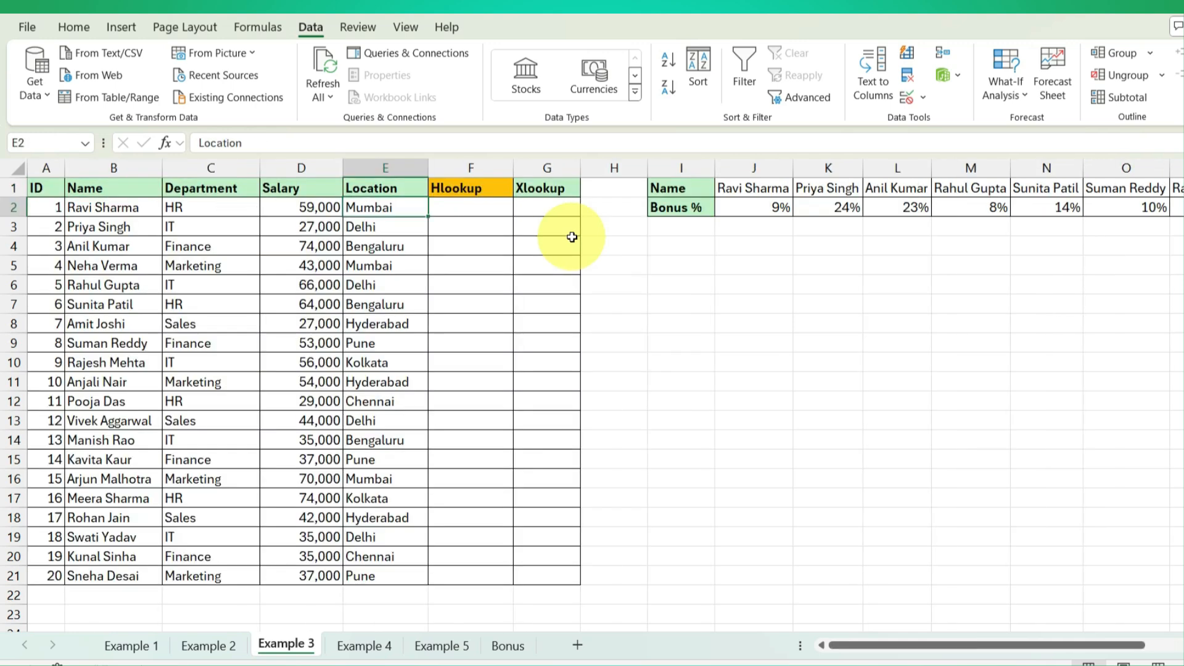
Step: Enter =HLOOKUP(B2,$I$1:$W$2,2,0) in F2 and fill it down to F21
{"action": "key", "text": "Right"}
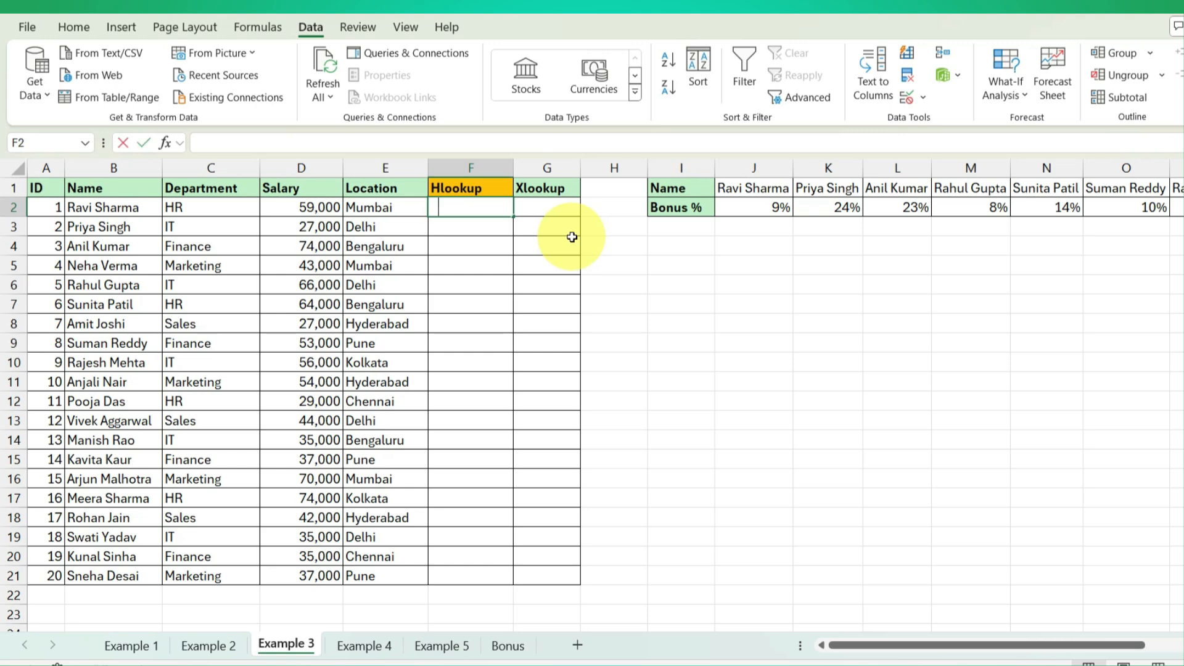
{"action": "type", "text": "=hlo"}
{"action": "key", "text": "Tab"}
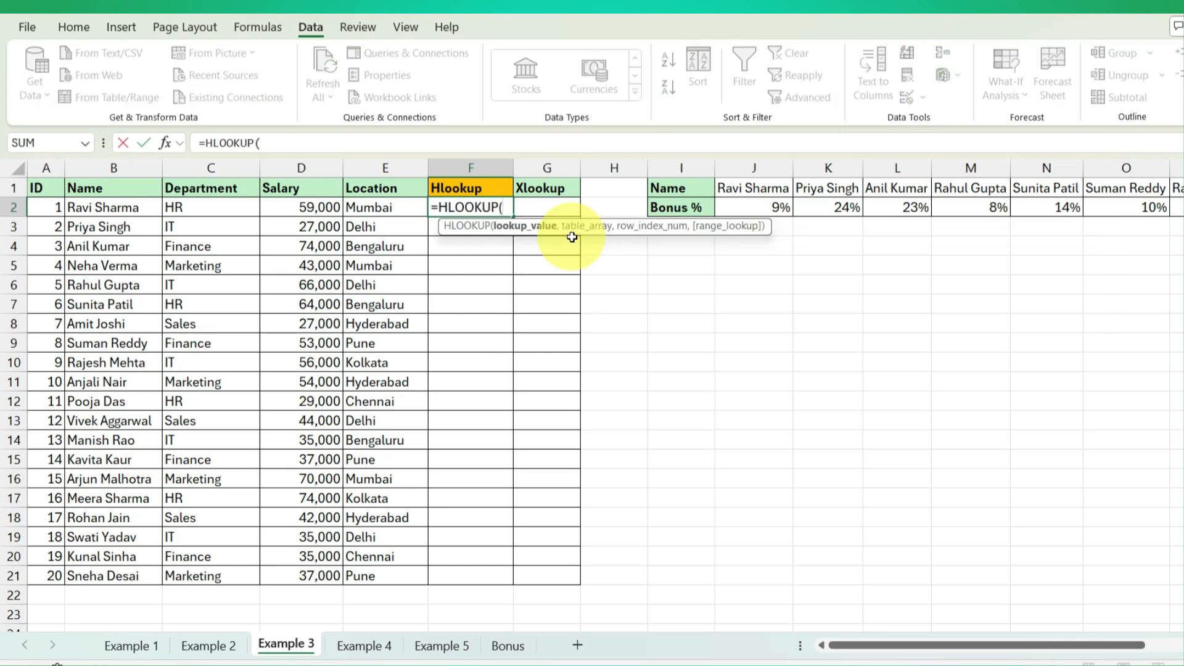
{"action": "left_click", "coordinate": [121, 213]}
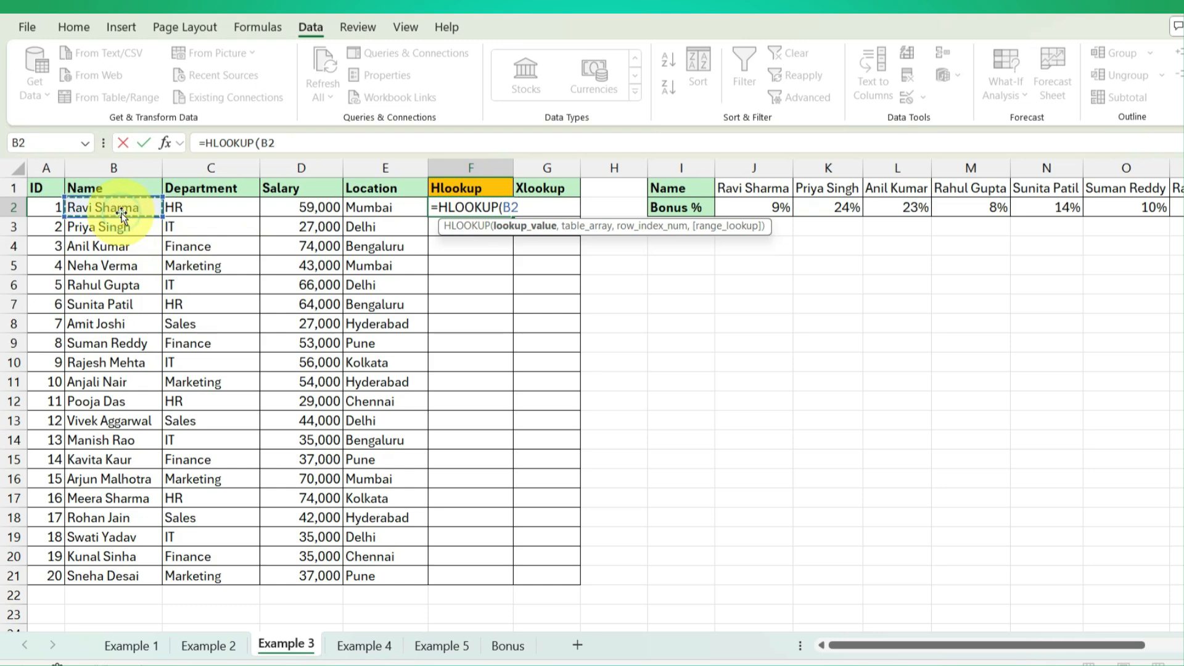
{"action": "type", "text": ","}
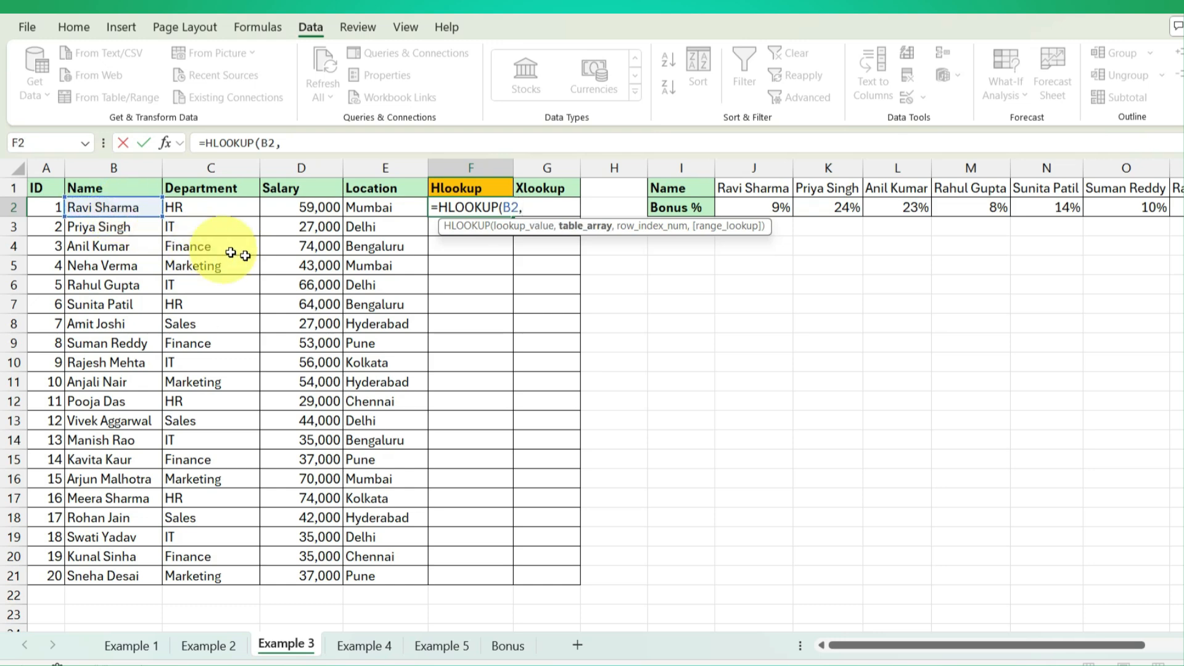
{"action": "left_click", "coordinate": [664, 191]}
{"action": "key", "text": "ctrl+shift+Down"}
{"action": "key", "text": "ctrl+shift+Right"}
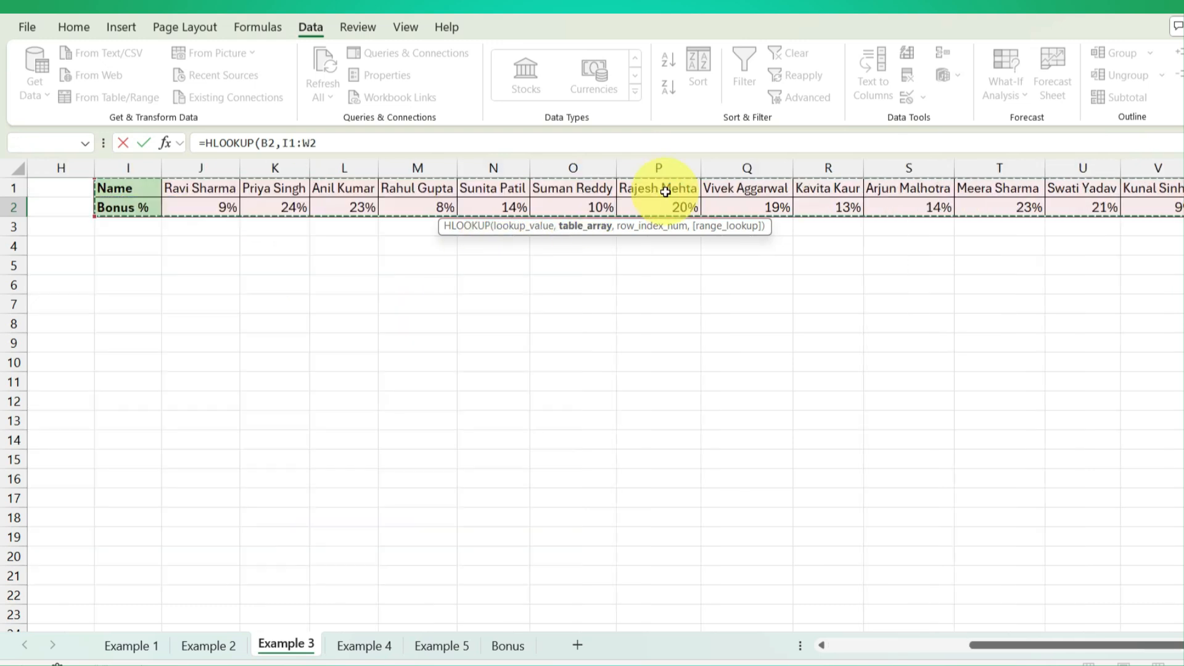
{"action": "scroll", "coordinate": [665, 192], "scroll_direction": "left", "scroll_amount": 7}
{"action": "key", "text": "F4"}
{"action": "type", "text": ","}
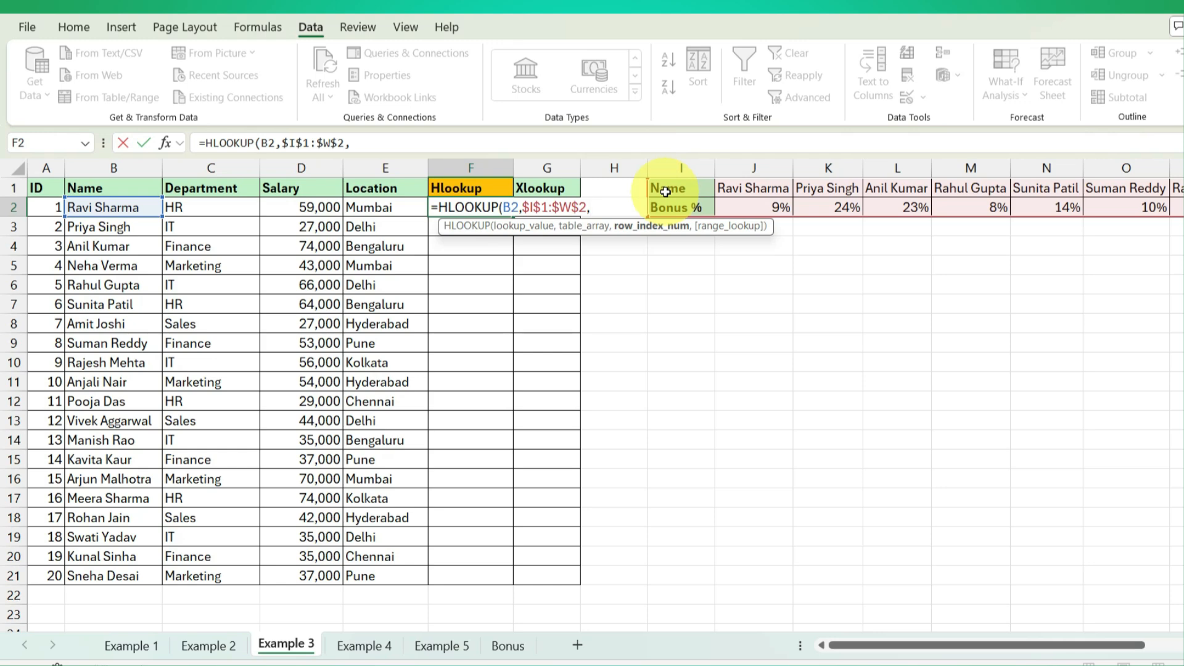
{"action": "type", "text": "2,0)"}
{"action": "key", "text": "Return"}
{"action": "left_click", "coordinate": [496, 207]}
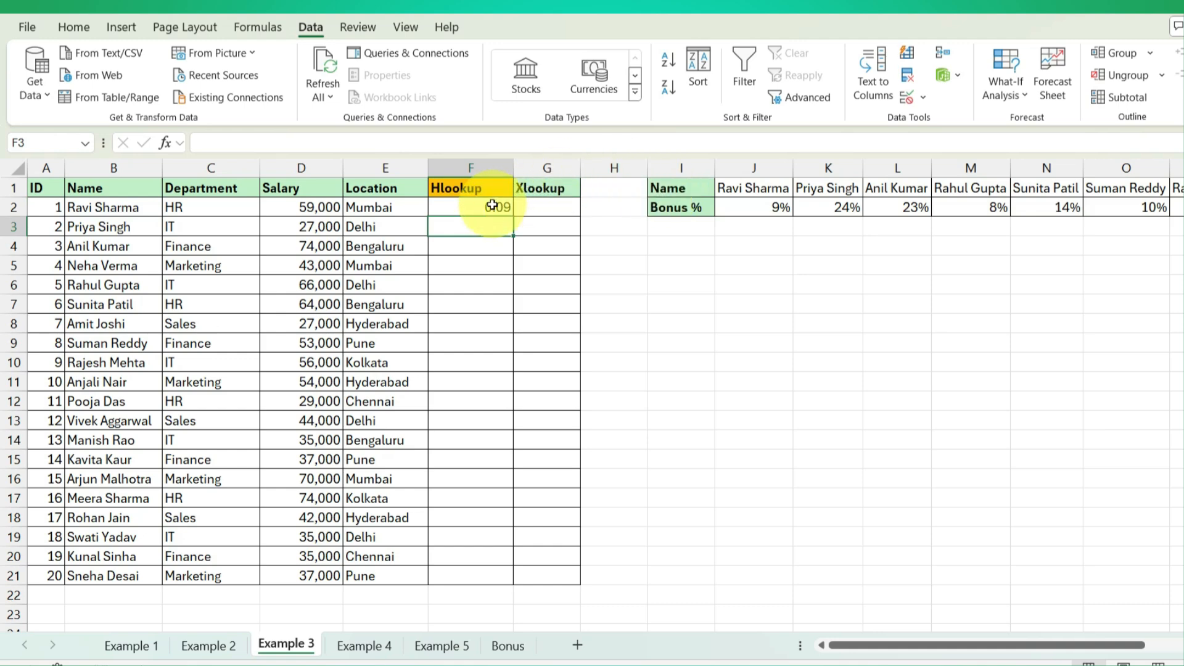
{"action": "double_click", "coordinate": [511, 216]}
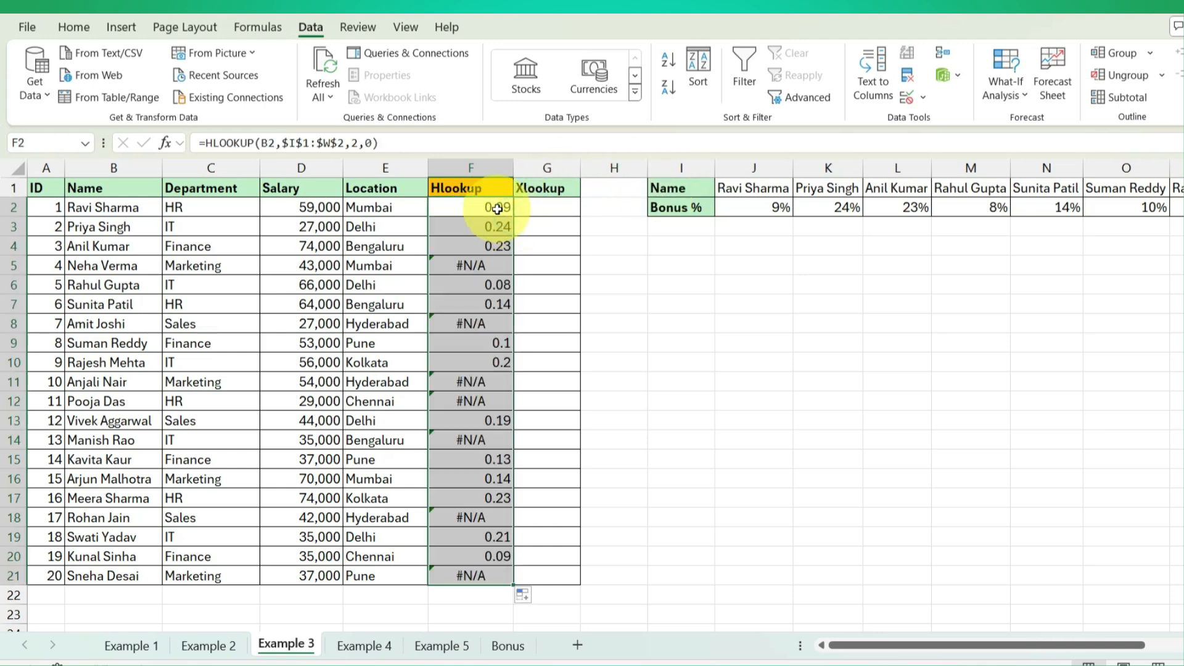
Step: Multiply the HLOOKUP result in F2 by the salary in D2 and fill the formula down to F21
{"action": "left_click", "coordinate": [497, 207]}
{"action": "left_click", "coordinate": [441, 143]}
{"action": "type", "text": "*"}
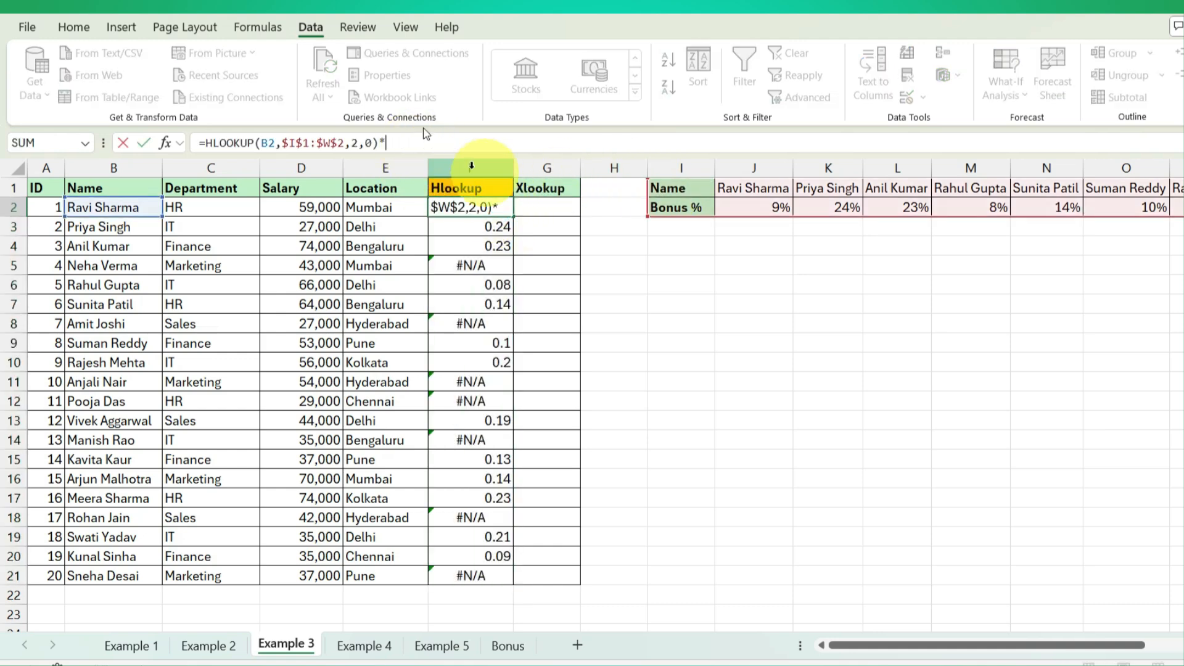
{"action": "left_click", "coordinate": [320, 205]}
{"action": "key", "text": "Return"}
{"action": "key", "text": "Up"}
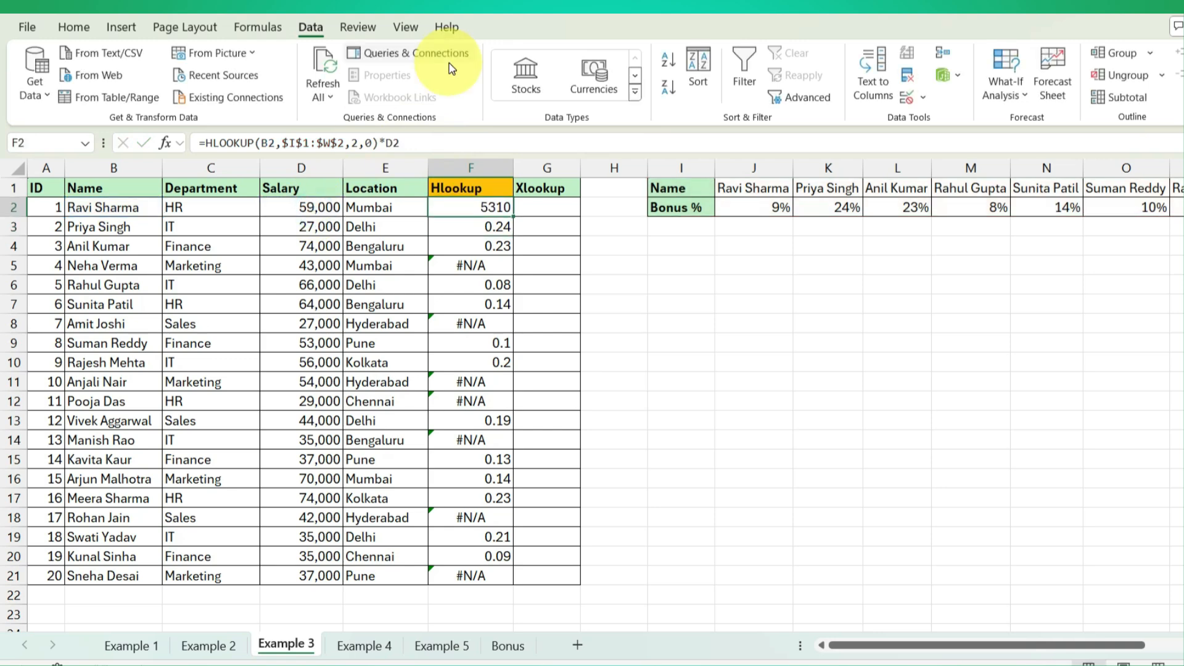
{"action": "key", "text": "ctrl+shift+Down"}
{"action": "key", "text": "ctrl+d"}
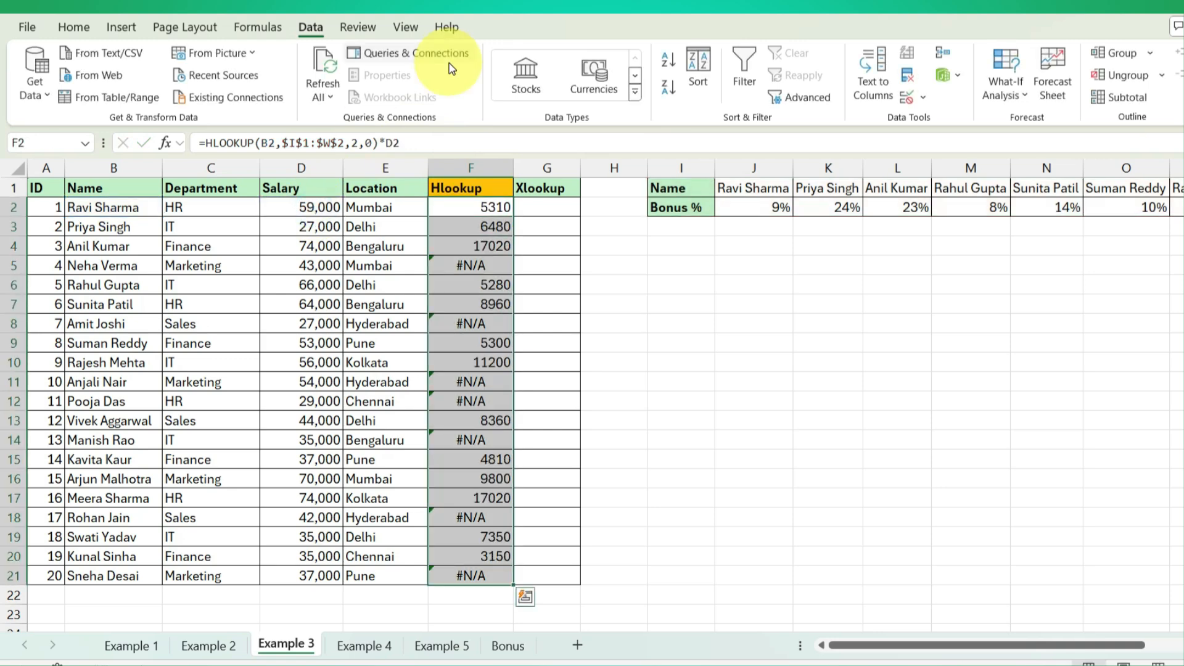
Step: Wrap the HLOOKUP in F2 in IFERROR with 0 as the error value, keeping the multiplication by D2 outside
{"action": "left_click", "coordinate": [475, 213]}
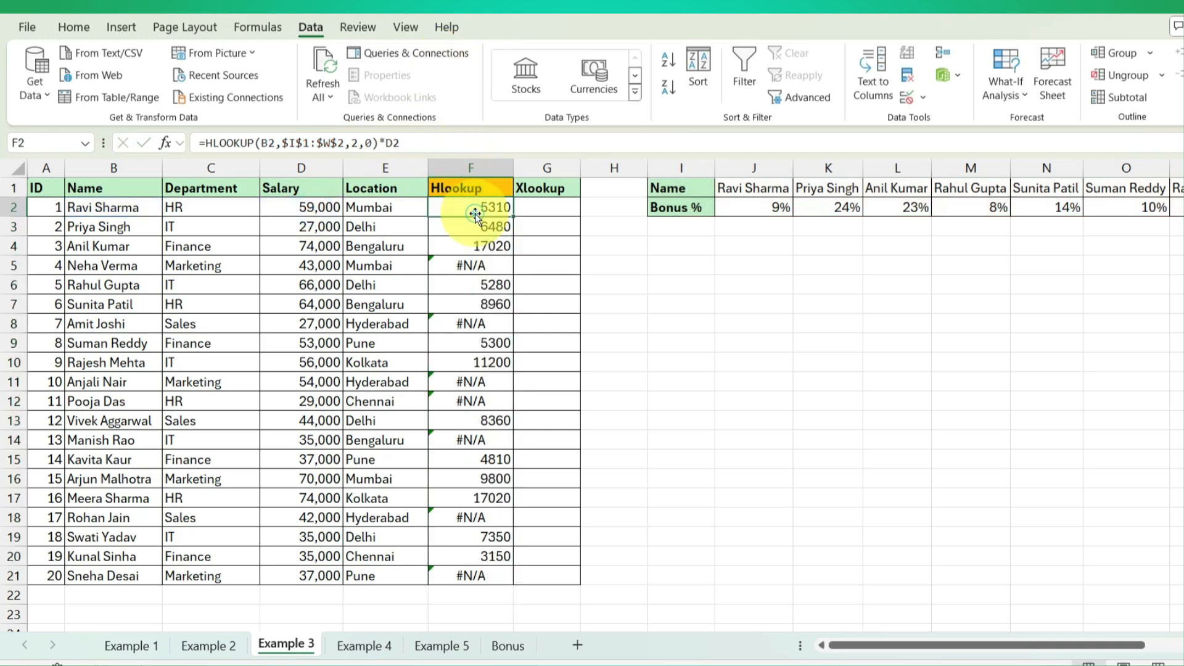
{"action": "left_click", "coordinate": [205, 143]}
{"action": "type", "text": "i"}
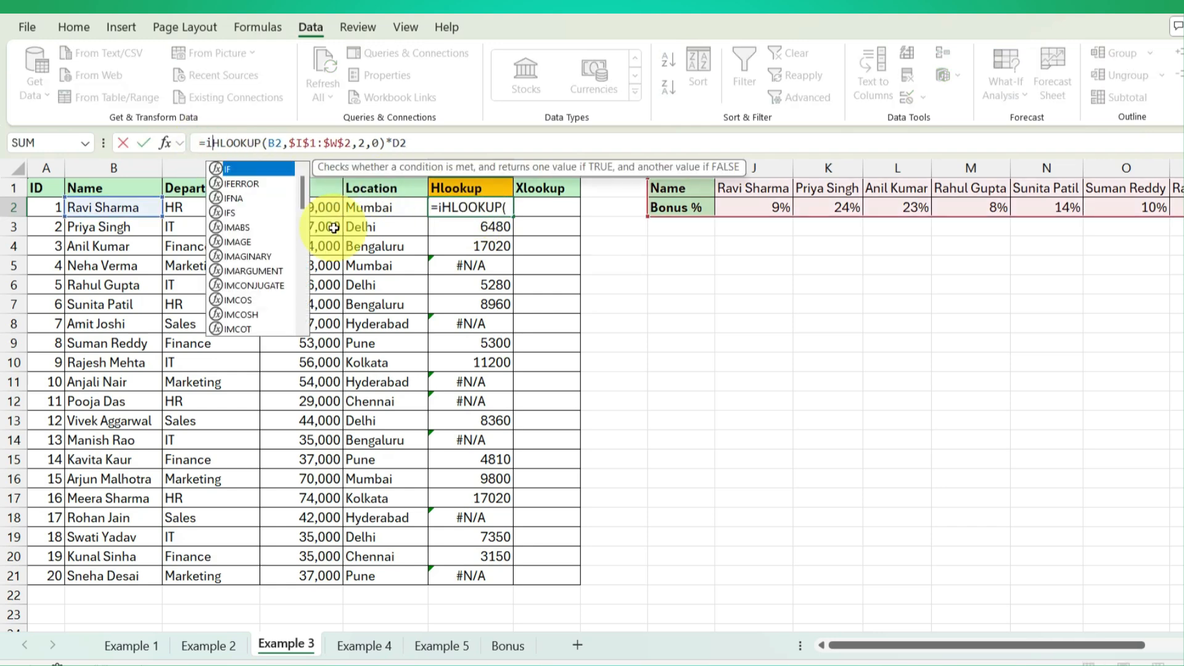
{"action": "key", "text": "Down"}
{"action": "key", "text": "Tab"}
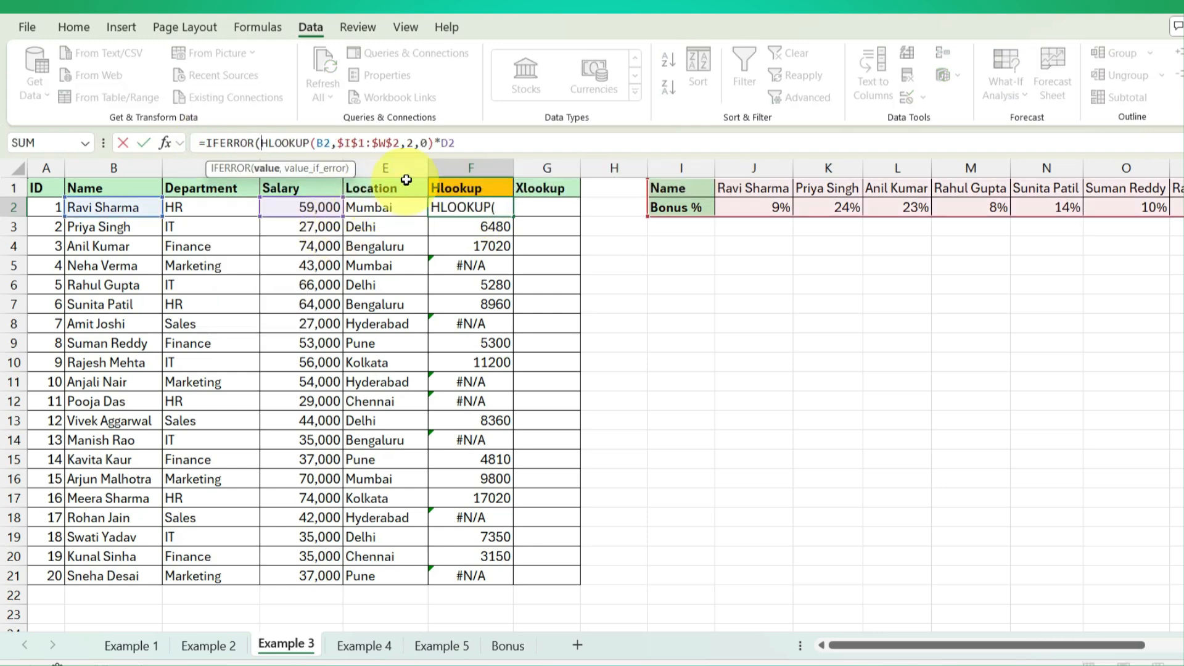
{"action": "left_click", "coordinate": [430, 143]}
{"action": "type", "text": ","}
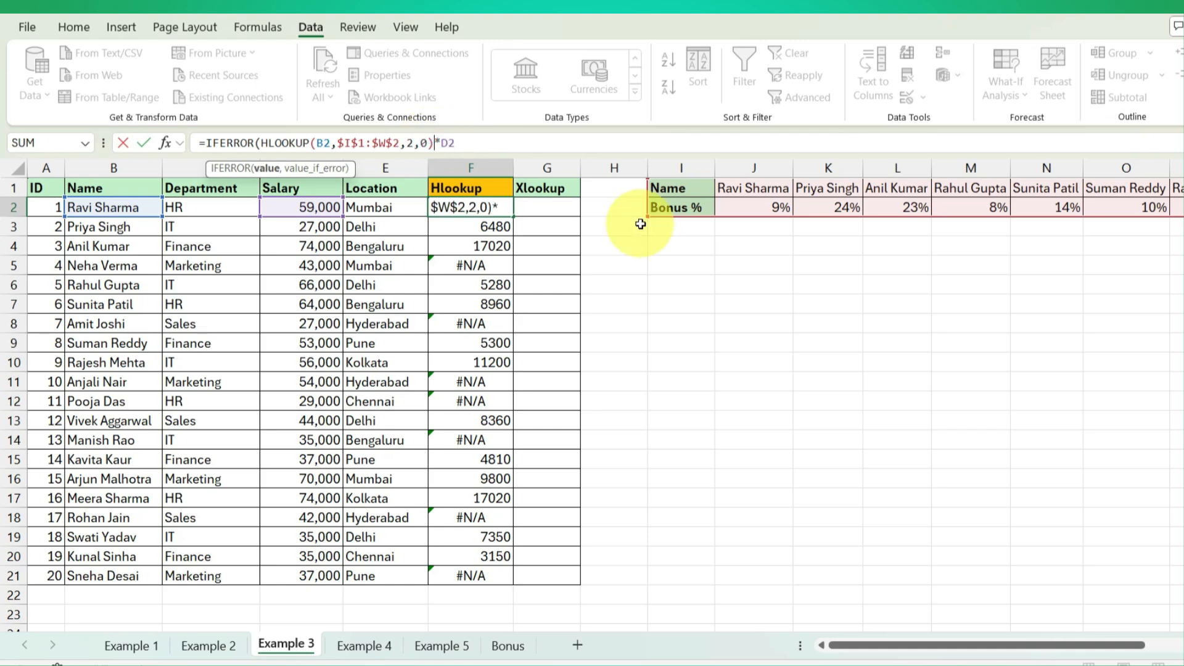
{"action": "type", "text": "0)"}
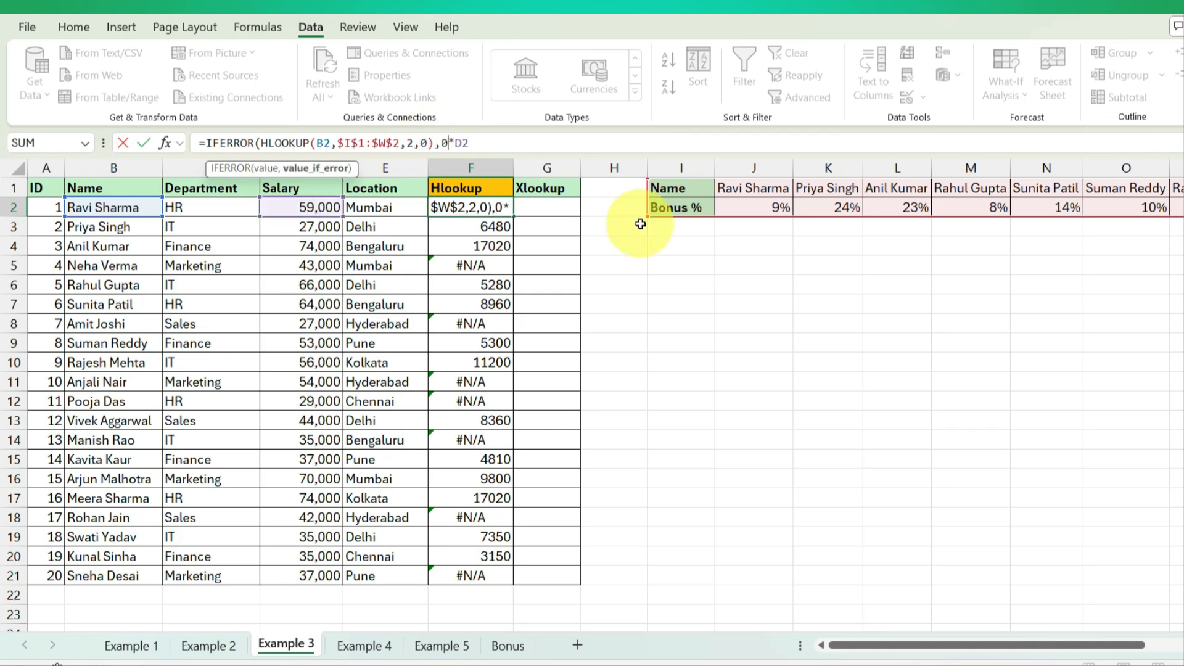
{"action": "key", "text": "Return"}
Step: Fill the IFERROR HLOOKUP formula from F2 down to F21 and return to F2
{"action": "key", "text": "Up"}
{"action": "key", "text": "ctrl+shift+Down"}
{"action": "key", "text": "ctrl+d"}
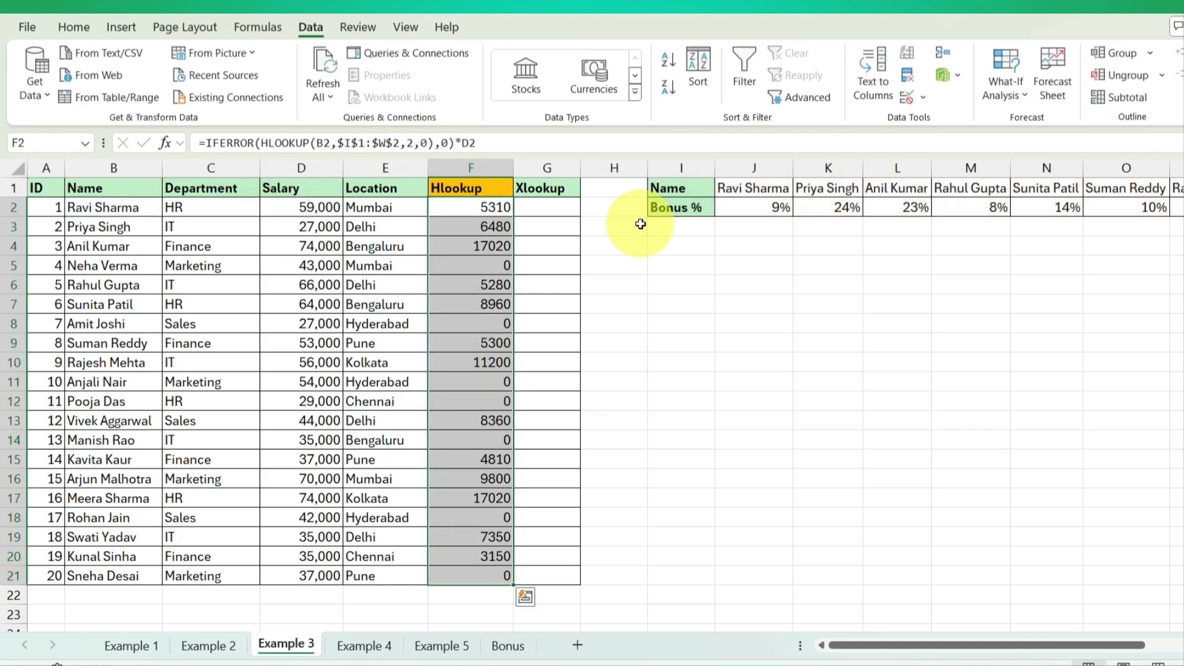
{"action": "key", "text": "Up"}
{"action": "key", "text": "Down"}
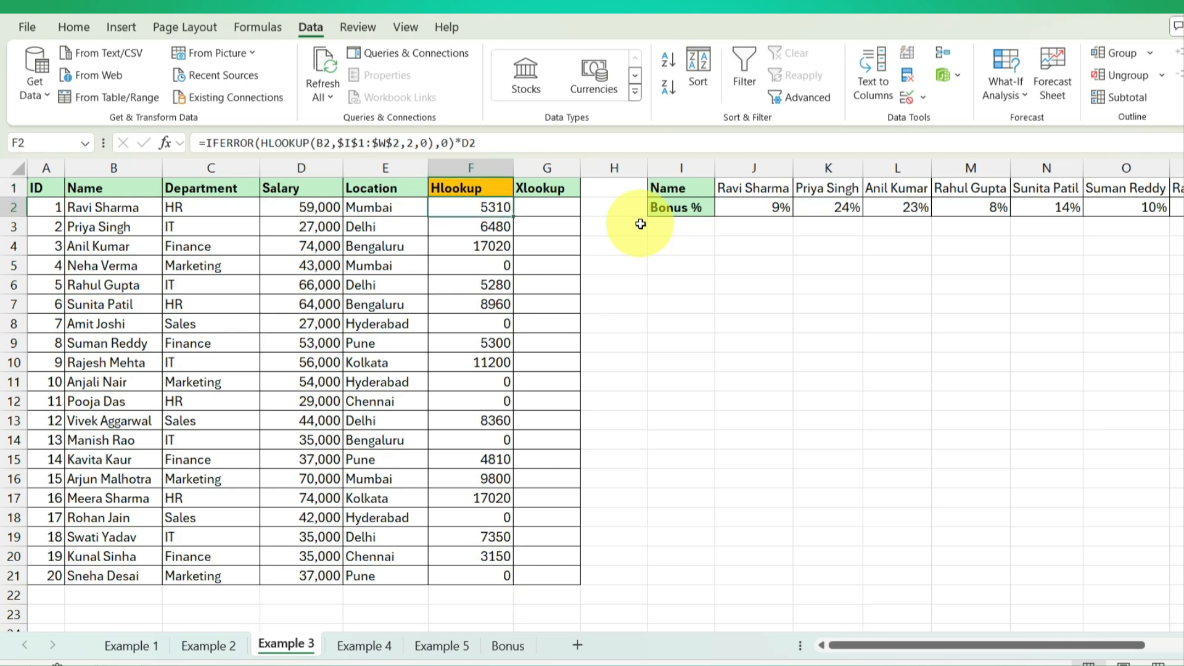
Step: Begin an XLOOKUP formula in G2 with B2 as the lookup value and $I$1:$W$1 as the lookup array
{"action": "left_click", "coordinate": [543, 207]}
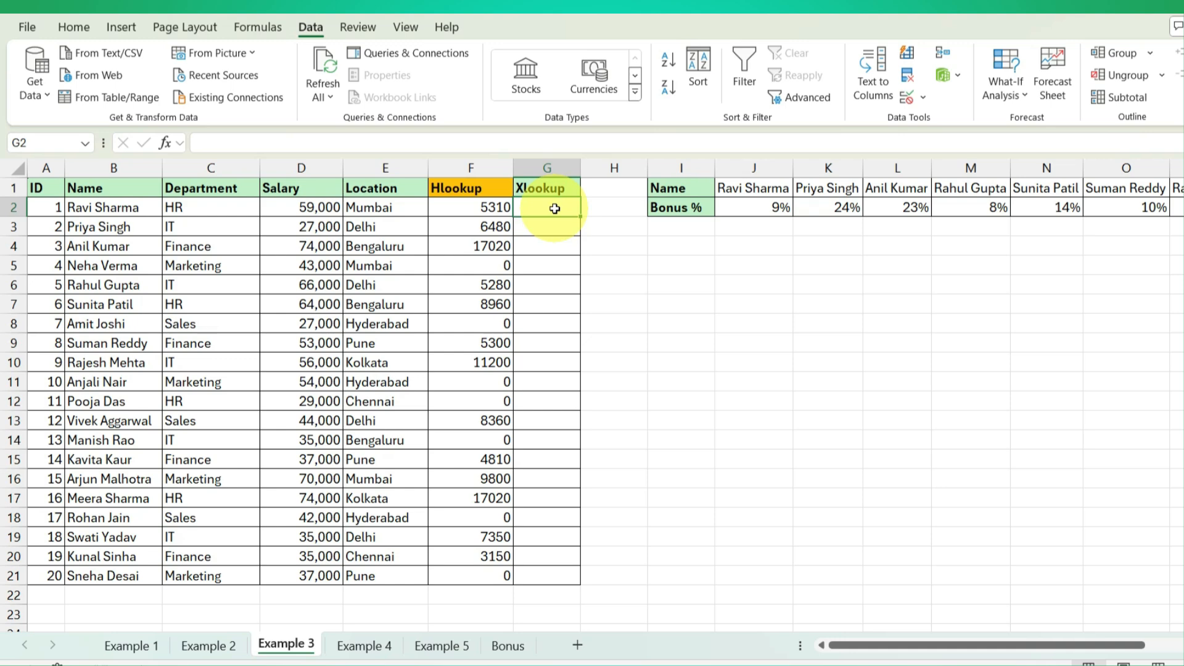
{"action": "type", "text": "=xlo"}
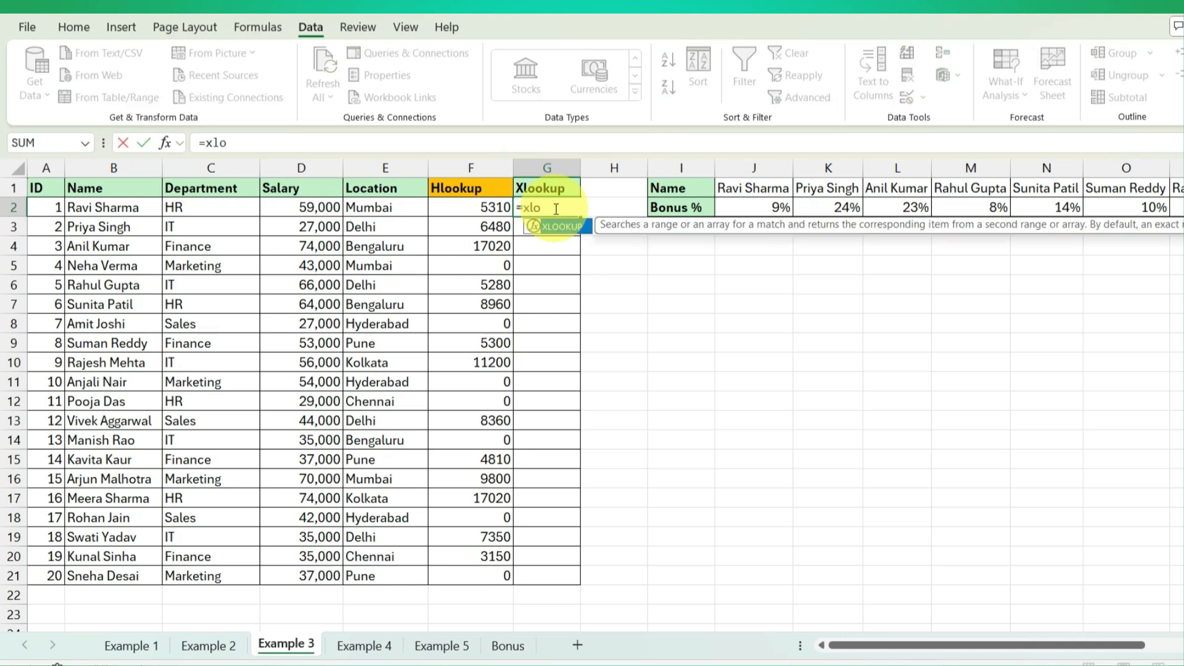
{"action": "key", "text": "Tab"}
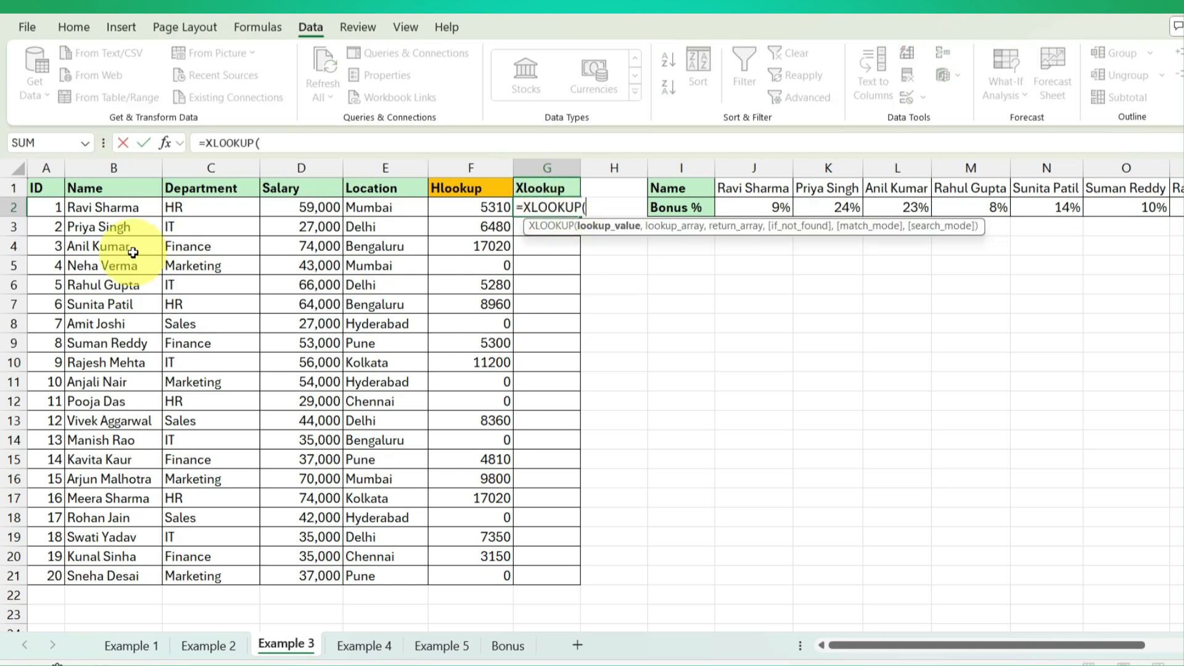
{"action": "left_click", "coordinate": [114, 208]}
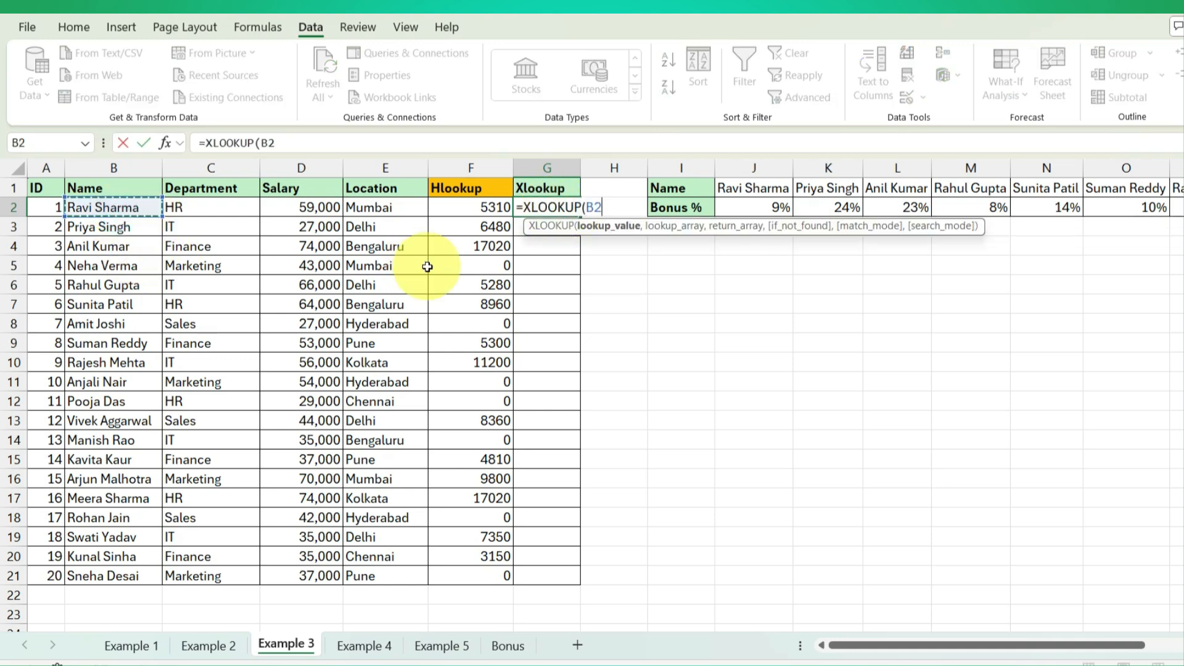
{"action": "type", "text": ","}
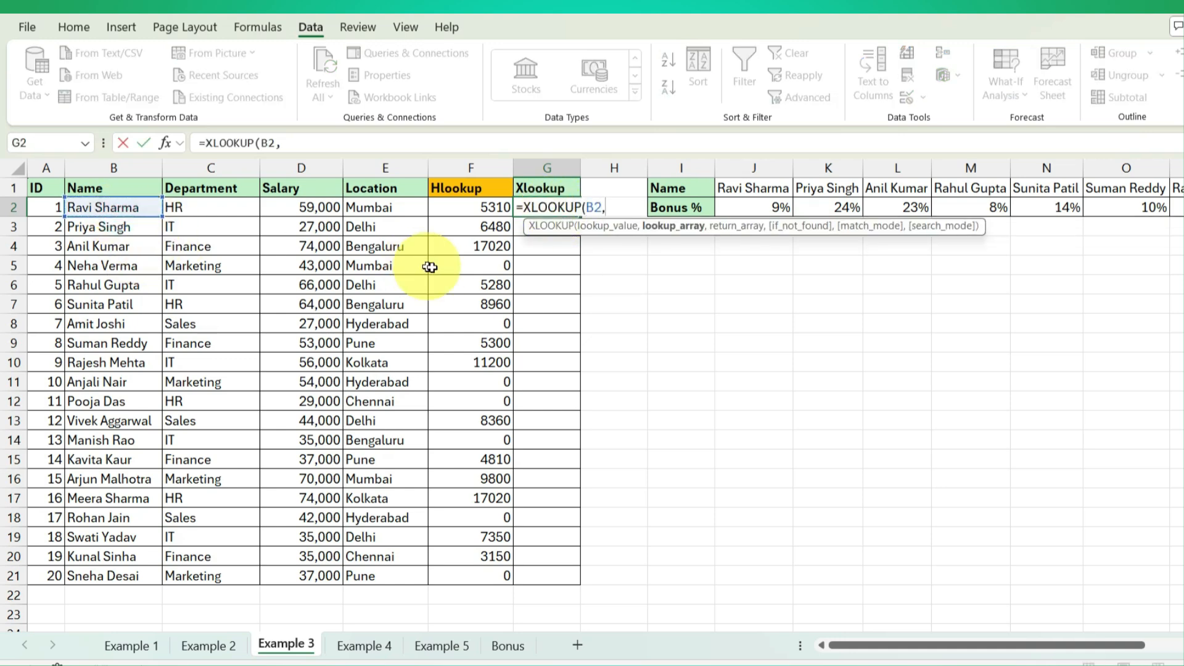
{"action": "left_click", "coordinate": [684, 185]}
{"action": "key", "text": "ctrl+shift+Right"}
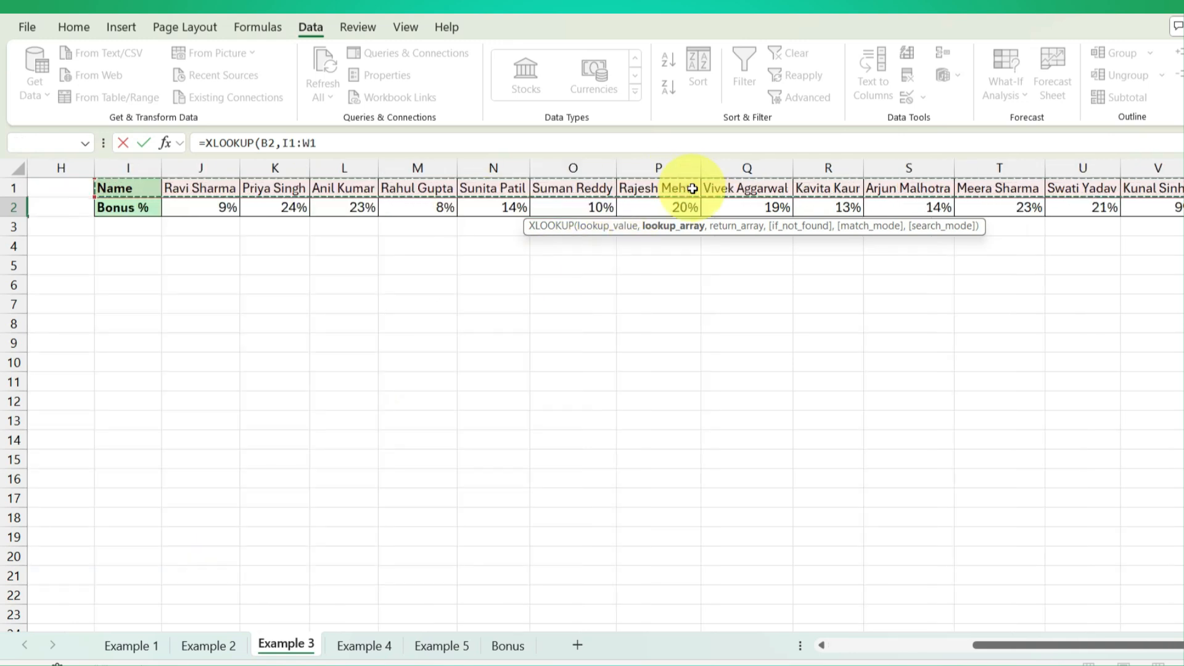
{"action": "key", "text": "F4"}
{"action": "type", "text": ","}
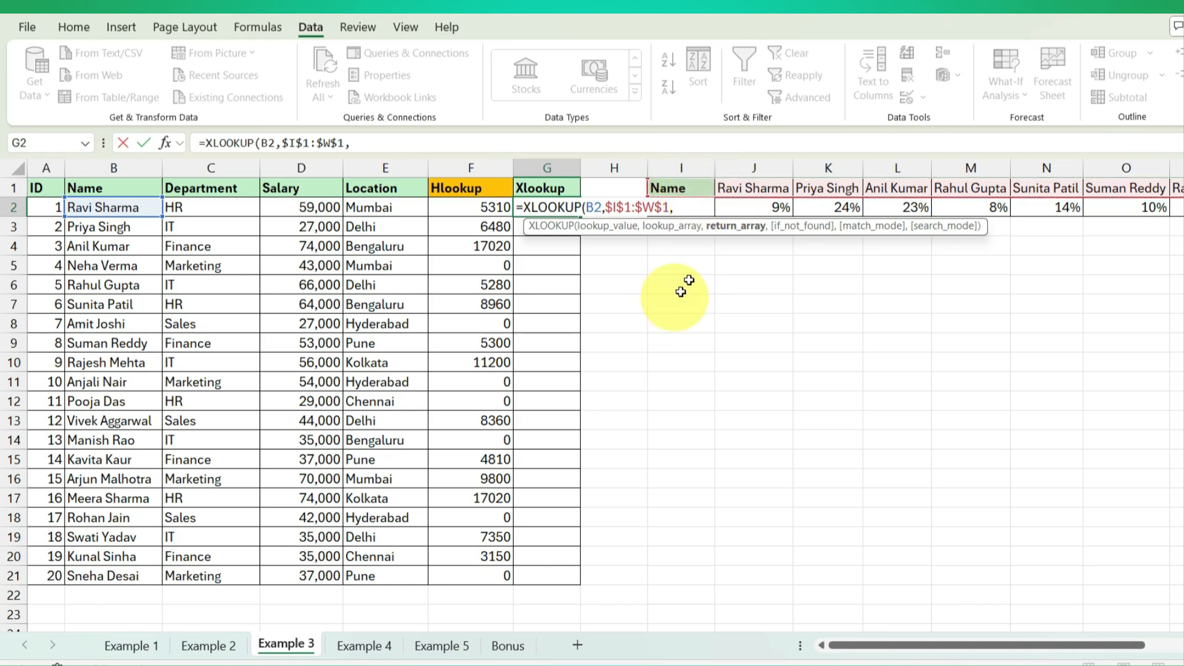
Step: Complete the G2 XLOOKUP with $I$2:$W$2 as the return array and fill it down to G21
{"action": "left_click", "coordinate": [835, 211]}
{"action": "key", "text": "ctrl+Right"}
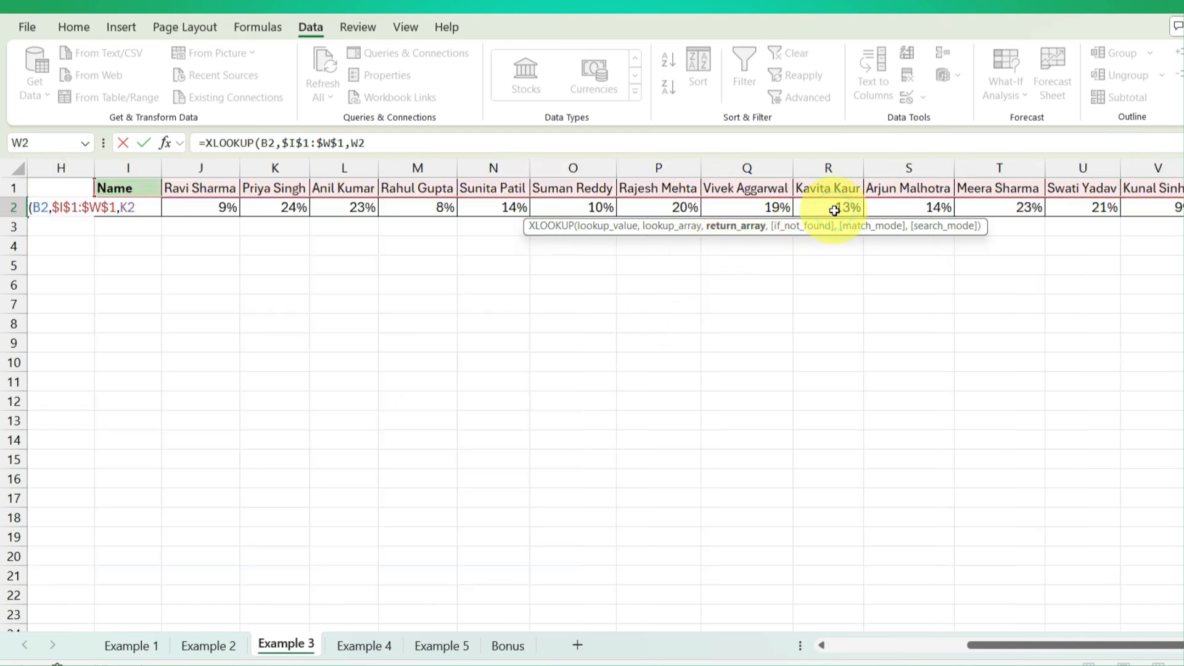
{"action": "key", "text": "ctrl+shift+Left"}
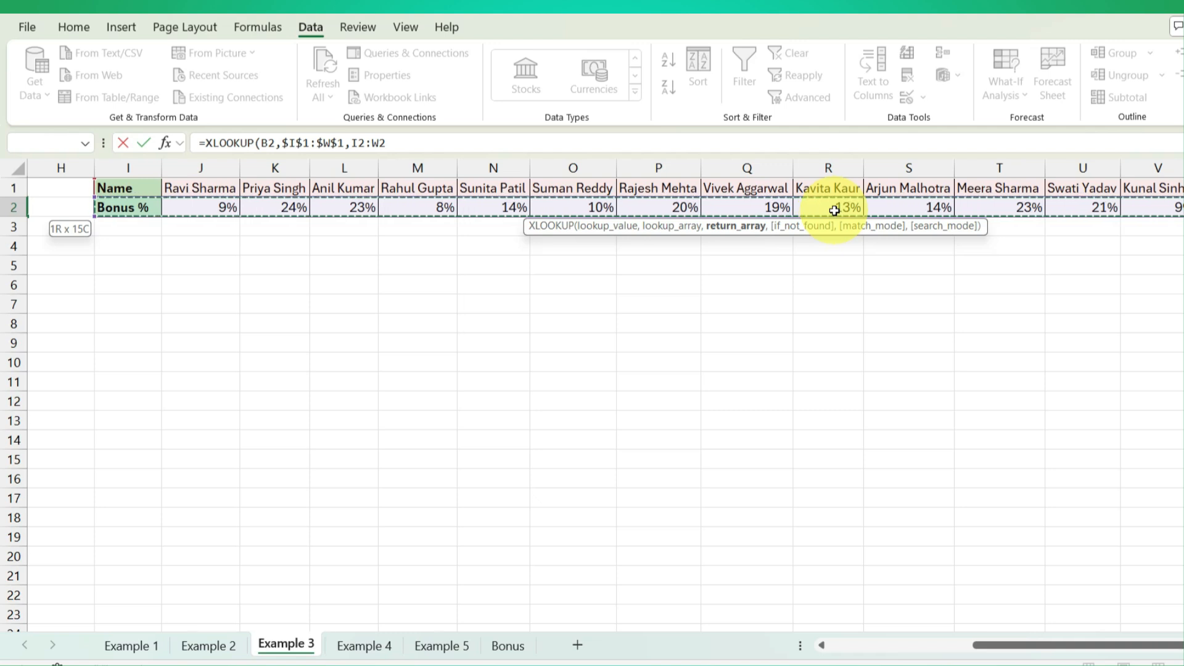
{"action": "key", "text": "F4"}
{"action": "key", "text": "Return"}
{"action": "key", "text": "Up"}
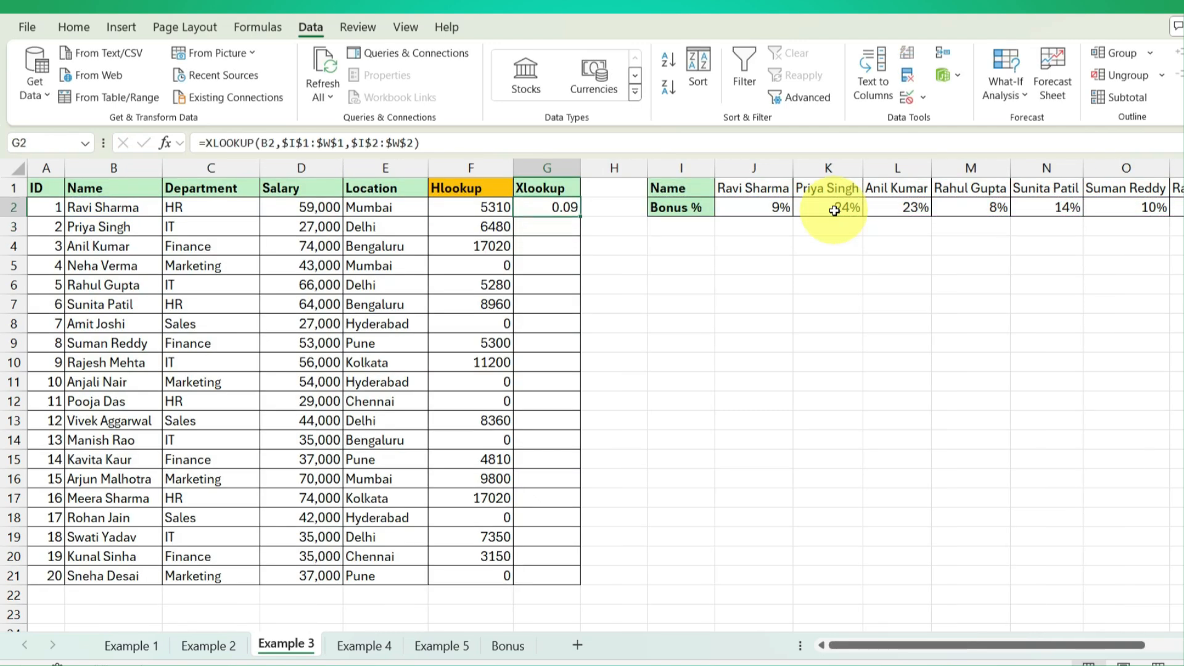
{"action": "double_click", "coordinate": [581, 216]}
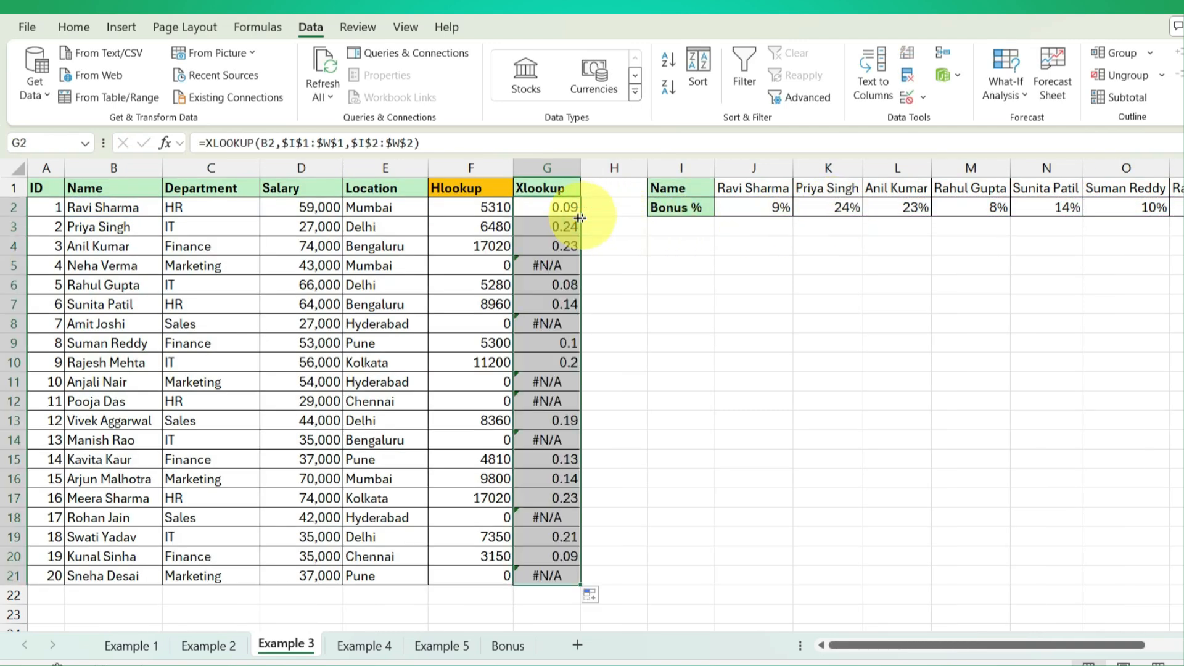
Step: Add 0 as the if_not_found argument of the G2 XLOOKUP and fill the formula down to G21
{"action": "left_click", "coordinate": [415, 143]}
{"action": "type", "text": ","}
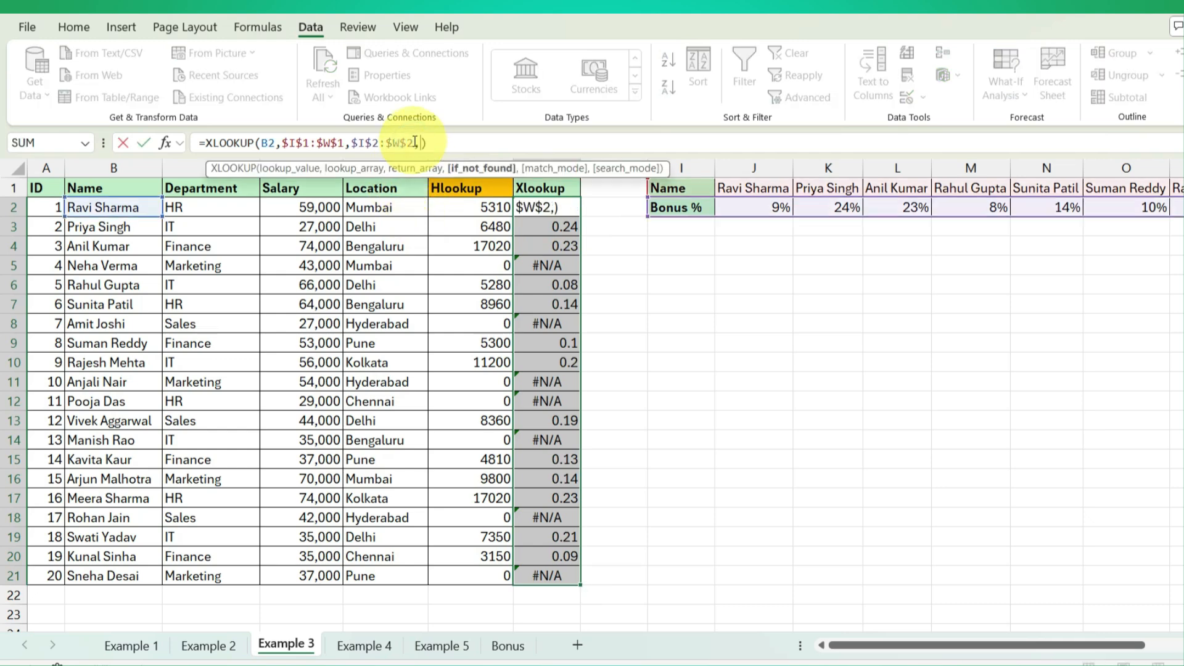
{"action": "key", "text": "BackSpace"}
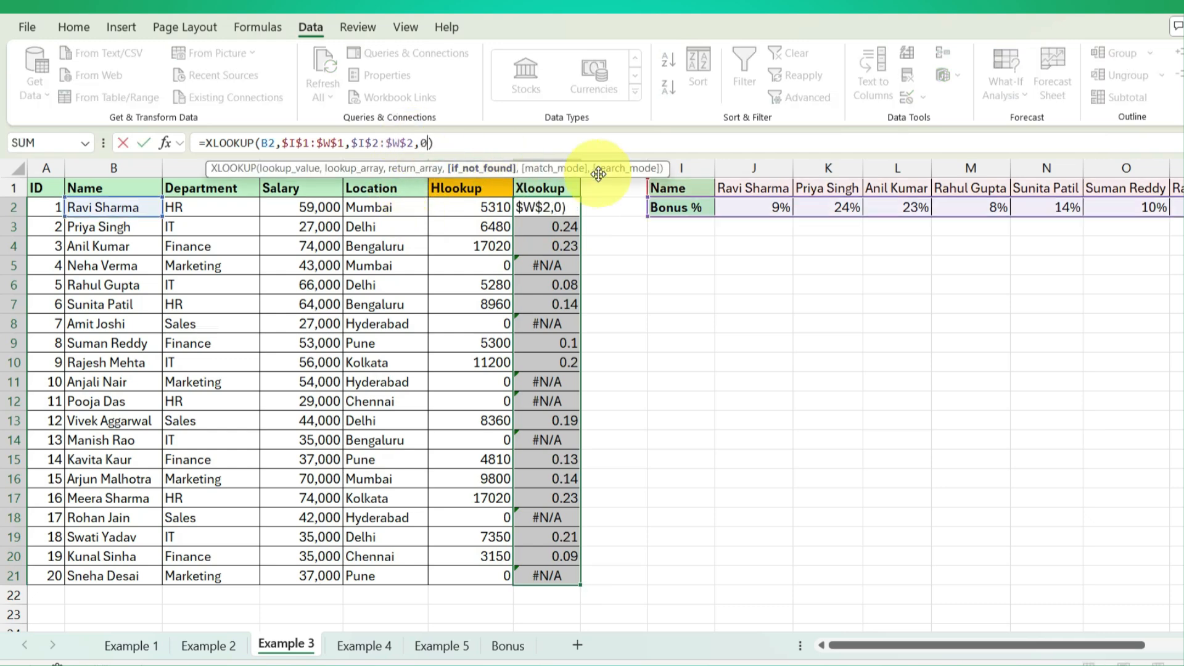
{"action": "key", "text": "Return"}
{"action": "key", "text": "ctrl+d"}
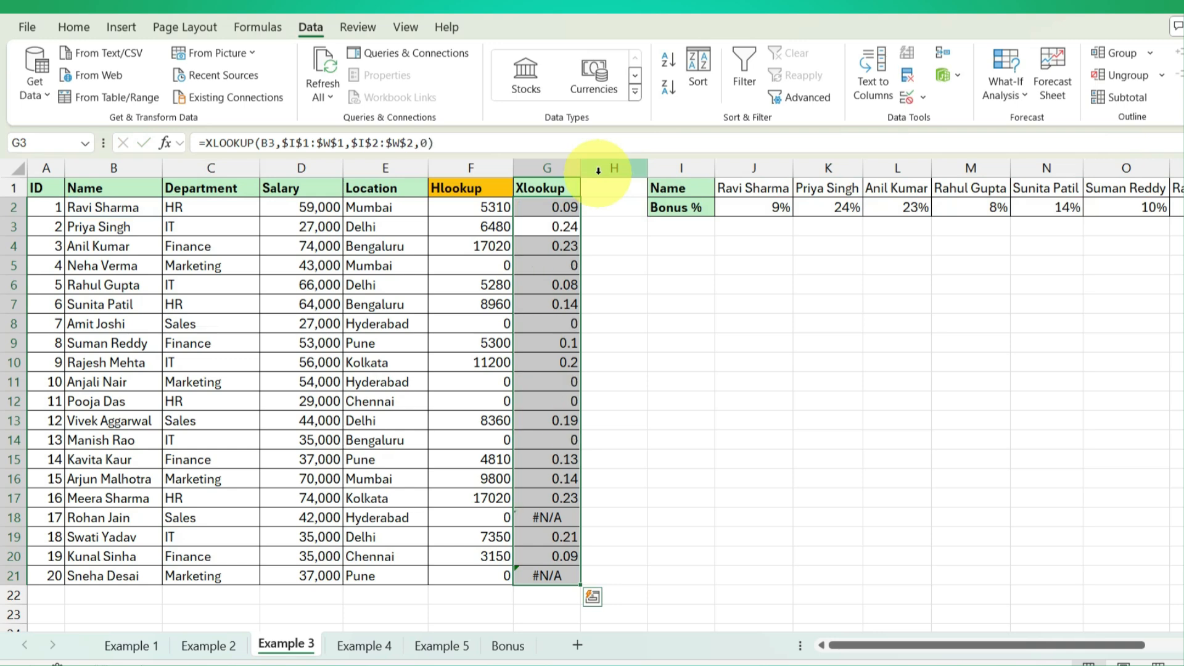
{"action": "left_click", "coordinate": [538, 204]}
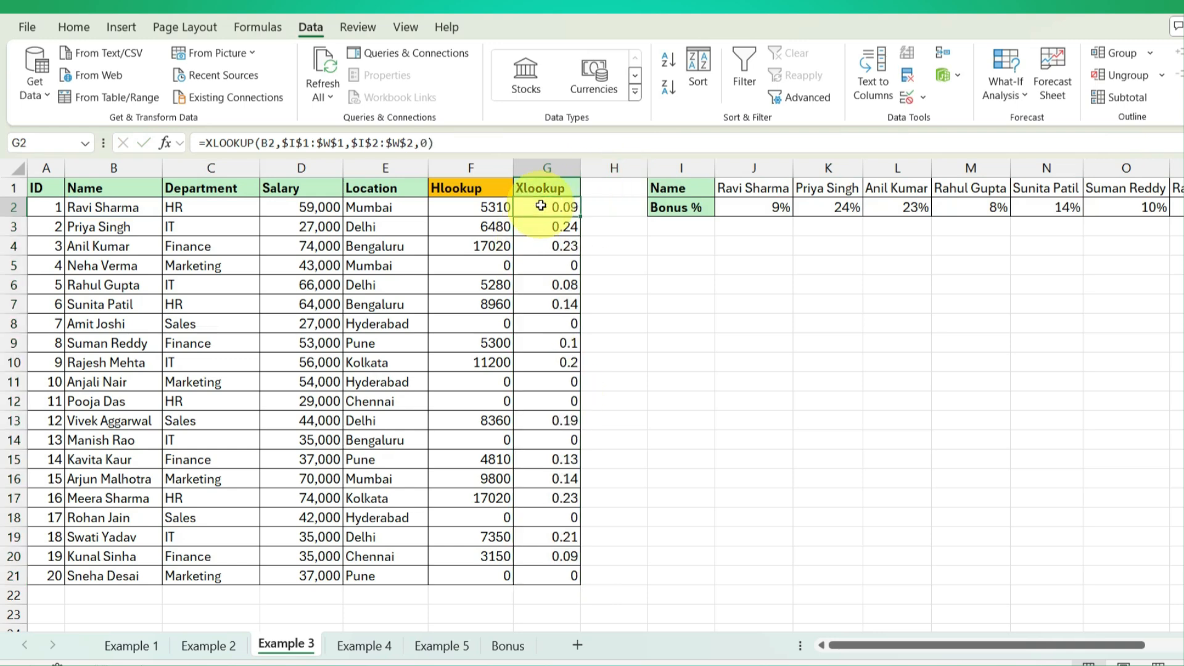
Step: Multiply the XLOOKUP in G2 by the salary in D2 and fill the formula down to G21
{"action": "left_click", "coordinate": [496, 148]}
{"action": "type", "text": "*"}
{"action": "left_click", "coordinate": [302, 208]}
{"action": "key", "text": "Return"}
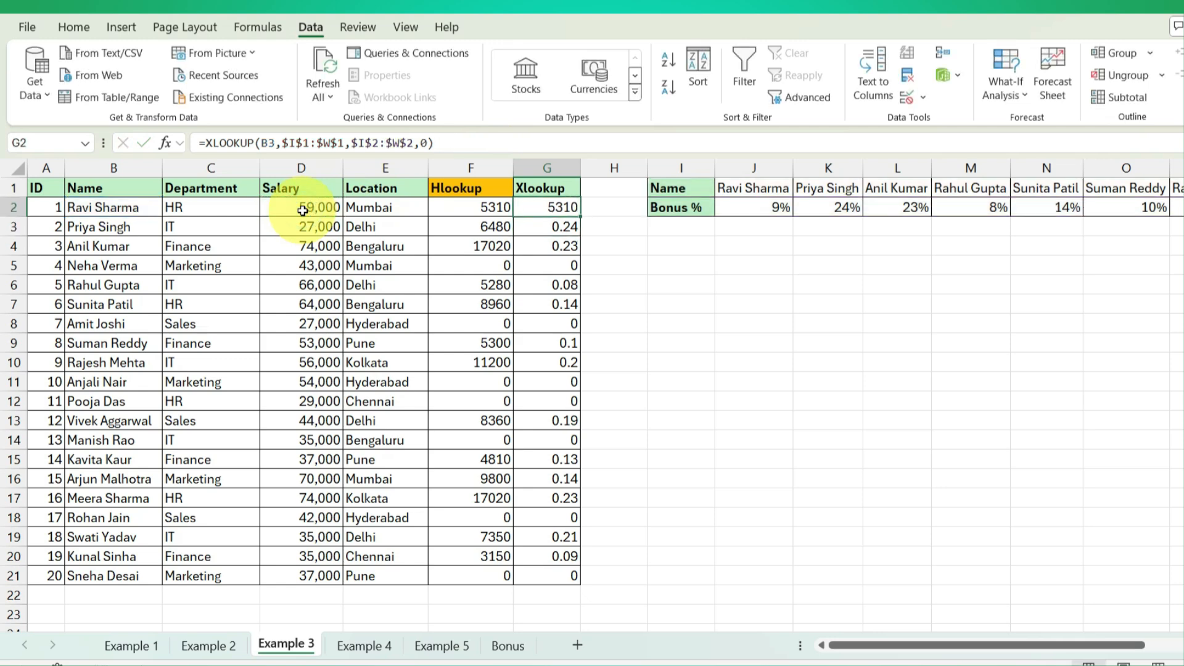
{"action": "key", "text": "ctrl+shift+Down"}
{"action": "key", "text": "ctrl+d"}
{"action": "left_click", "coordinate": [663, 306]}
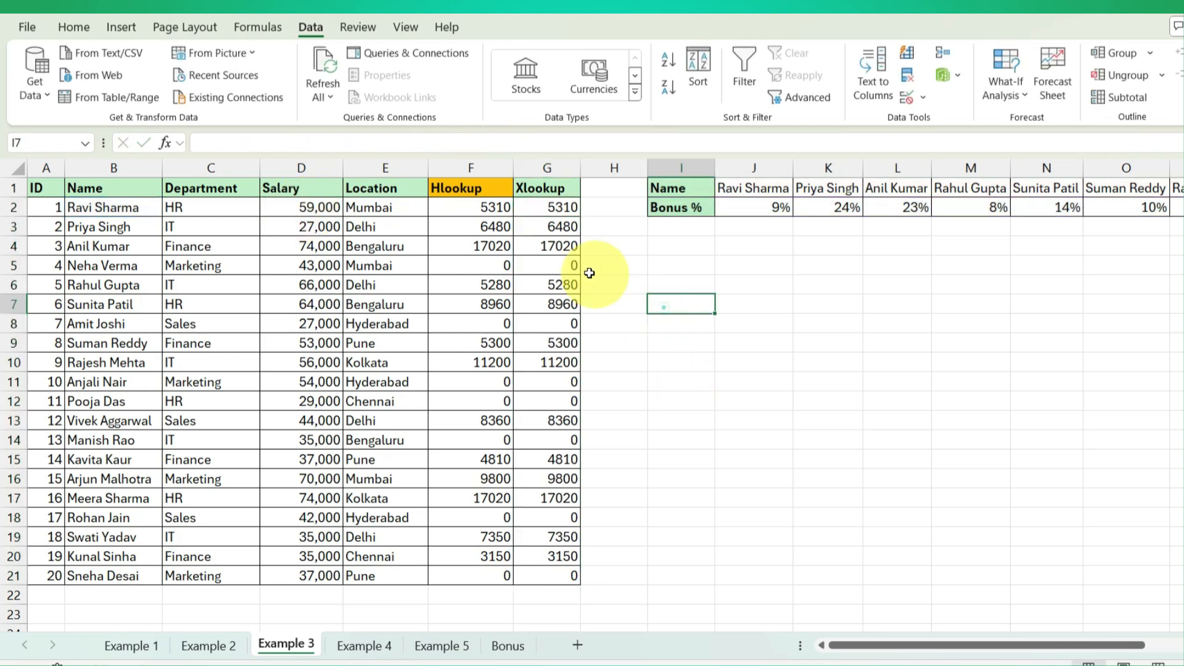
Step: Compare the Hlookup and Xlookup bonus results on Example 3 with the Vlookup and Xlookup results on Example 2
{"action": "left_click_drag", "start_coordinate": [549, 207], "coordinate": [485, 561]}
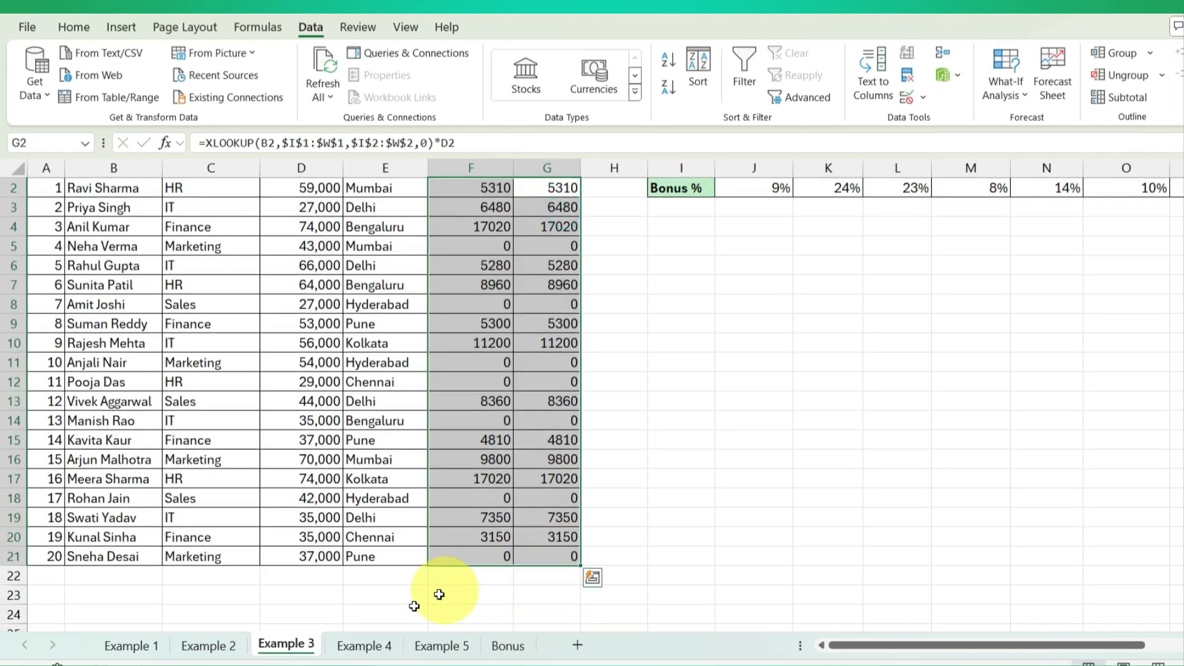
{"action": "left_click", "coordinate": [216, 645]}
{"action": "left_click", "coordinate": [496, 210]}
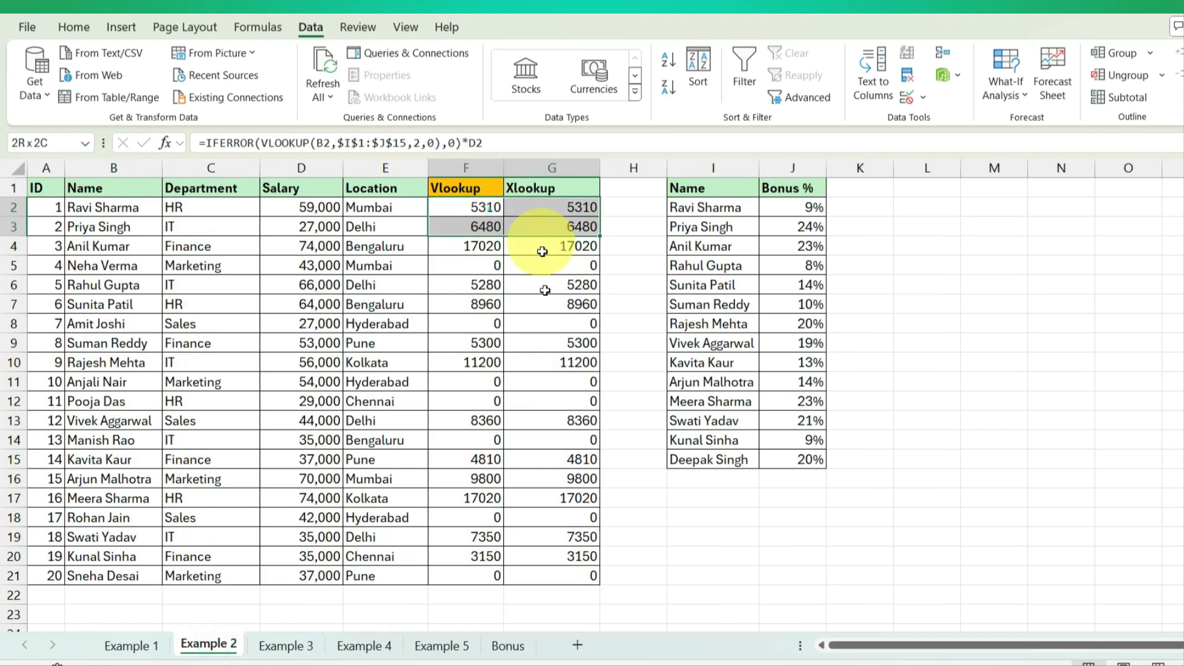
{"action": "left_click_drag", "start_coordinate": [512, 213], "coordinate": [503, 641]}
{"action": "left_click", "coordinate": [285, 644]}
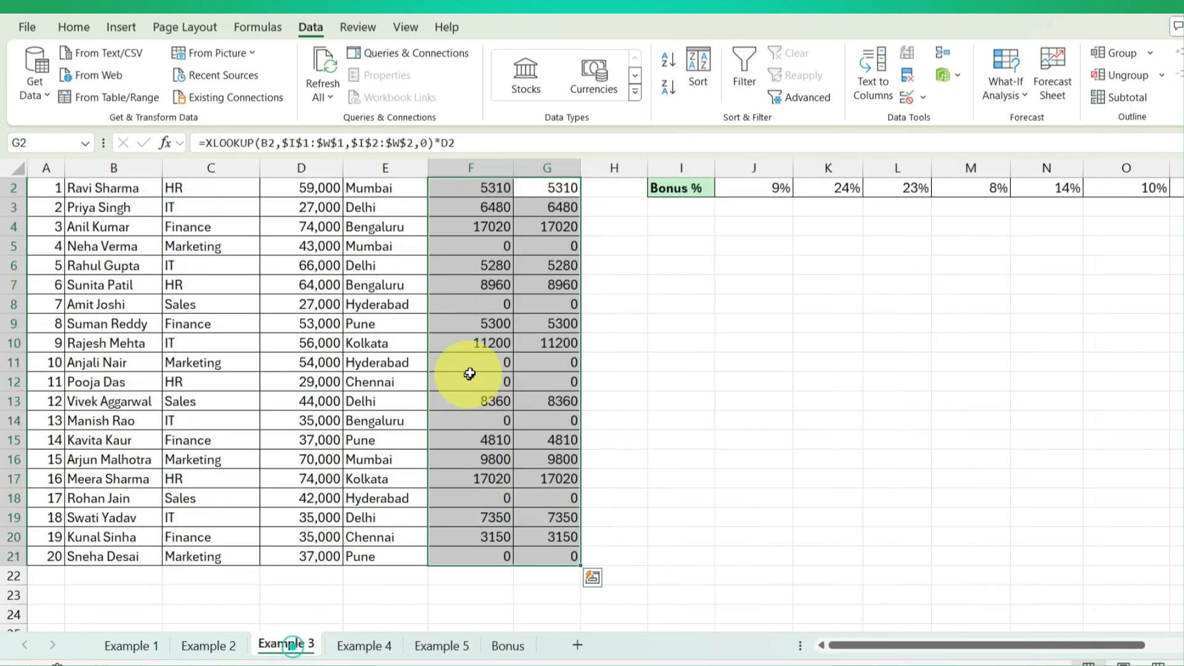
{"action": "scroll", "coordinate": [468, 378], "scroll_direction": "up", "scroll_amount": 1}
{"action": "left_click", "coordinate": [488, 208]}
Step: Compare the vertical bonus table on Example 2 with the horizontal one on Example 3, and review Example 3's HLOOKUP and XLOOKUP formulas
{"action": "left_click", "coordinate": [209, 646]}
{"action": "scroll", "coordinate": [582, 296], "scroll_direction": "up", "scroll_amount": 1}
{"action": "left_click_drag", "start_coordinate": [684, 188], "coordinate": [786, 459]}
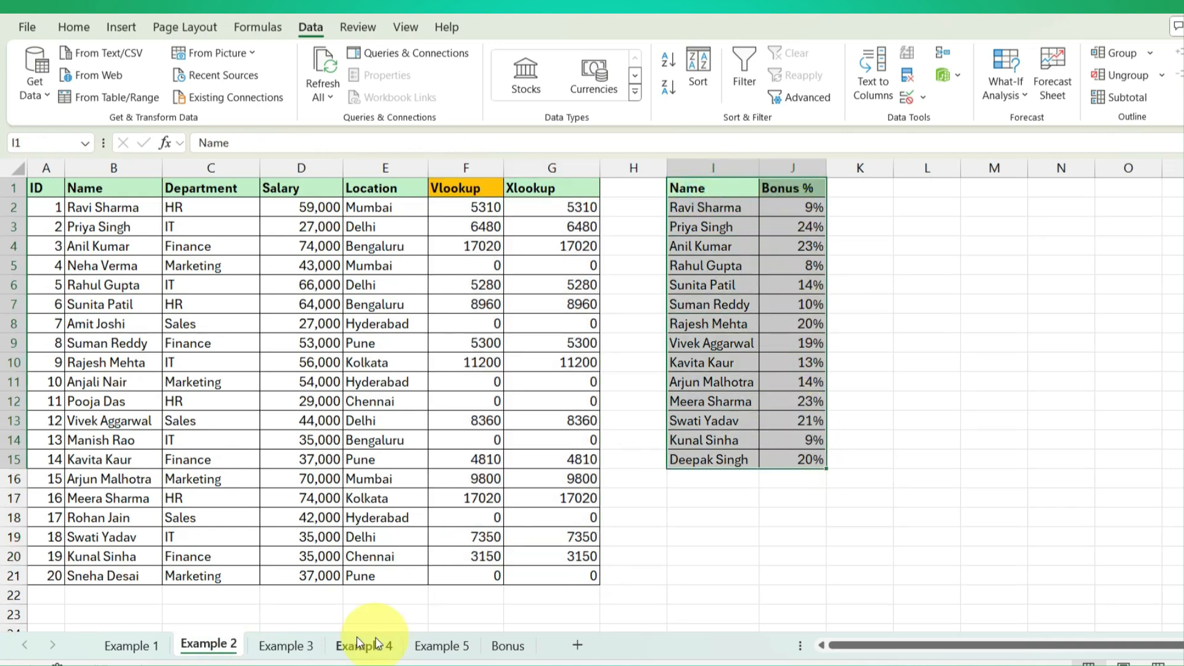
{"action": "left_click", "coordinate": [285, 646]}
{"action": "left_click_drag", "start_coordinate": [669, 188], "coordinate": [759, 207]}
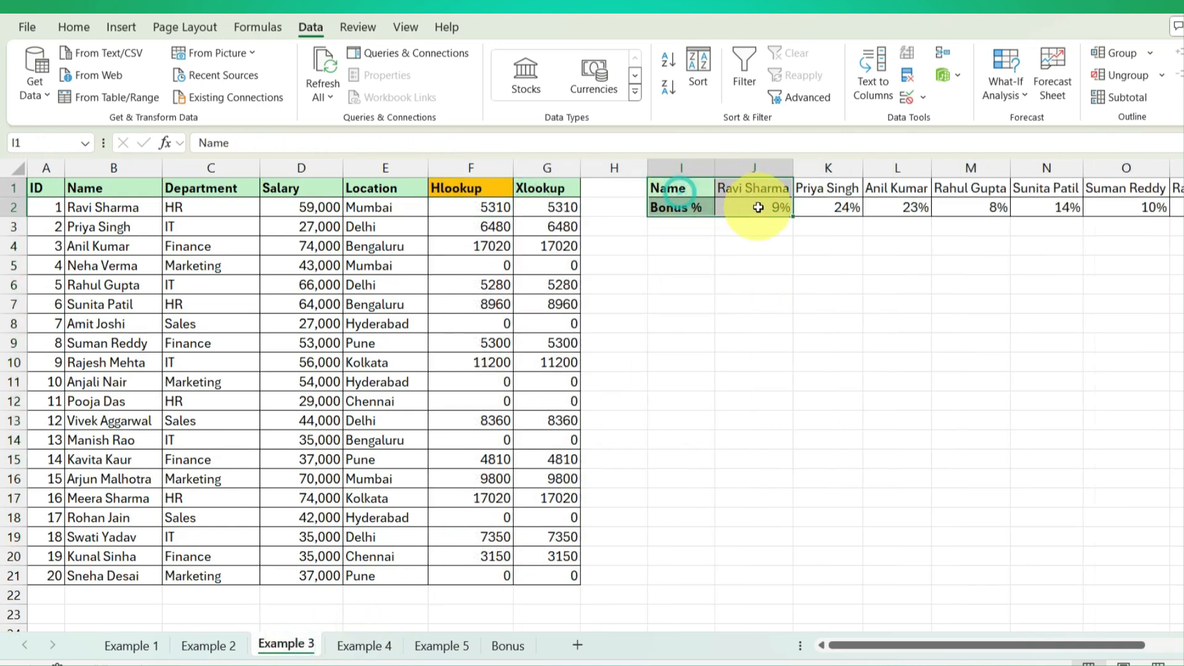
{"action": "left_click", "coordinate": [475, 230]}
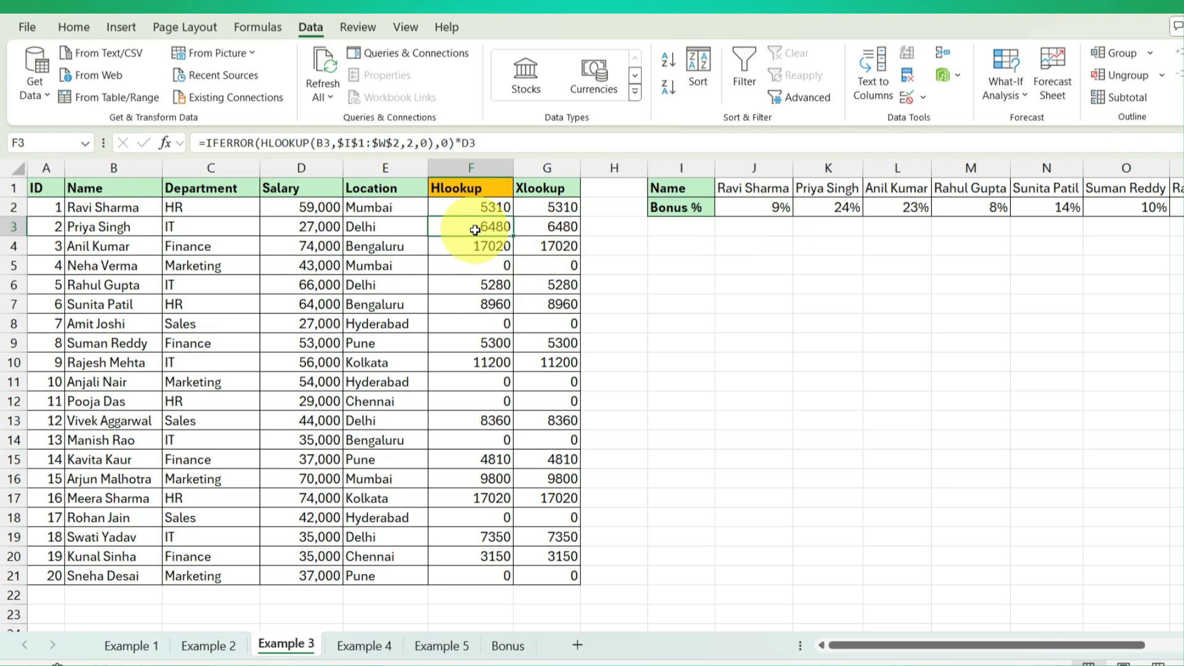
{"action": "left_click", "coordinate": [550, 207]}
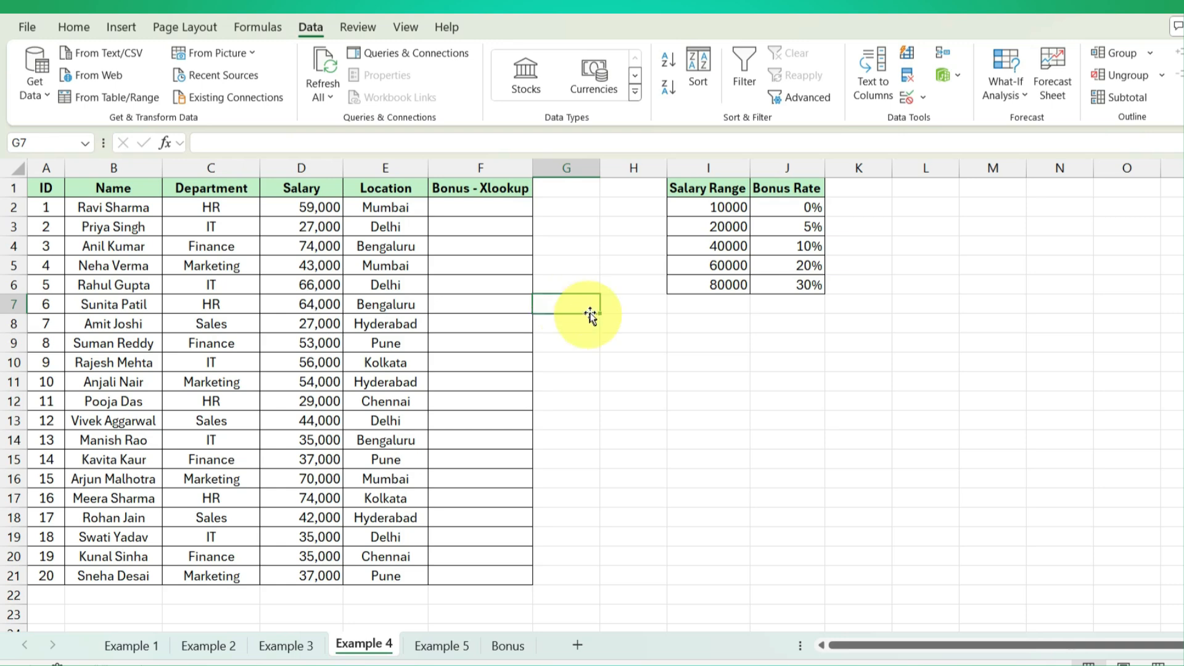
Step: Review the empty Bonus - Xlookup column on Example 4 and the bonus percentages assigned per employee name on Example 2
{"action": "left_click_drag", "start_coordinate": [518, 207], "coordinate": [485, 574]}
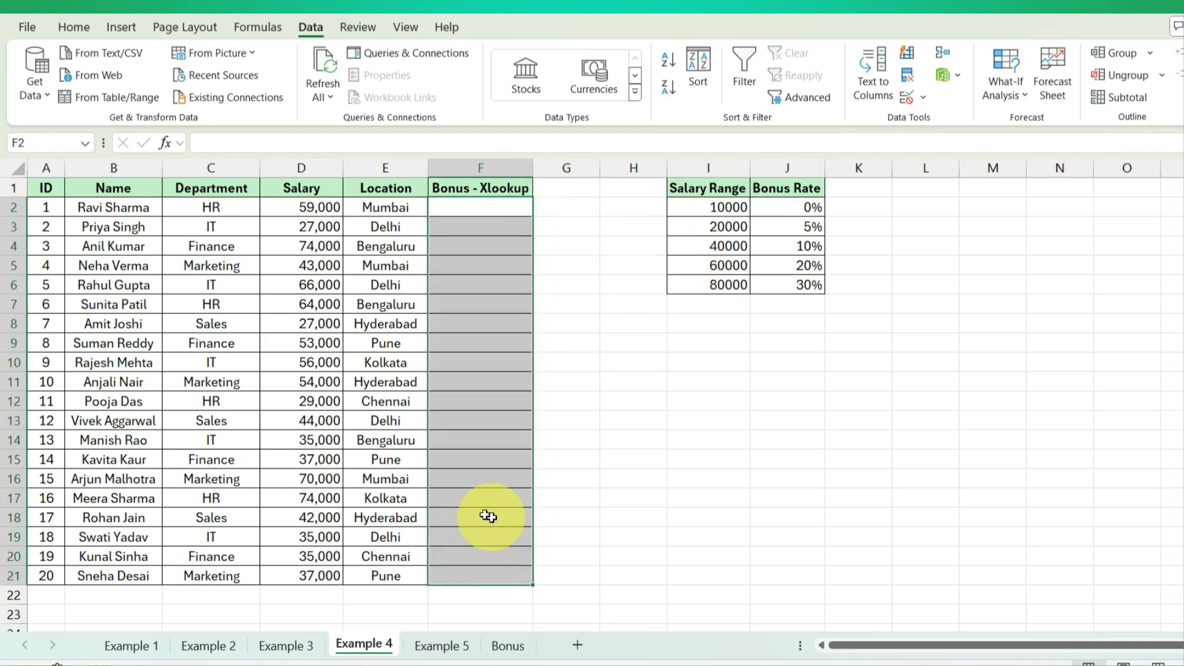
{"action": "left_click", "coordinate": [215, 653]}
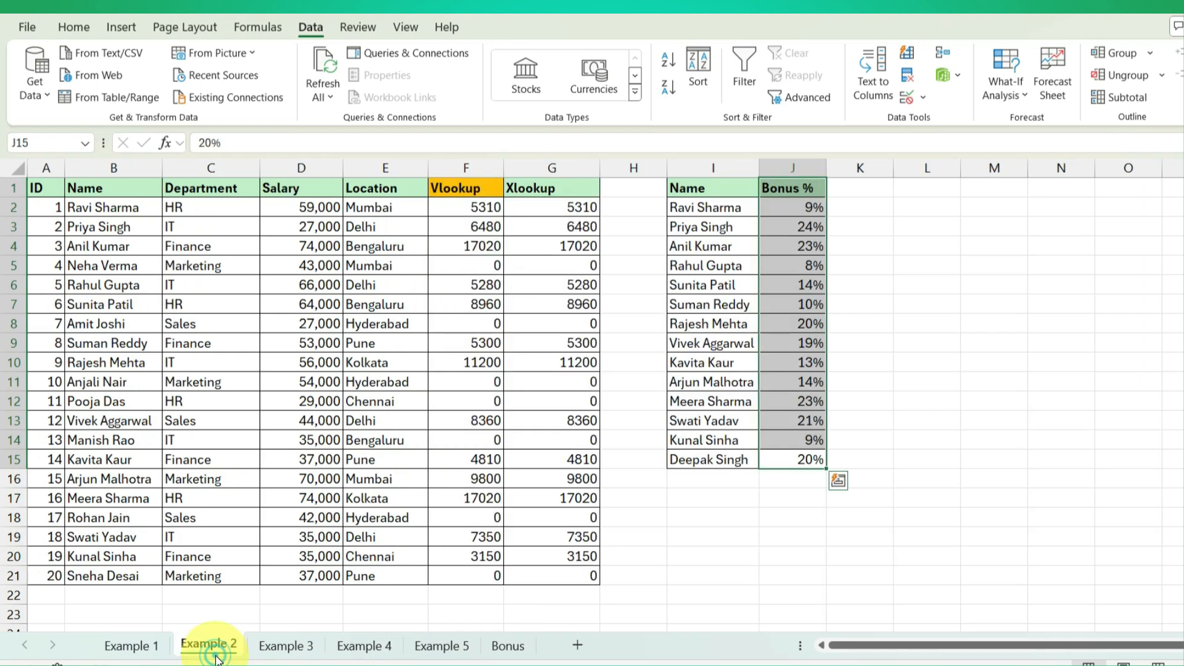
{"action": "left_click", "coordinate": [471, 341]}
{"action": "left_click_drag", "start_coordinate": [713, 185], "coordinate": [792, 460]}
{"action": "left_click_drag", "start_coordinate": [783, 210], "coordinate": [807, 457]}
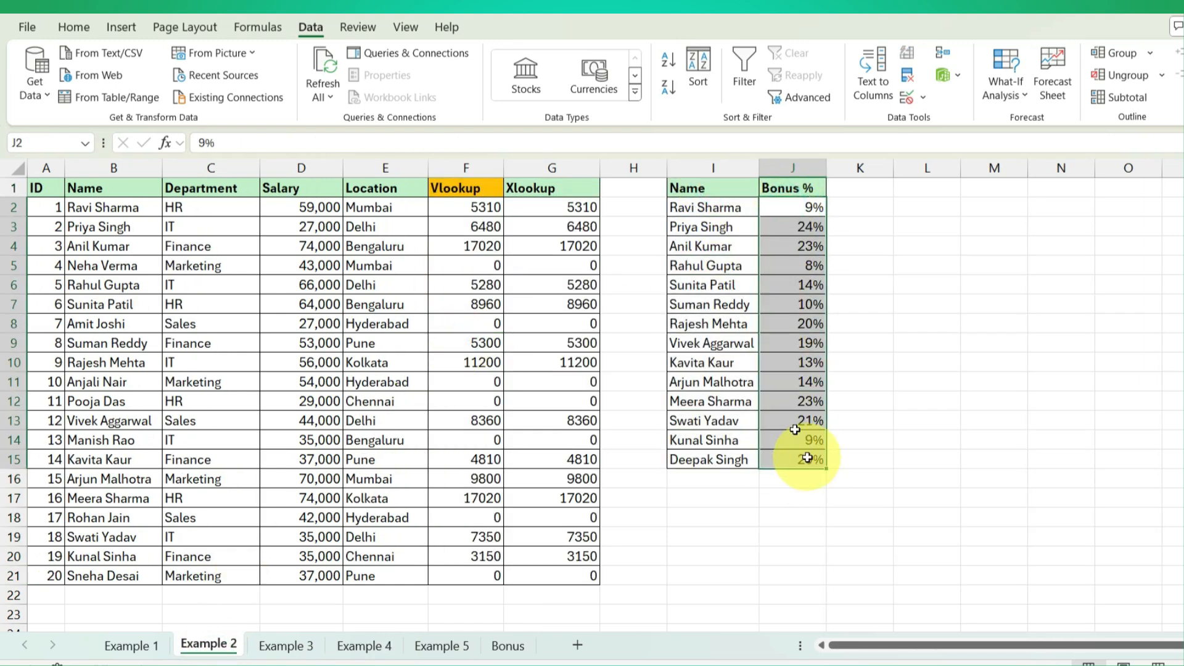
{"action": "left_click", "coordinate": [697, 206]}
{"action": "left_click", "coordinate": [787, 207]}
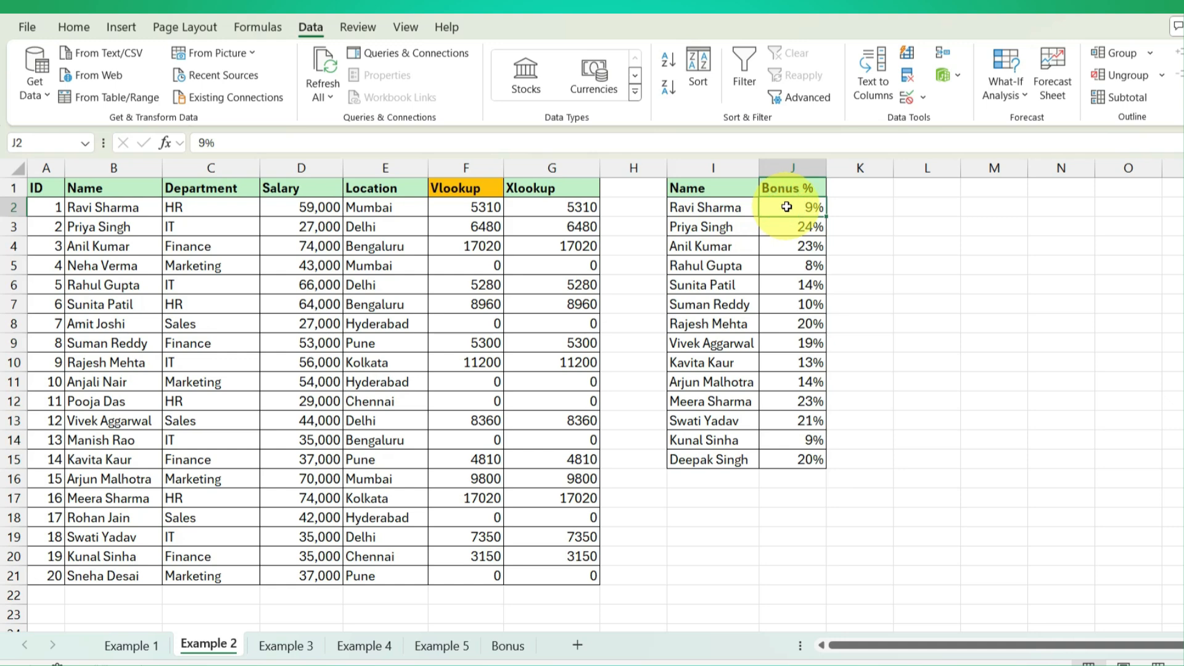
{"action": "left_click_drag", "start_coordinate": [707, 267], "coordinate": [803, 271]}
{"action": "left_click_drag", "start_coordinate": [687, 287], "coordinate": [787, 291]}
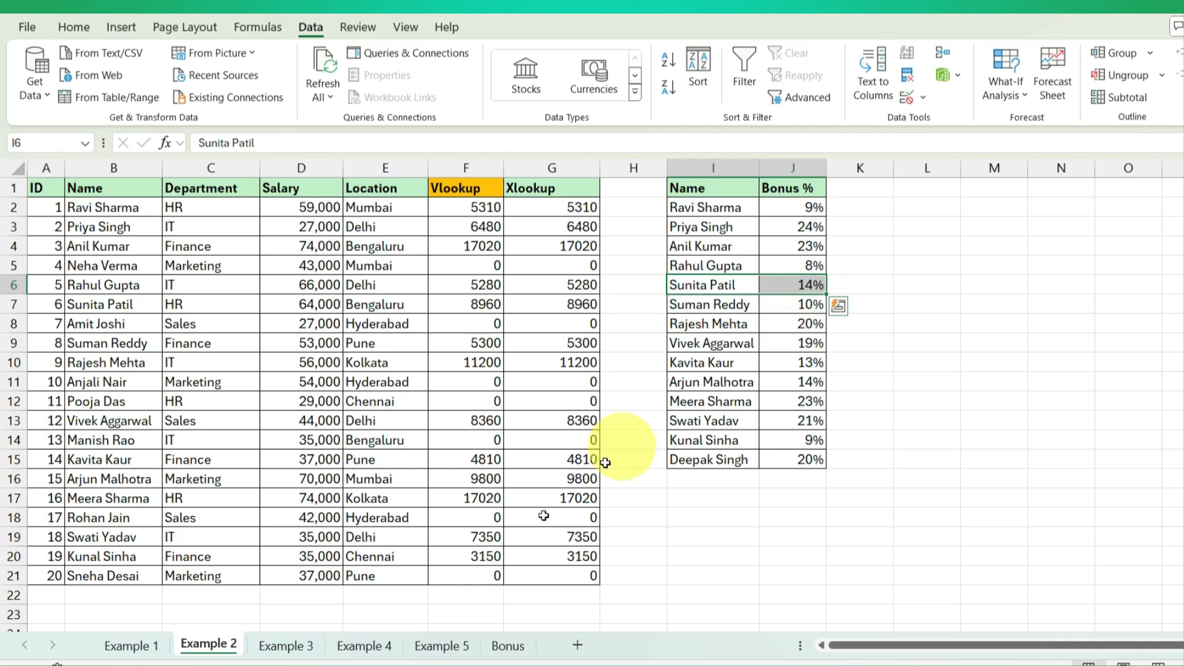
Step: On Example 4, examine the Salary Range and Bonus Rate table alongside the employee data and the Bonus - Xlookup column
{"action": "left_click", "coordinate": [378, 645]}
{"action": "left_click_drag", "start_coordinate": [728, 207], "coordinate": [784, 285]}
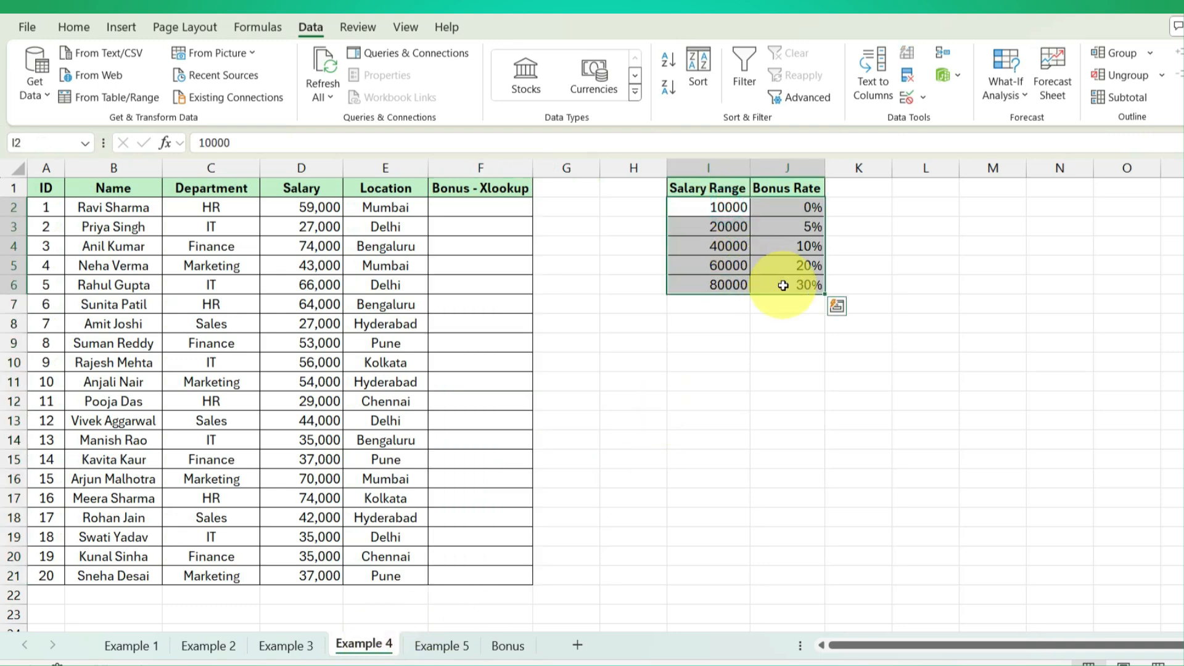
{"action": "left_click", "coordinate": [478, 207]}
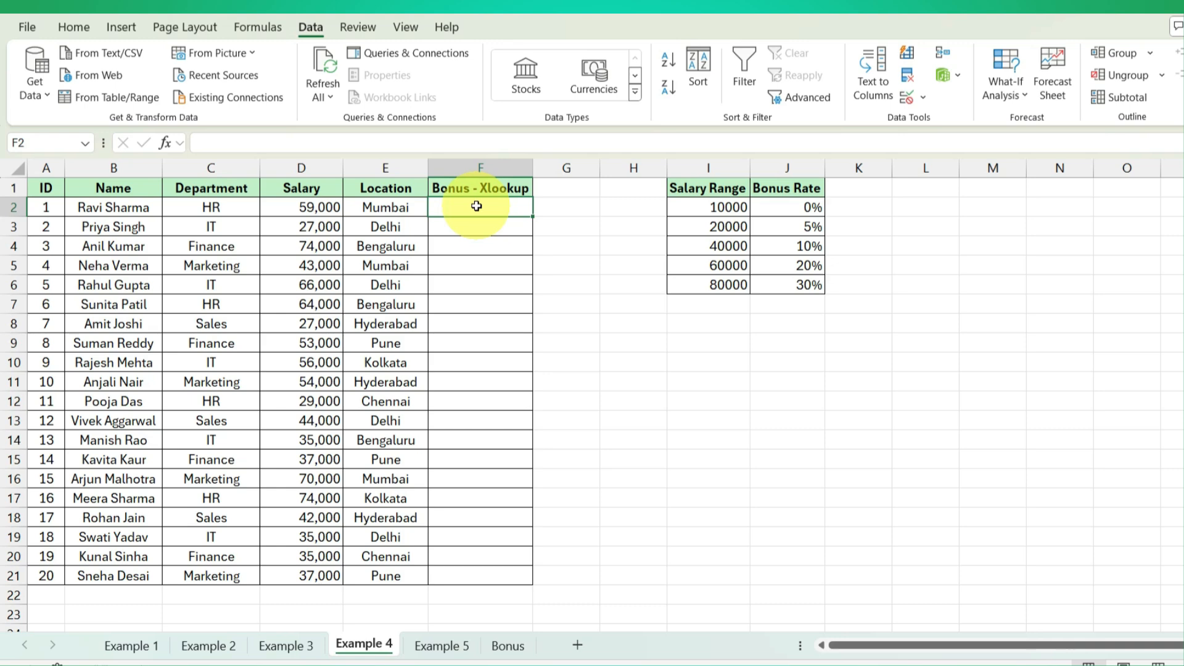
{"action": "left_click", "coordinate": [823, 252]}
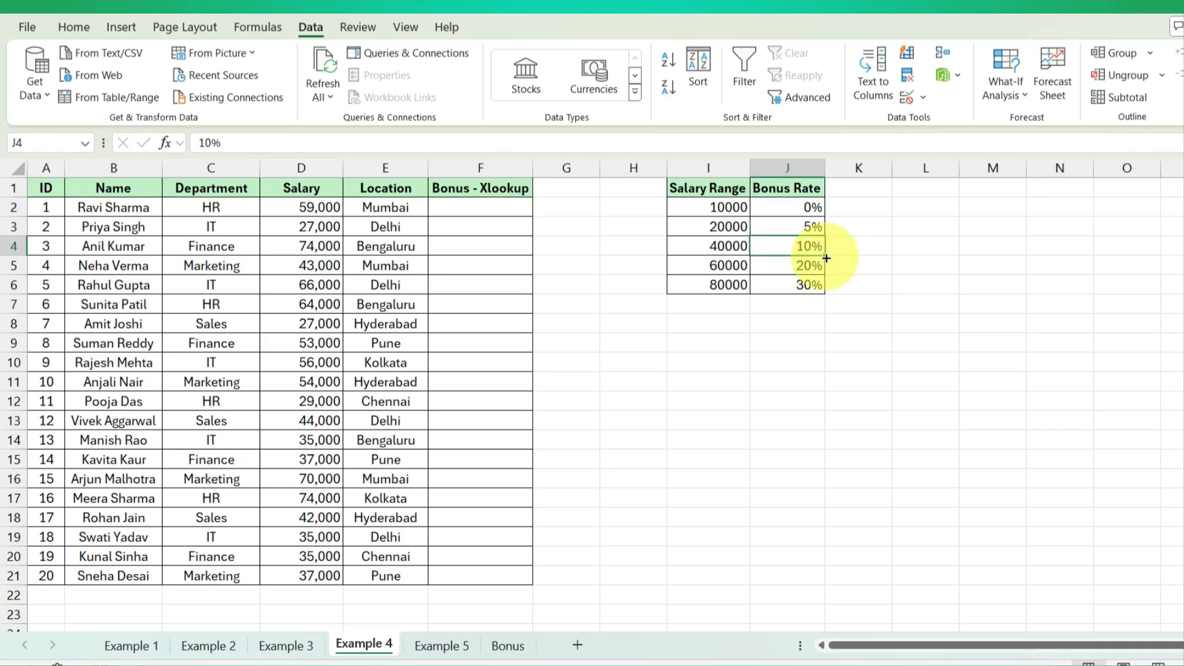
{"action": "left_click_drag", "start_coordinate": [46, 188], "coordinate": [476, 570]}
{"action": "left_click_drag", "start_coordinate": [468, 221], "coordinate": [476, 550]}
{"action": "left_click", "coordinate": [834, 363]}
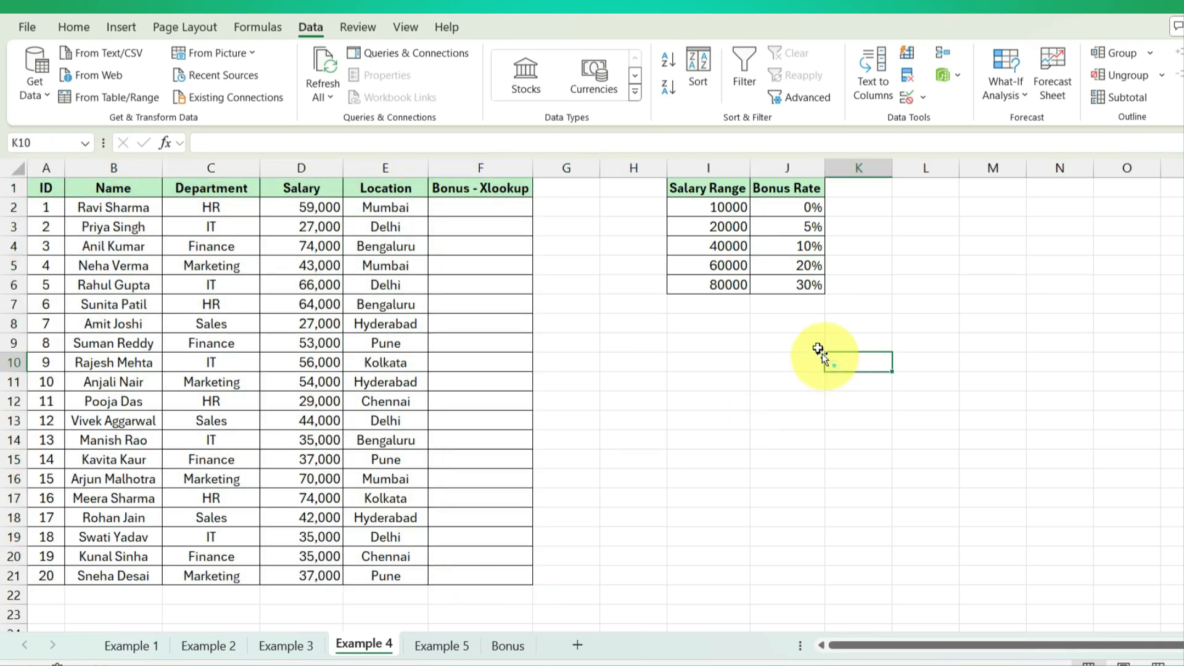
{"action": "left_click_drag", "start_coordinate": [730, 197], "coordinate": [820, 283]}
{"action": "left_click", "coordinate": [790, 344]}
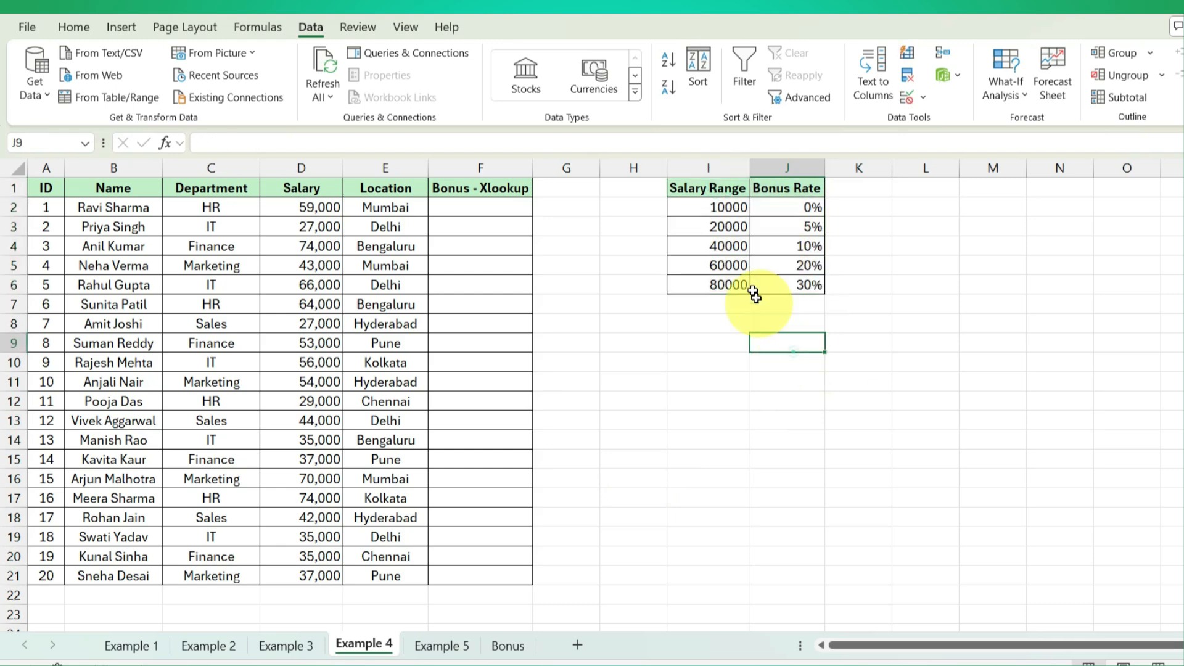
{"action": "left_click", "coordinate": [723, 206]}
{"action": "left_click", "coordinate": [784, 212]}
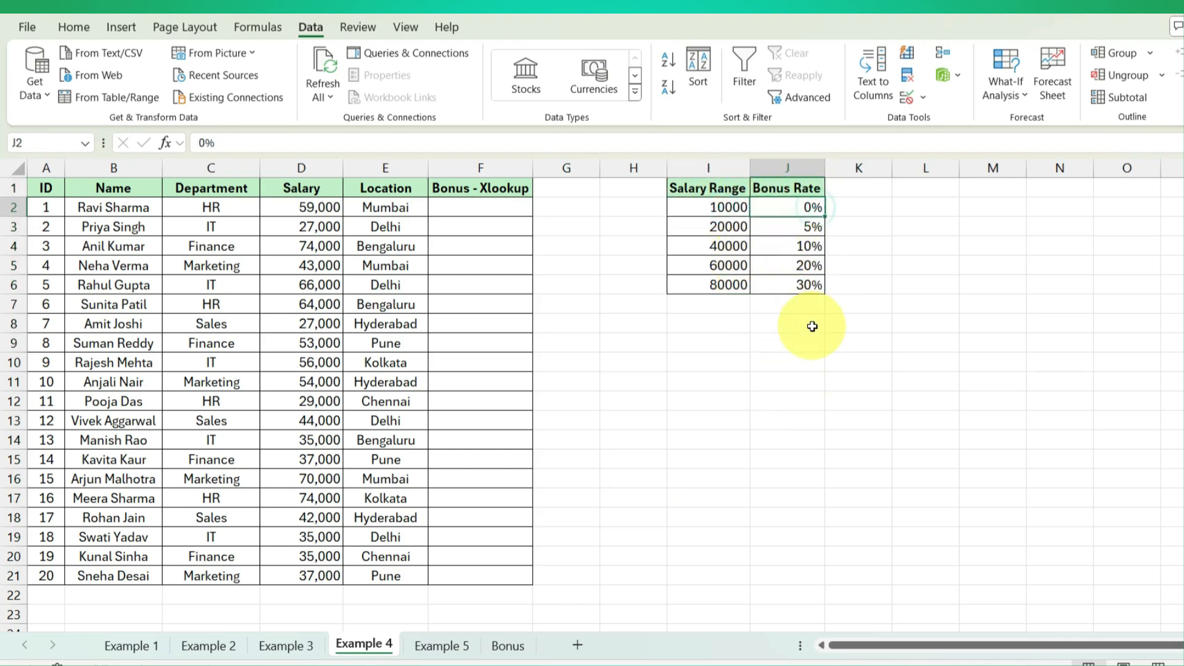
Step: Examine how each threshold in the Salary Range column pairs with its Bonus Rate in the lookup table
{"action": "left_click_drag", "start_coordinate": [727, 208], "coordinate": [728, 227]}
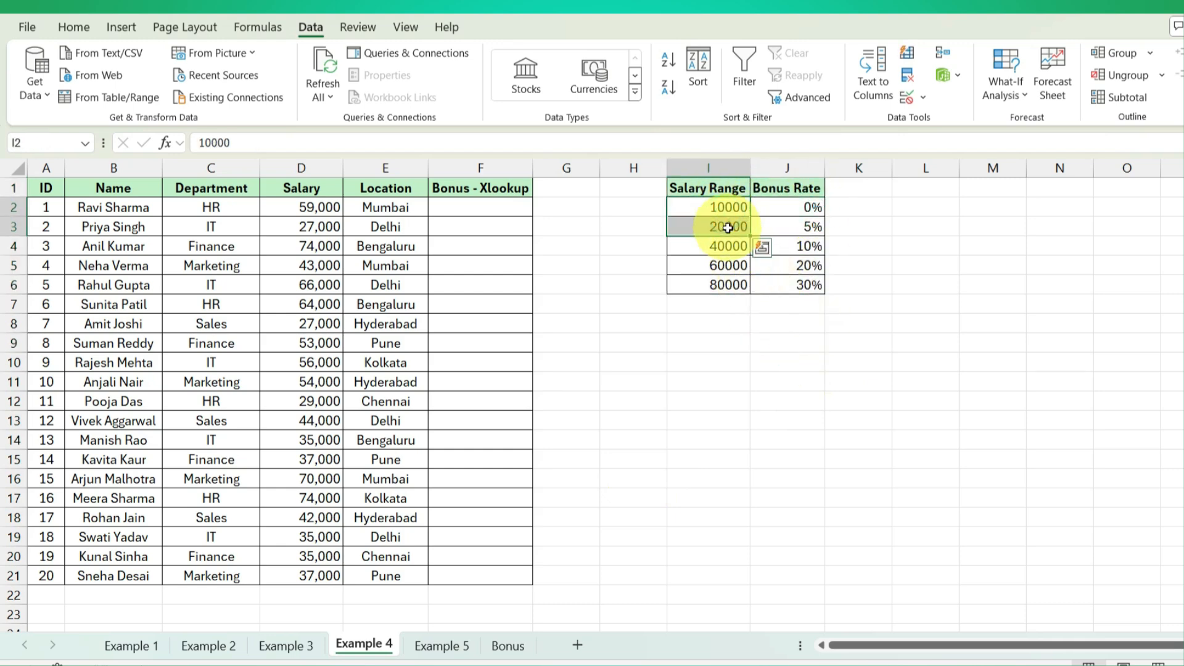
{"action": "left_click", "coordinate": [802, 206]}
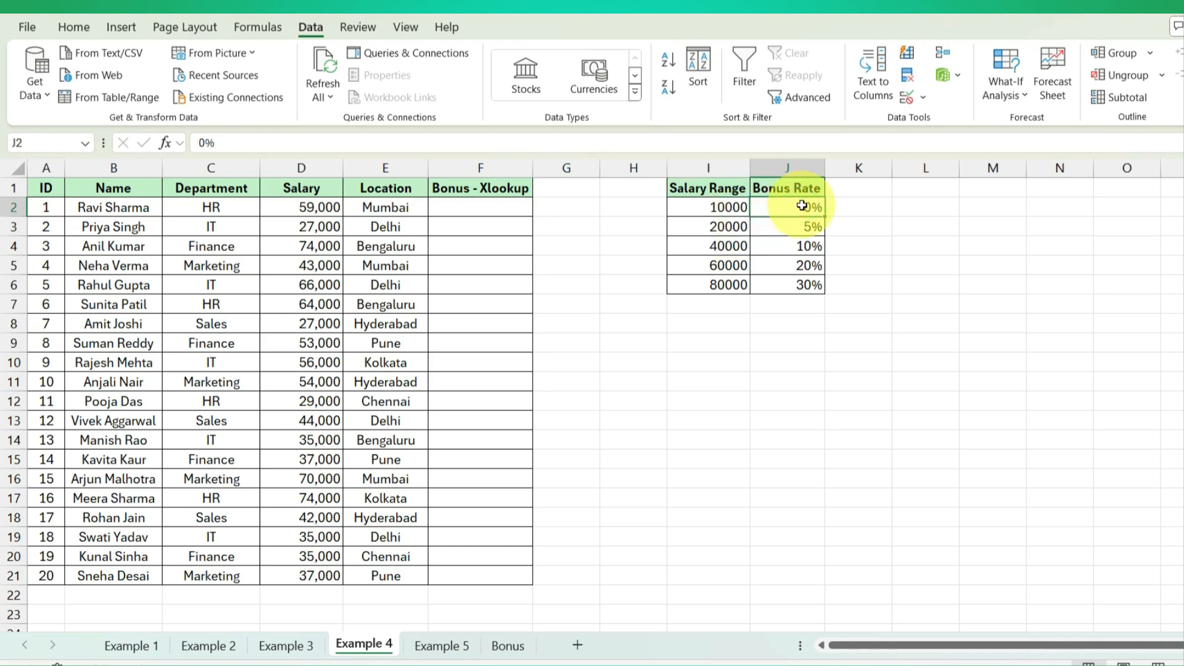
{"action": "left_click", "coordinate": [718, 227]}
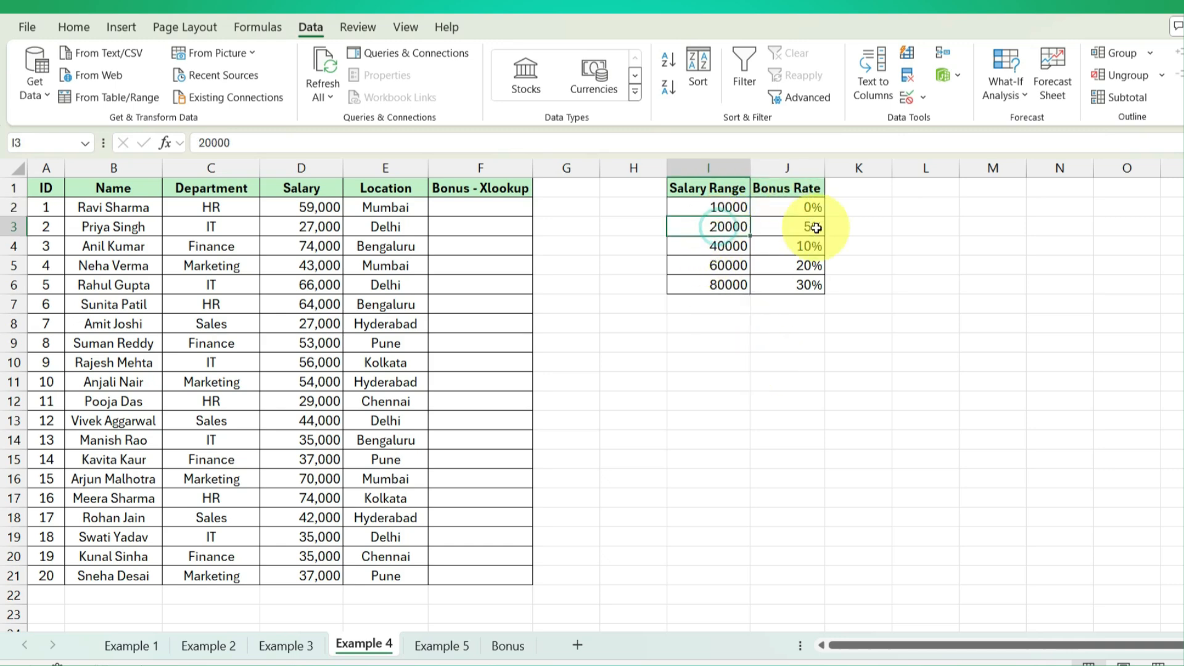
{"action": "left_click", "coordinate": [783, 230]}
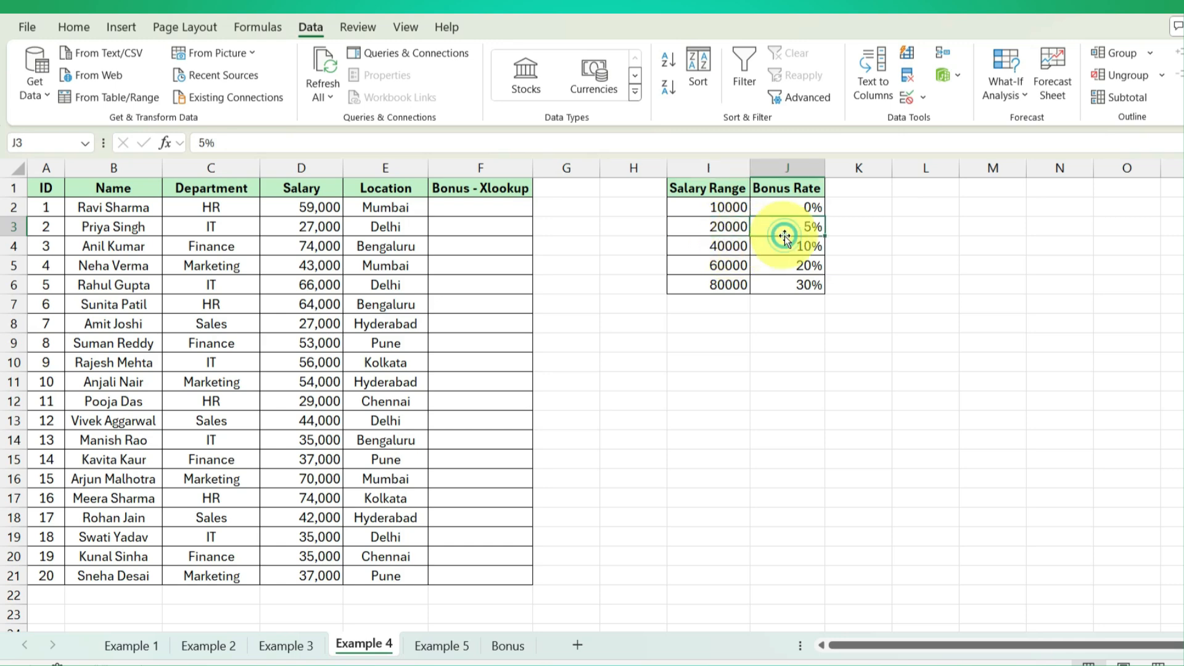
{"action": "left_click", "coordinate": [715, 250]}
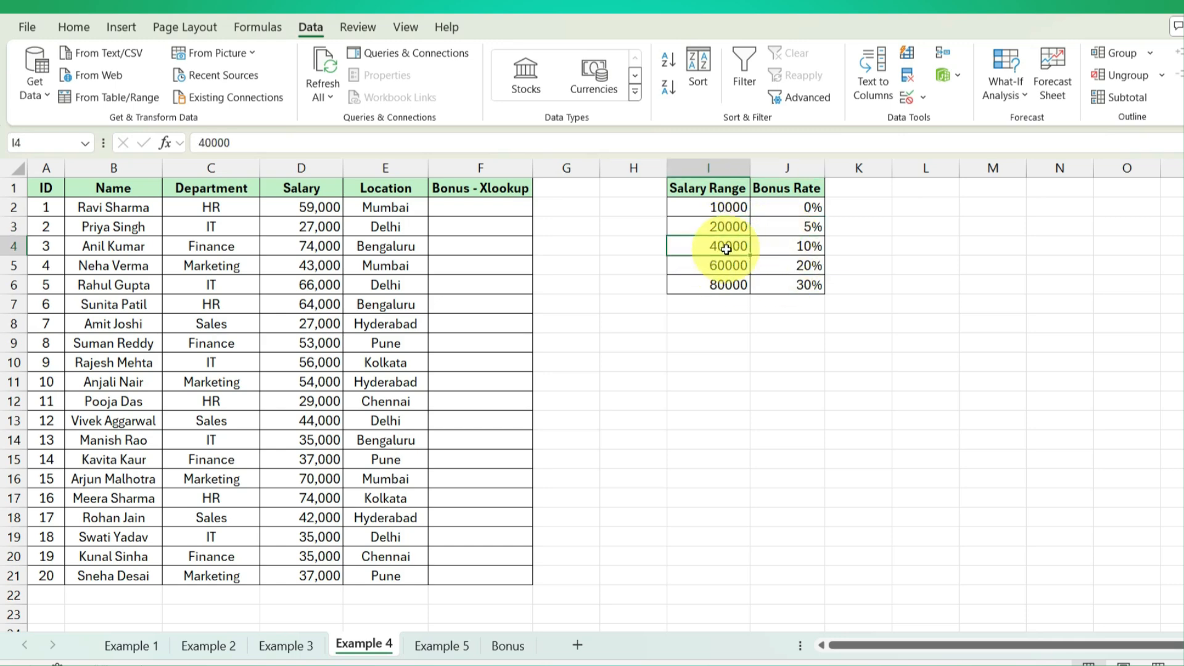
{"action": "left_click", "coordinate": [789, 253]}
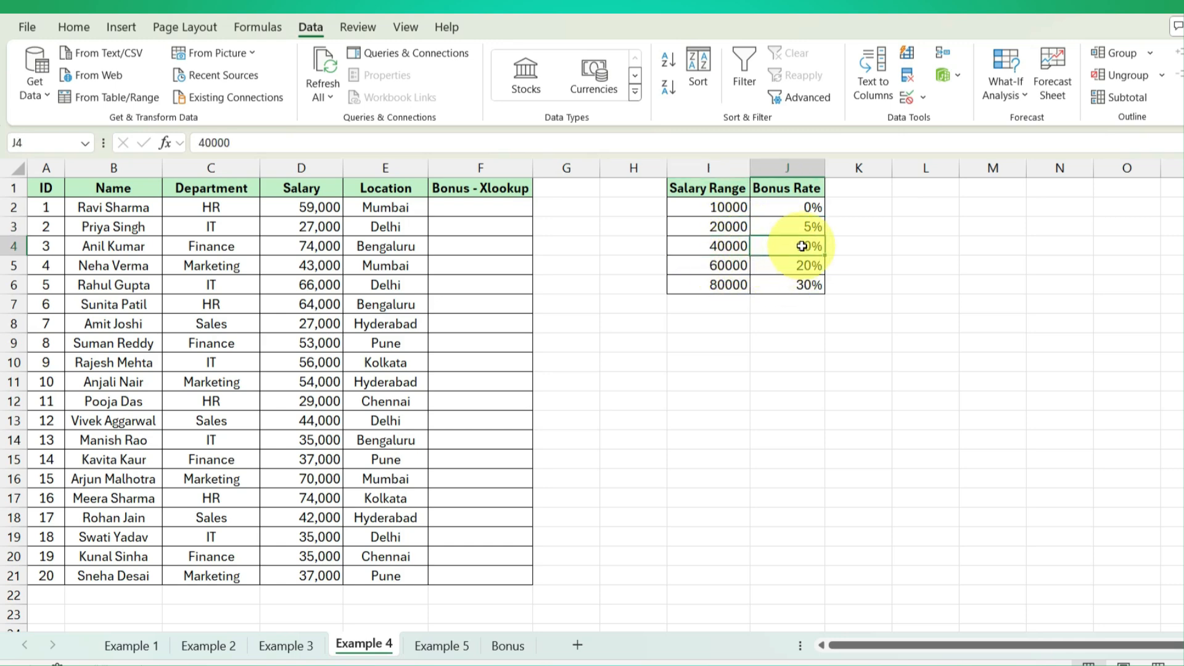
{"action": "left_click", "coordinate": [718, 269]}
{"action": "left_click", "coordinate": [716, 286]}
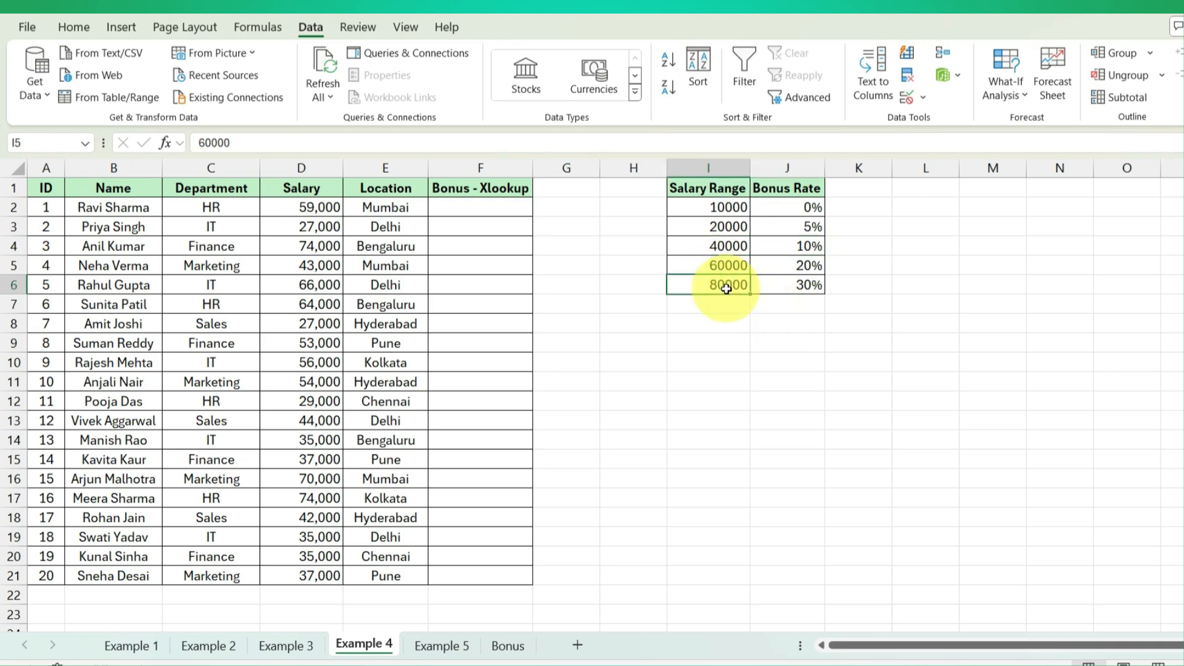
{"action": "left_click", "coordinate": [787, 267]}
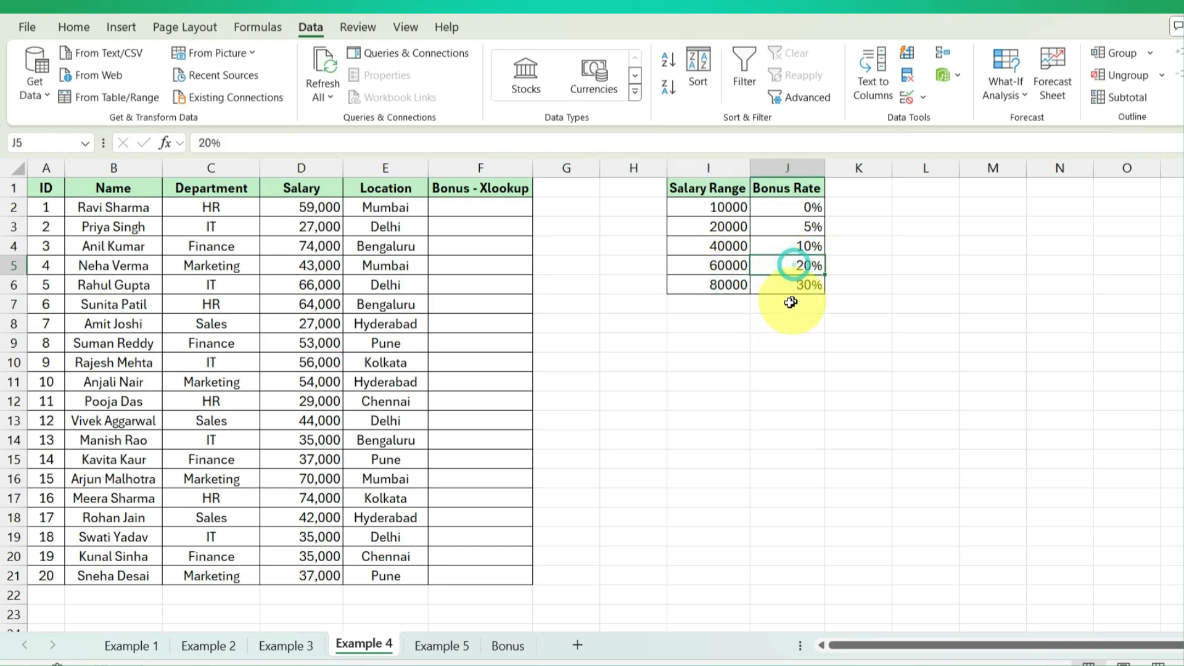
{"action": "left_click", "coordinate": [725, 284]}
{"action": "left_click", "coordinate": [792, 284]}
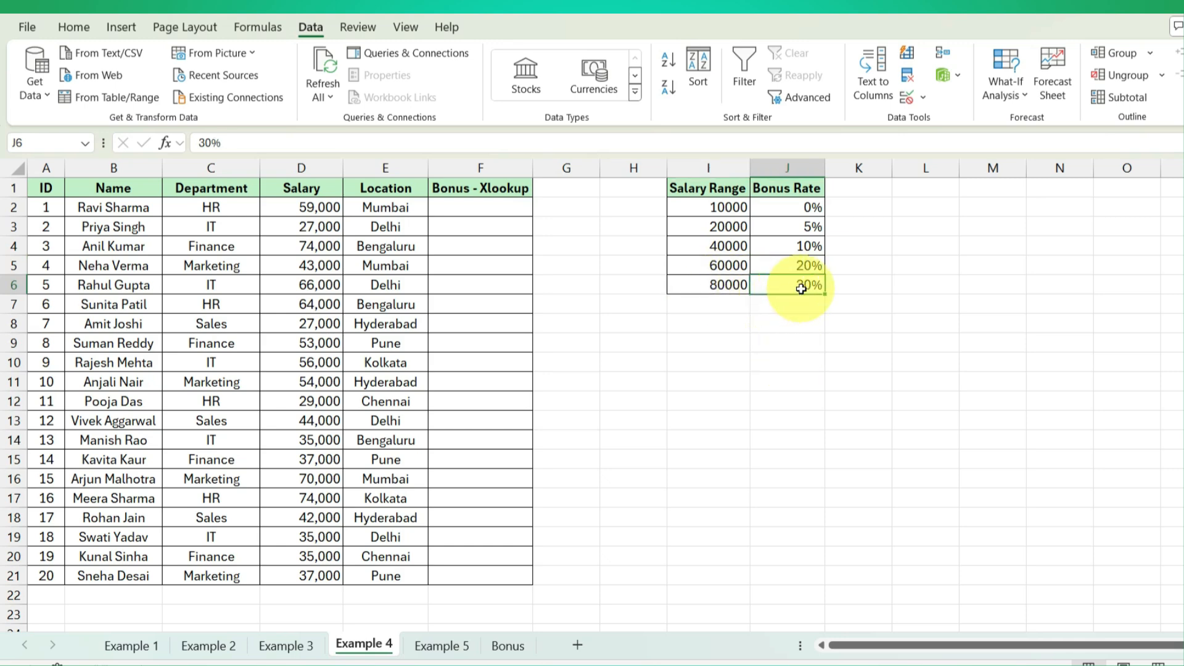
Step: Enter an XLOOKUP formula in F2 that looks up salary D2 in $I$1:$I$6 and returns the rate from $J$1:$J$6
{"action": "left_click", "coordinate": [476, 207]}
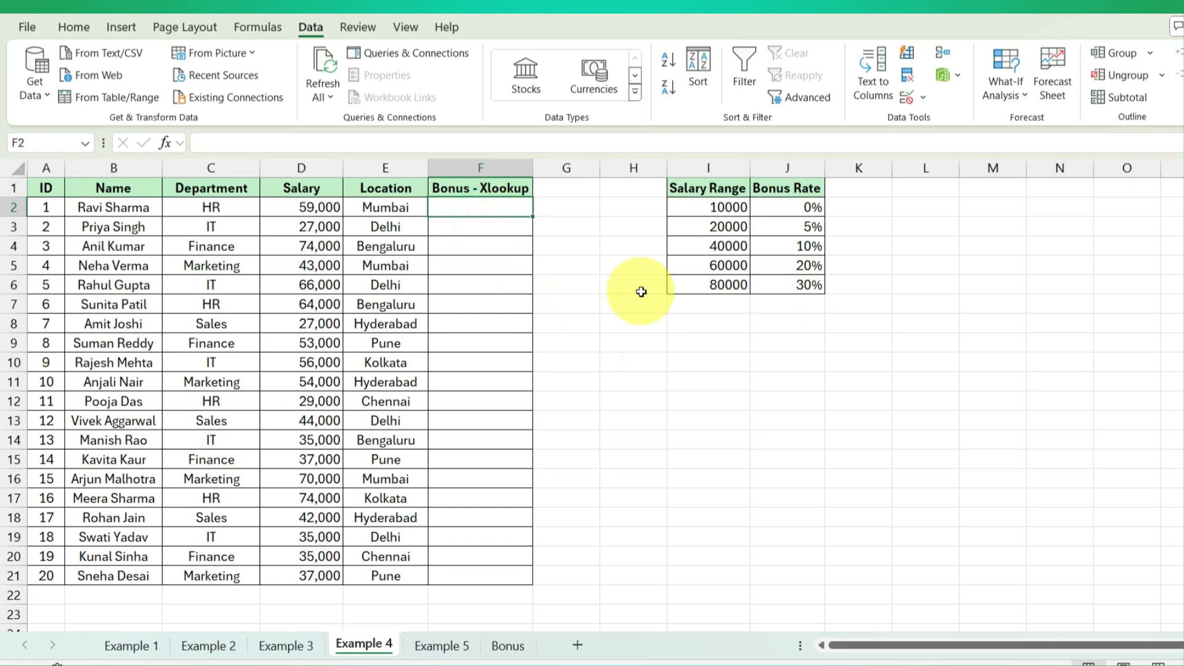
{"action": "type", "text": "=xlo"}
{"action": "key", "text": "Tab"}
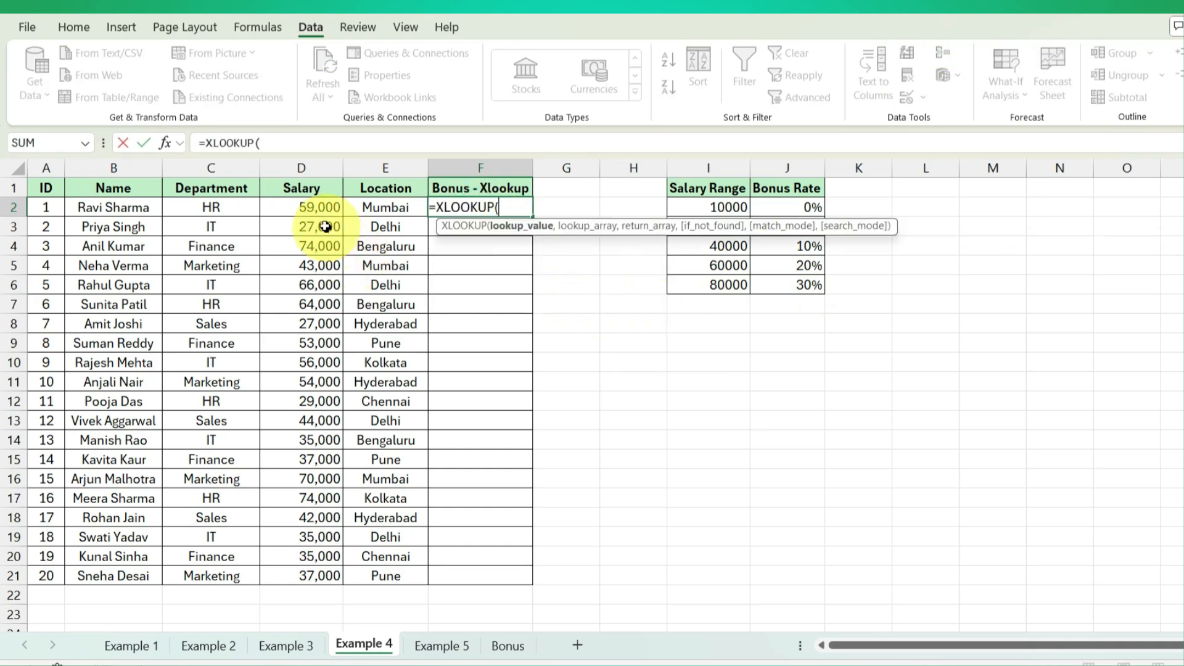
{"action": "left_click", "coordinate": [314, 208]}
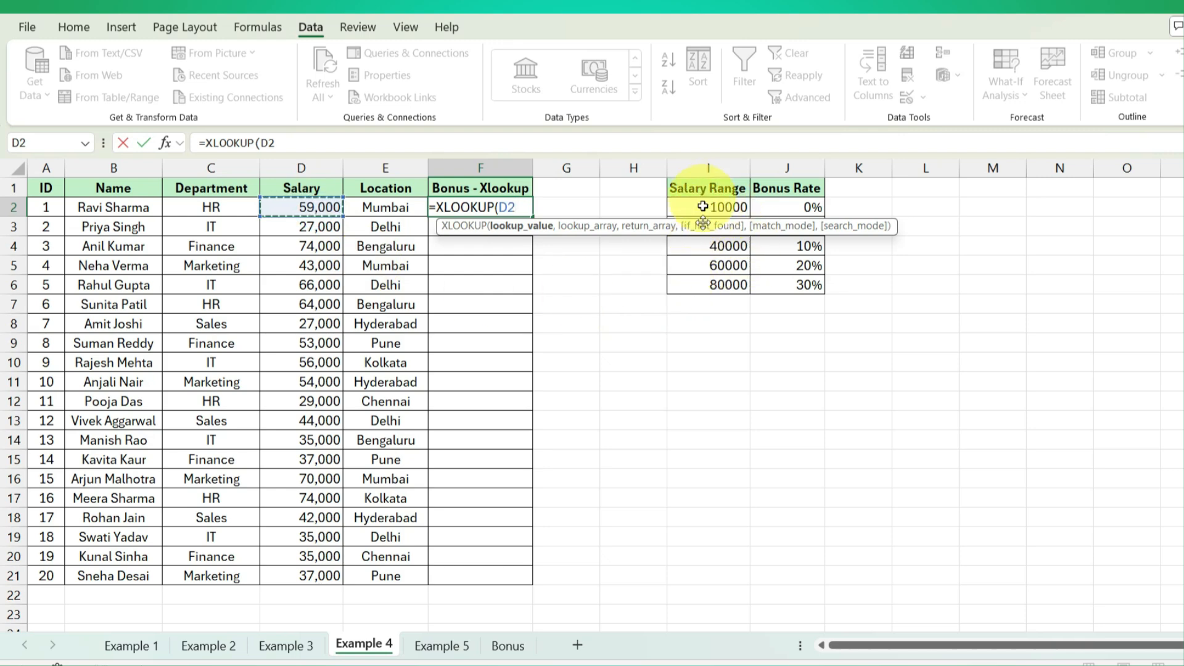
{"action": "type", "text": ","}
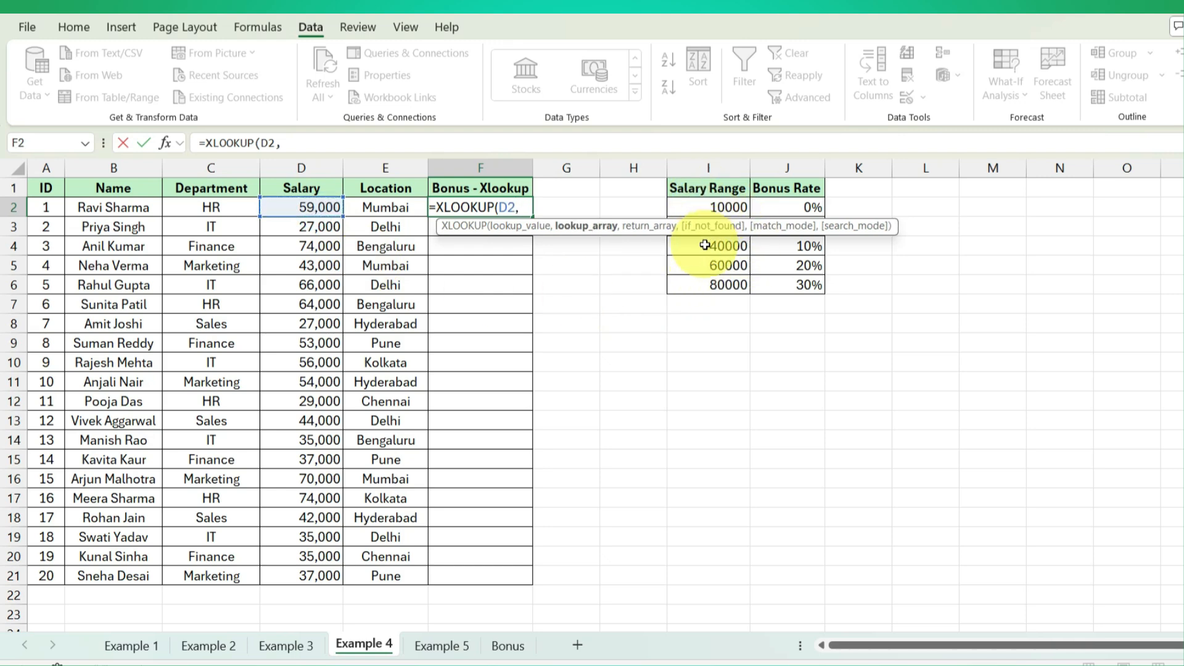
{"action": "left_click_drag", "start_coordinate": [709, 189], "coordinate": [719, 278]}
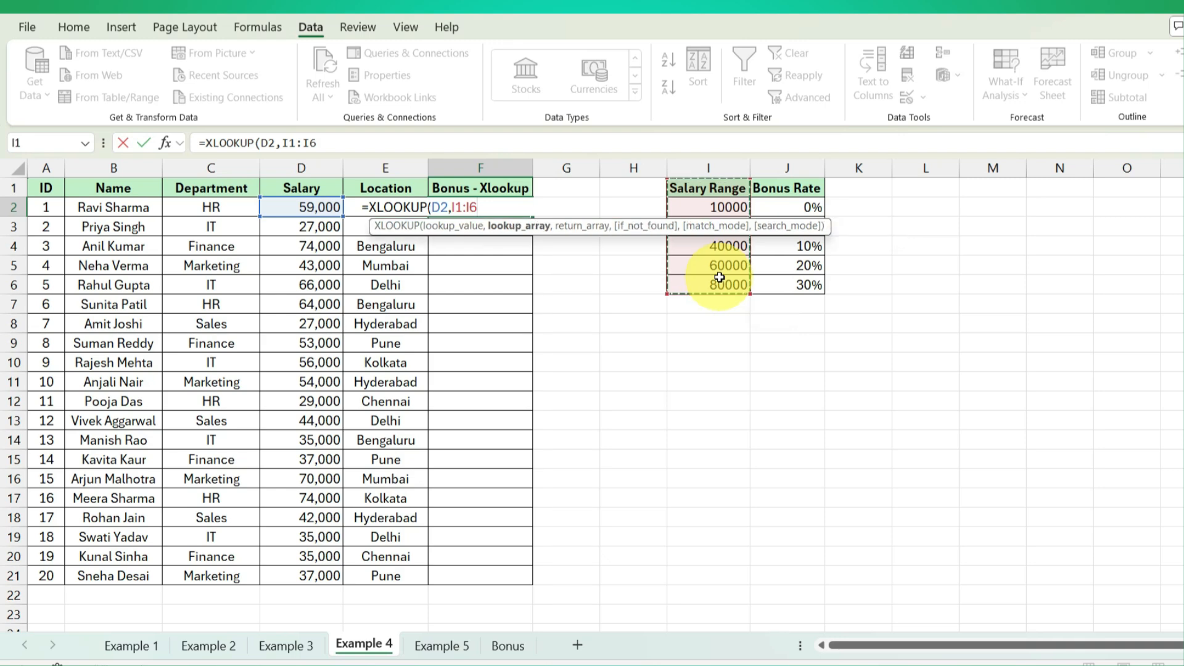
{"action": "key", "text": "F4"}
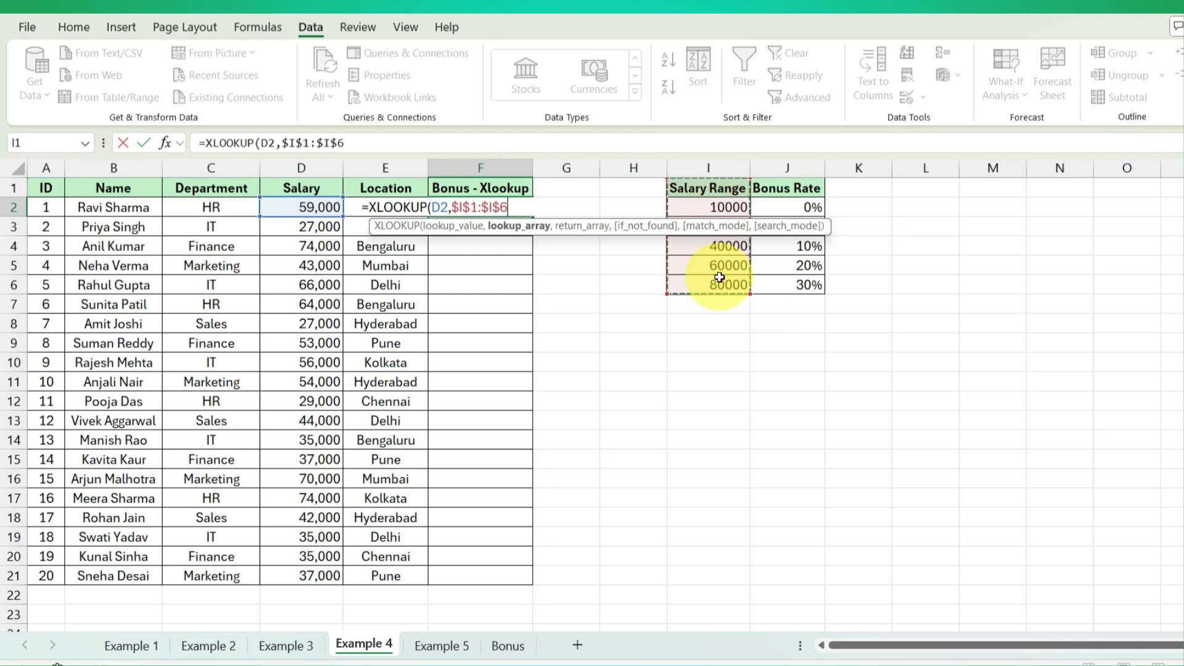
{"action": "type", "text": ","}
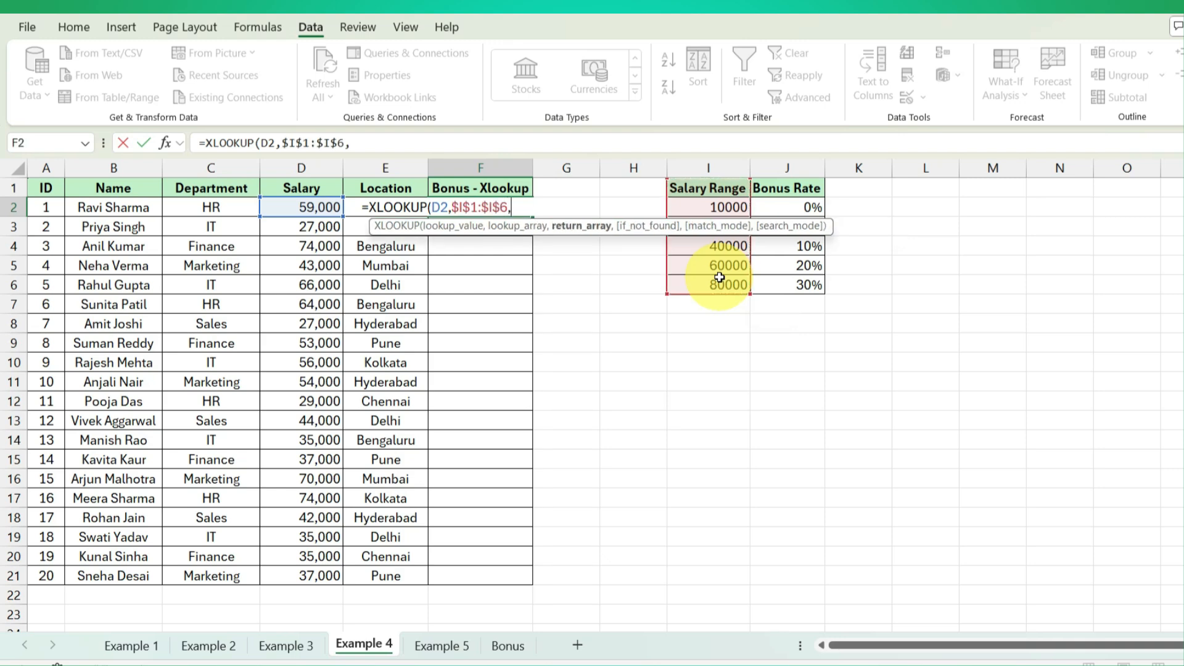
{"action": "left_click_drag", "start_coordinate": [799, 183], "coordinate": [800, 283]}
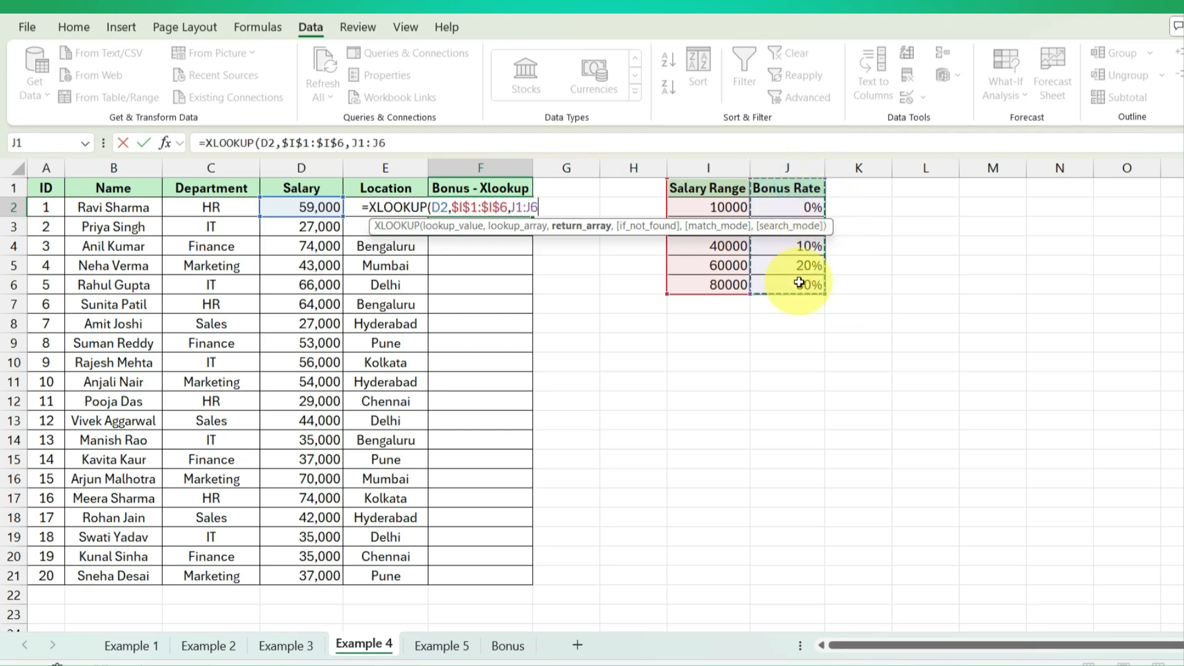
{"action": "key", "text": "F4"}
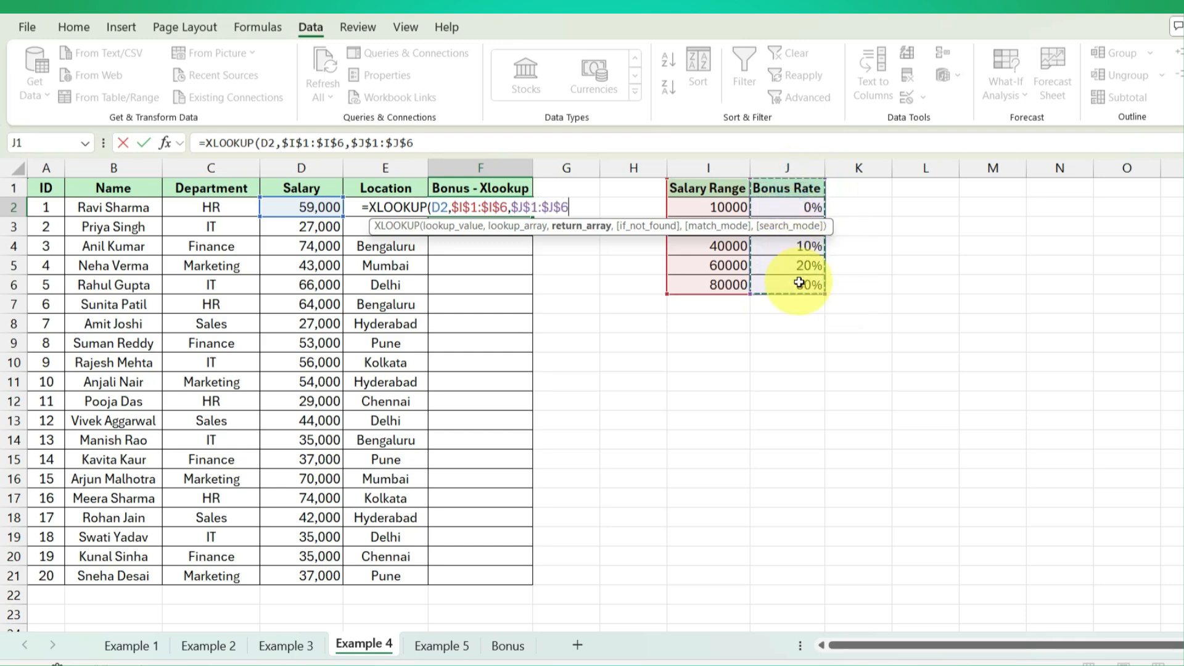
{"action": "key", "text": "Return"}
{"action": "key", "text": "Up"}
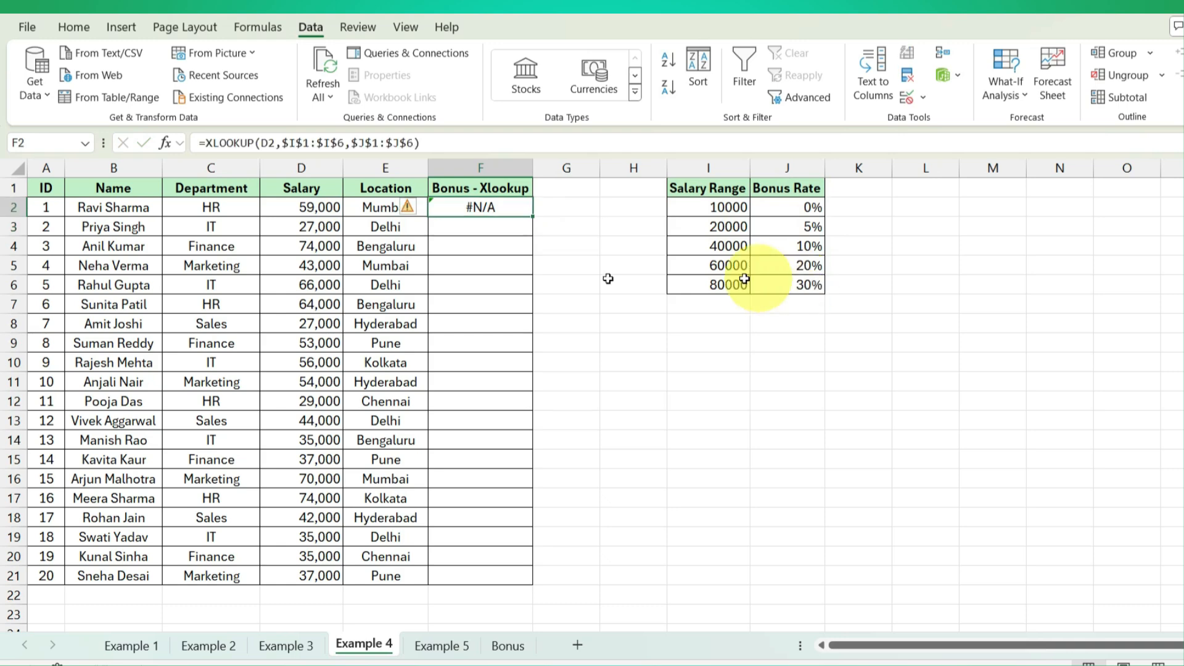
Step: Extend the XLOOKUP in F2 with 0 as the if_not_found value and match mode -1 for exact match or next smaller item
{"action": "left_click", "coordinate": [302, 208]}
{"action": "left_click", "coordinate": [497, 214]}
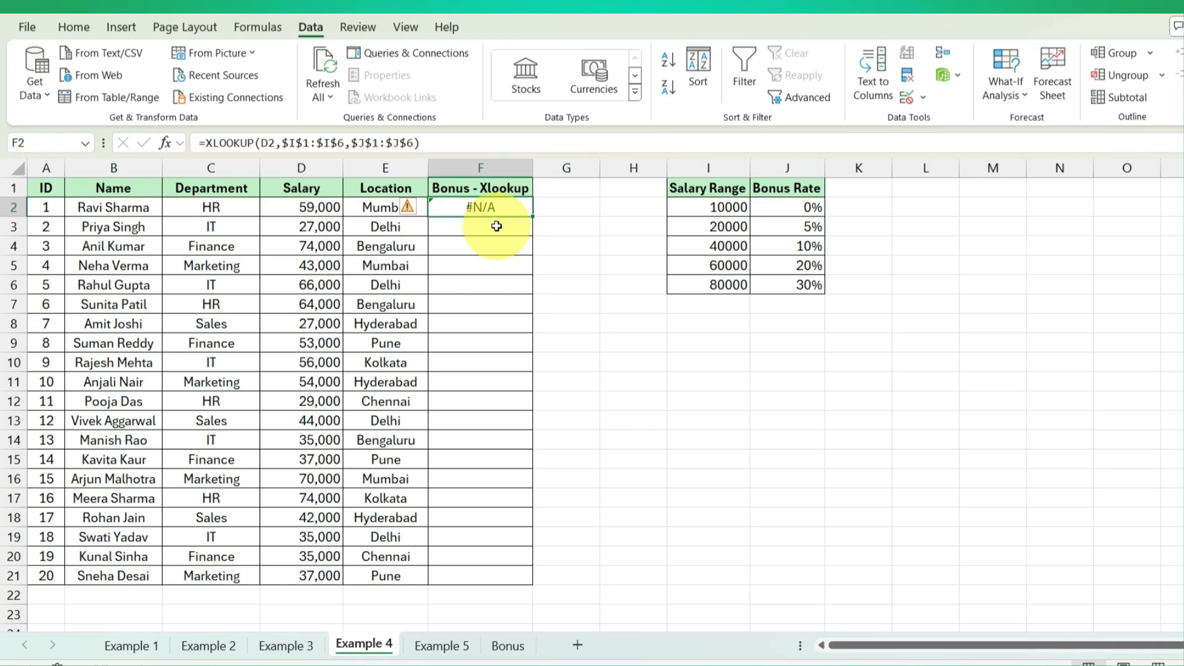
{"action": "left_click", "coordinate": [301, 208]}
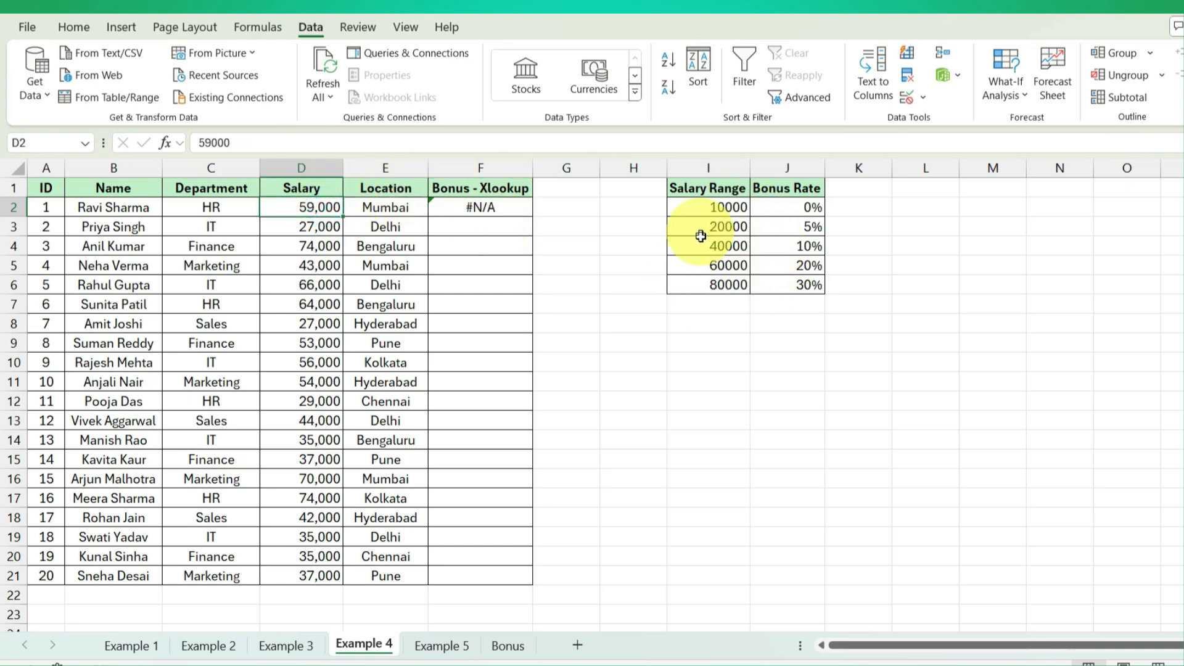
{"action": "left_click", "coordinate": [472, 210]}
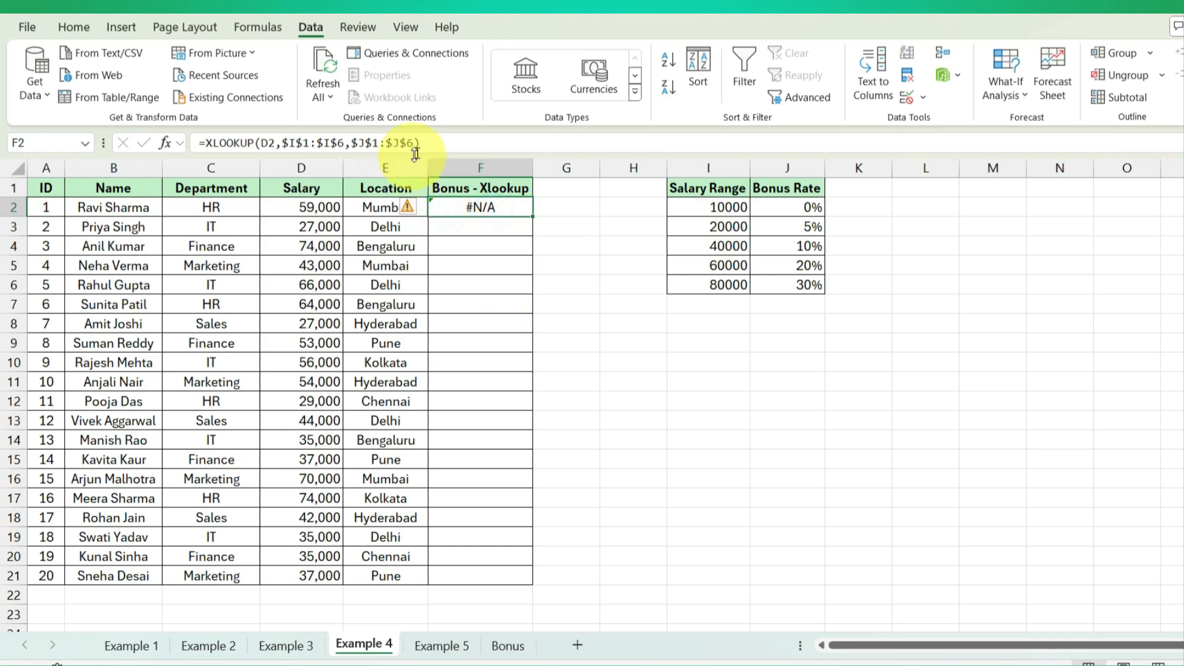
{"action": "double_click", "coordinate": [494, 204]}
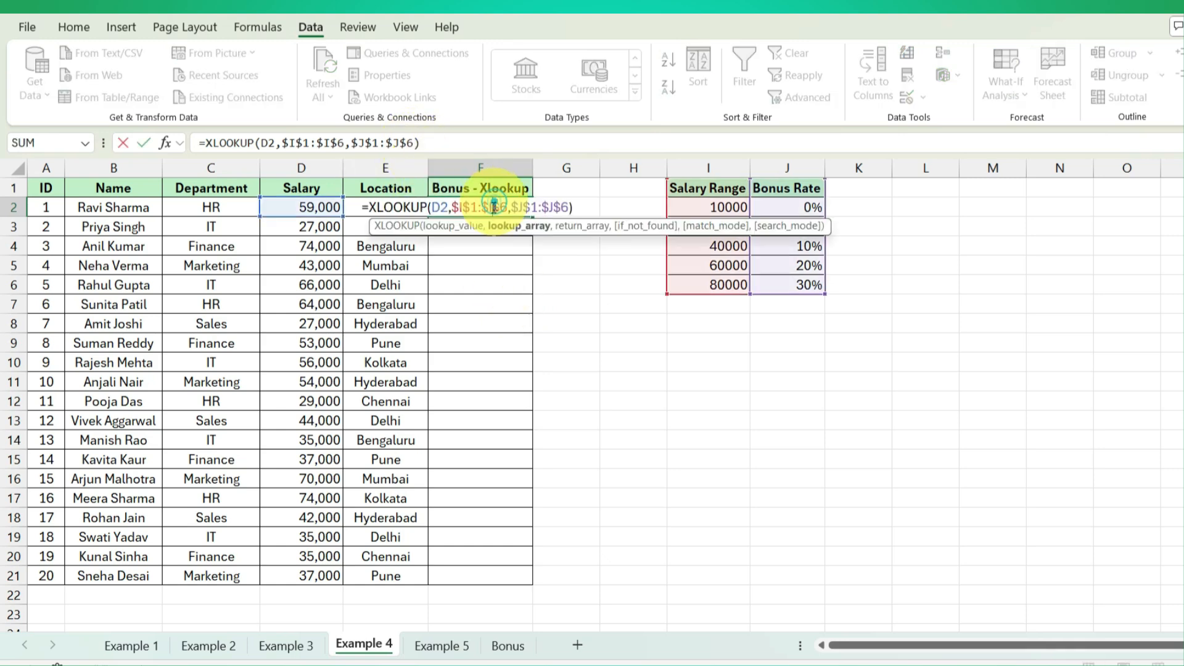
{"action": "left_click", "coordinate": [567, 207]}
{"action": "type", "text": ","}
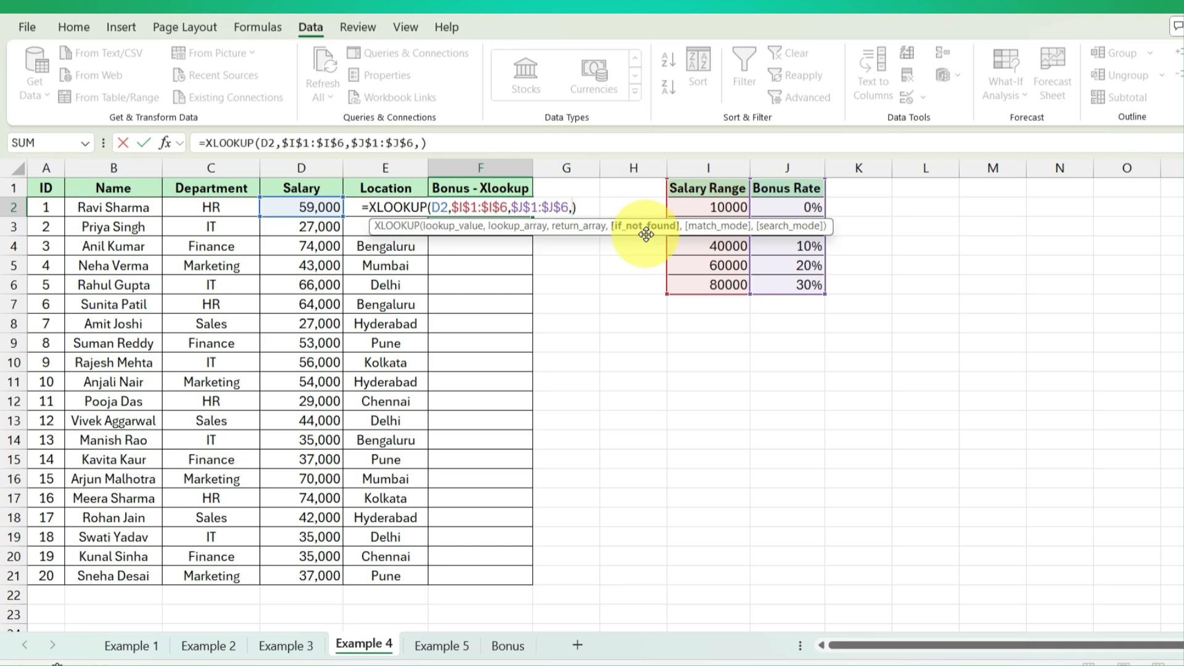
{"action": "type", "text": "0,"}
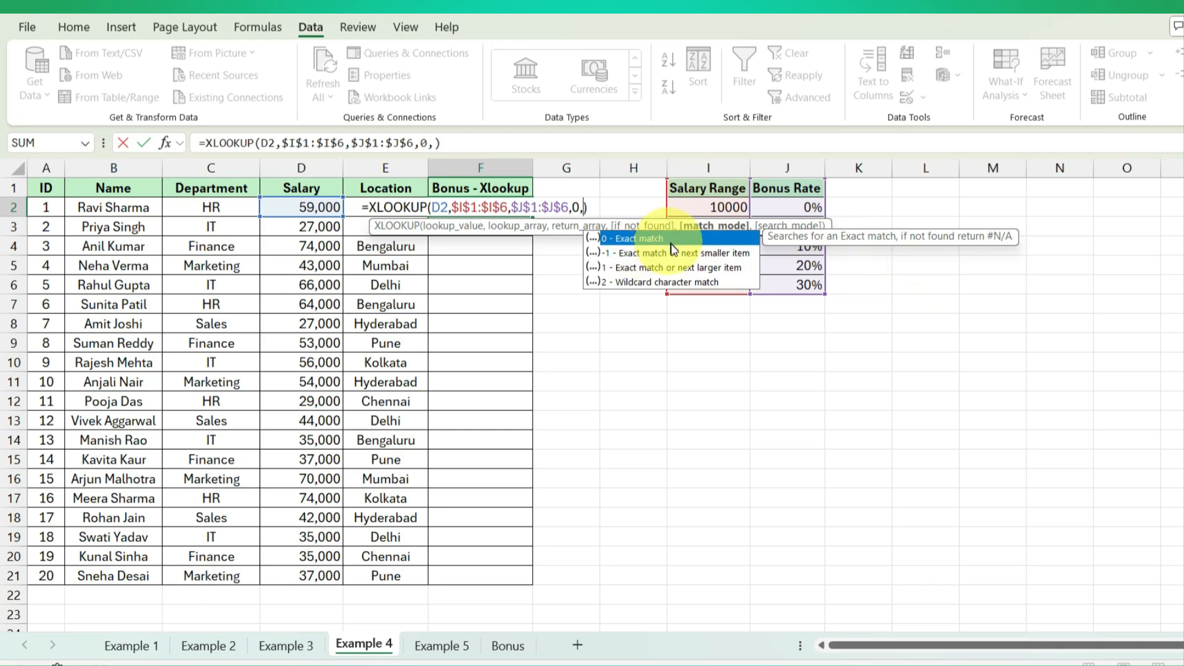
{"action": "type", "text": "-1"}
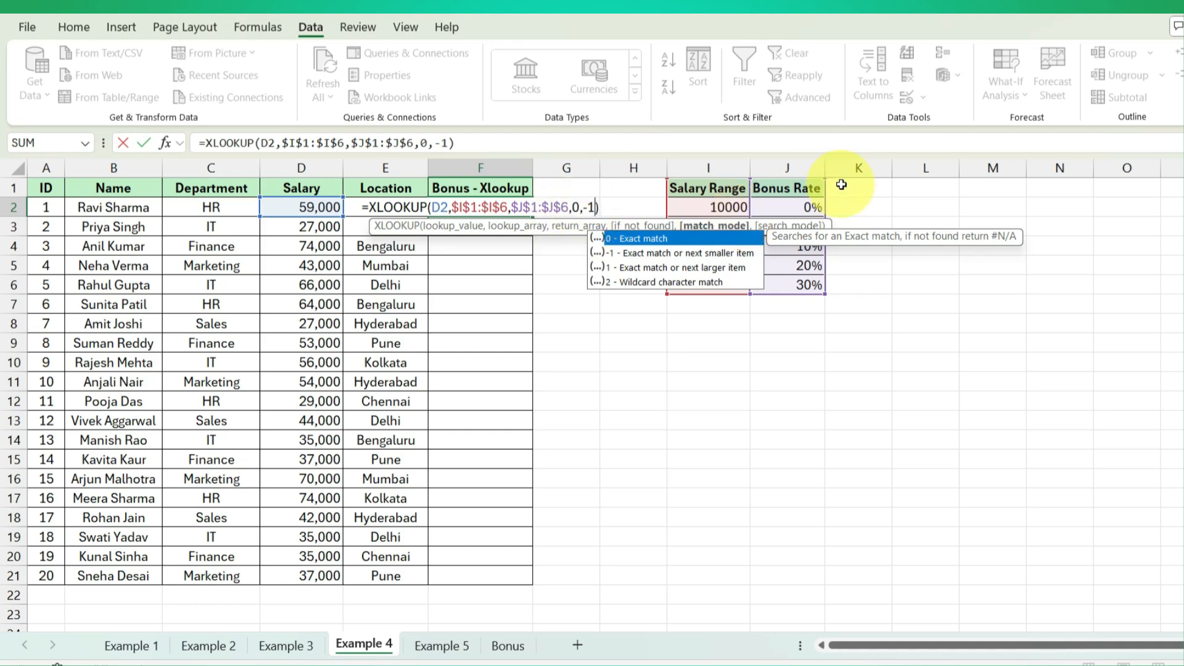
{"action": "key", "text": "Return"}
Step: Format the bonus result in F2 as a percentage
{"action": "left_click", "coordinate": [498, 208]}
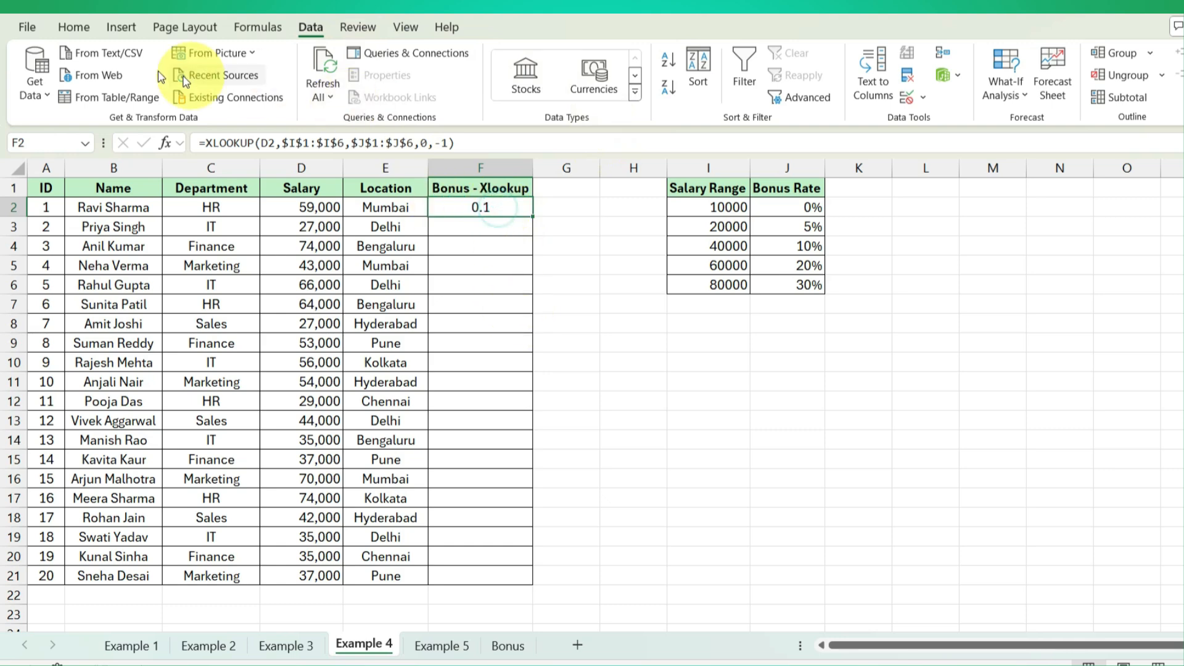
{"action": "left_click", "coordinate": [74, 27]}
{"action": "left_click", "coordinate": [602, 90]}
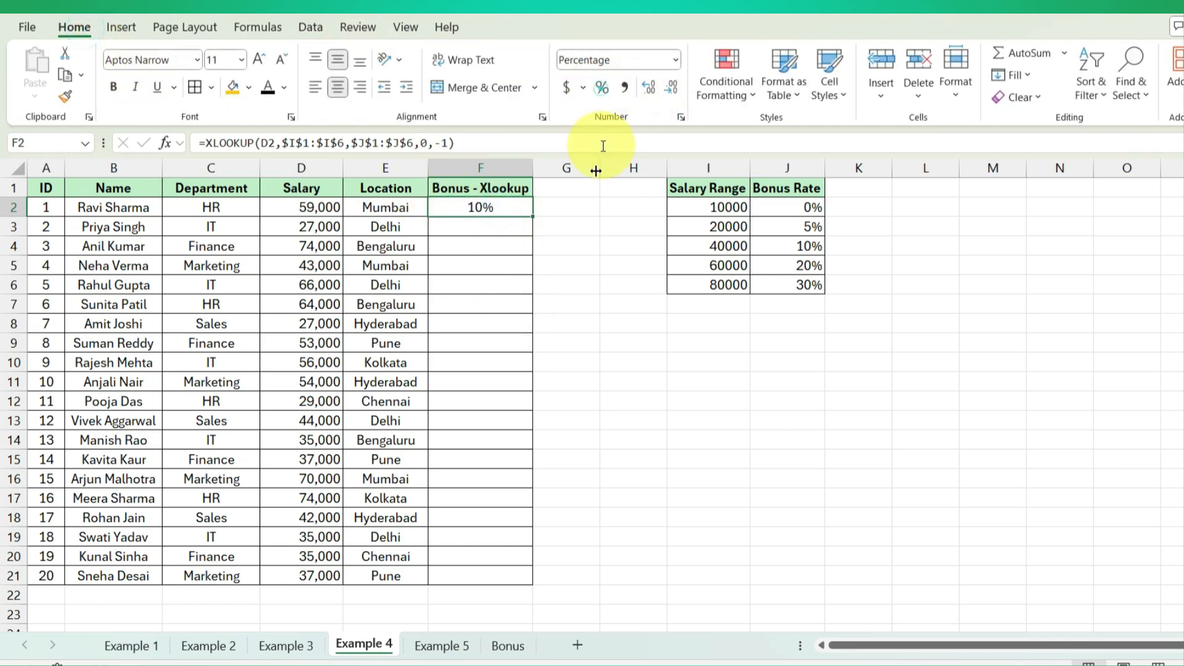
Step: Check the first employee's salary and bonus against the 40000 and 60000 thresholds and their rates in the lookup table
{"action": "left_click", "coordinate": [323, 209]}
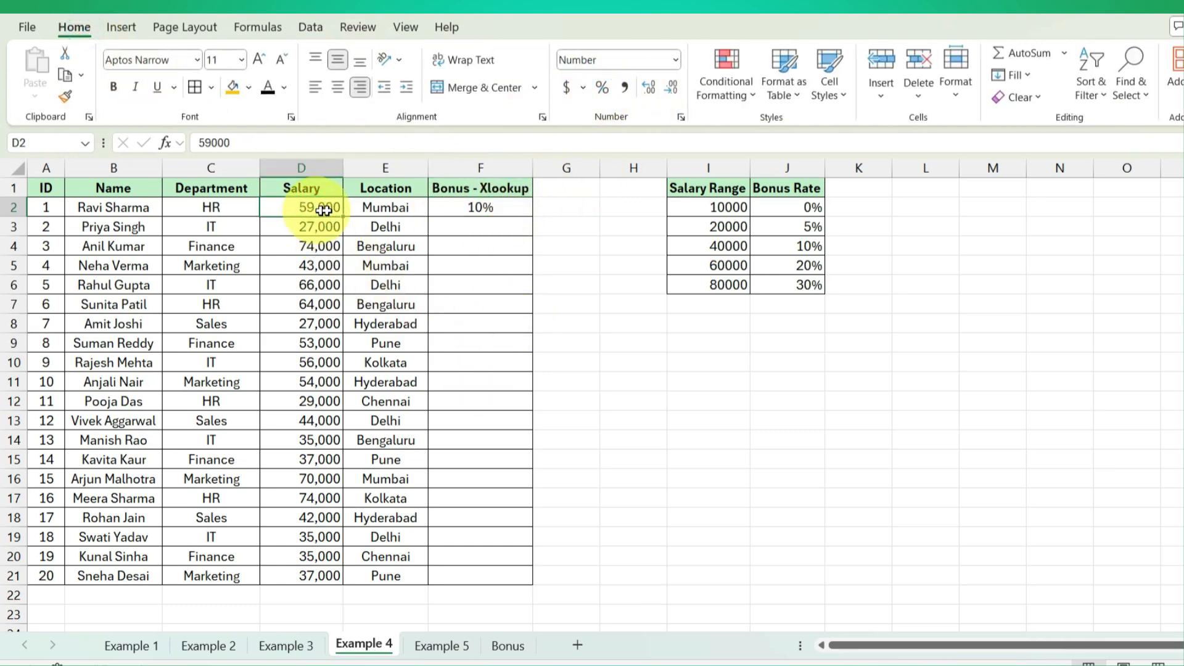
{"action": "left_click", "coordinate": [484, 210]}
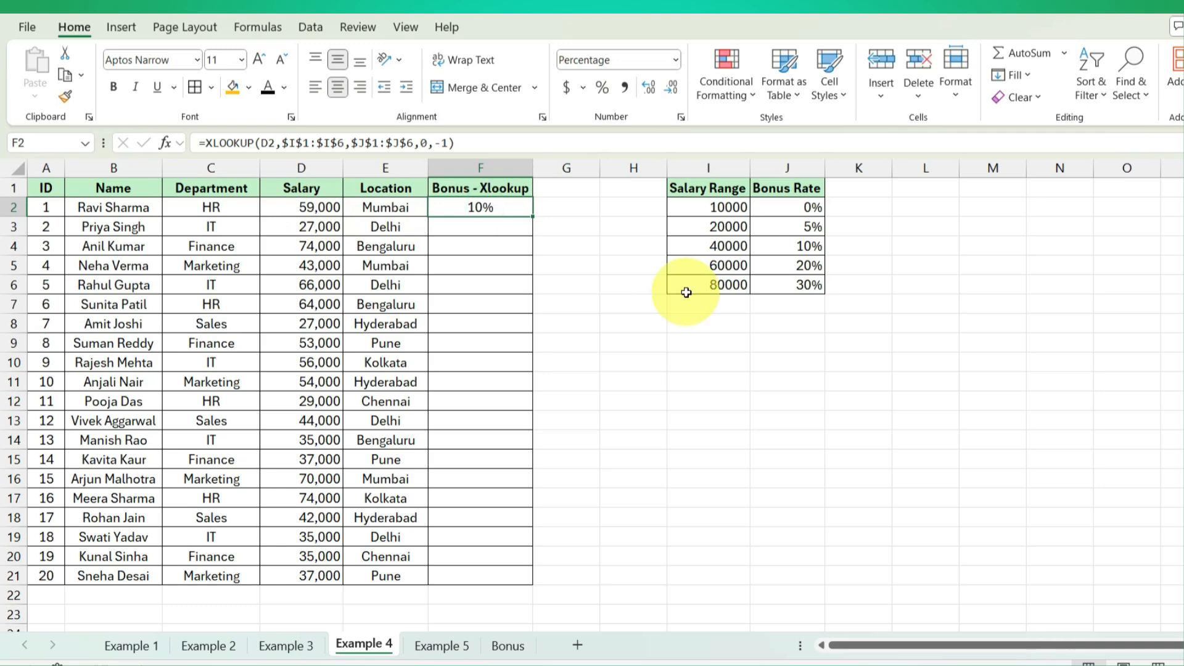
{"action": "left_click", "coordinate": [806, 246]}
{"action": "left_click_drag", "start_coordinate": [735, 250], "coordinate": [734, 266]}
{"action": "left_click", "coordinate": [733, 267]}
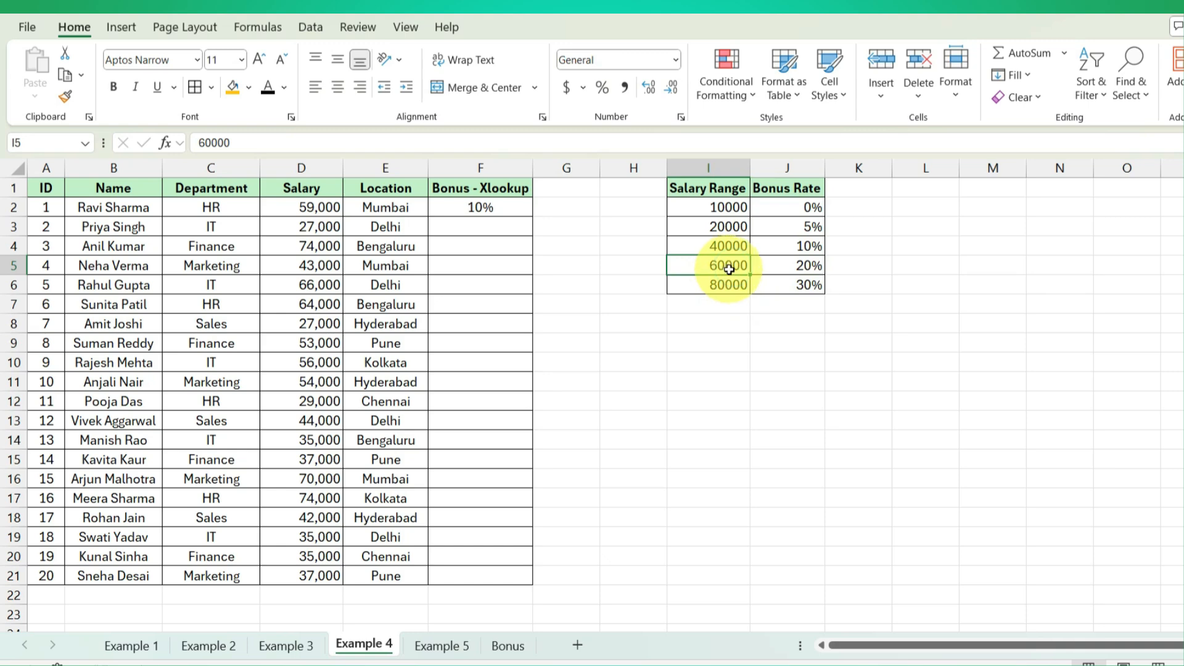
{"action": "left_click", "coordinate": [768, 266]}
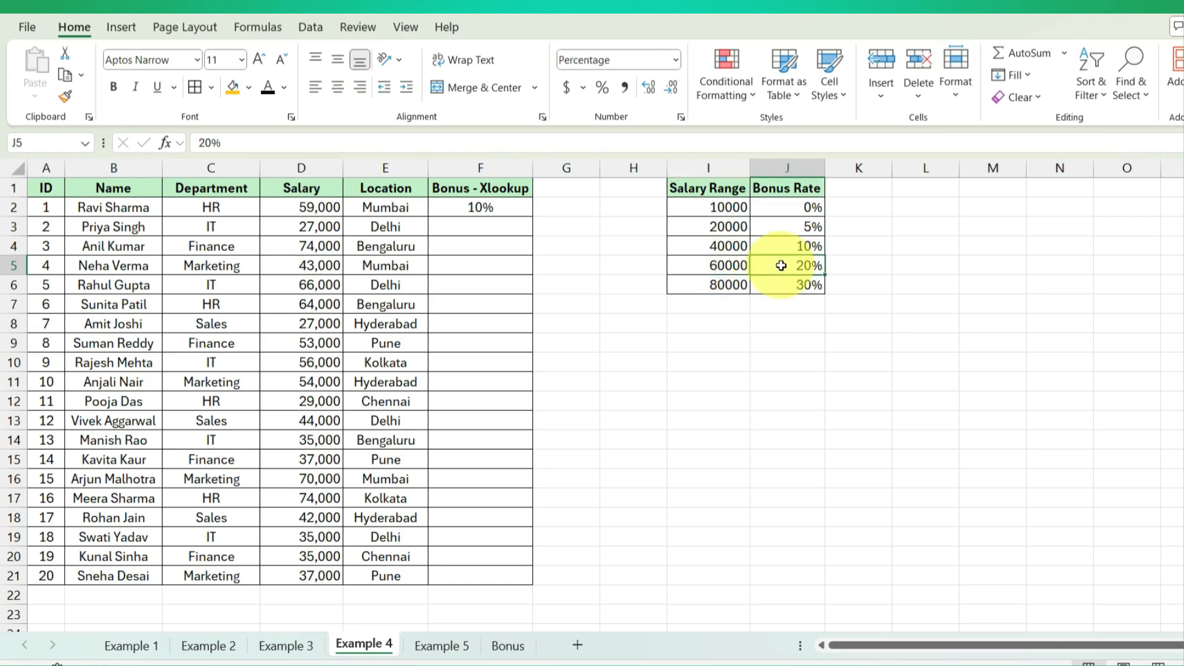
{"action": "left_click", "coordinate": [711, 269]}
{"action": "left_click_drag", "start_coordinate": [729, 247], "coordinate": [732, 266]}
{"action": "left_click", "coordinate": [813, 245]}
Step: Fill the XLOOKUP formula from F2 down the Bonus - Xlookup column to F21
{"action": "left_click", "coordinate": [496, 211]}
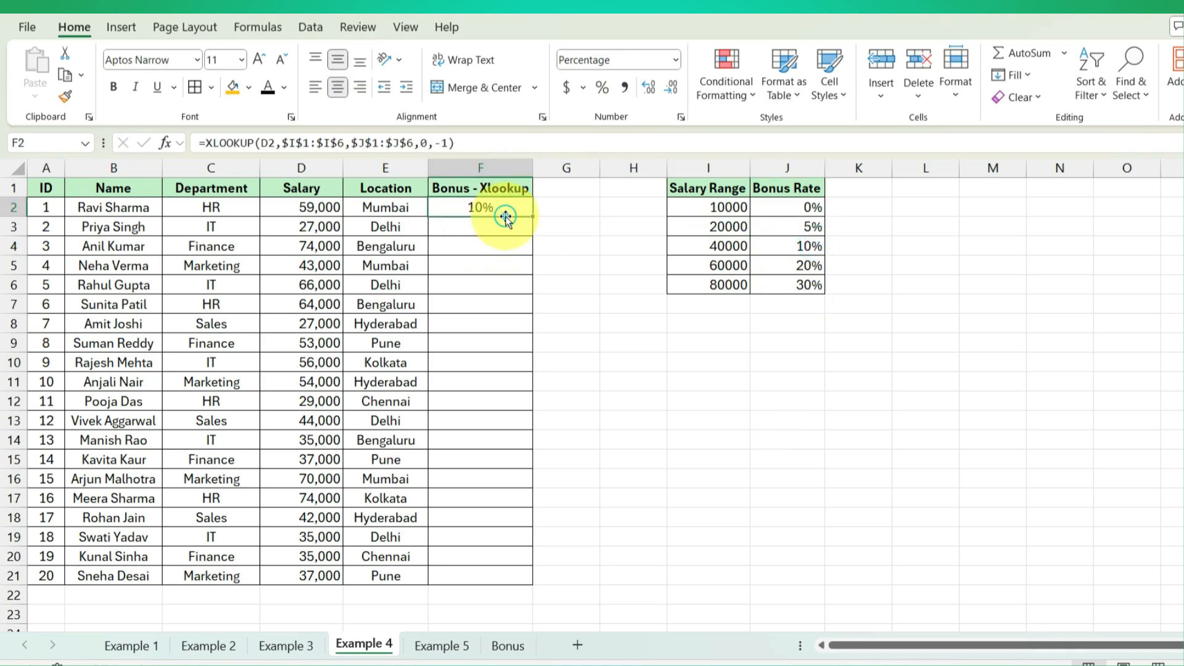
{"action": "double_click", "coordinate": [531, 216]}
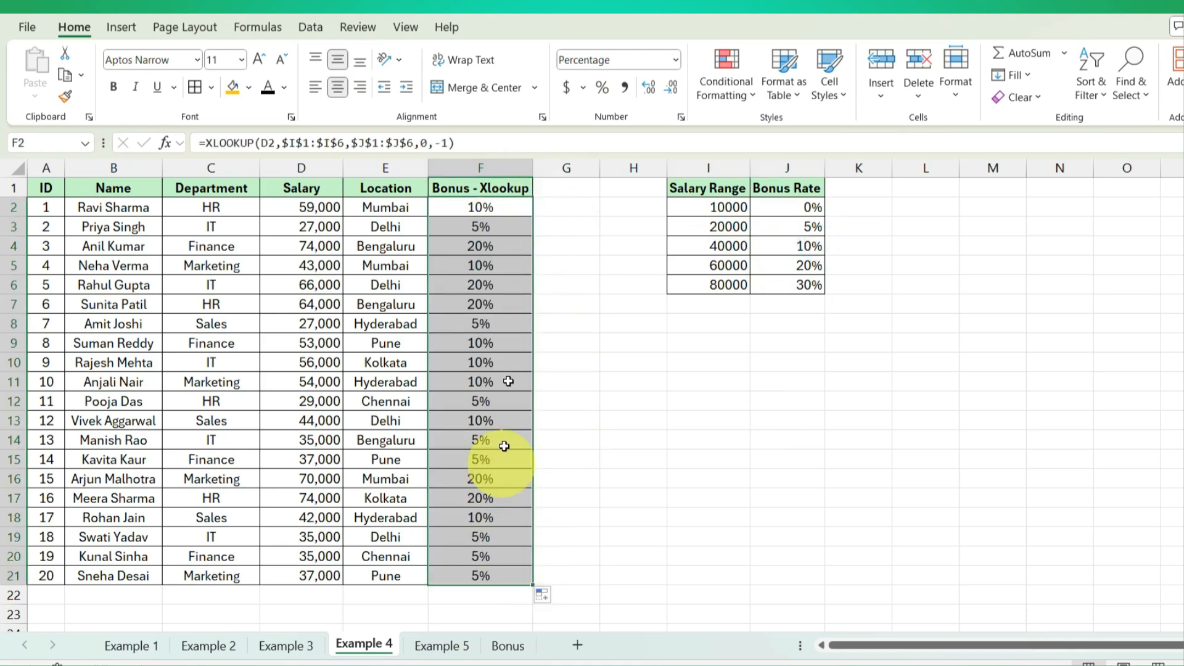
{"action": "left_click", "coordinate": [508, 307]}
{"action": "left_click", "coordinate": [321, 227]}
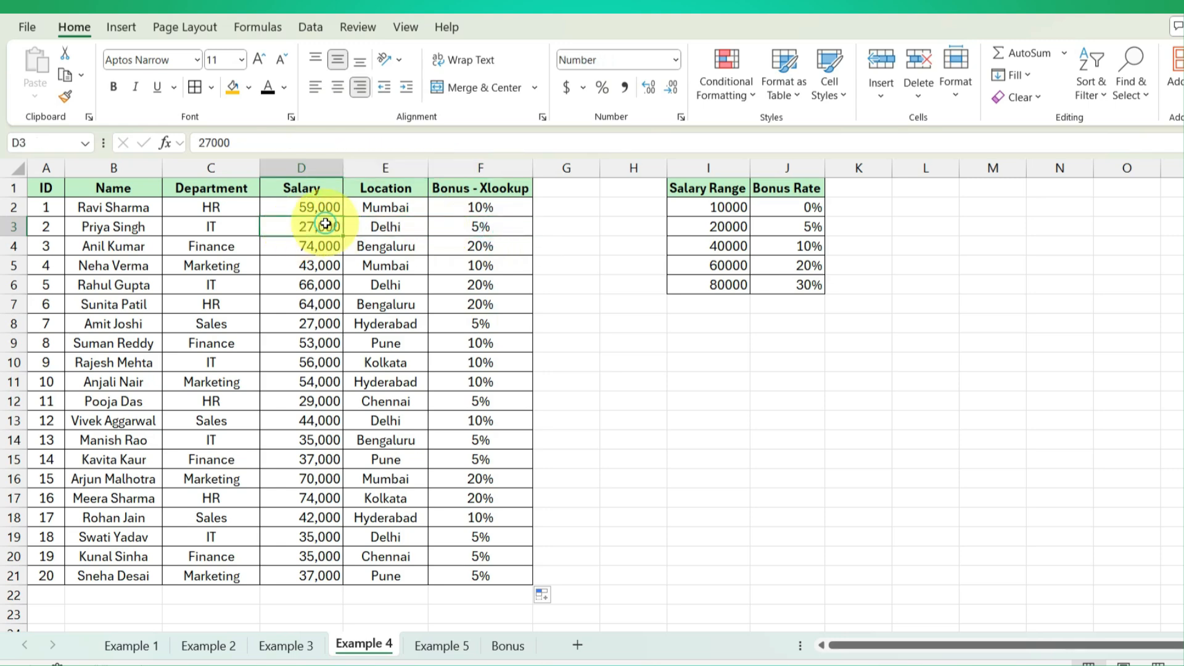
Step: Check the second employee's salary and bonus in row 3 against the 20000 and 40000 thresholds and their rates in the lookup table
{"action": "left_click", "coordinate": [482, 227]}
{"action": "left_click", "coordinate": [809, 227]}
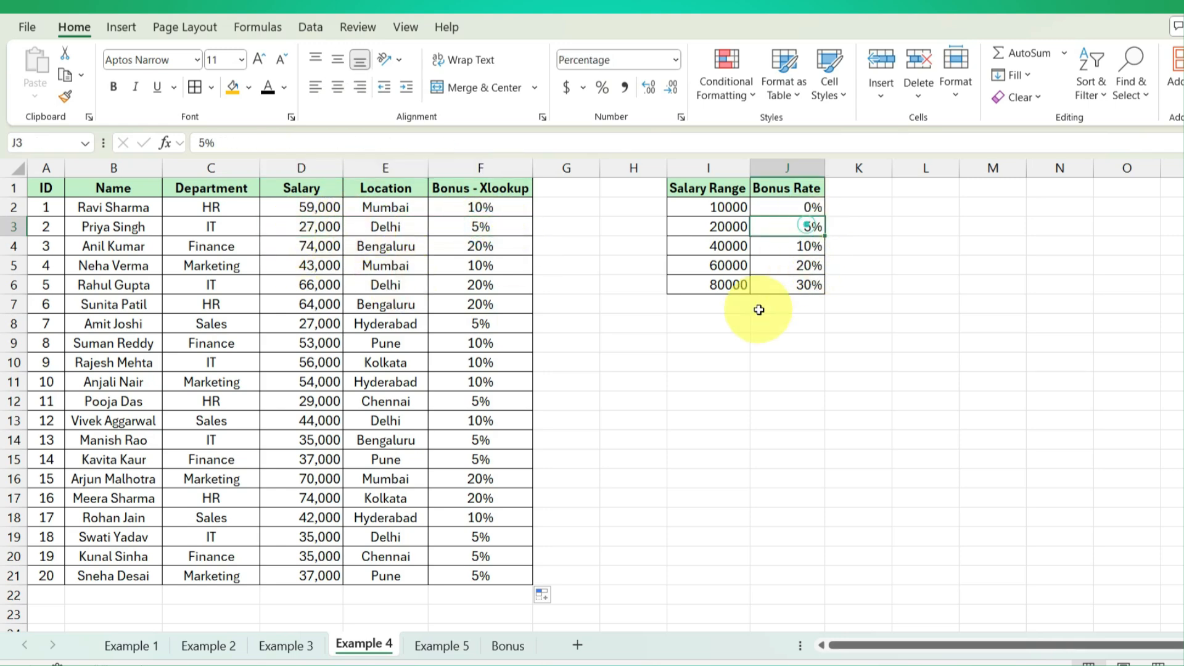
{"action": "left_click", "coordinate": [724, 227]}
{"action": "left_click", "coordinate": [729, 248]}
{"action": "left_click", "coordinate": [727, 230]}
{"action": "left_click", "coordinate": [728, 247]}
{"action": "left_click", "coordinate": [790, 229]}
{"action": "left_click", "coordinate": [510, 231]}
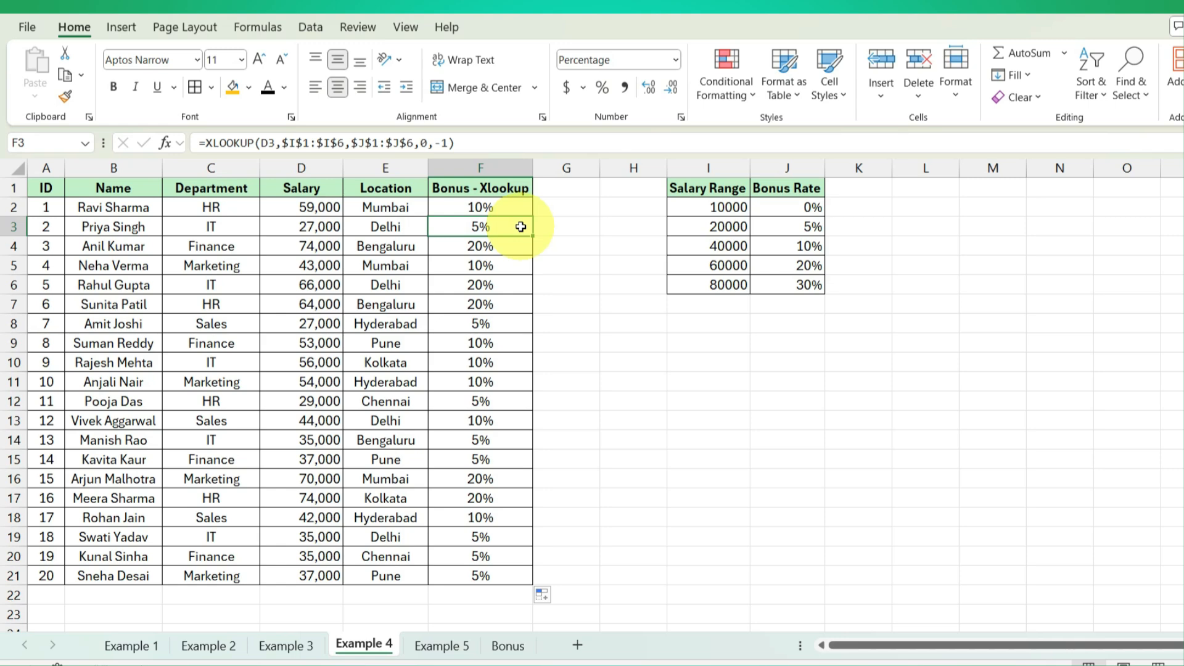
Step: Multiply the XLOOKUP result in F2 by the salary in D2 to calculate the bonus amount
{"action": "left_click", "coordinate": [516, 208]}
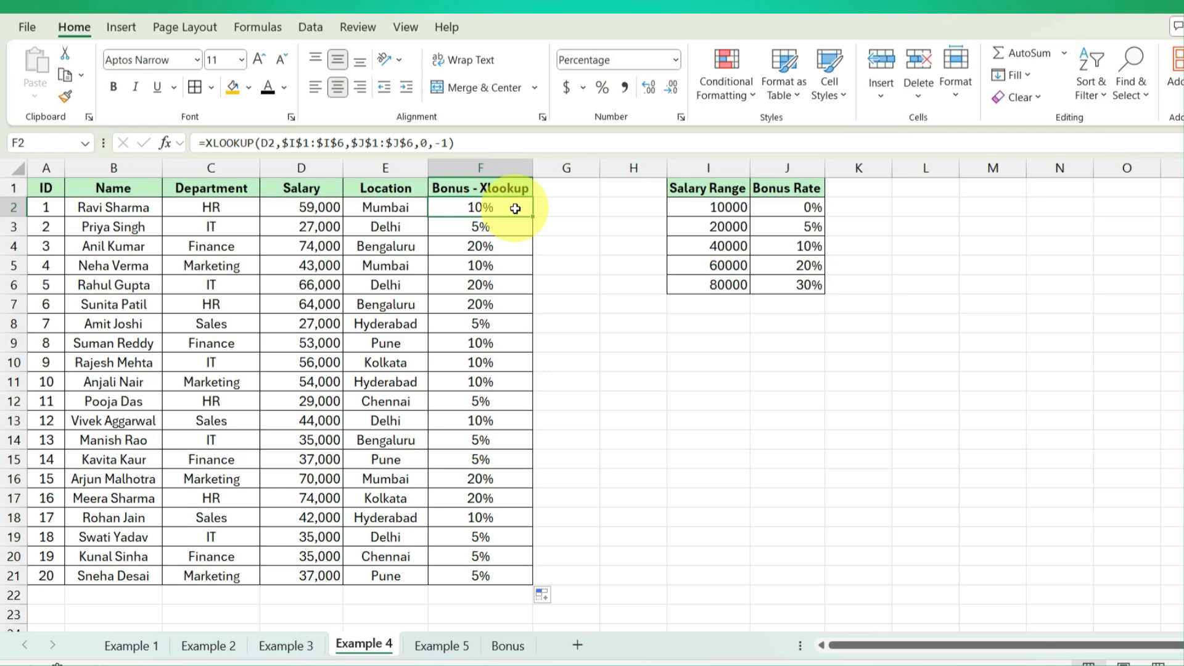
{"action": "left_click", "coordinate": [503, 143]}
{"action": "type", "text": "*"}
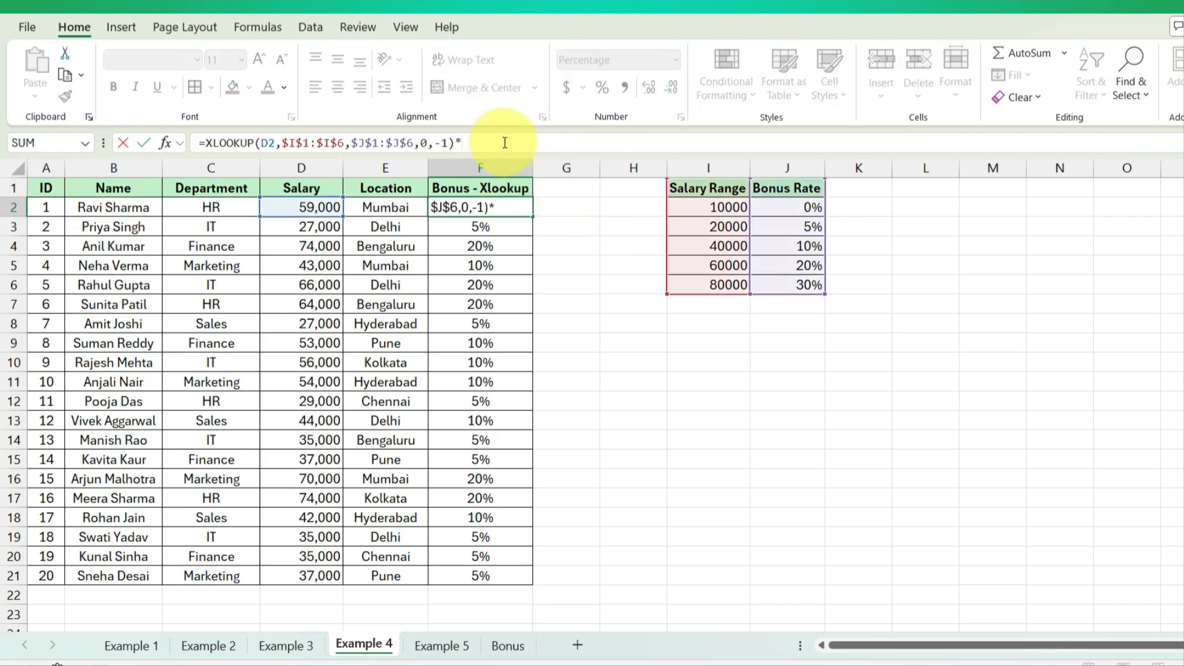
{"action": "left_click", "coordinate": [317, 209]}
{"action": "key", "text": "Return"}
{"action": "key", "text": "Up"}
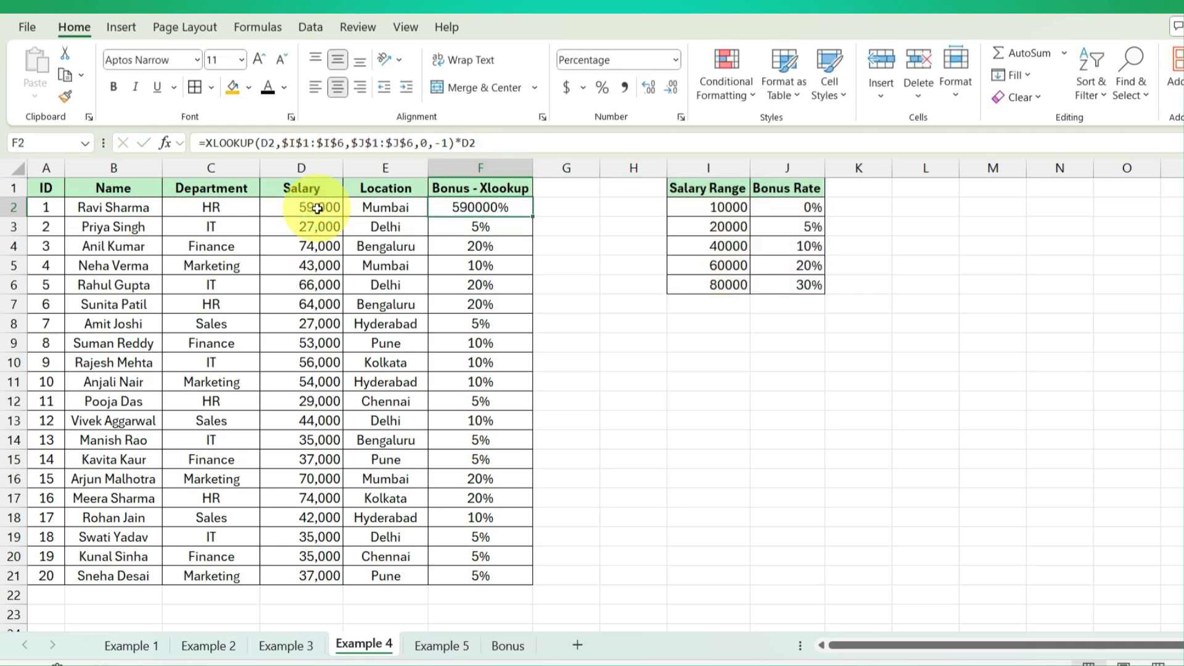
Step: Format the bonus amount in F2 as Number with no decimal places
{"action": "left_click", "coordinate": [676, 60]}
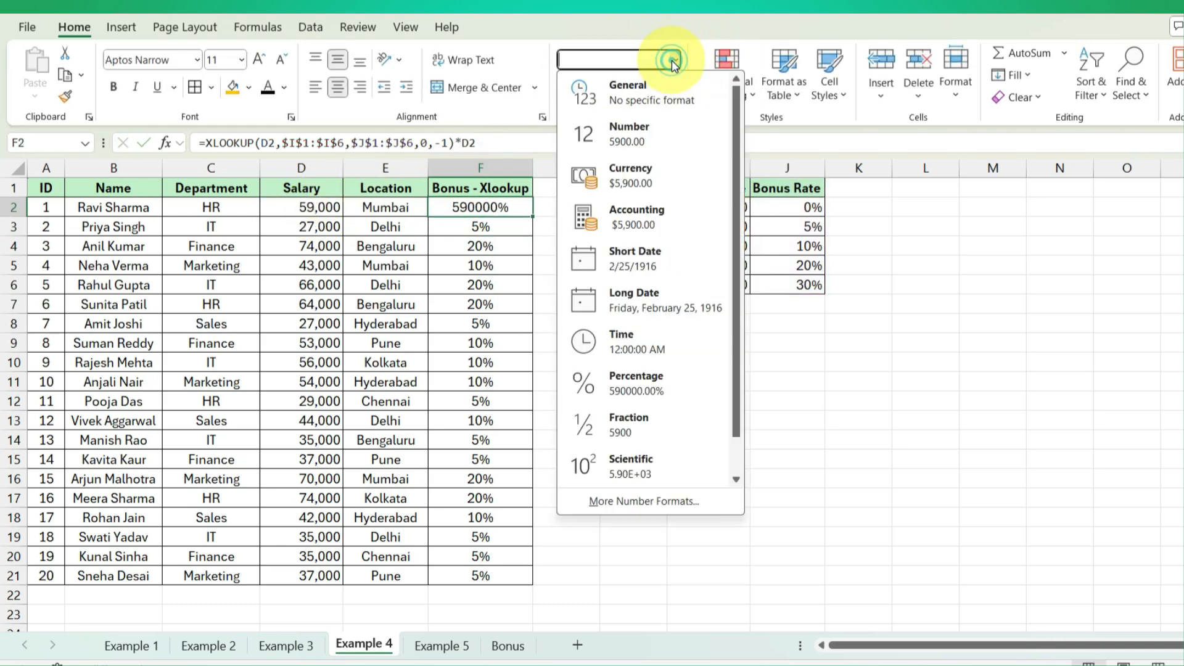
{"action": "left_click", "coordinate": [659, 129]}
{"action": "left_click", "coordinate": [672, 88]}
{"action": "left_click", "coordinate": [672, 88]}
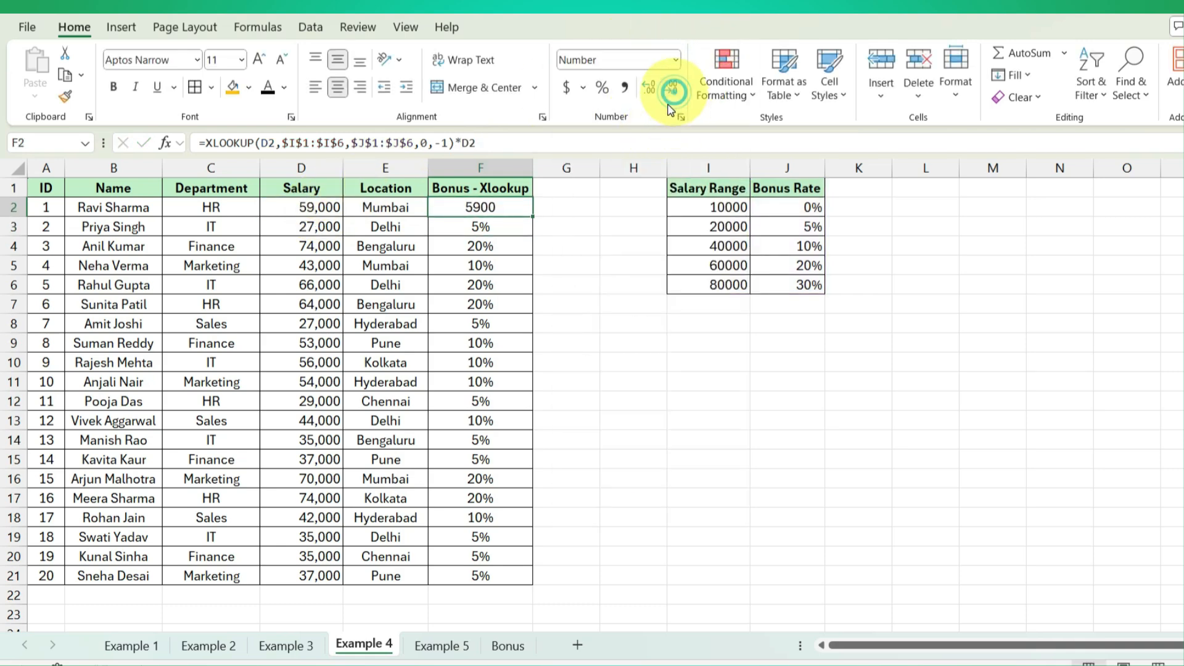
Step: Fill the bonus amount formula from F2 down to F21 and right-align the filled column
{"action": "double_click", "coordinate": [532, 217]}
{"action": "left_click", "coordinate": [360, 87]}
{"action": "left_click_drag", "start_coordinate": [518, 210], "coordinate": [503, 577]}
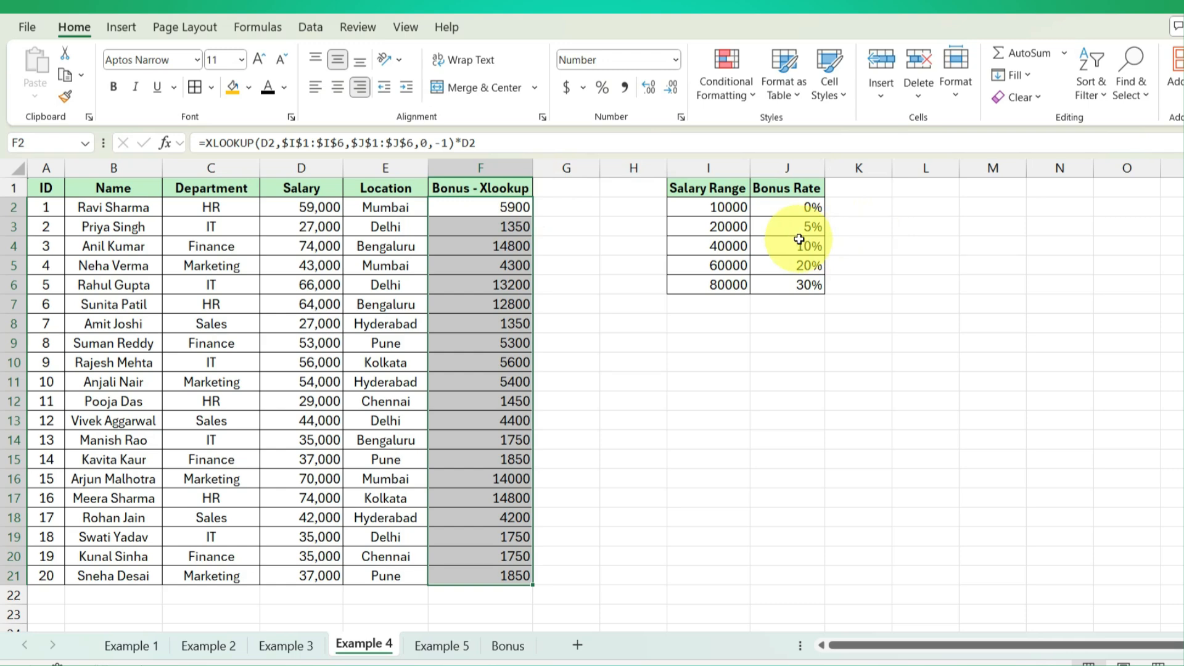
{"action": "left_click", "coordinate": [504, 213]}
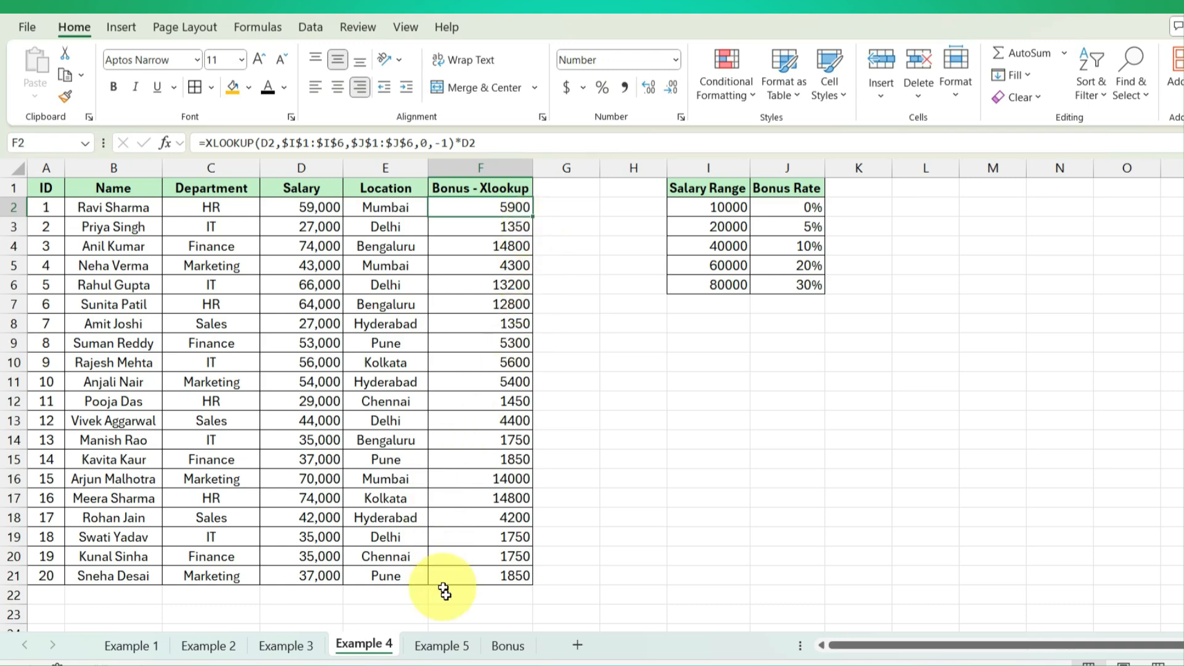
Step: Open the Example 5 sheet and examine its employee table and the Name and Bonus lookup table in columns H and I
{"action": "left_click", "coordinate": [442, 645]}
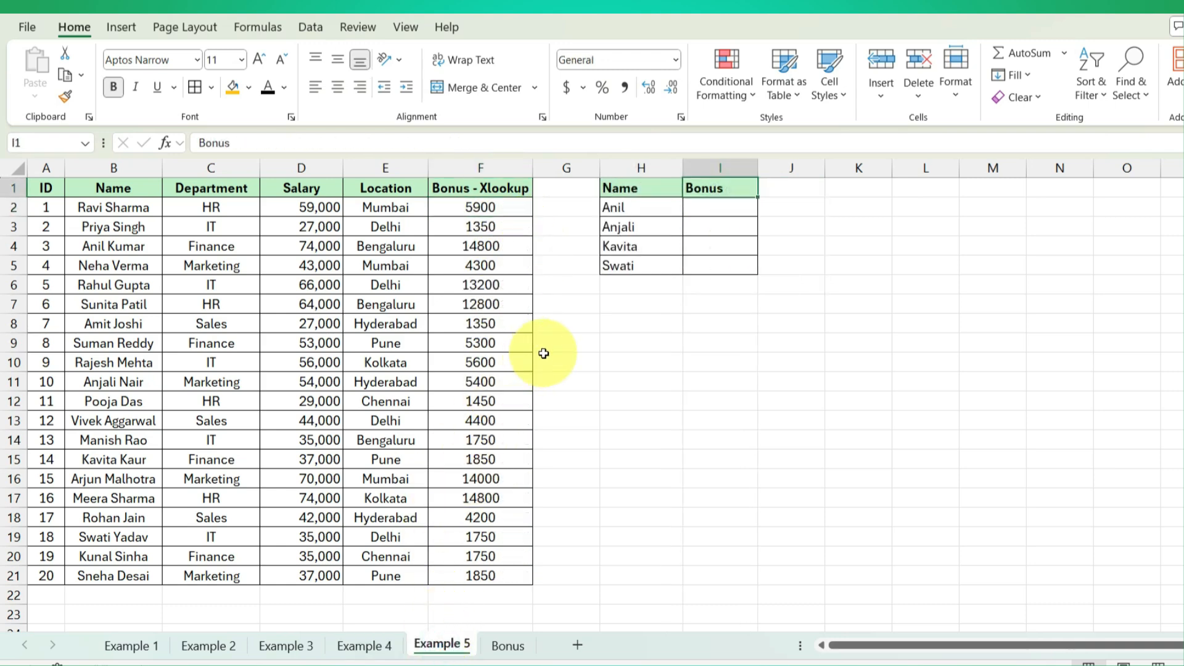
{"action": "left_click_drag", "start_coordinate": [504, 188], "coordinate": [13, 579]}
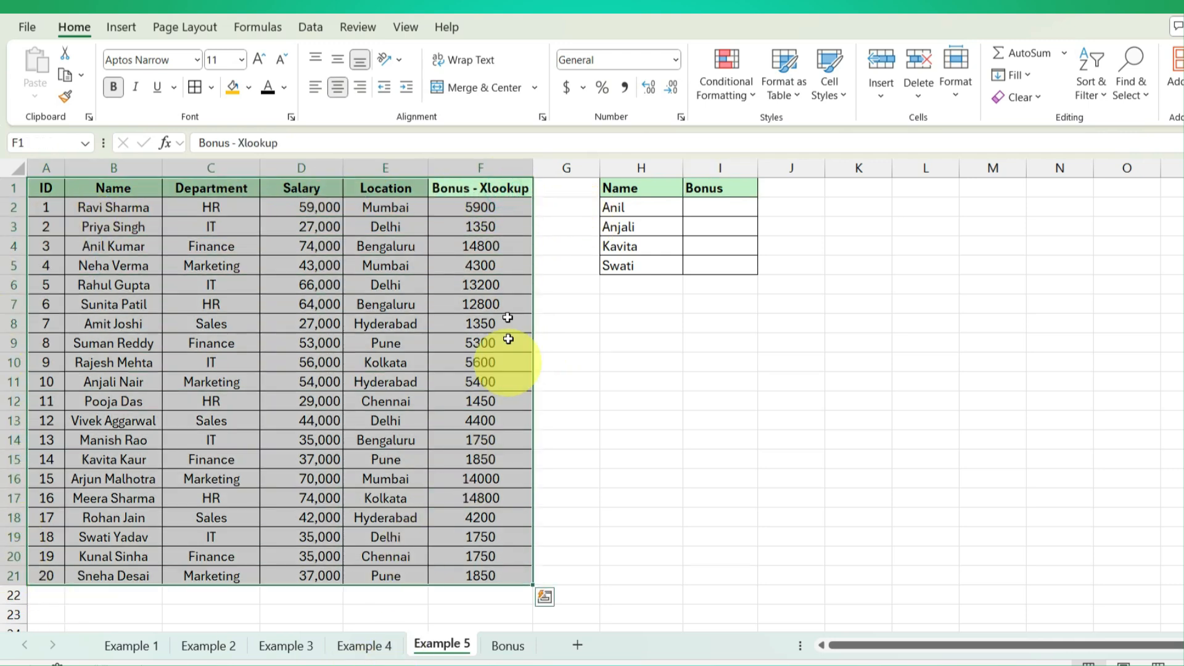
{"action": "left_click", "coordinate": [511, 247]}
{"action": "left_click", "coordinate": [481, 555]}
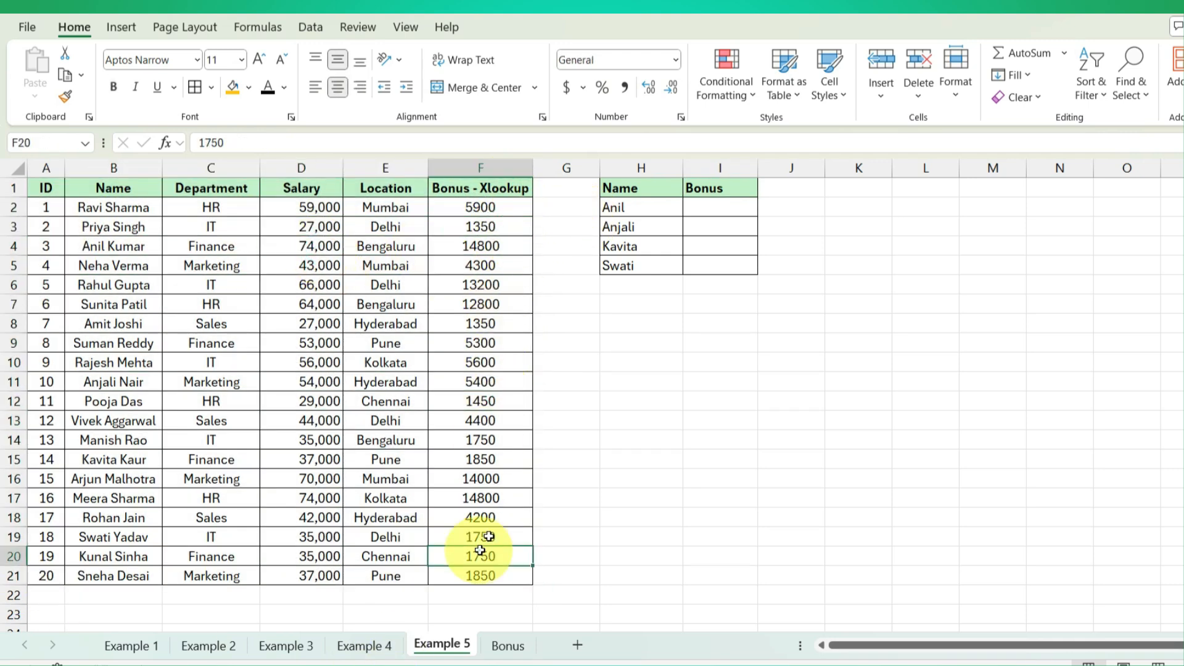
{"action": "left_click", "coordinate": [675, 209]}
{"action": "left_click_drag", "start_coordinate": [629, 191], "coordinate": [642, 264]}
{"action": "left_click_drag", "start_coordinate": [723, 188], "coordinate": [728, 253]}
{"action": "left_click", "coordinate": [727, 253]}
{"action": "left_click", "coordinate": [716, 206]}
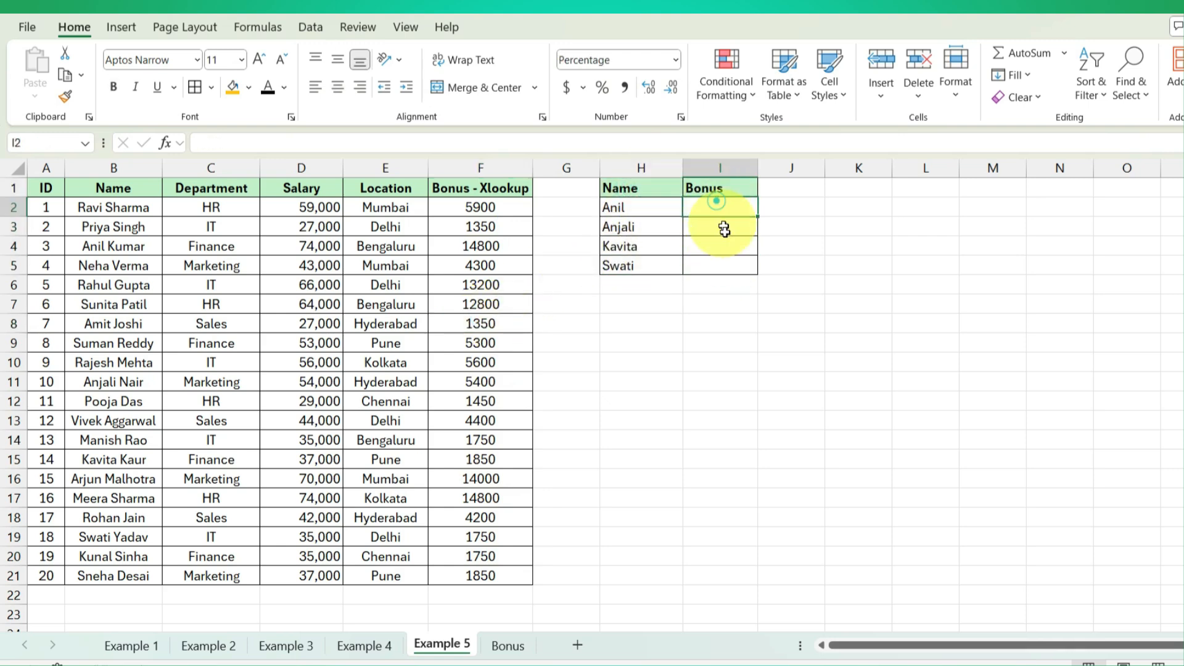
Step: Compare the first names in H2:H5 with the full names in the employee table's Name column
{"action": "left_click_drag", "start_coordinate": [620, 208], "coordinate": [642, 268]}
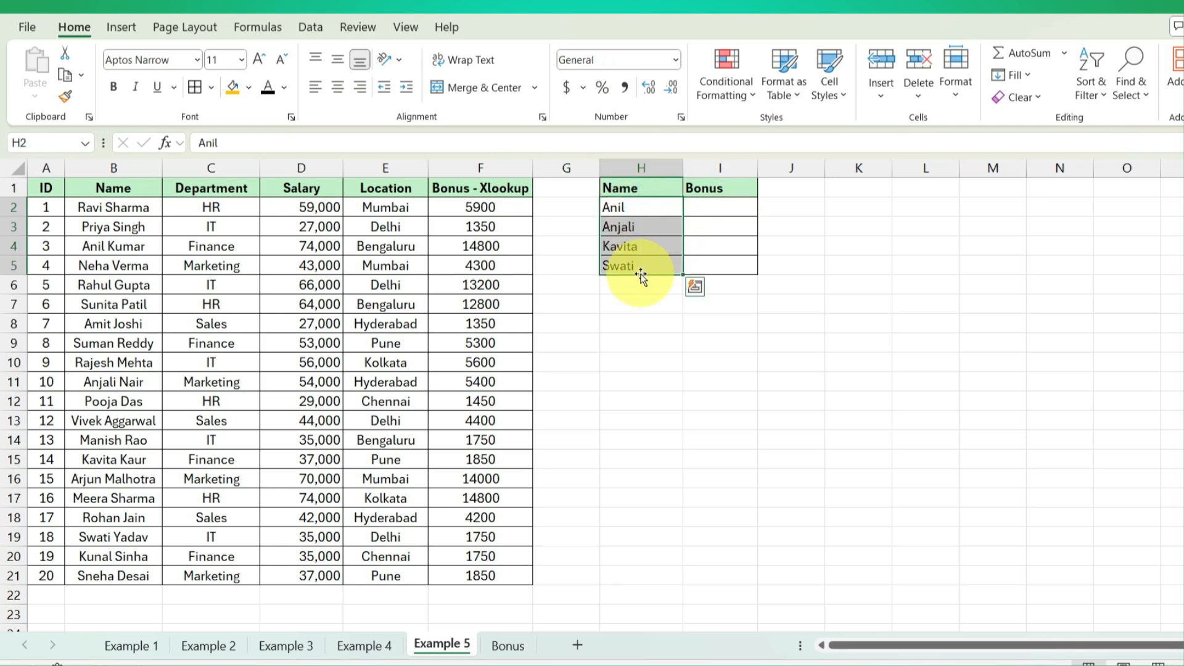
{"action": "left_click", "coordinate": [636, 209]}
{"action": "left_click_drag", "start_coordinate": [141, 222], "coordinate": [117, 547]}
{"action": "left_click", "coordinate": [117, 363]}
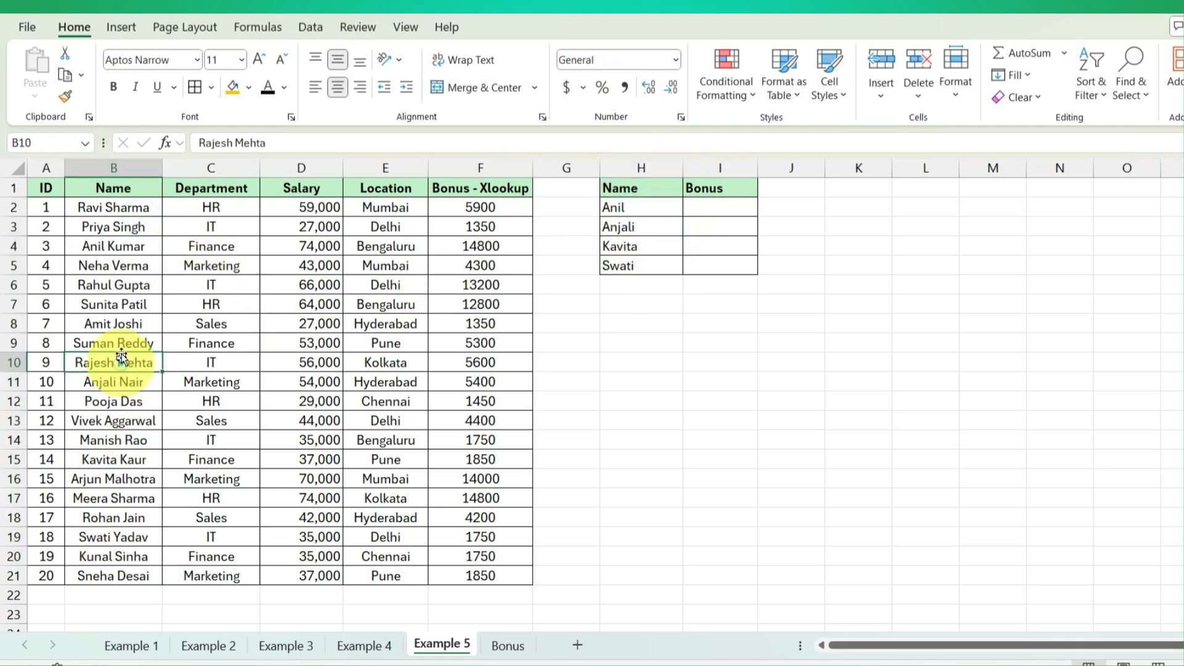
{"action": "left_click", "coordinate": [127, 246]}
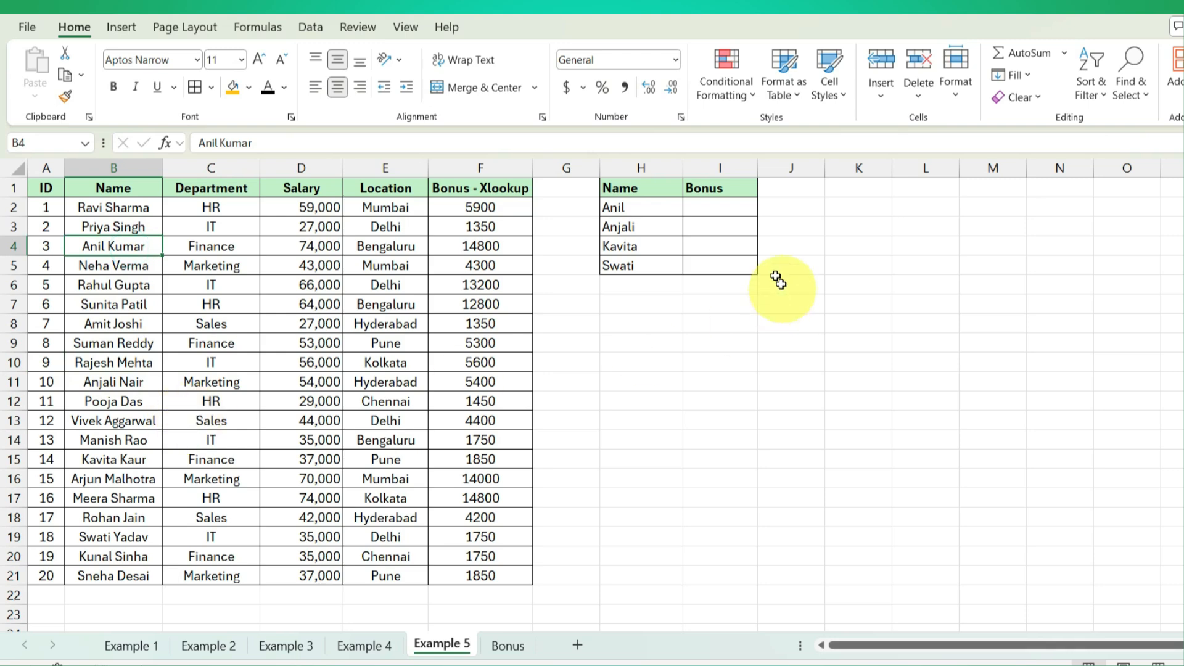
Step: Start an XLOOKUP formula in I2 with H2&"*" as the lookup value
{"action": "left_click", "coordinate": [725, 208]}
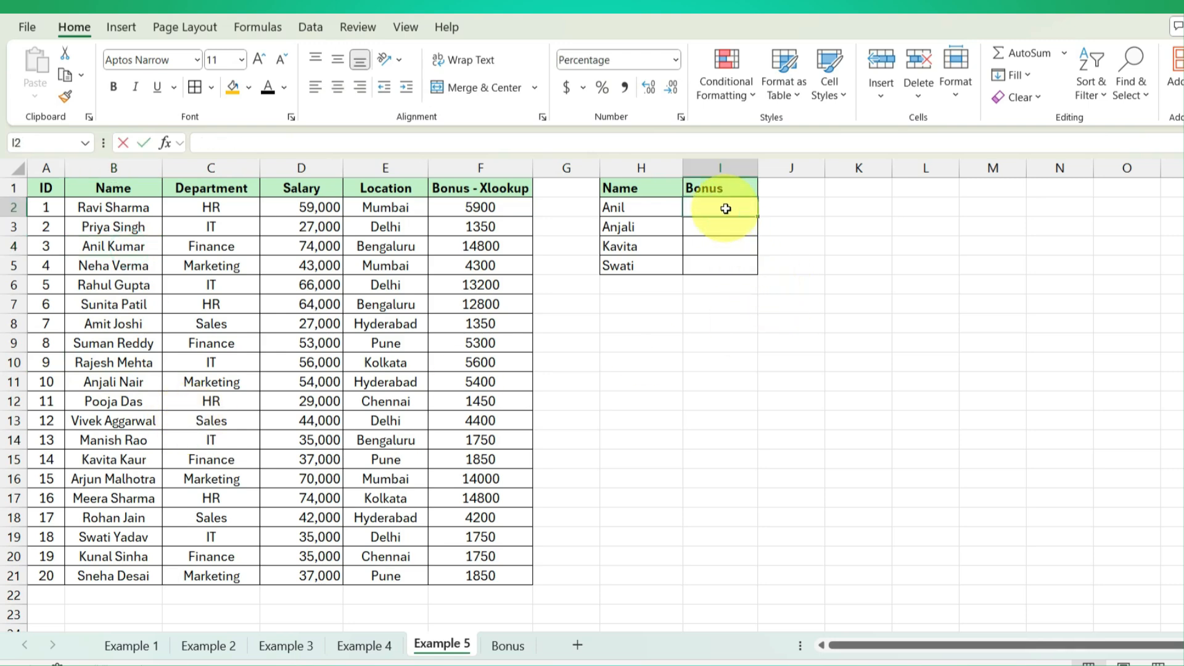
{"action": "type", "text": "=xl"}
{"action": "key", "text": "Tab"}
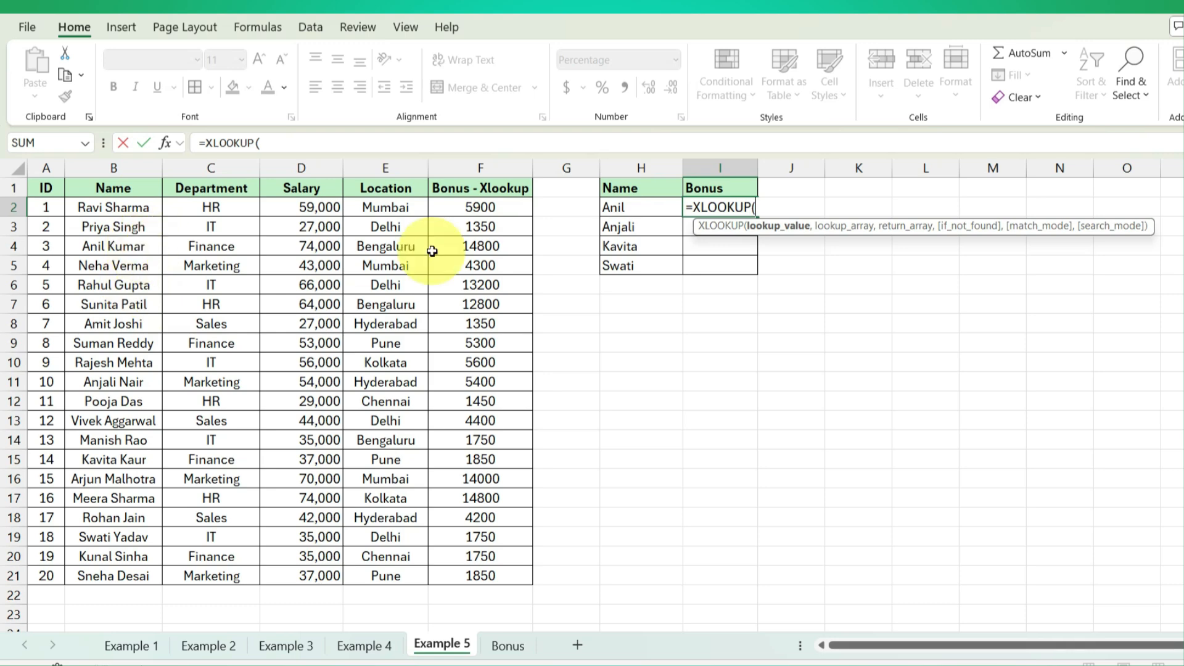
{"action": "left_click", "coordinate": [624, 210]}
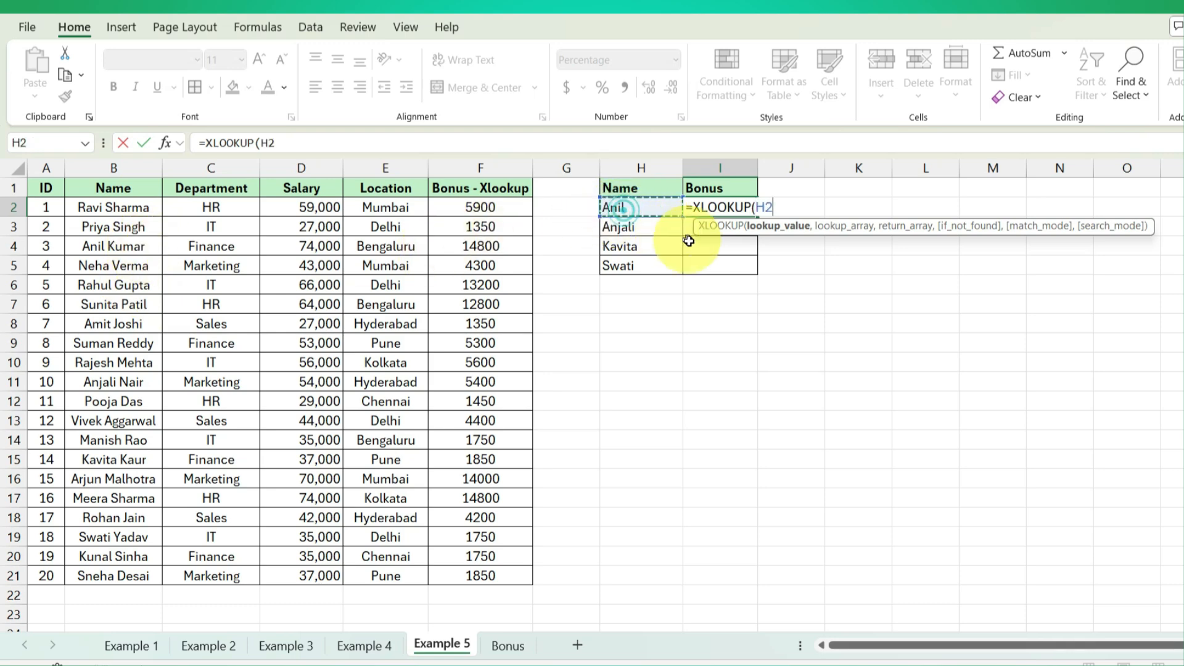
{"action": "type", "text": "&\"*"}
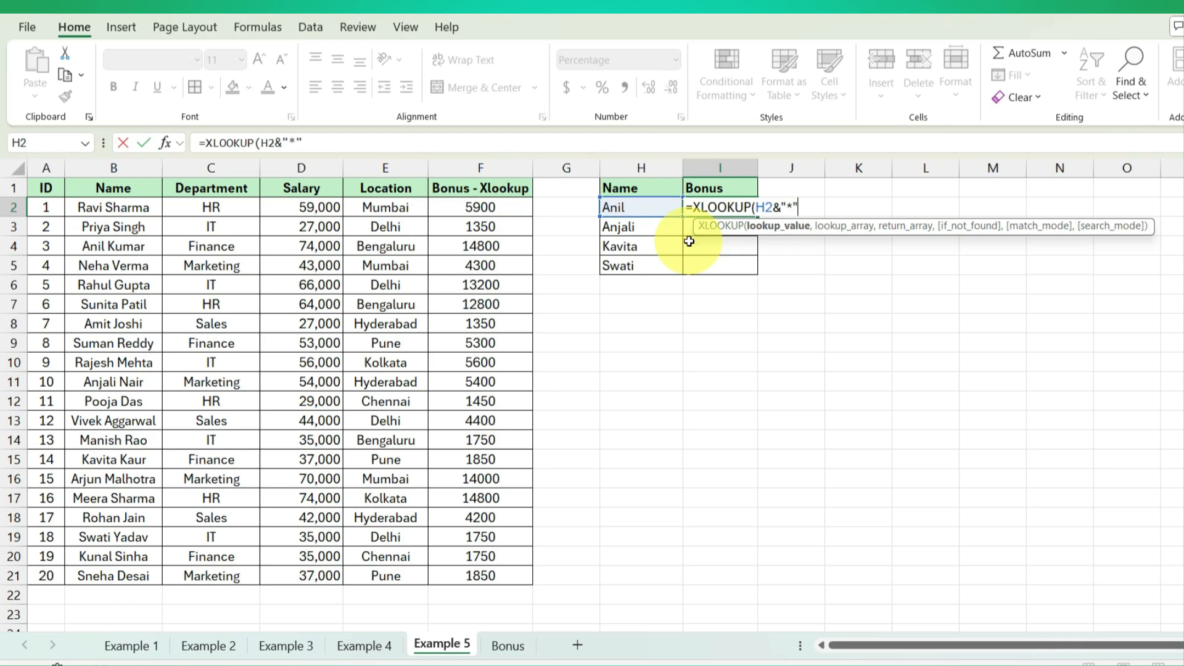
{"action": "type", "text": "\","}
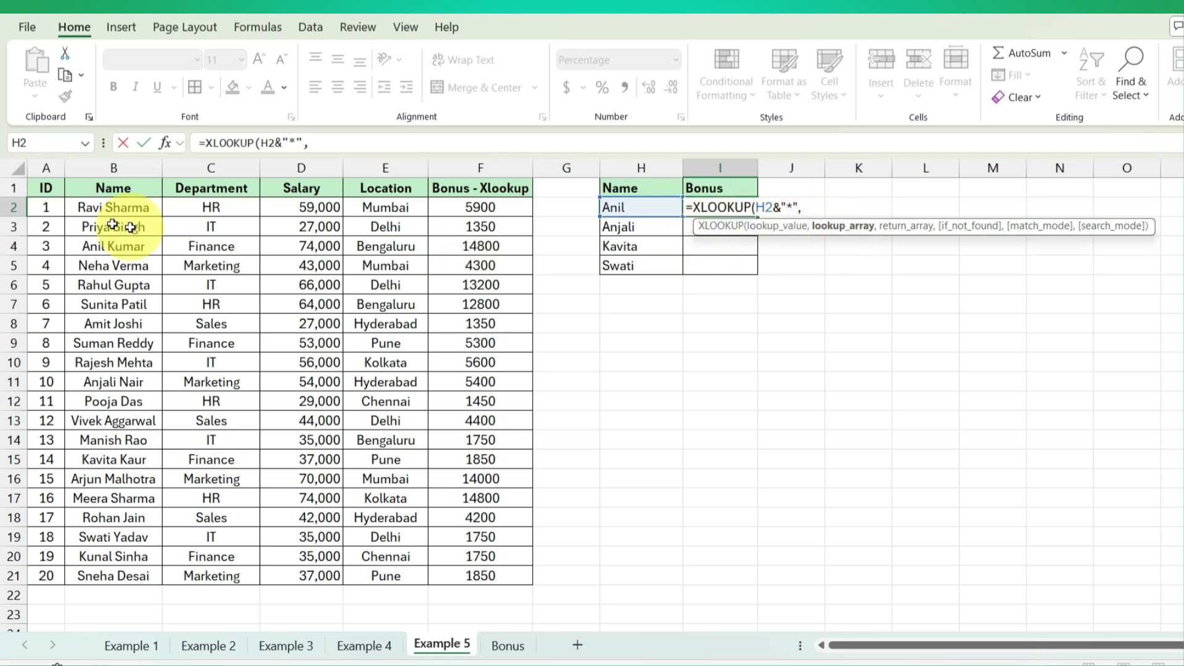
Step: Complete the XLOOKUP in I2 with $B$1:$B$21 as the lookup array and $F$1:$F$21 as the return array
{"action": "left_click_drag", "start_coordinate": [102, 187], "coordinate": [110, 575]}
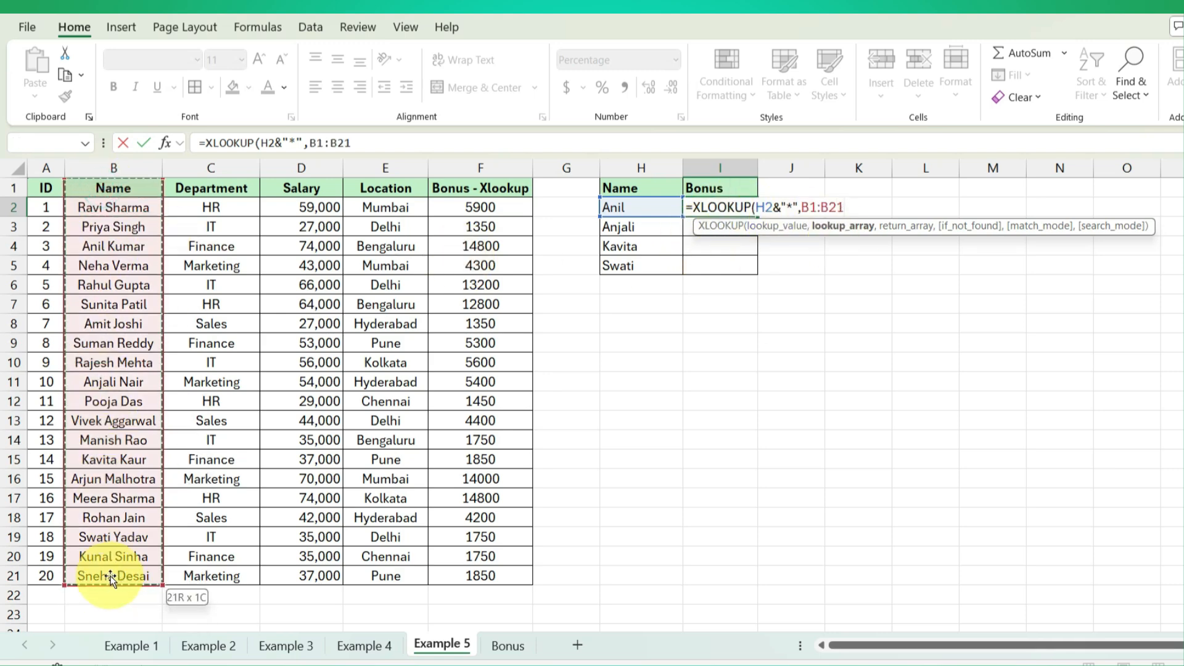
{"action": "key", "text": "F4"}
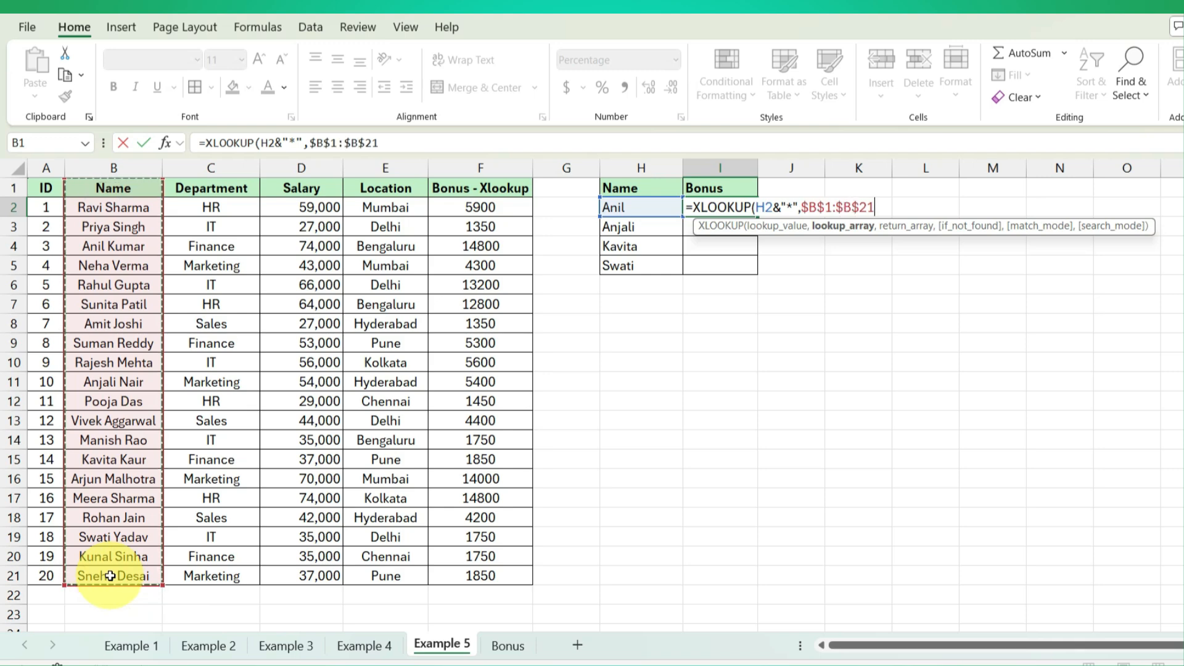
{"action": "type", "text": ","}
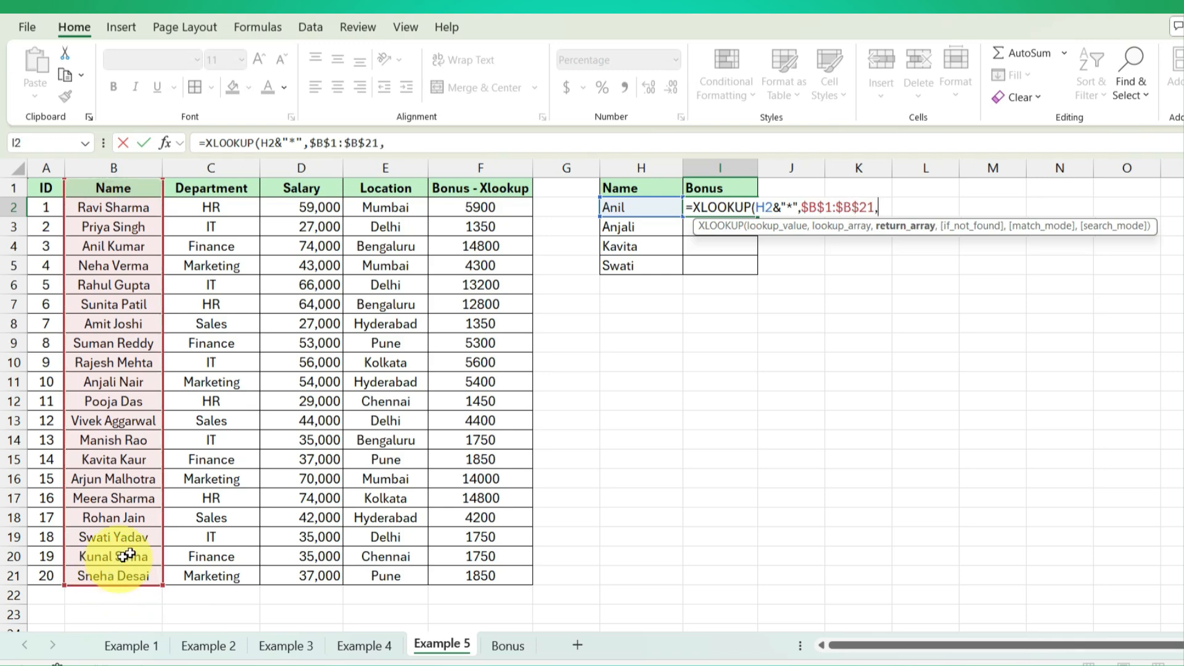
{"action": "left_click_drag", "start_coordinate": [496, 191], "coordinate": [496, 573]}
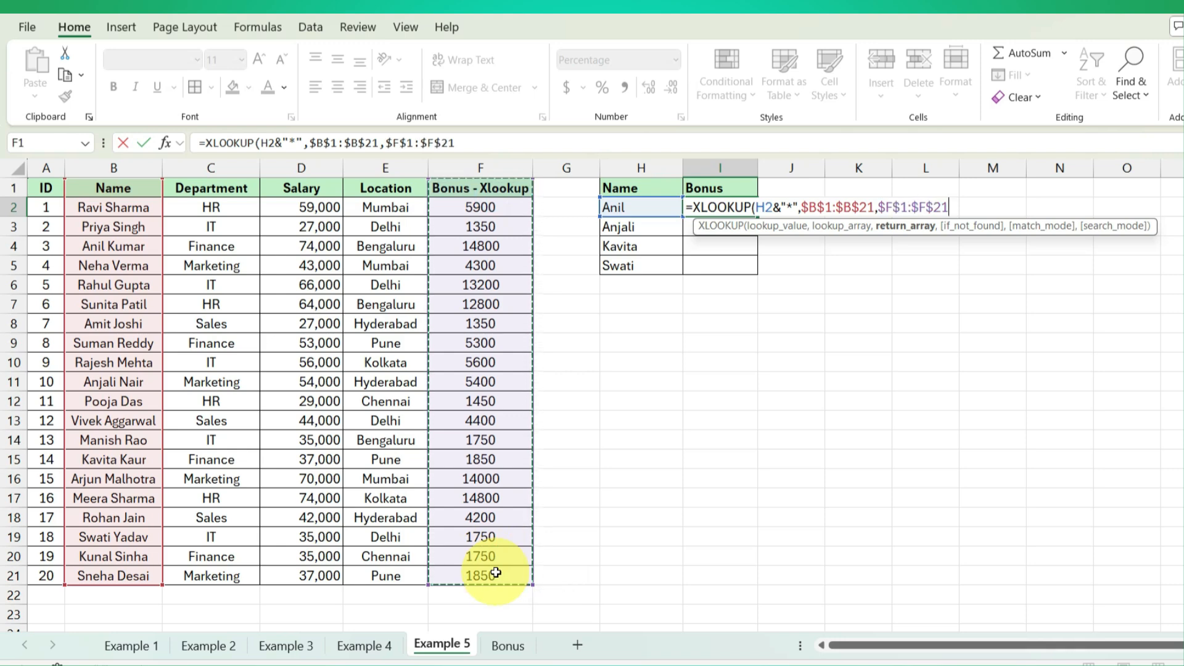
{"action": "key", "text": "Return"}
{"action": "key", "text": "Up"}
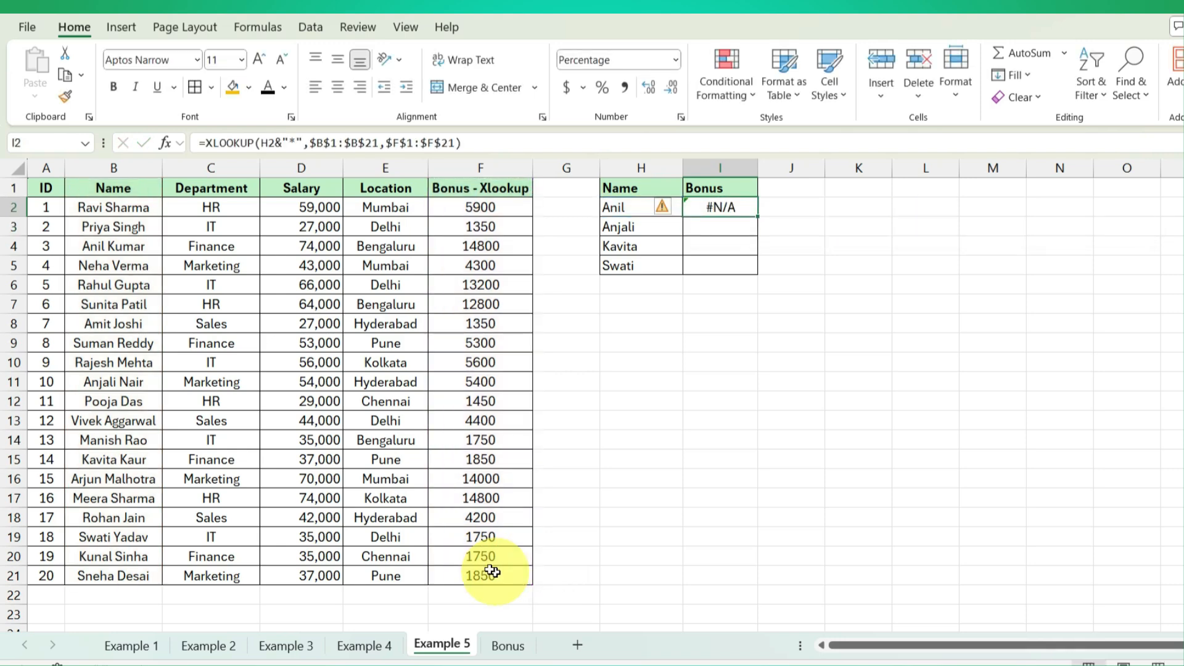
Step: Extend the XLOOKUP in I2 with an empty if_not_found argument and match mode 2 for wildcard character match
{"action": "left_click", "coordinate": [455, 142]}
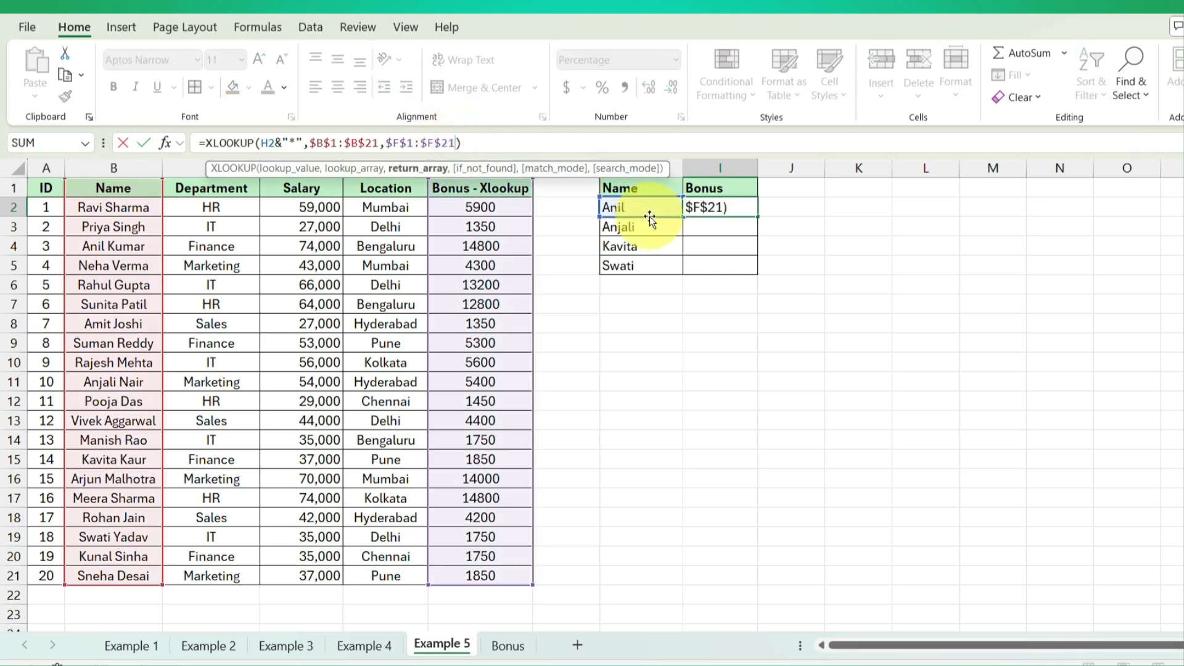
{"action": "type", "text": ",,"}
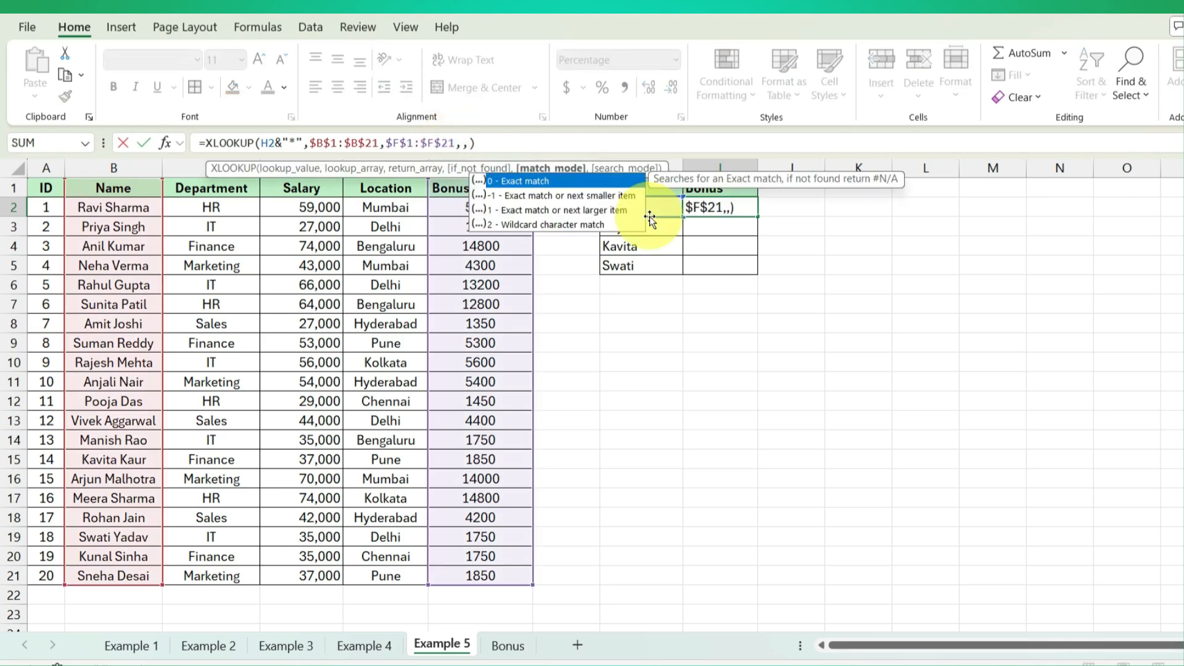
{"action": "key", "text": "Down"}
{"action": "key", "text": "Down"}
{"action": "key", "text": "Down"}
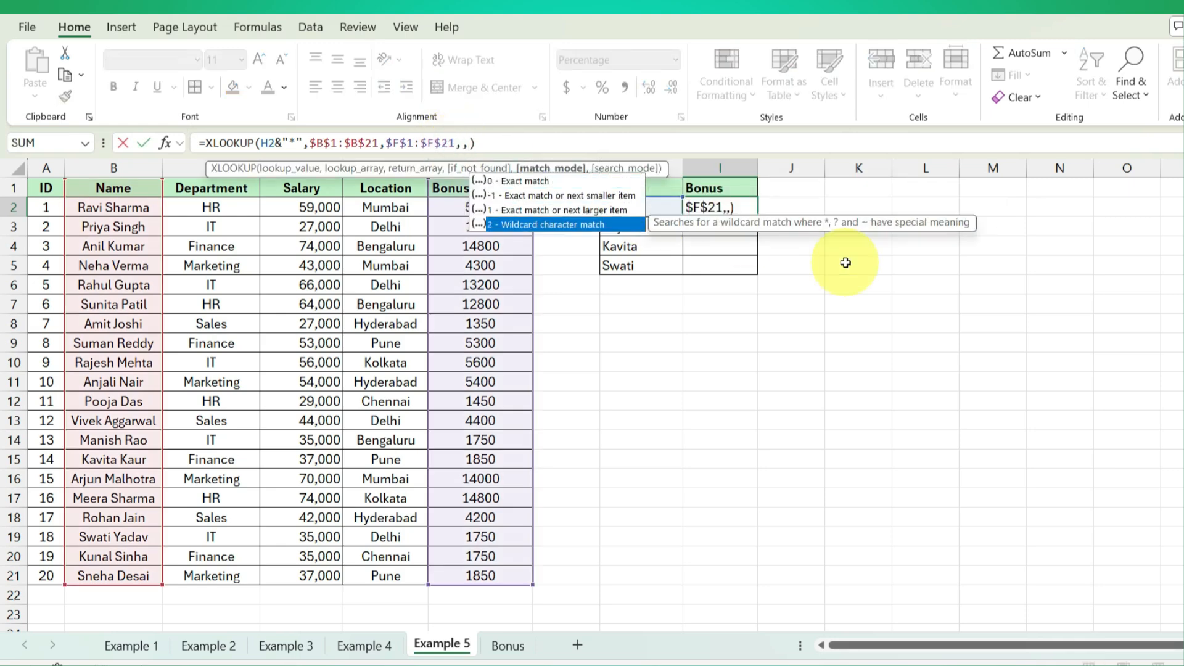
{"action": "key", "text": "Tab"}
{"action": "key", "text": "ctrl+Return"}
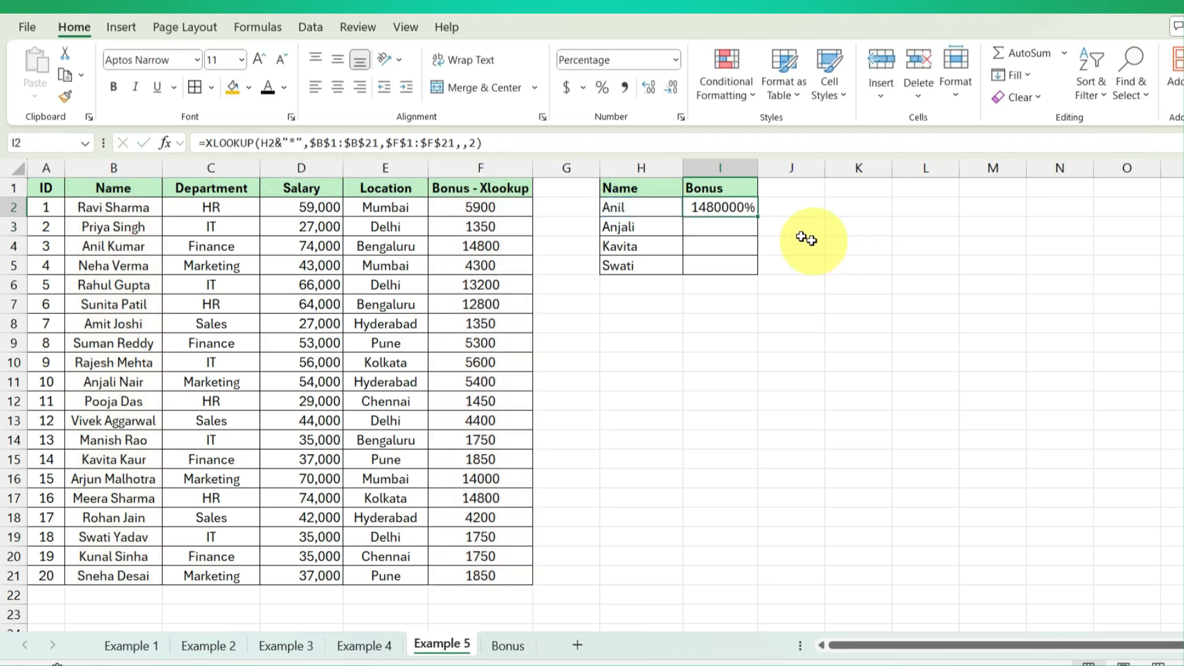
Step: Fill the wildcard XLOOKUP from I2 down to I5 and format the results as Number
{"action": "double_click", "coordinate": [758, 217]}
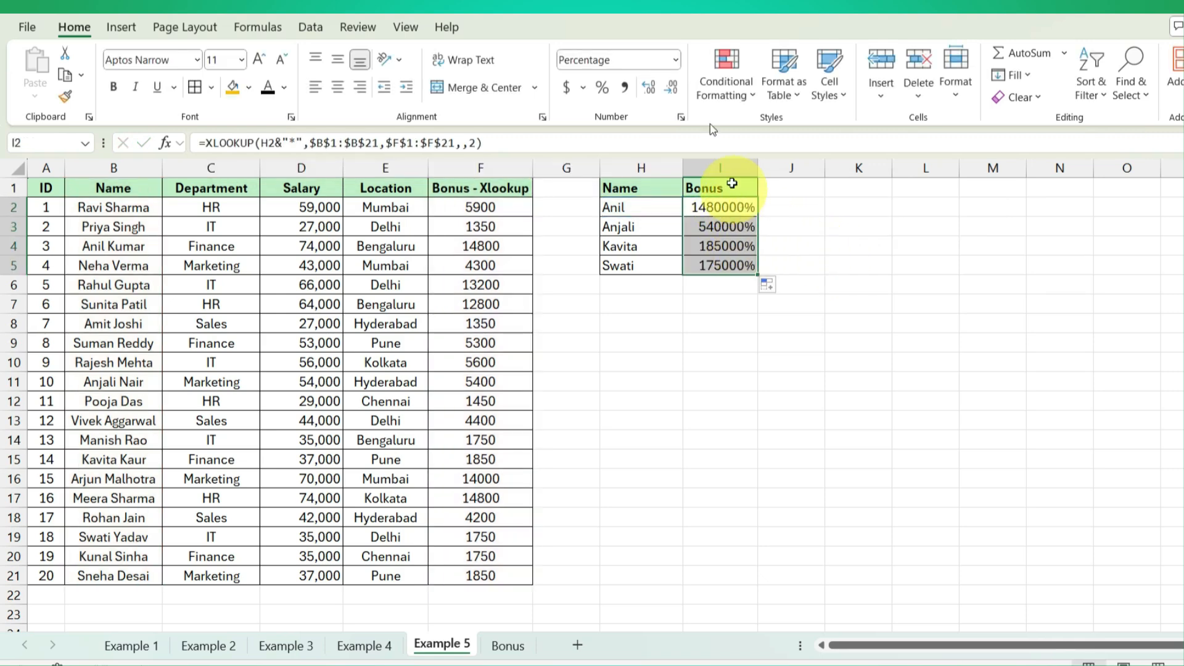
{"action": "left_click", "coordinate": [676, 60]}
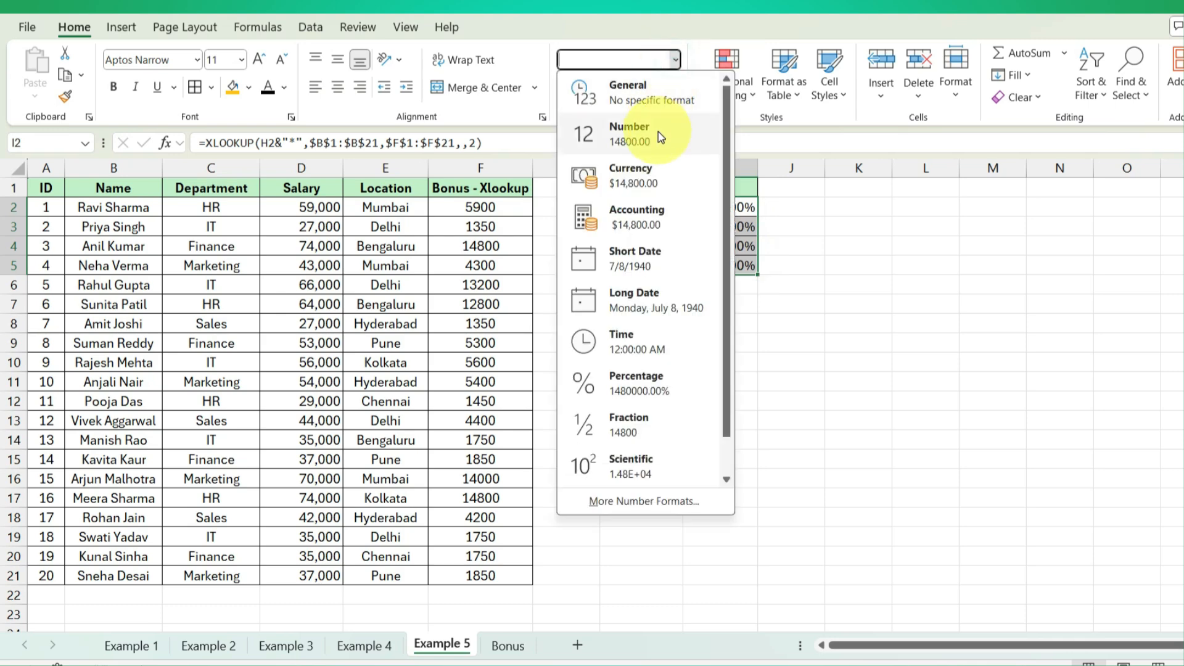
{"action": "left_click", "coordinate": [657, 132]}
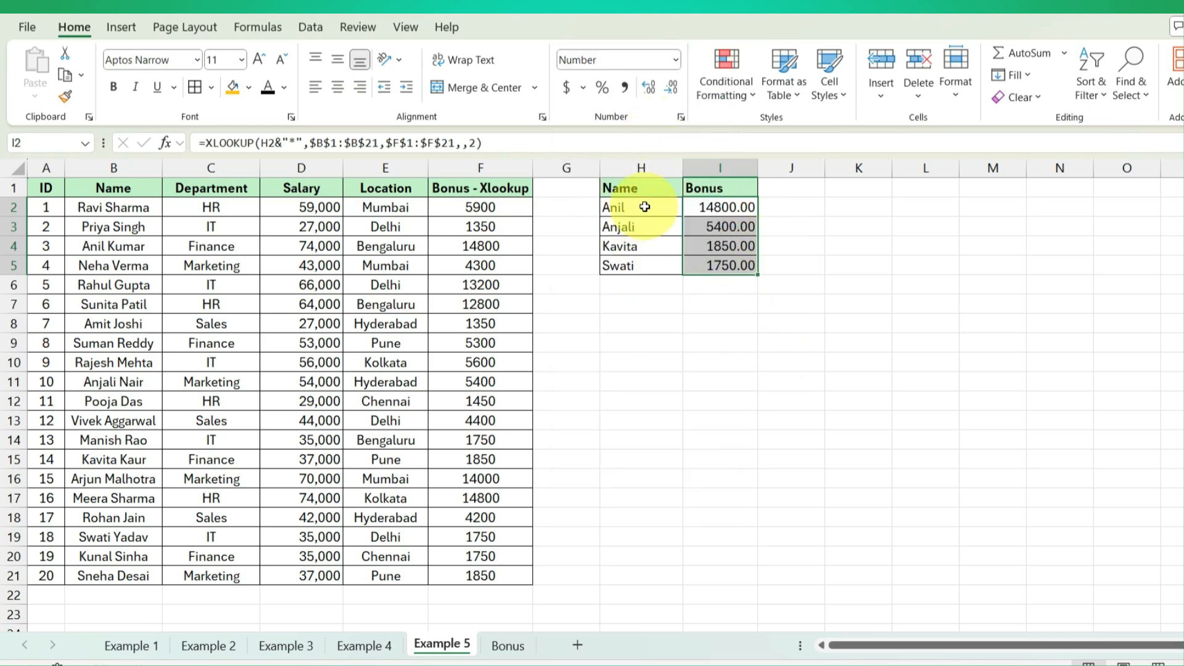
Step: Check the first name's bonus in I2 against the matching employee's record in row 4 of the employee table
{"action": "left_click_drag", "start_coordinate": [645, 210], "coordinate": [727, 207]}
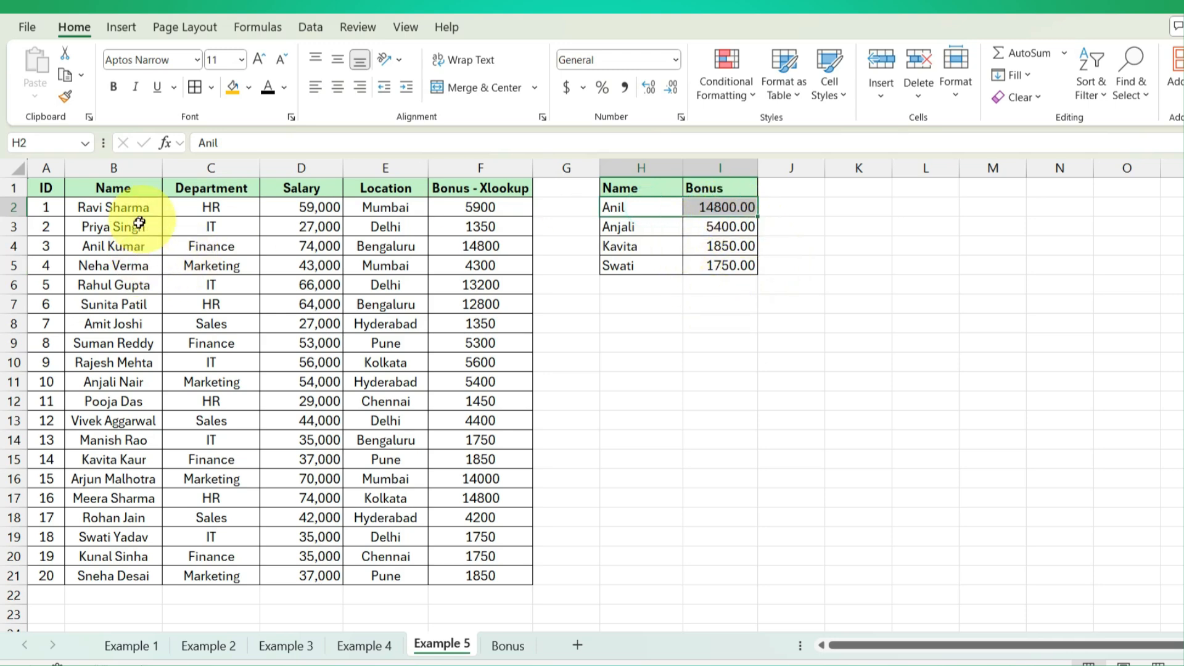
{"action": "left_click_drag", "start_coordinate": [118, 245], "coordinate": [461, 260]}
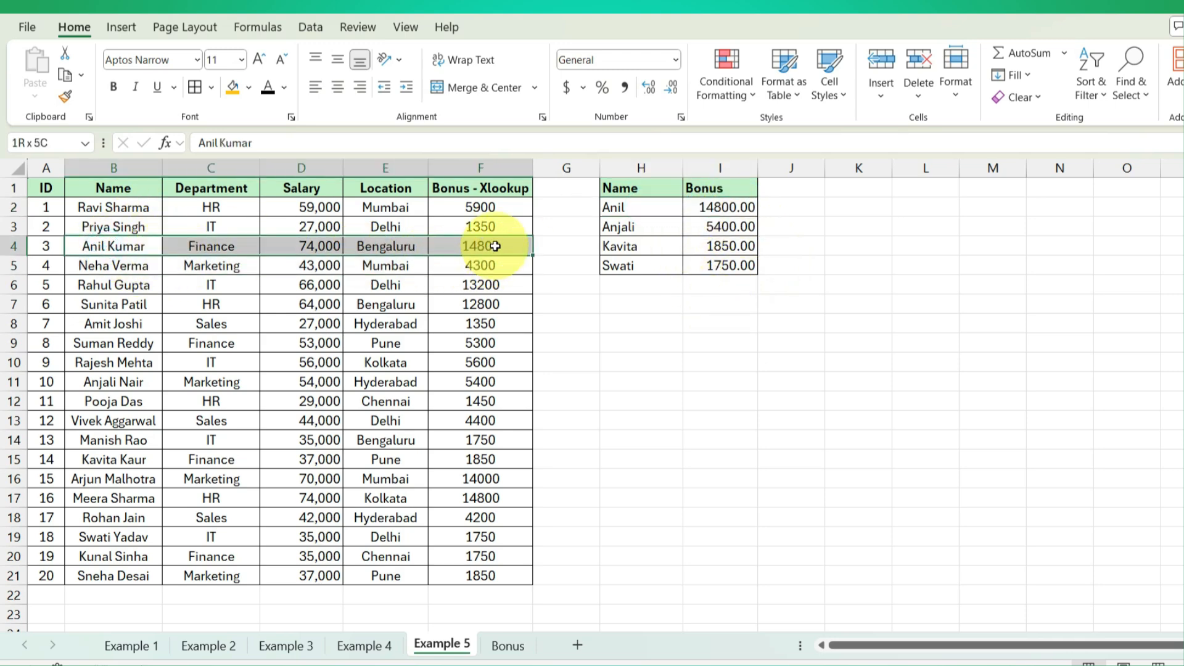
Step: Check the second name's bonus in I3 against the matching employee's record in row 11
{"action": "left_click", "coordinate": [520, 246]}
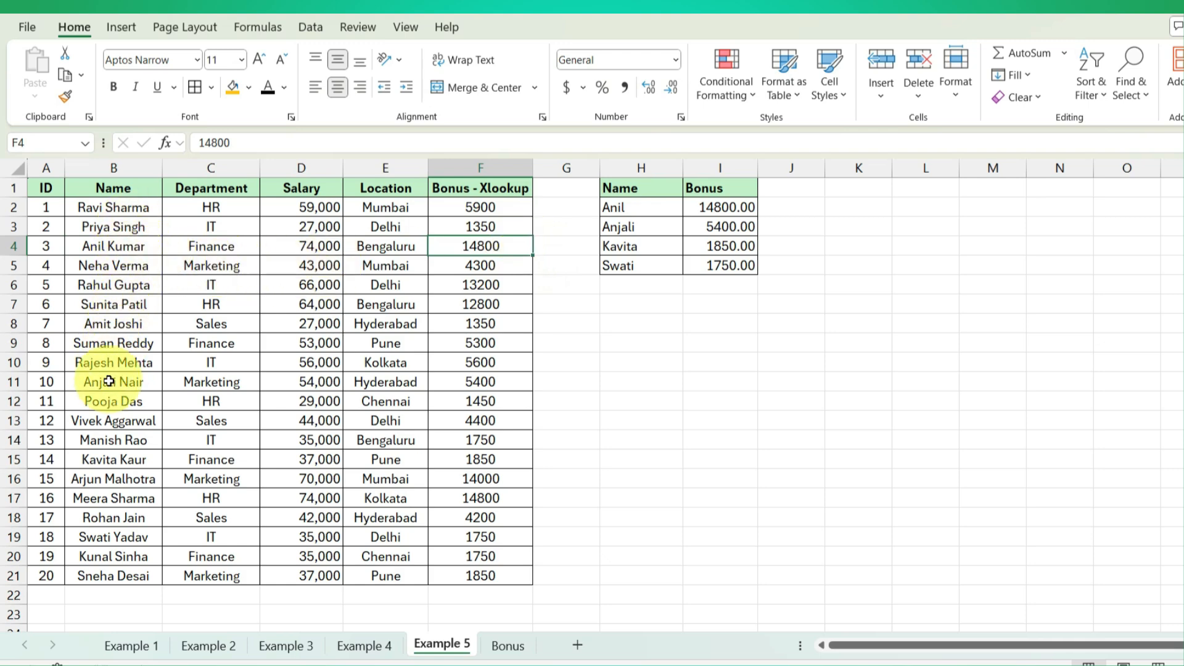
{"action": "left_click_drag", "start_coordinate": [110, 381], "coordinate": [498, 381]}
{"action": "left_click", "coordinate": [497, 381]}
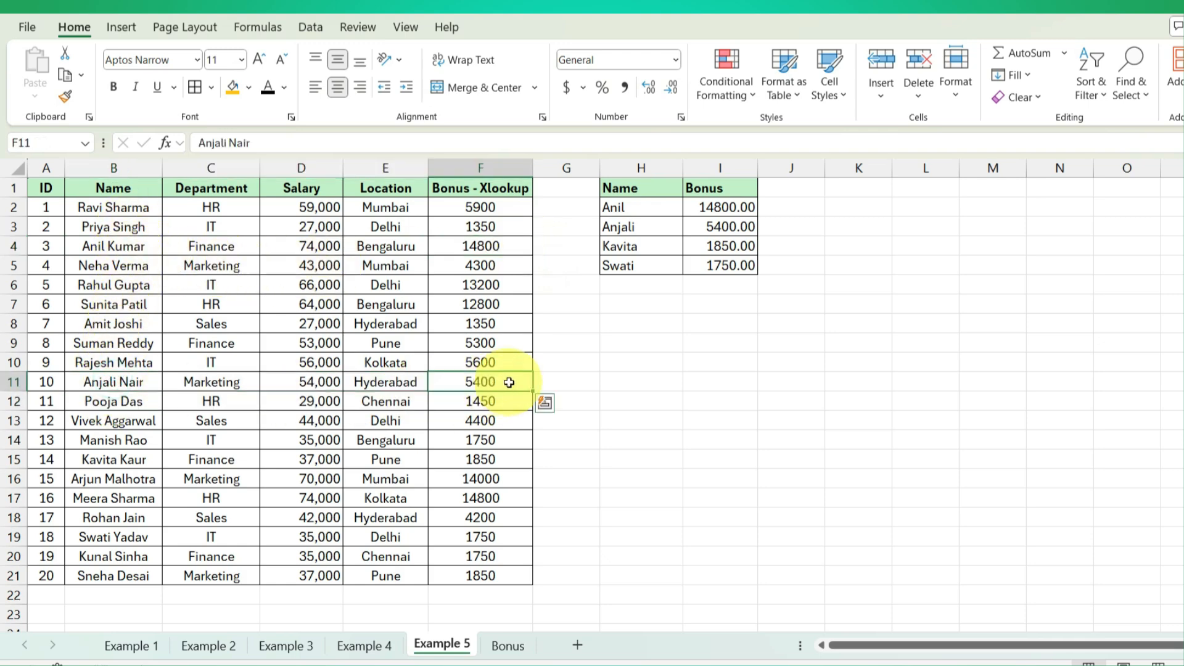
{"action": "left_click", "coordinate": [736, 227]}
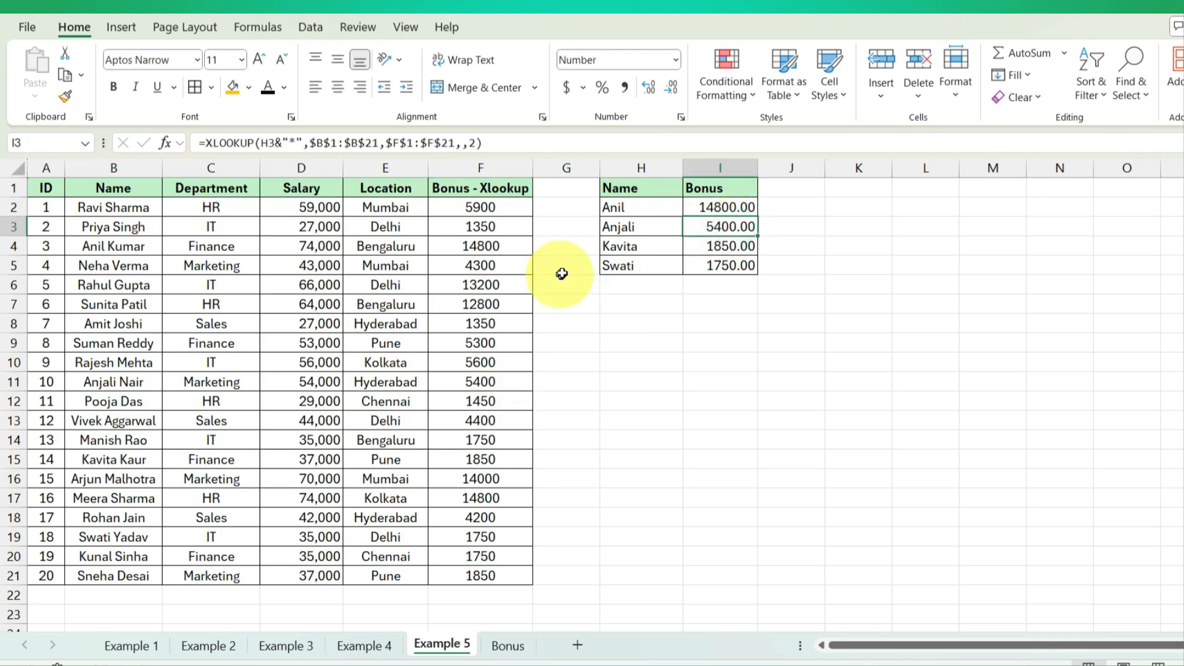
Step: Compare the bonuses in I4 and I5 with the matching employees' records in rows 15 and 19
{"action": "left_click", "coordinate": [617, 247]}
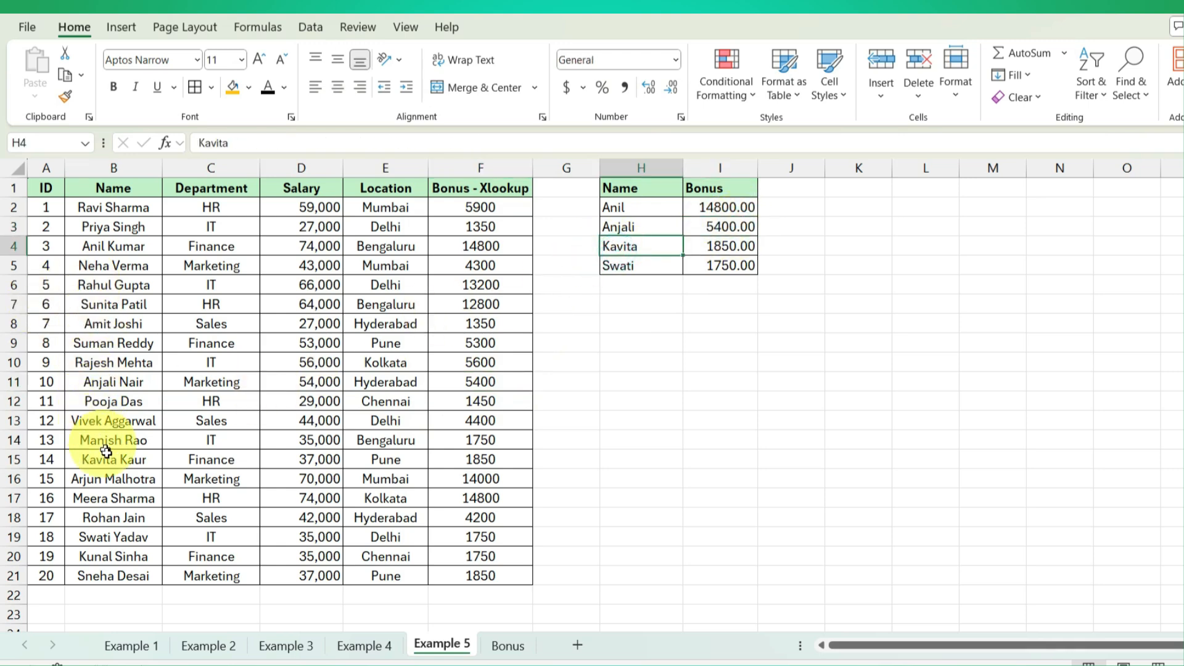
{"action": "left_click_drag", "start_coordinate": [98, 457], "coordinate": [478, 456]}
{"action": "left_click", "coordinate": [478, 456]}
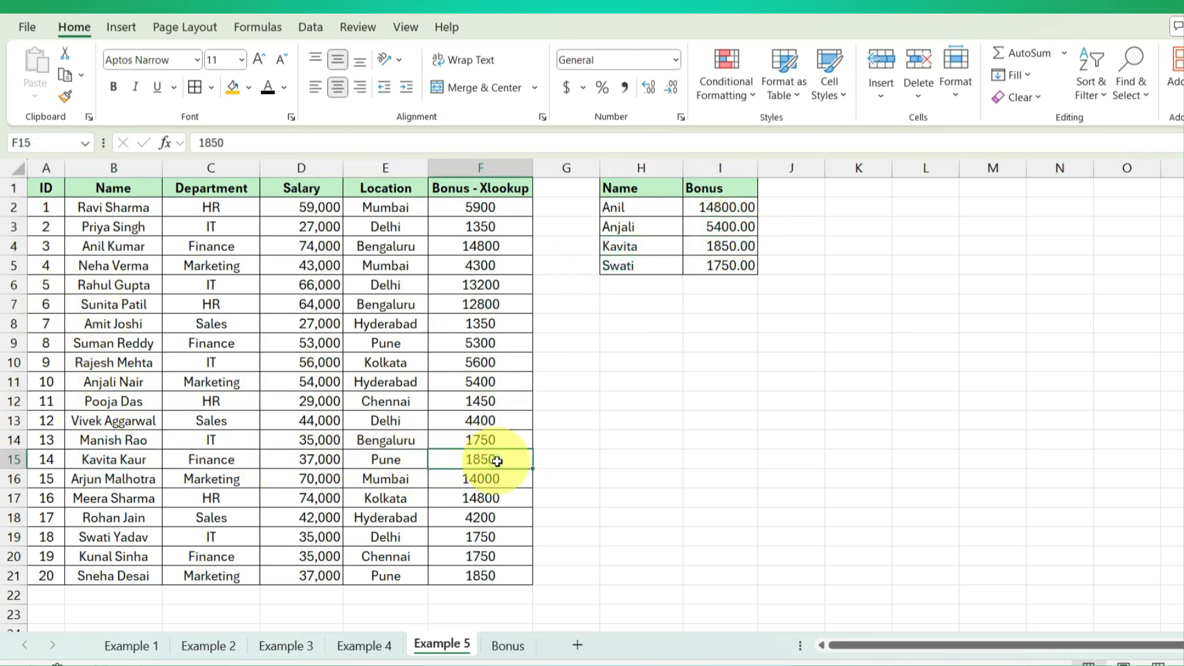
{"action": "left_click", "coordinate": [734, 246]}
{"action": "left_click", "coordinate": [650, 269]}
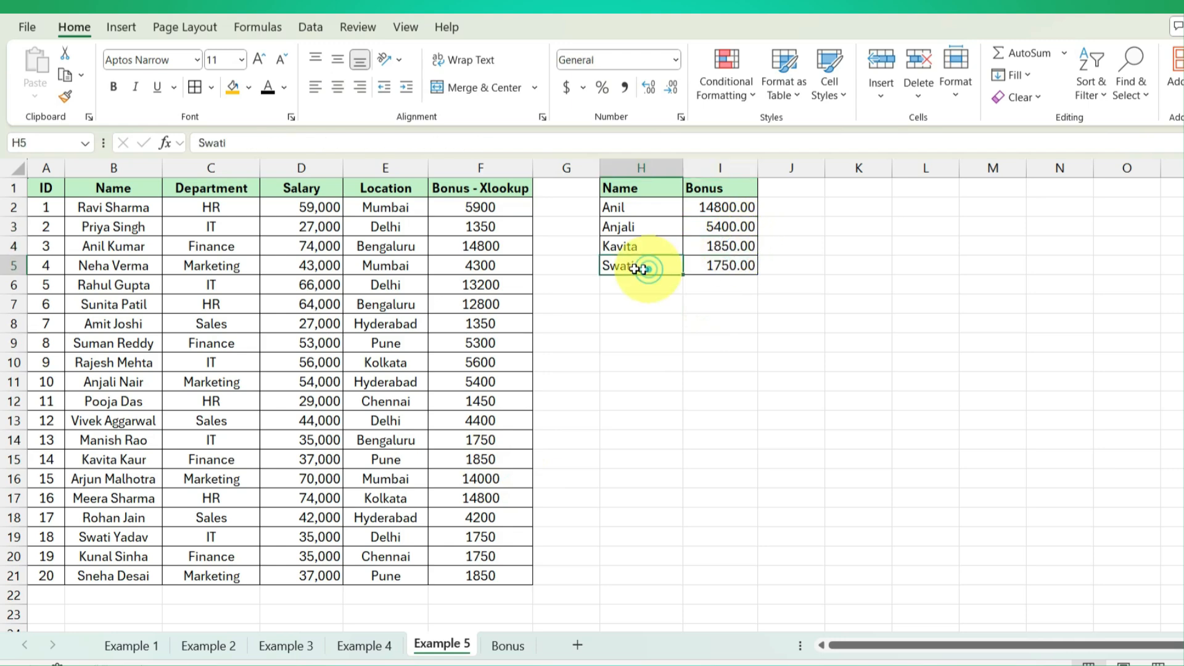
{"action": "left_click", "coordinate": [462, 538]}
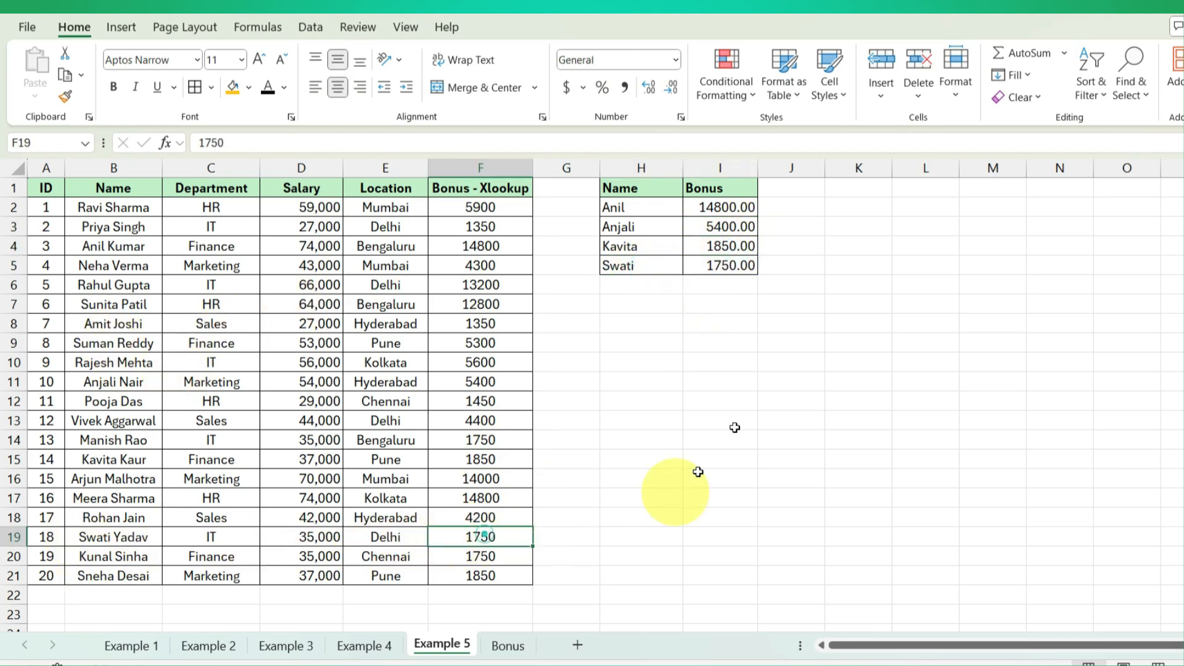
{"action": "left_click", "coordinate": [728, 266]}
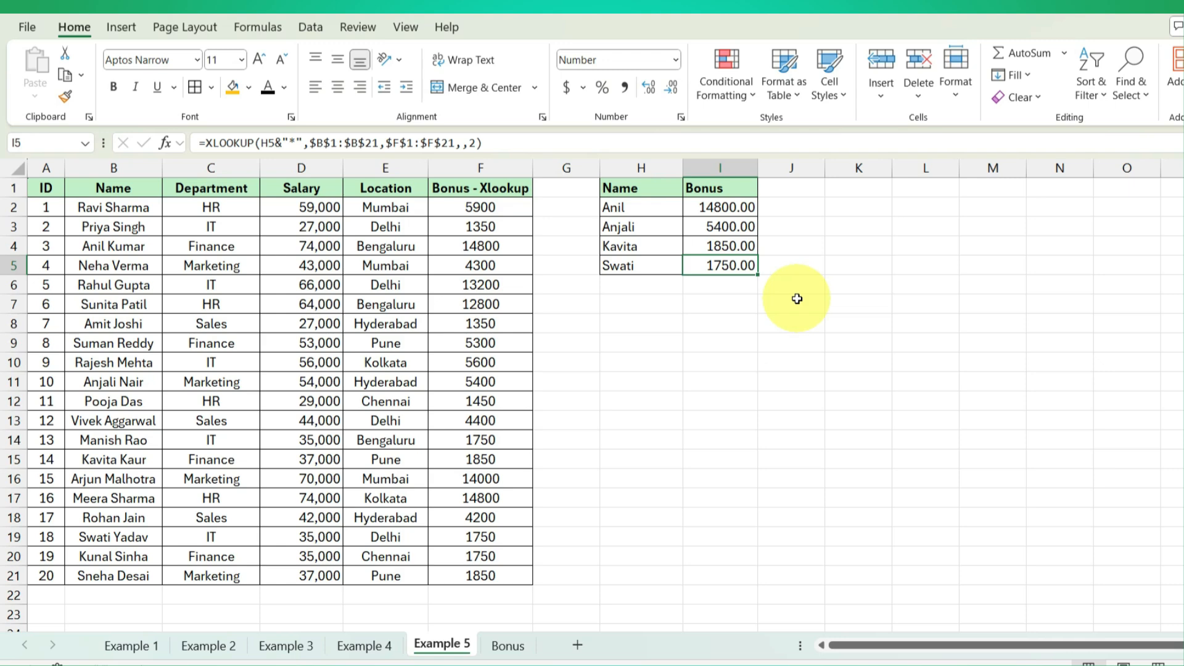
Step: Copy the Name and Bonus lookup table in H1:I5 to a second table starting at H8
{"action": "left_click_drag", "start_coordinate": [637, 186], "coordinate": [720, 264]}
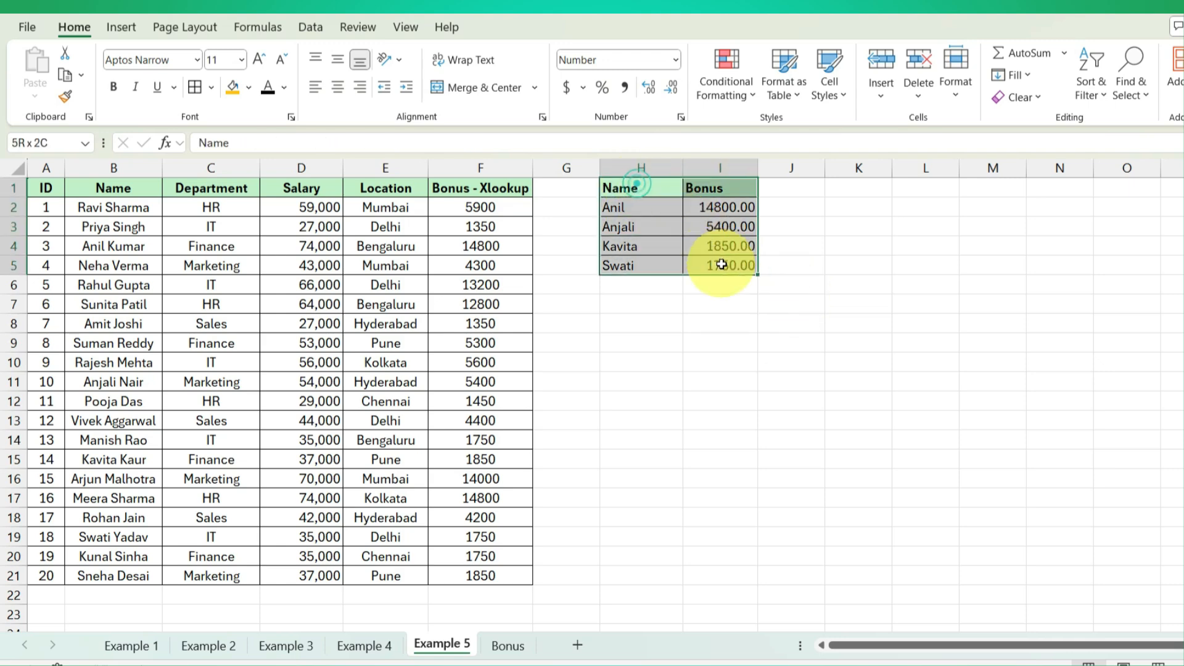
{"action": "key", "text": "ctrl+c"}
{"action": "left_click", "coordinate": [644, 327]}
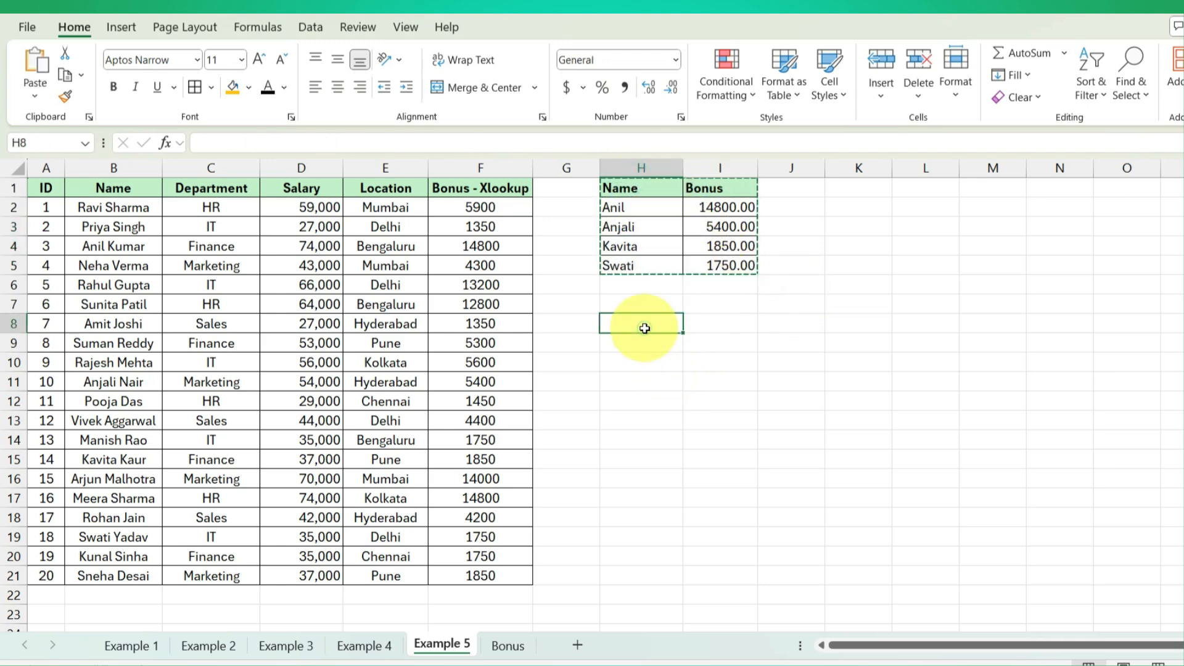
{"action": "key", "text": "ctrl+v"}
Step: Replace the first names in H9:H12 with the surnames of the employees in rows 3, 4, 15 and 19
{"action": "left_click", "coordinate": [637, 343]}
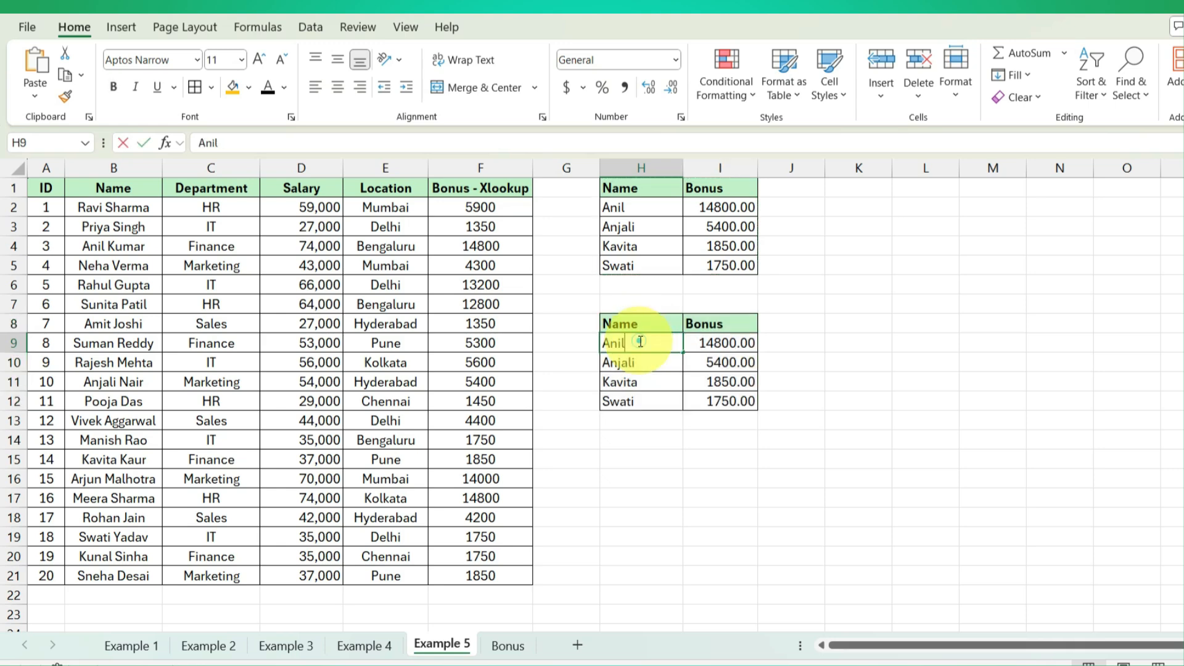
{"action": "double_click", "coordinate": [641, 343]}
{"action": "type", "text": "Singh"}
{"action": "key", "text": "Return"}
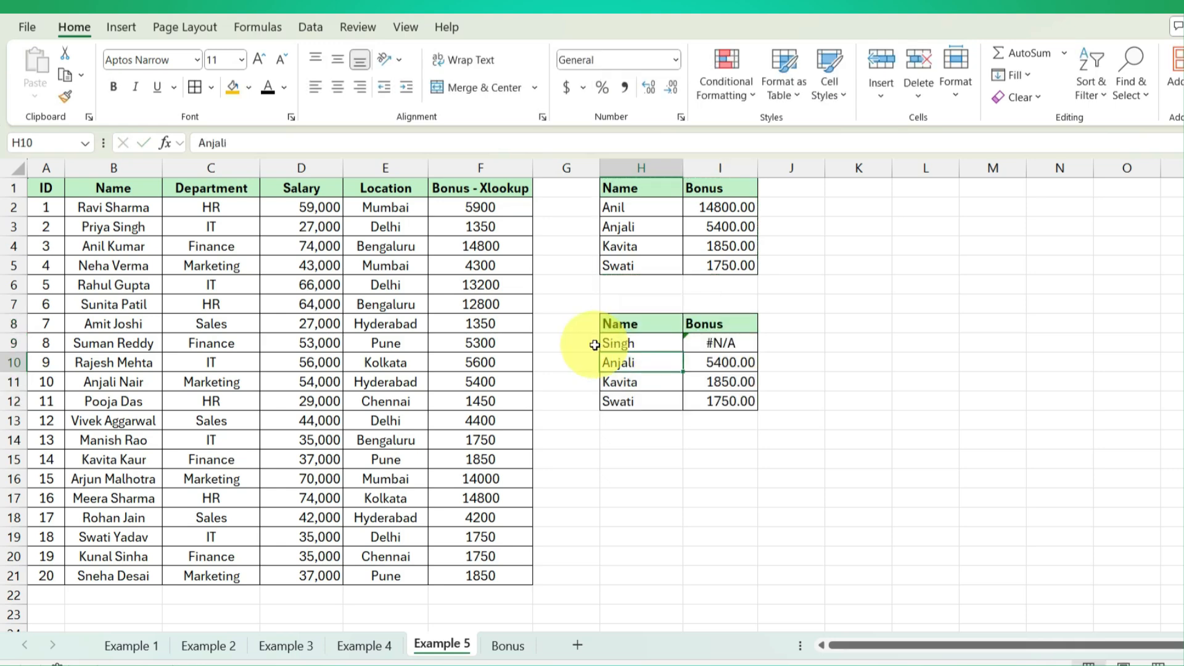
{"action": "type", "text": "KJ"}
{"action": "type", "text": "Kuar"}
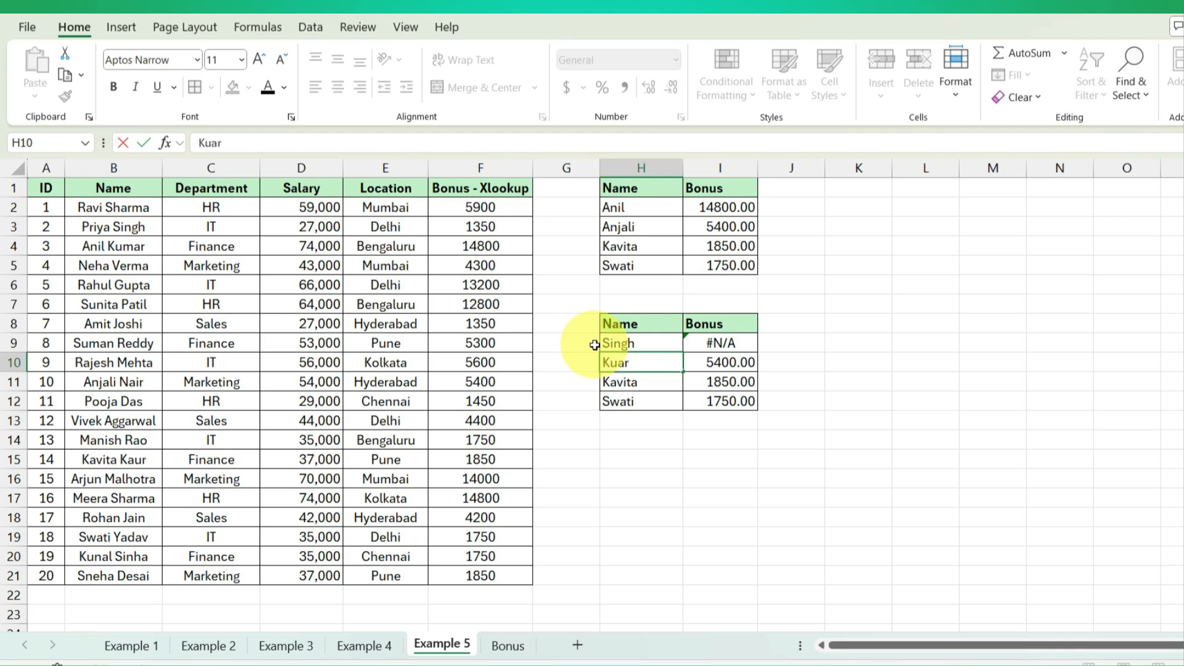
{"action": "type", "text": "mar"}
{"action": "key", "text": "Return"}
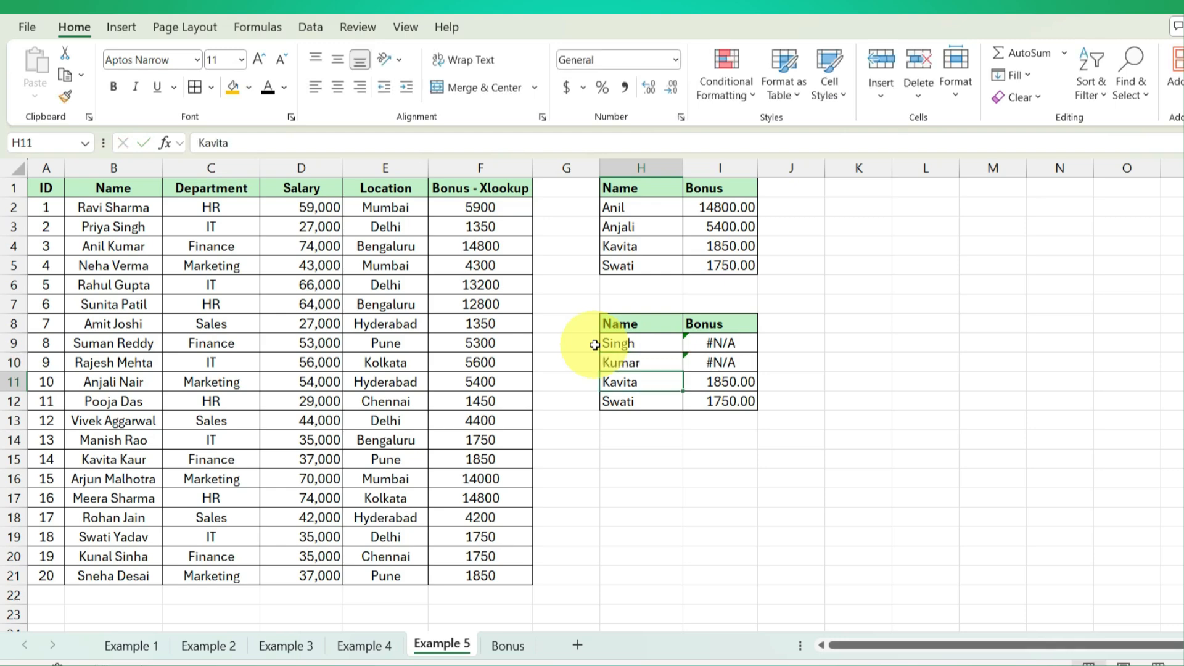
{"action": "type", "text": "Kaur"}
{"action": "key", "text": "Return"}
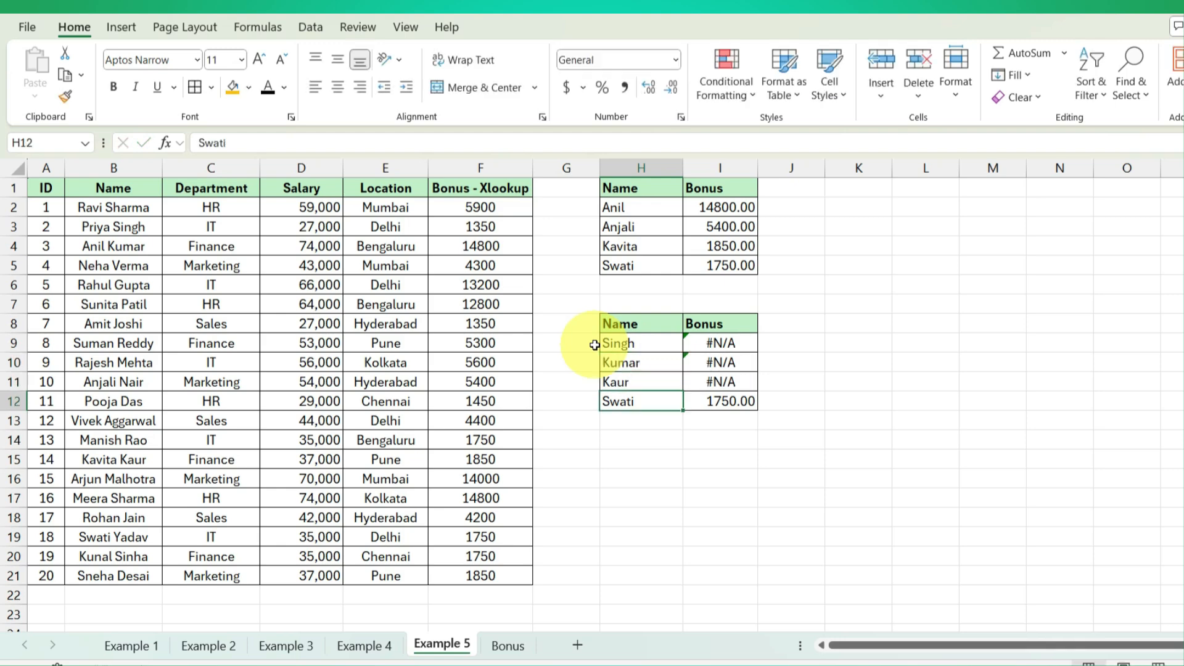
{"action": "type", "text": "Yada"}
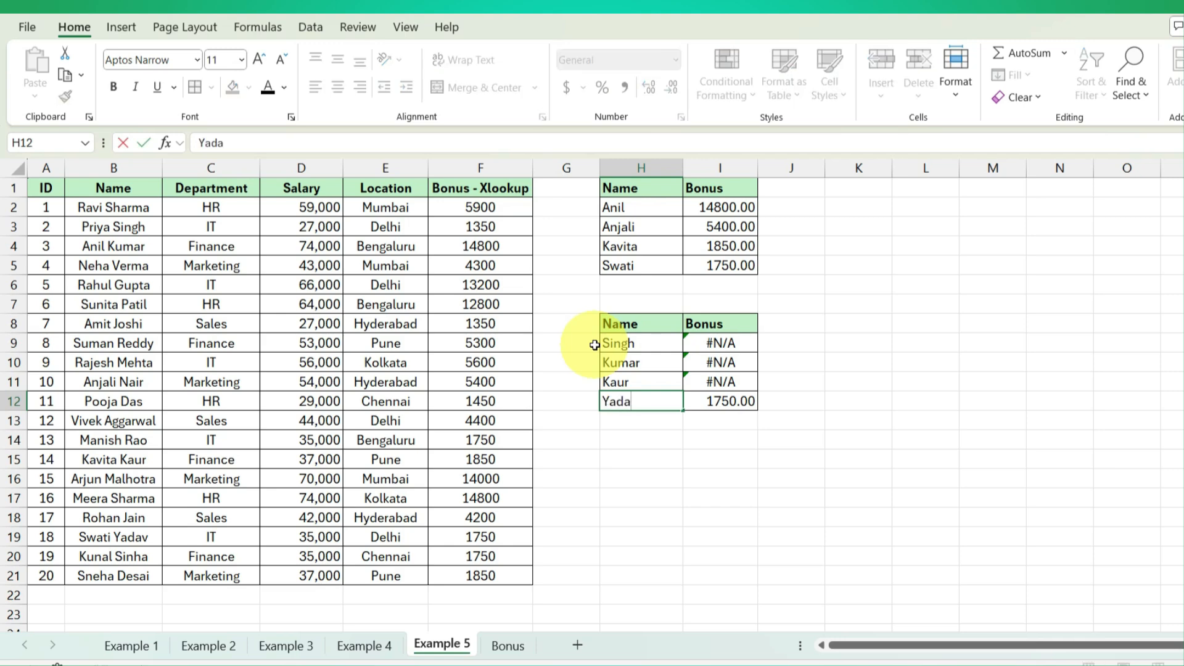
{"action": "type", "text": "v"}
{"action": "key", "text": "Return"}
Step: Change the XLOOKUP lookup value in I9 to "*"&H9 and fill the formula down to I12
{"action": "left_click", "coordinate": [720, 342]}
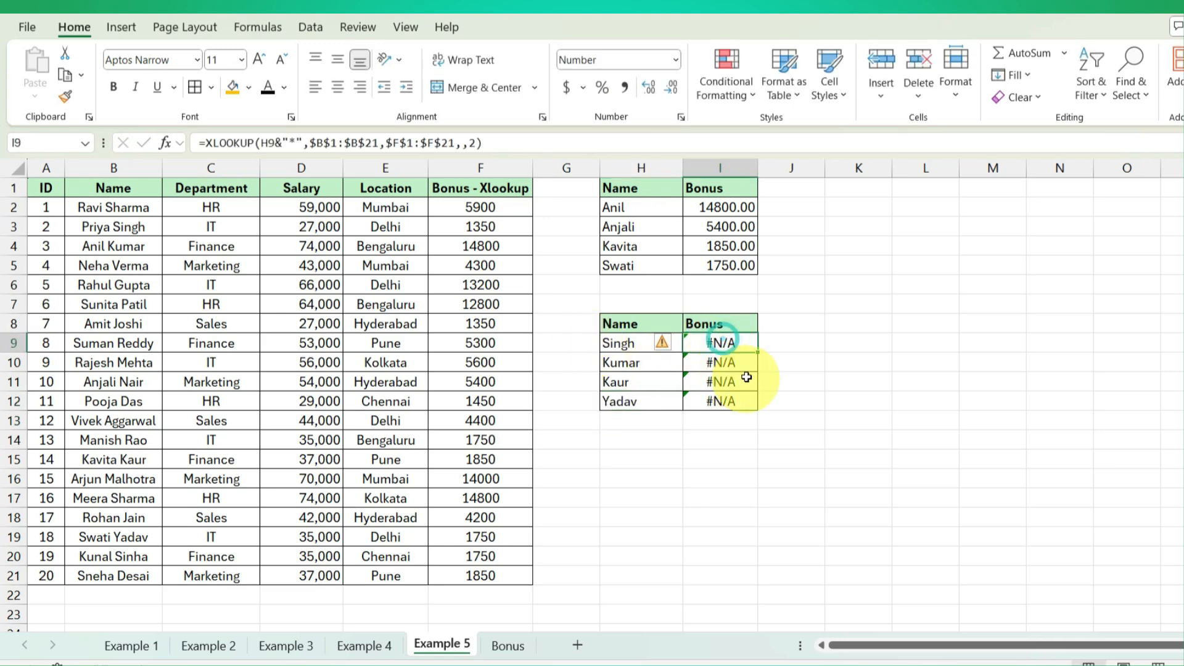
{"action": "left_click", "coordinate": [717, 342]}
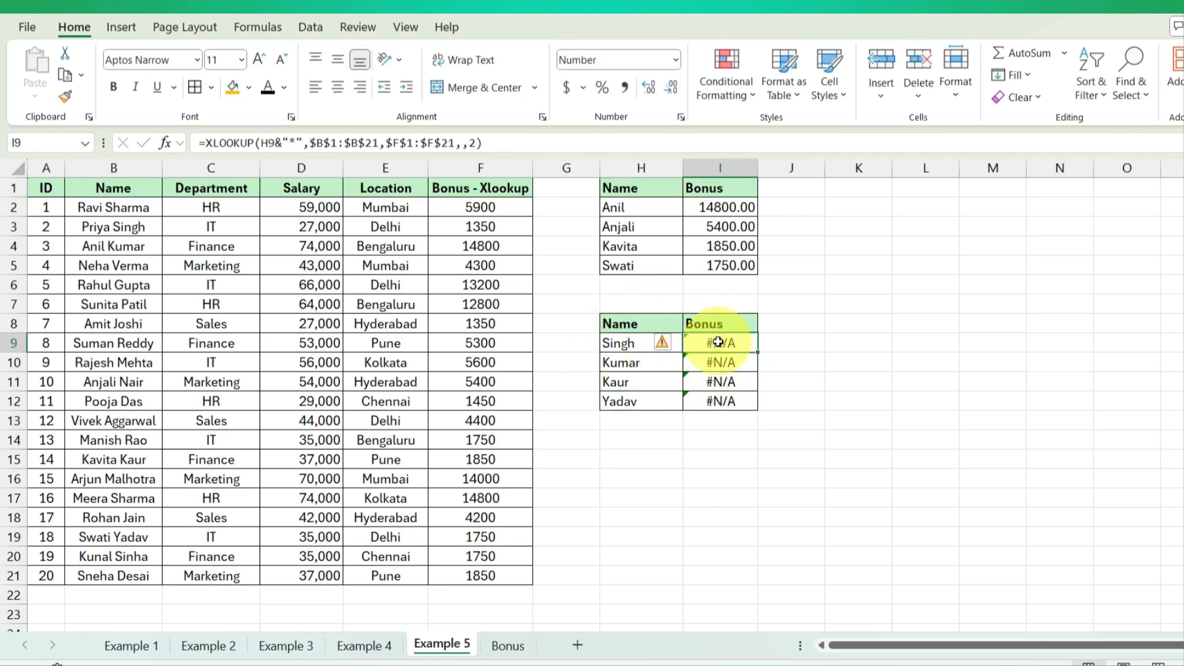
{"action": "double_click", "coordinate": [718, 341]}
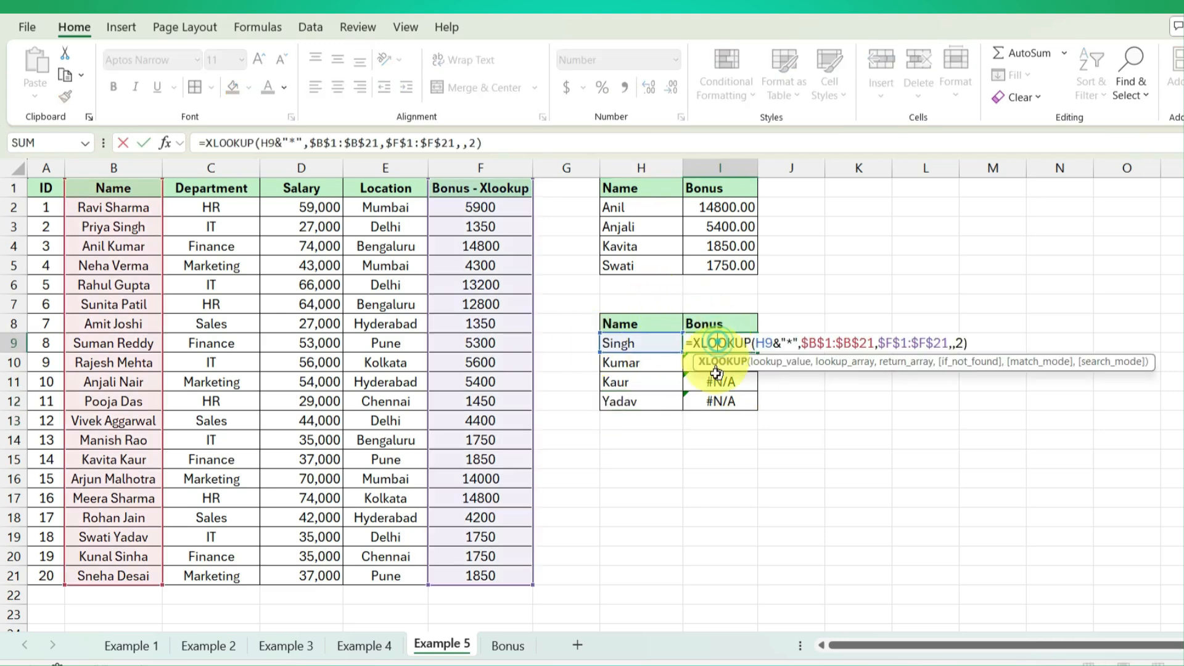
{"action": "double_click", "coordinate": [762, 343]}
{"action": "key", "text": "BackSpace"}
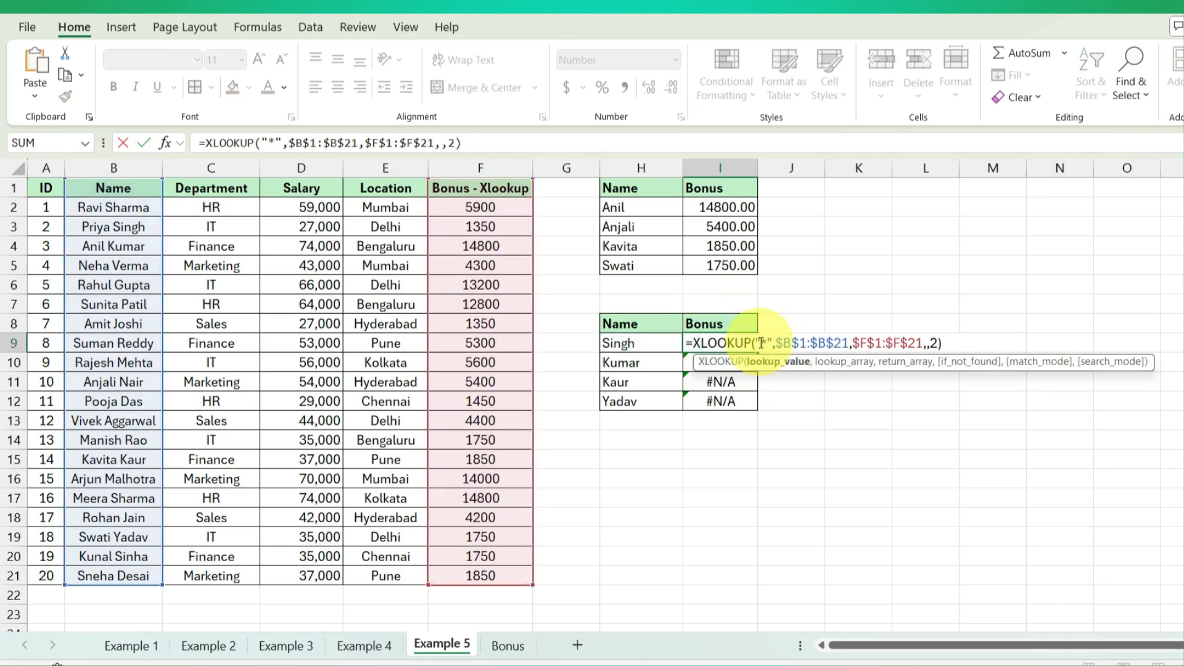
{"action": "type", "text": "&H9"}
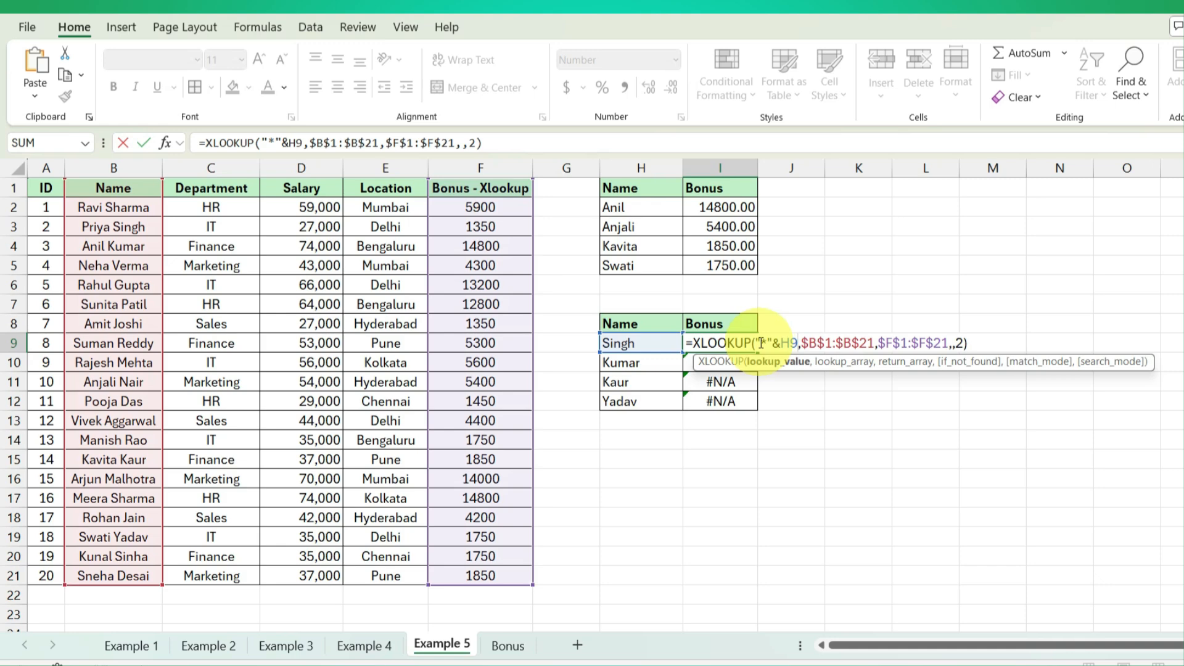
{"action": "key", "text": "ctrl+Return"}
{"action": "double_click", "coordinate": [759, 348]}
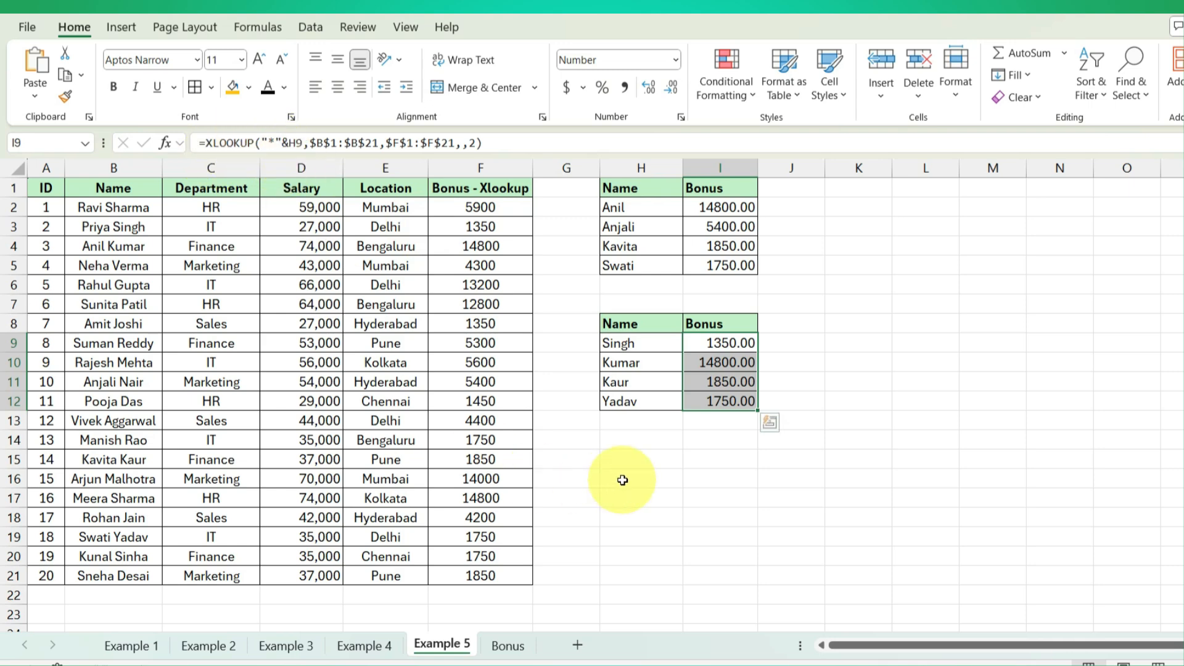
Step: Extend the lookup value in I9 to "*"&H9&"*" and fill the formula down to I12
{"action": "double_click", "coordinate": [731, 342]}
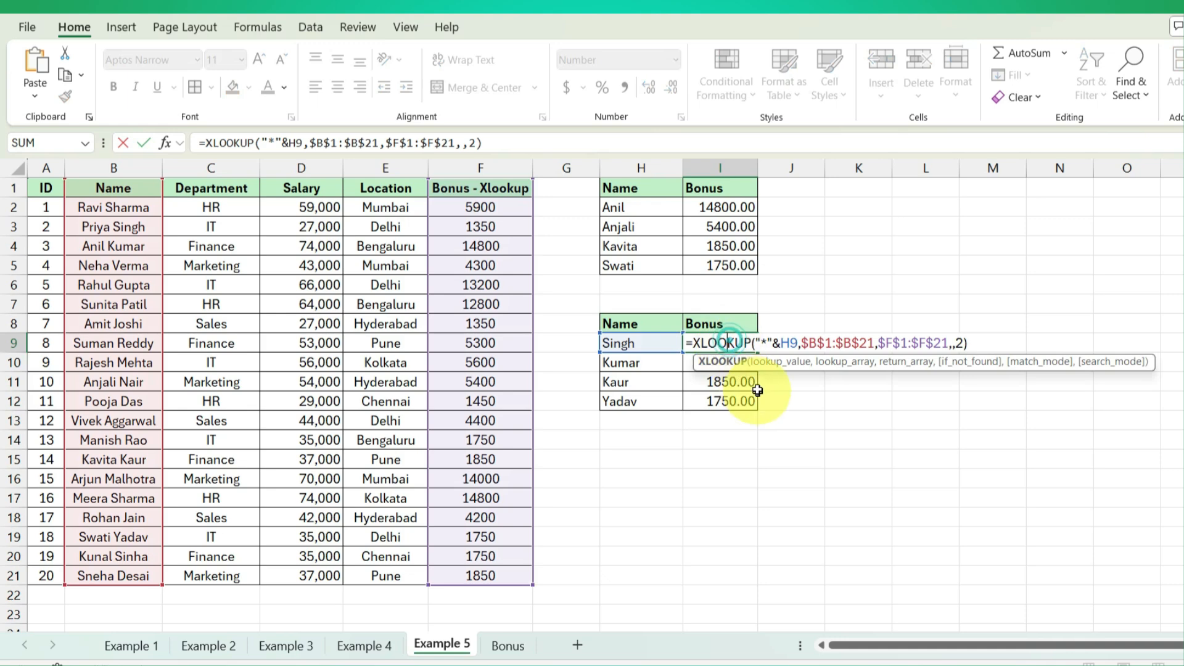
{"action": "left_click", "coordinate": [799, 343]}
{"action": "type", "text": "&\"*\""}
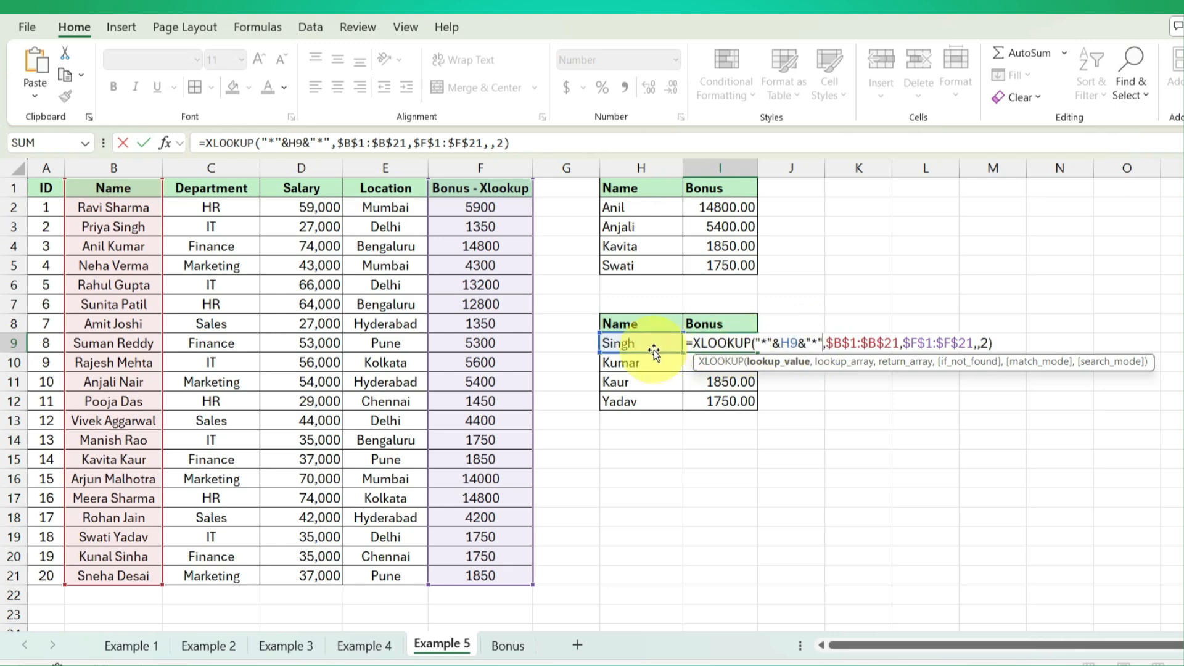
{"action": "key", "text": "Return"}
{"action": "key", "text": "Up"}
{"action": "key", "text": "ctrl+shift+Down"}
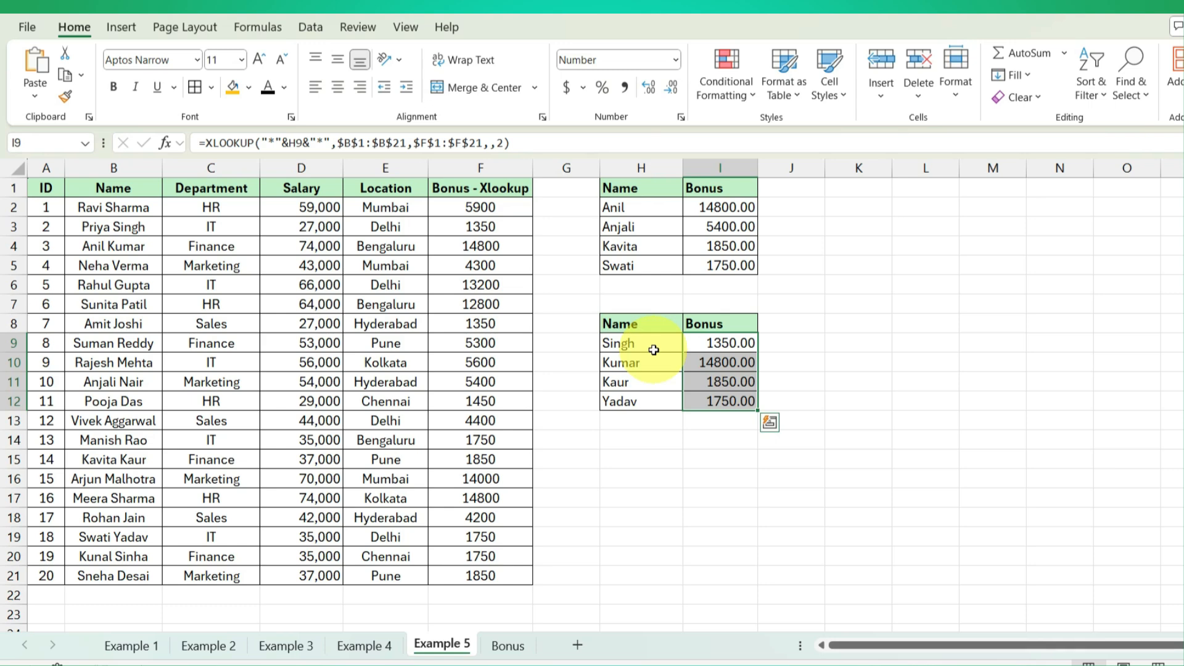
Step: Replace the surname in H9 with the first name of the employee in row 16
{"action": "left_click", "coordinate": [650, 346]}
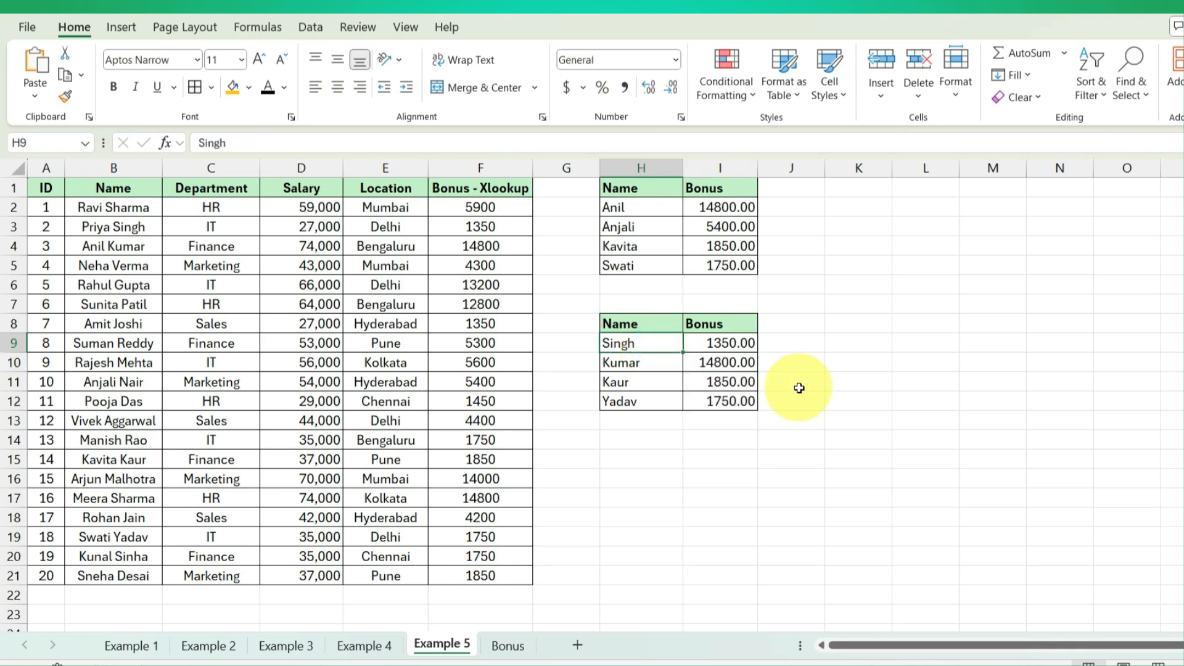
{"action": "type", "text": "Arjun"}
{"action": "key", "text": "ctrl+Return"}
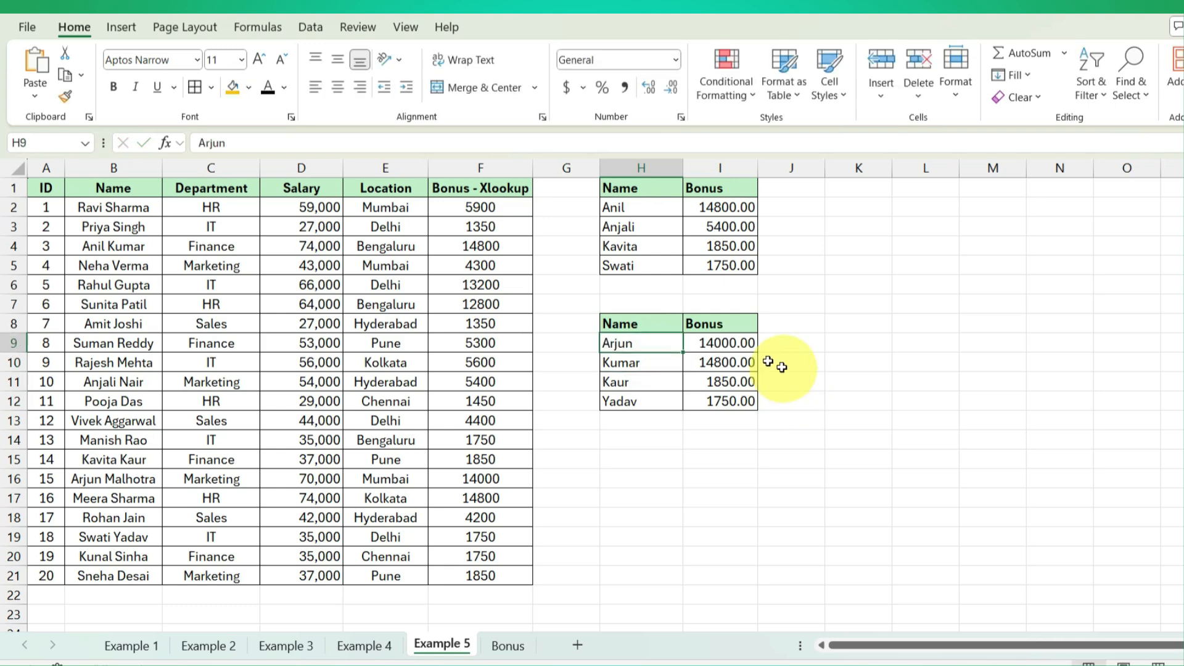
Step: Inspect the double-wildcard formula in I9 and compare its result with the employee record in row 16
{"action": "double_click", "coordinate": [719, 343]}
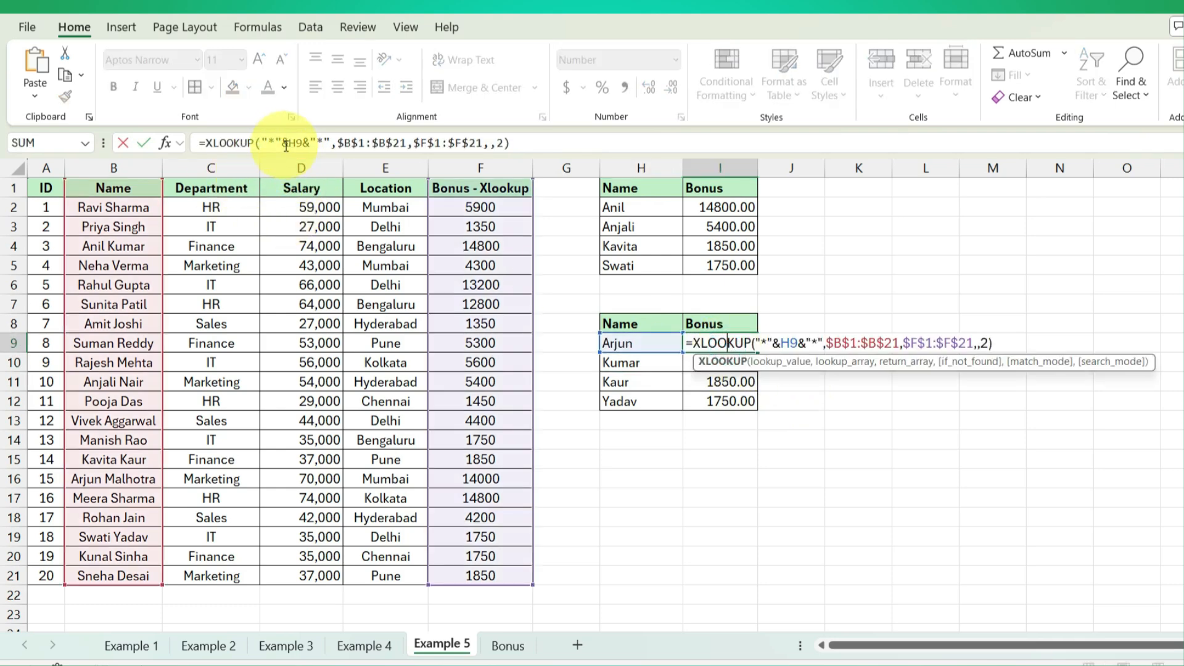
{"action": "key", "text": "Return"}
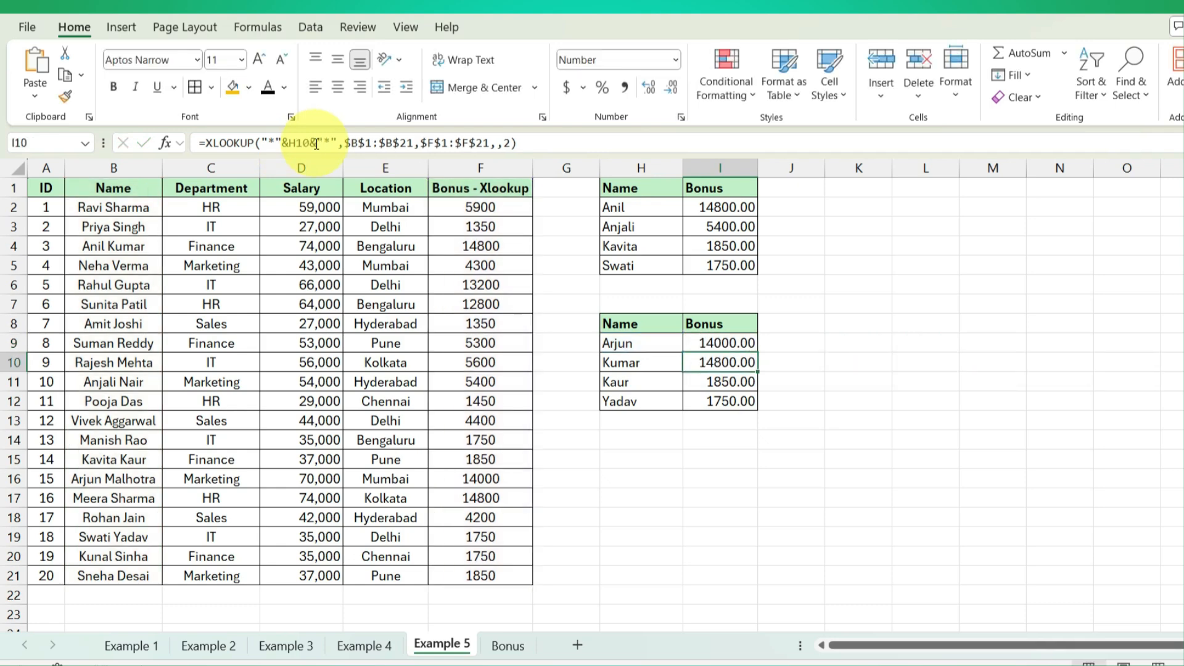
{"action": "key", "text": "Up"}
{"action": "key", "text": "Left"}
{"action": "left_click_drag", "start_coordinate": [121, 479], "coordinate": [516, 478]}
{"action": "left_click", "coordinate": [484, 478]}
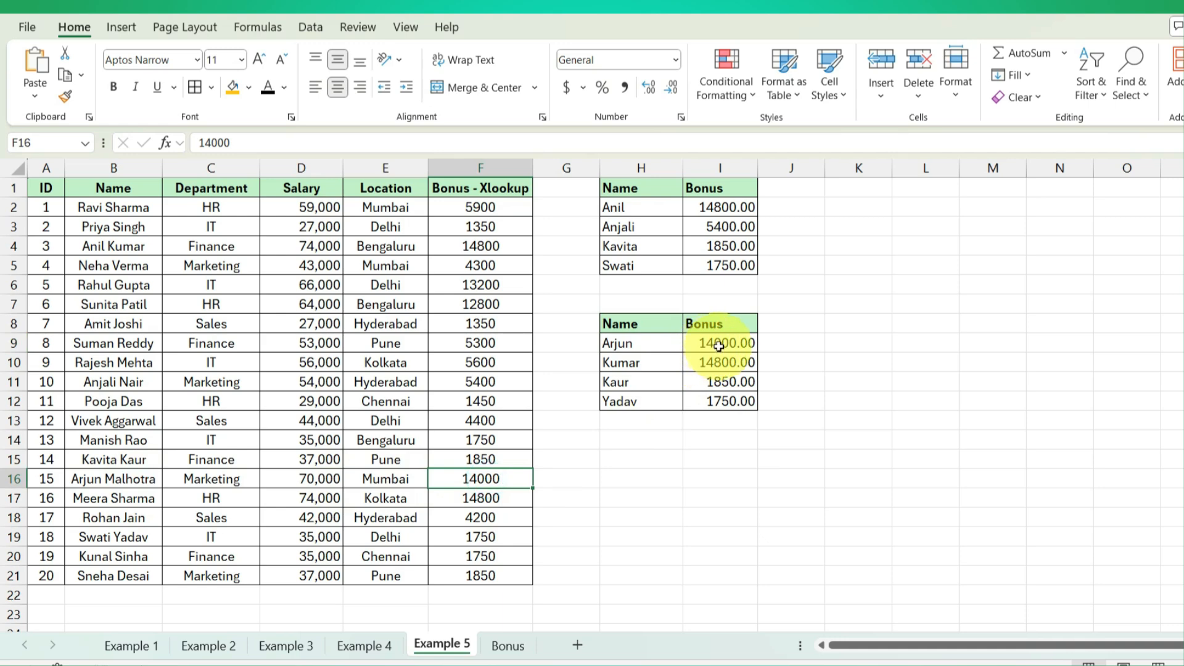
Step: Replace the surnames in H10 and H11 with the first names of the employees in rows 13 and 17
{"action": "left_click", "coordinate": [640, 362]}
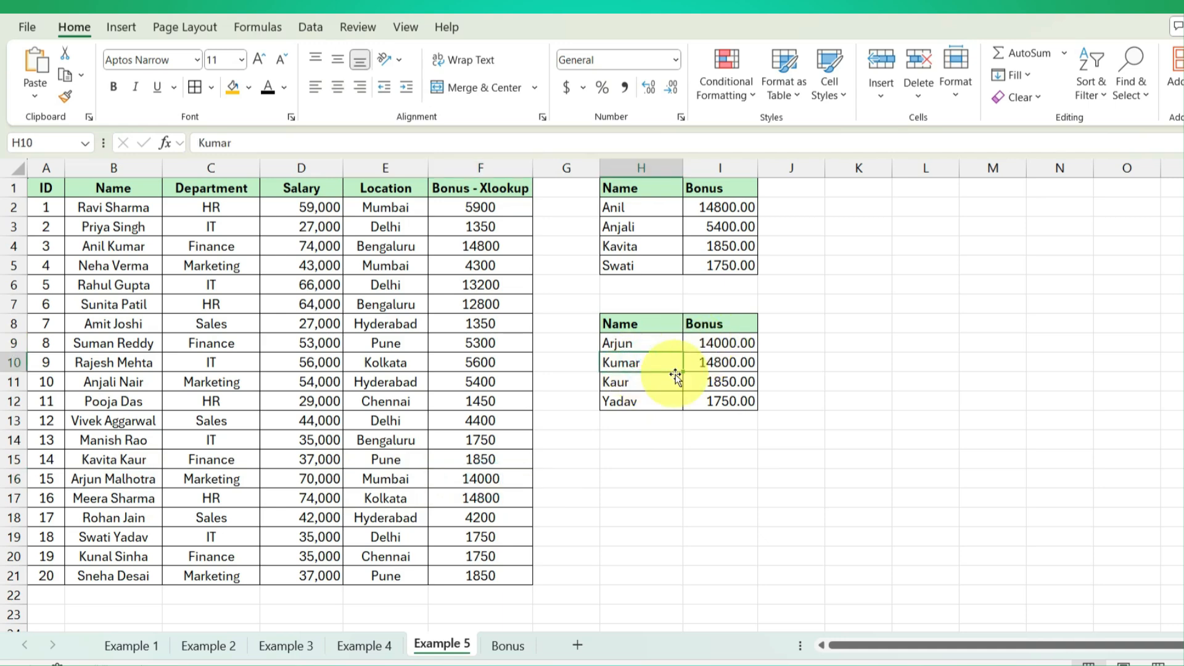
{"action": "type", "text": "Vivek"}
{"action": "key", "text": "Return"}
{"action": "key", "text": "Up"}
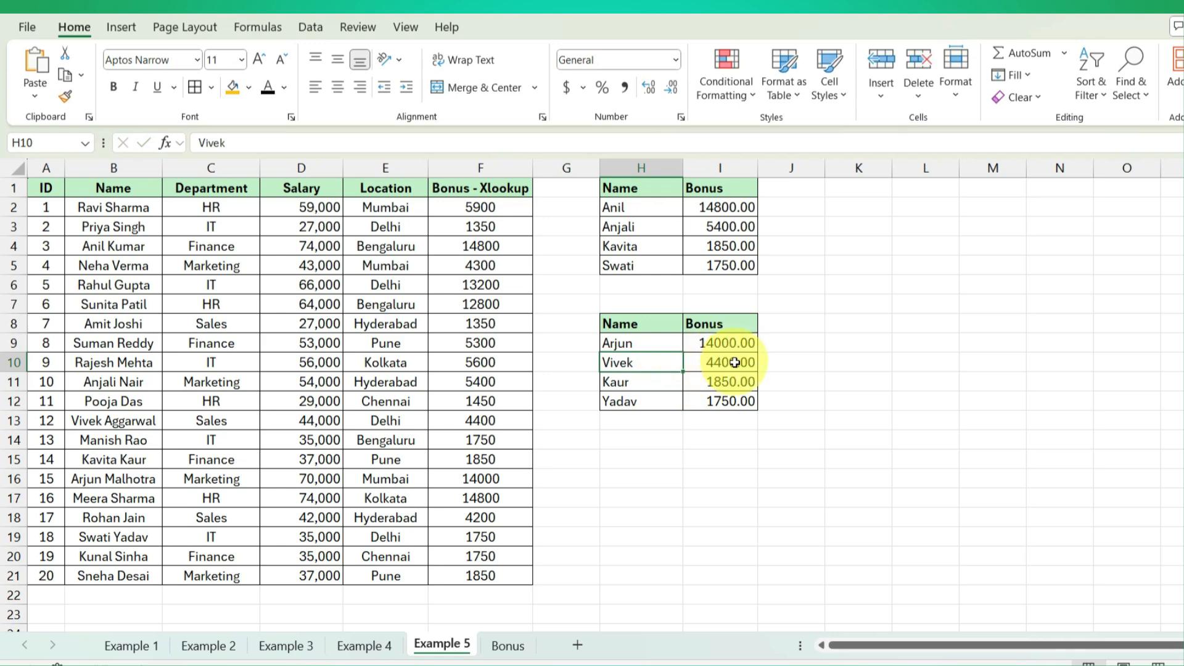
{"action": "left_click", "coordinate": [637, 383]}
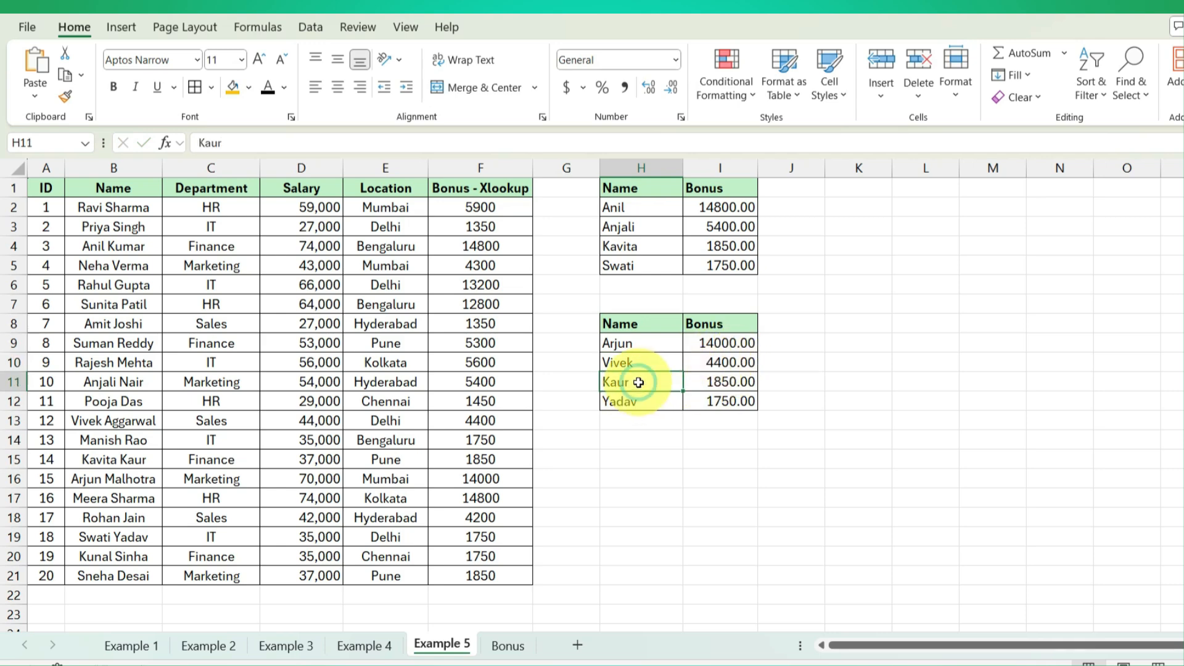
{"action": "type", "text": "Meera"}
{"action": "key", "text": "Return"}
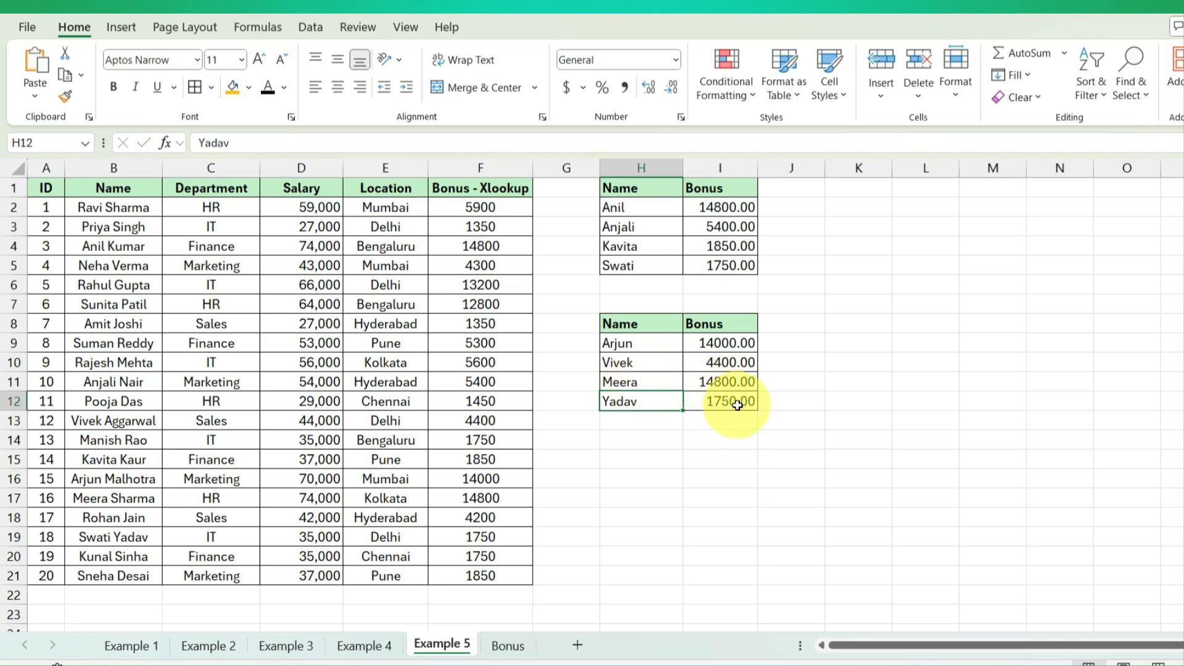
Step: Replace the surname in H12 with the surname of the employee in row 20
{"action": "type", "text": "S"}
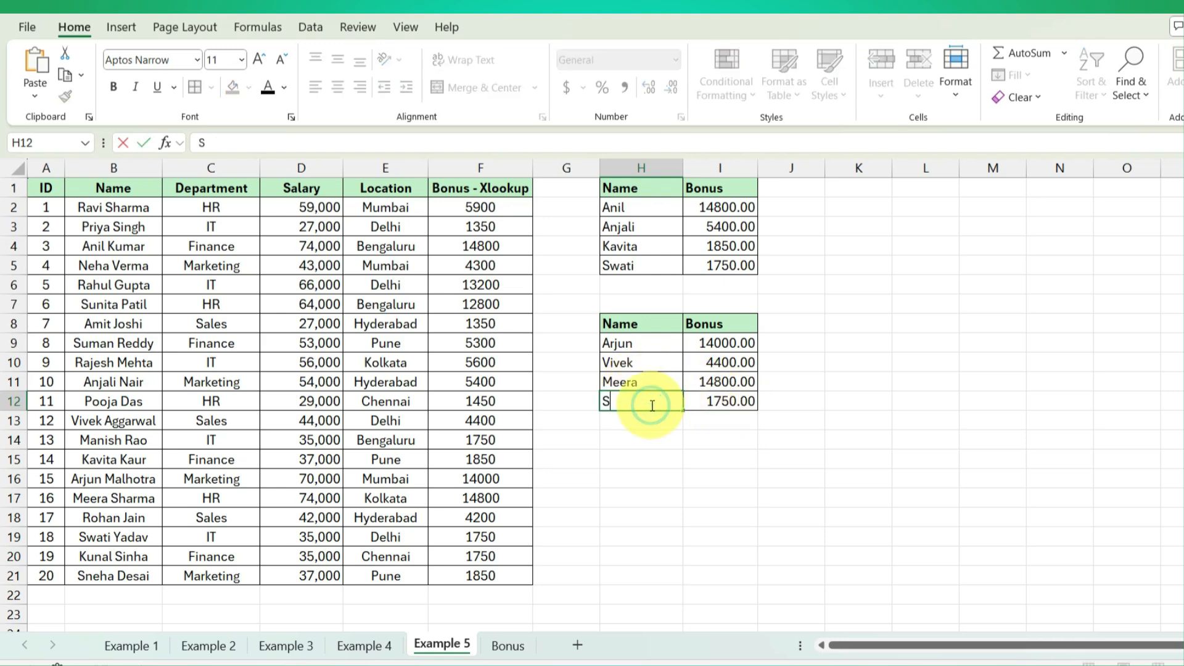
{"action": "type", "text": "inha"}
{"action": "key", "text": "Return"}
Step: Enter the surname shared by the employees in rows 2 and 17 in H12 and check the matching bonus in F2
{"action": "left_click", "coordinate": [651, 406]}
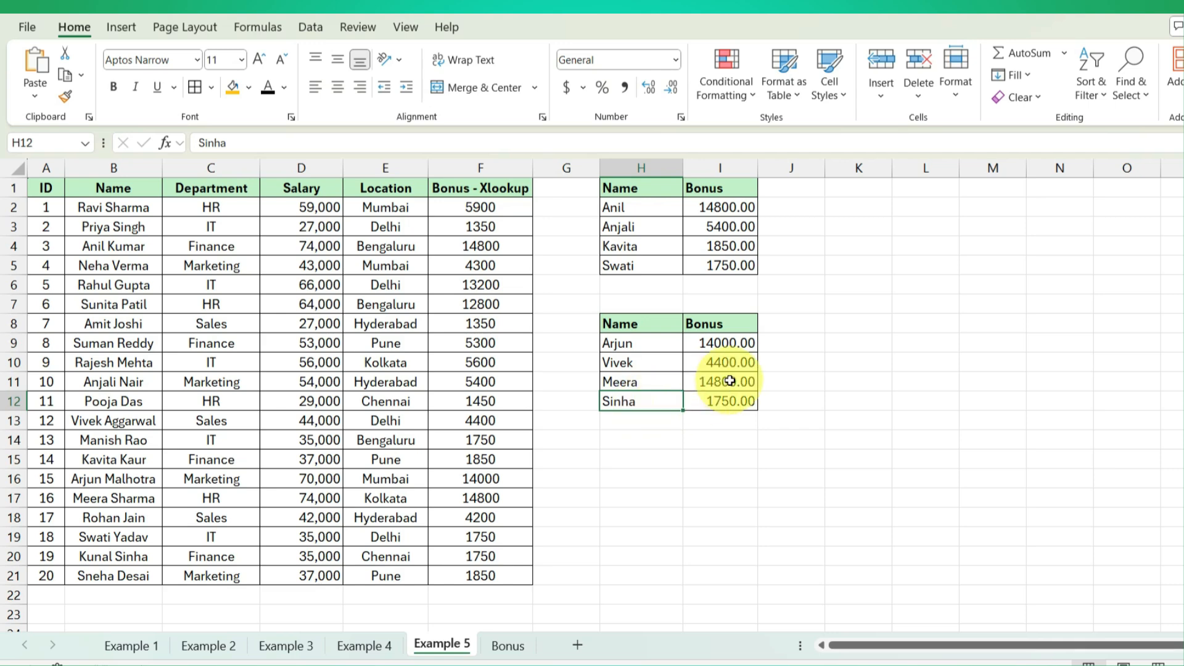
{"action": "type", "text": "Shar"}
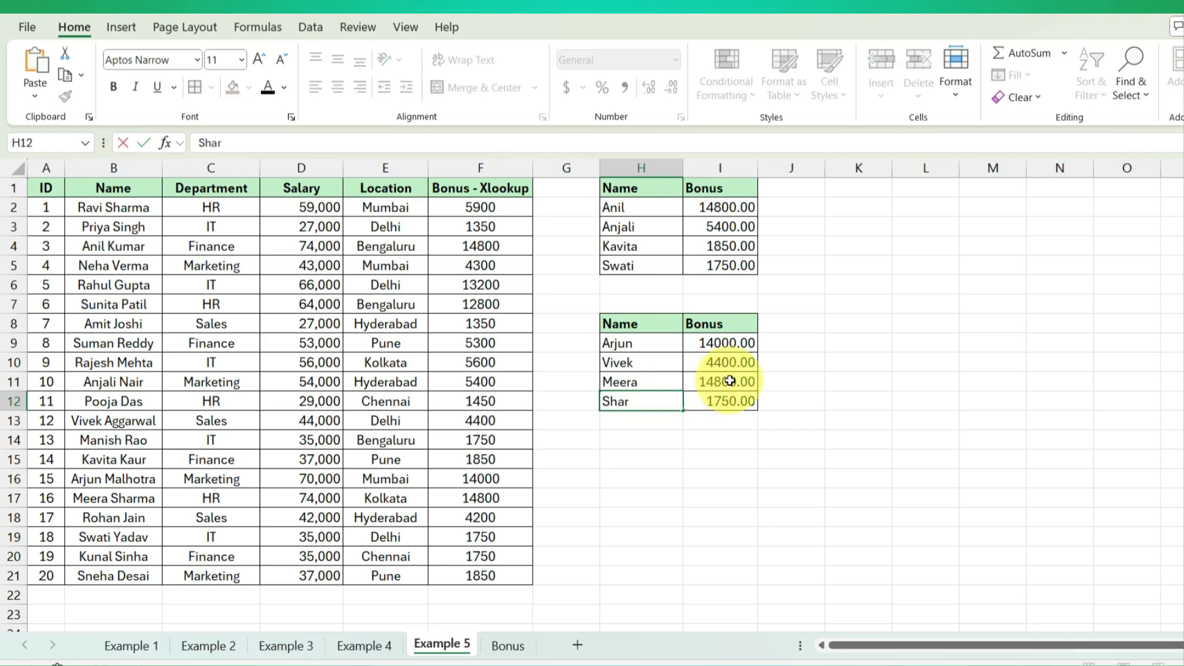
{"action": "type", "text": "ma"}
{"action": "key", "text": "Return"}
{"action": "key", "text": "Up"}
{"action": "left_click", "coordinate": [475, 208]}
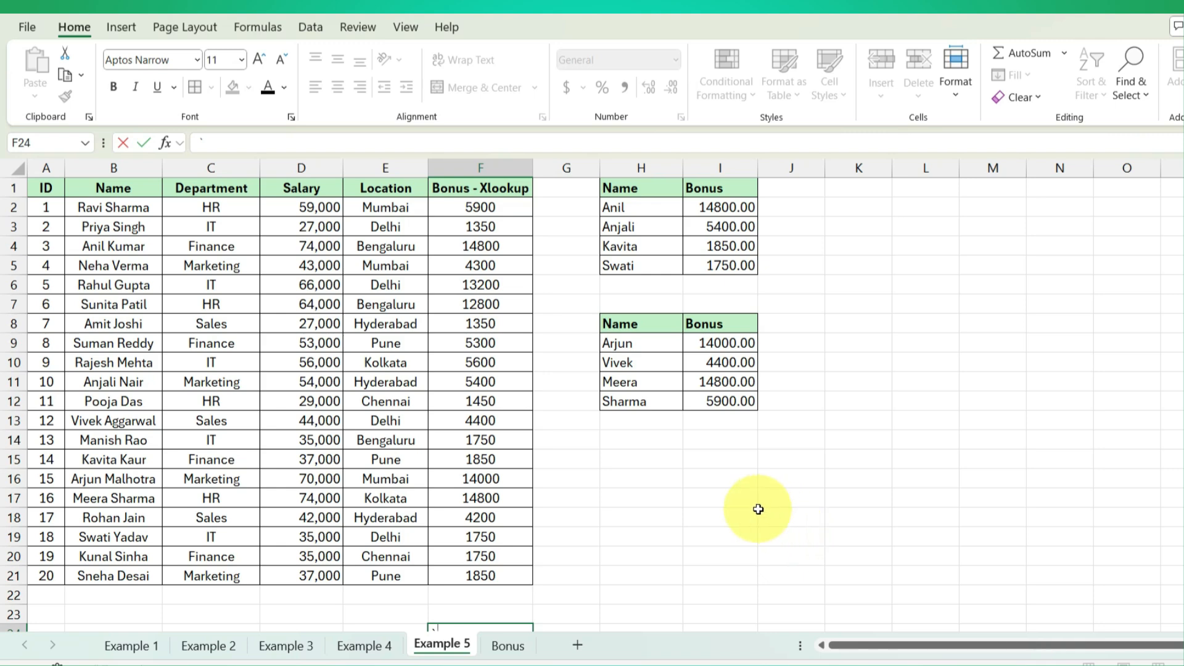
Step: Review the Example 1 to Example 5 sheets in order and open the Bonus sheet
{"action": "left_click", "coordinate": [635, 435]}
{"action": "left_click", "coordinate": [125, 653]}
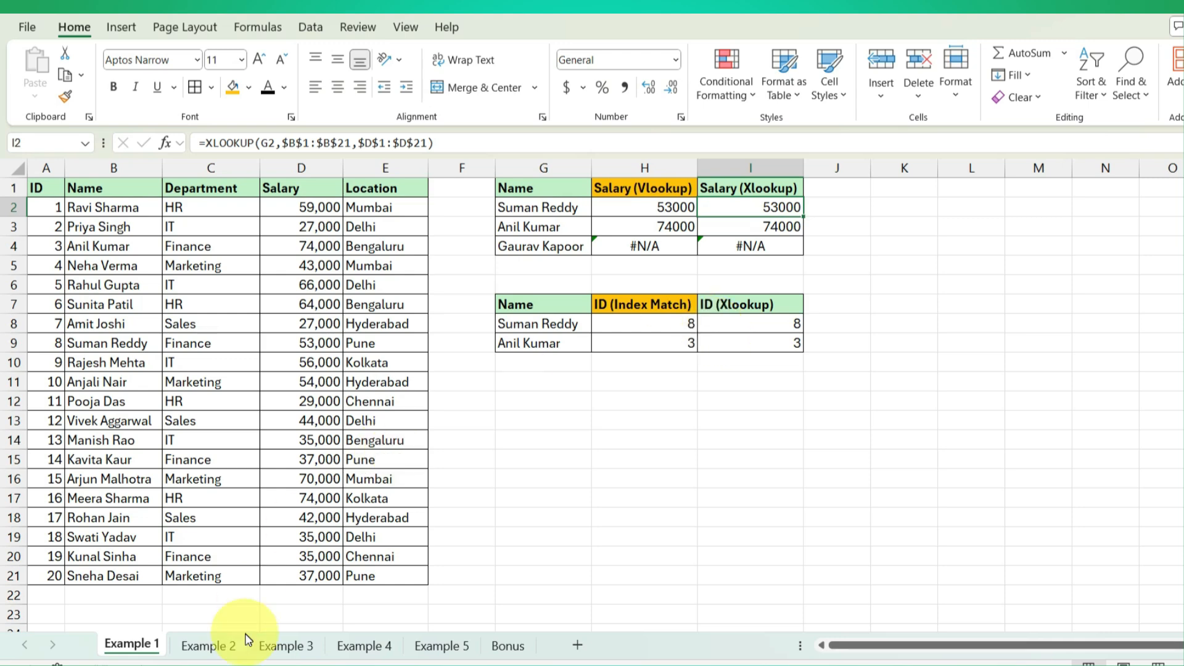
{"action": "left_click", "coordinate": [207, 645]}
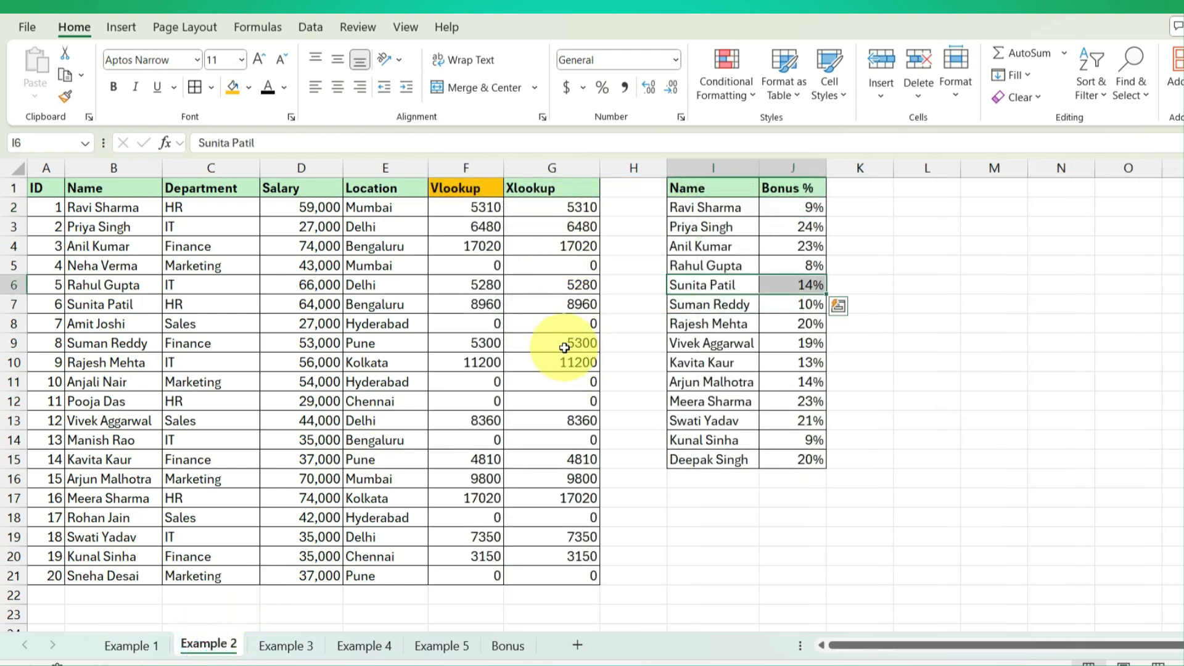
{"action": "left_click", "coordinate": [305, 654]}
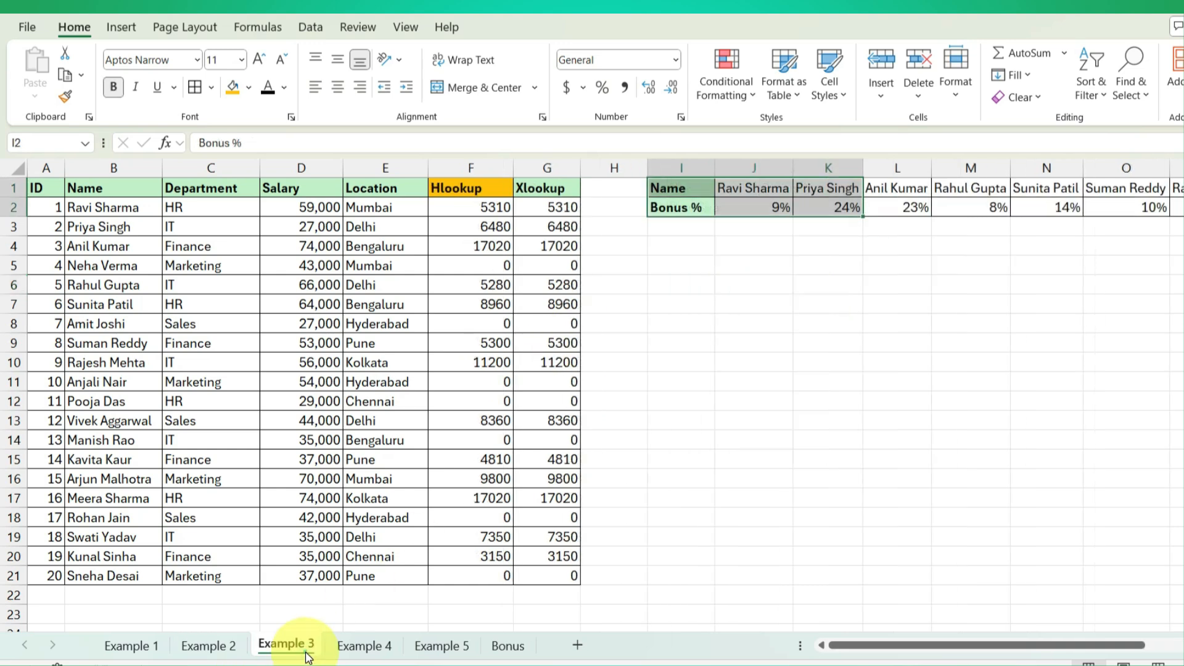
{"action": "left_click", "coordinate": [354, 648]}
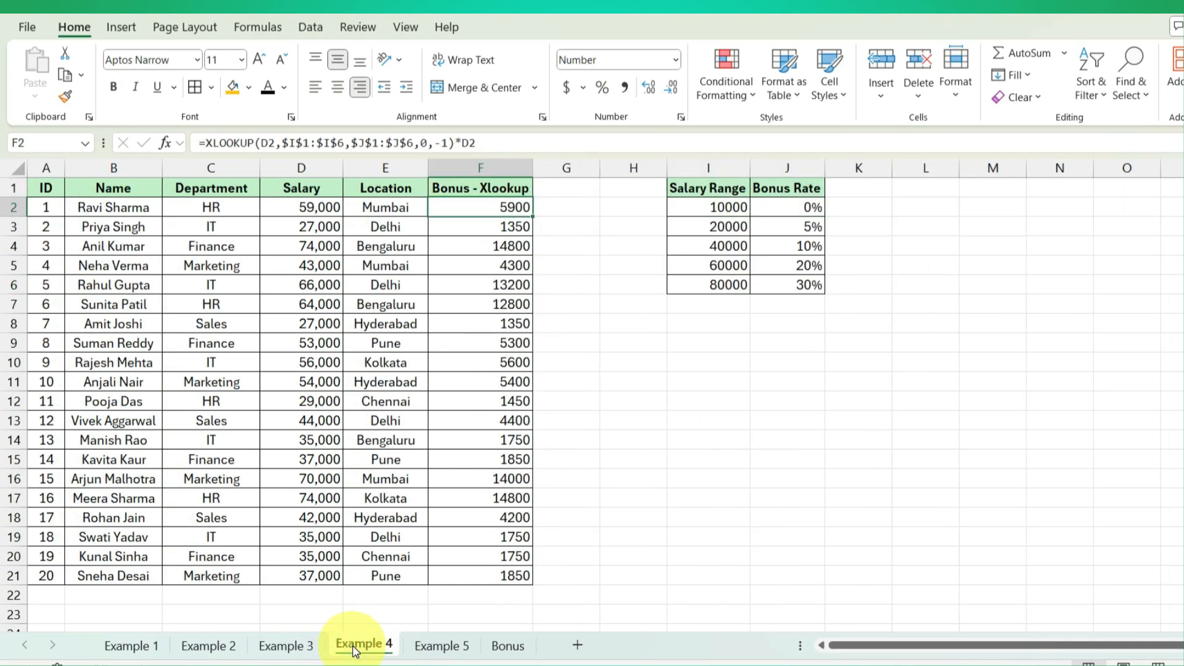
{"action": "left_click", "coordinate": [445, 651]}
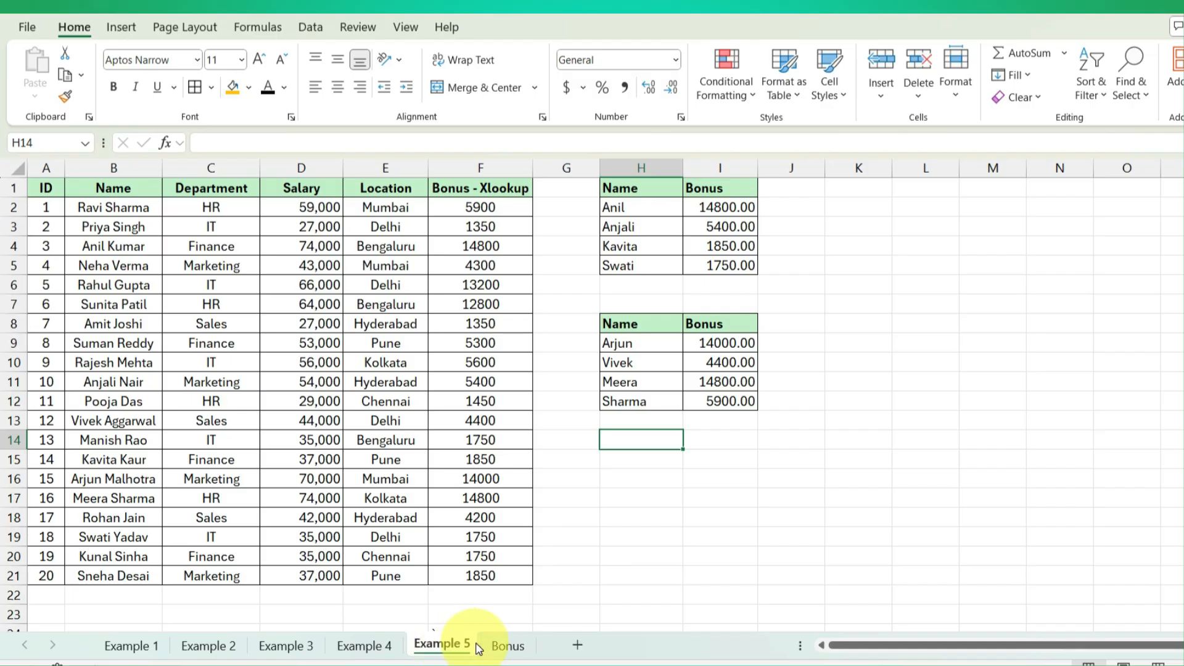
{"action": "left_click", "coordinate": [502, 644]}
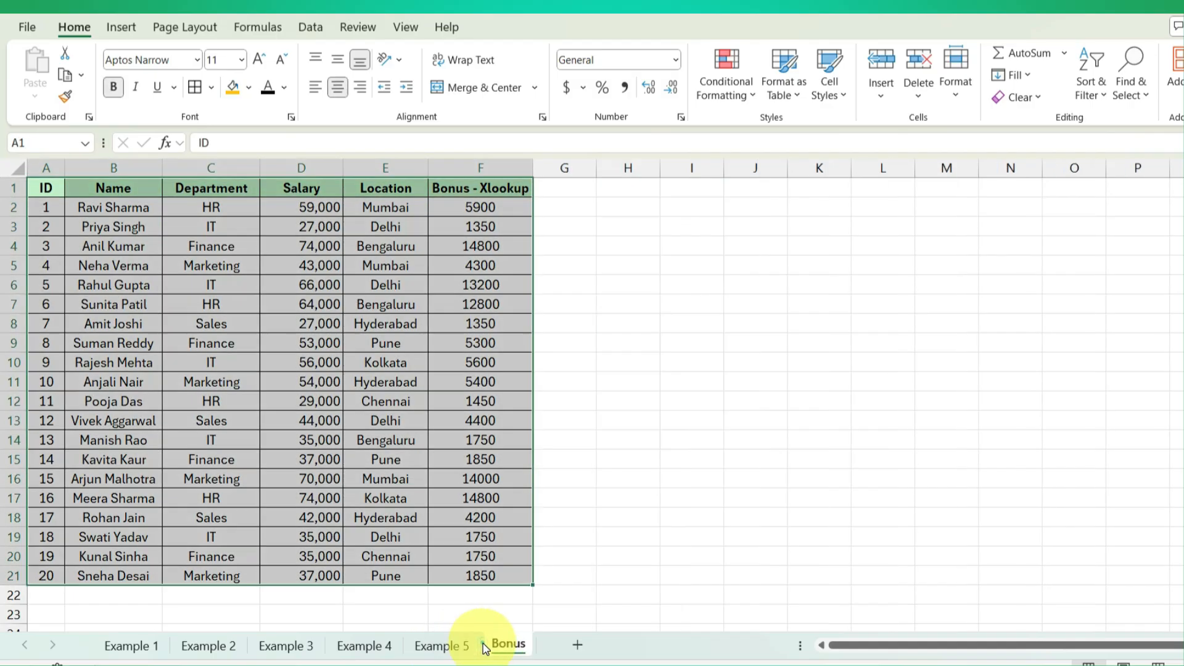
Step: Add a list data validation to I2 with the names in B2:B21 as source, and choose the employee from row 7
{"action": "left_click", "coordinate": [640, 268]}
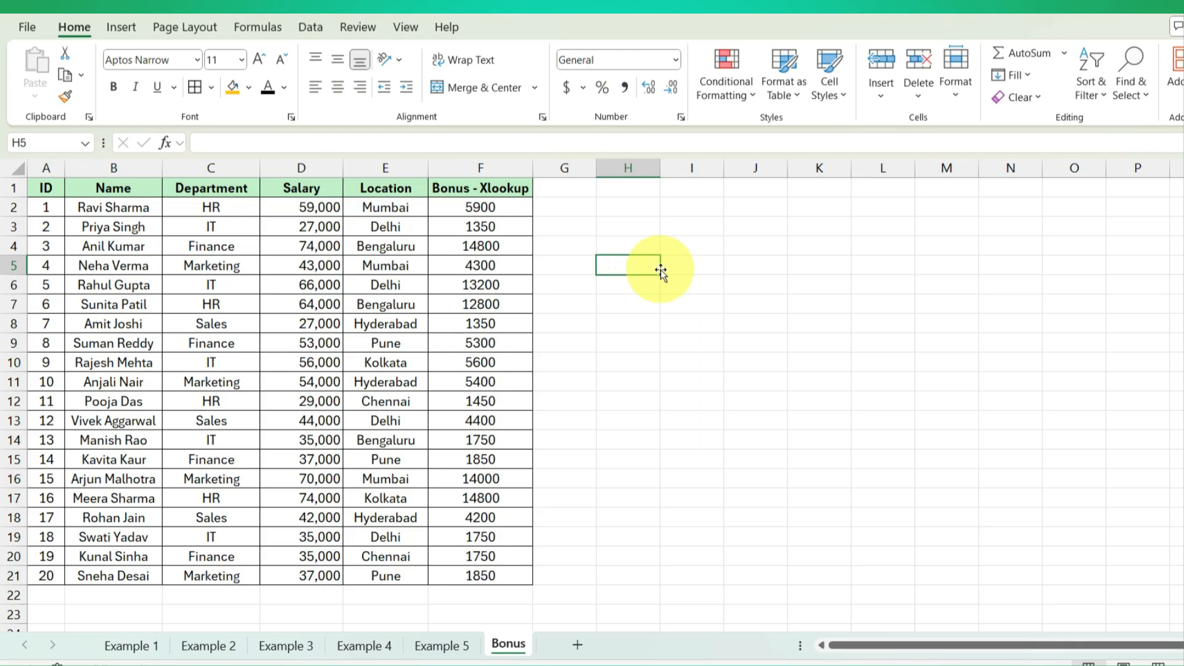
{"action": "left_click", "coordinate": [692, 207]}
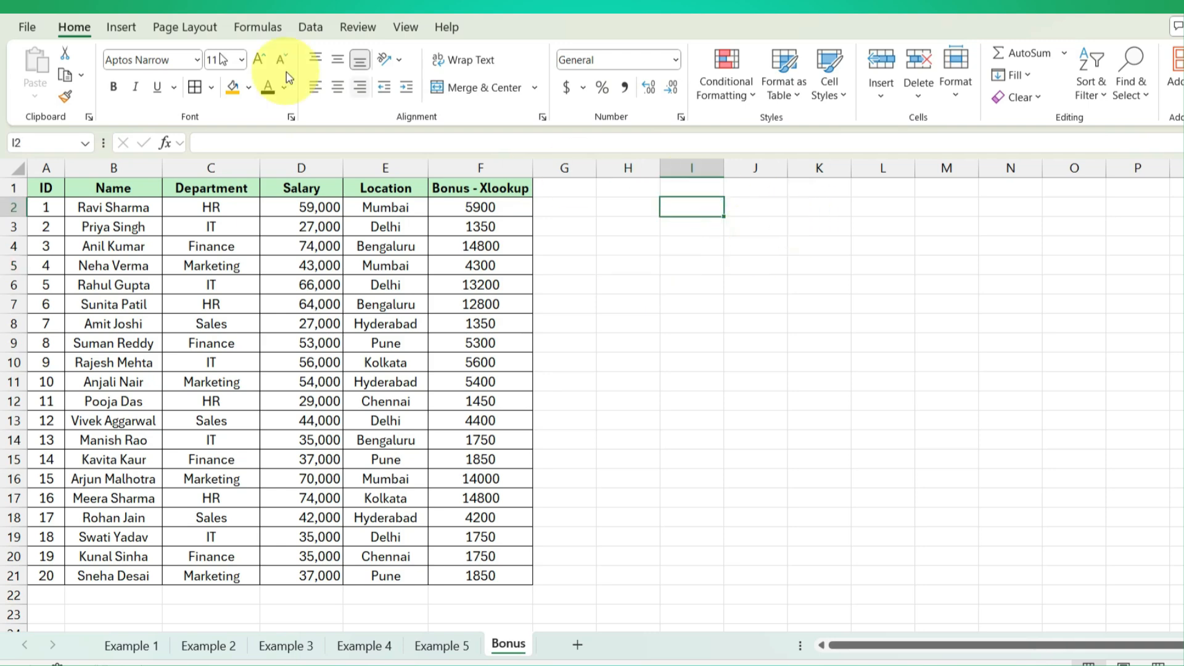
{"action": "left_click", "coordinate": [309, 28]}
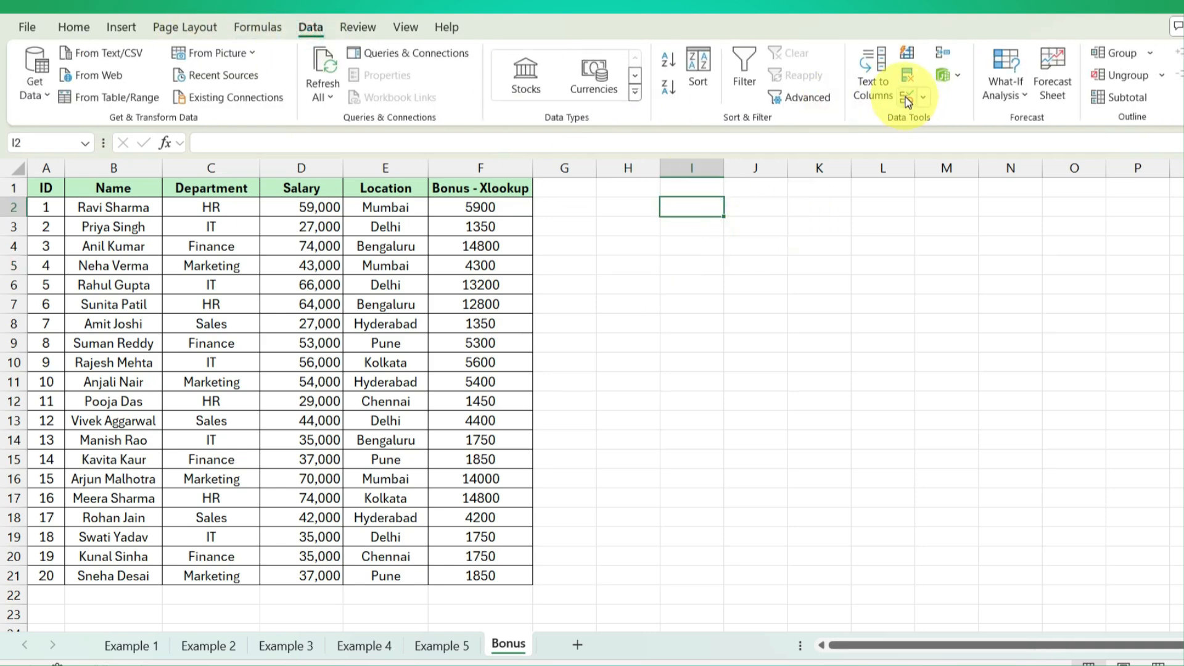
{"action": "left_click", "coordinate": [906, 96]}
{"action": "left_click", "coordinate": [764, 203]}
{"action": "left_click", "coordinate": [766, 250]}
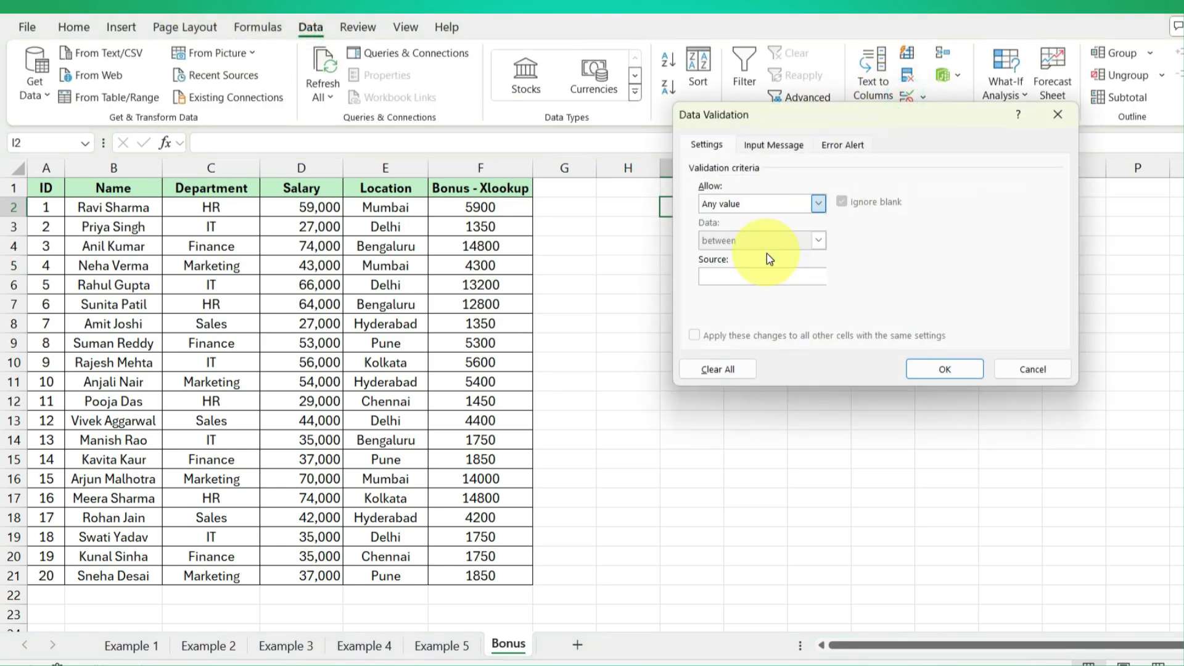
{"action": "left_click", "coordinate": [770, 275]}
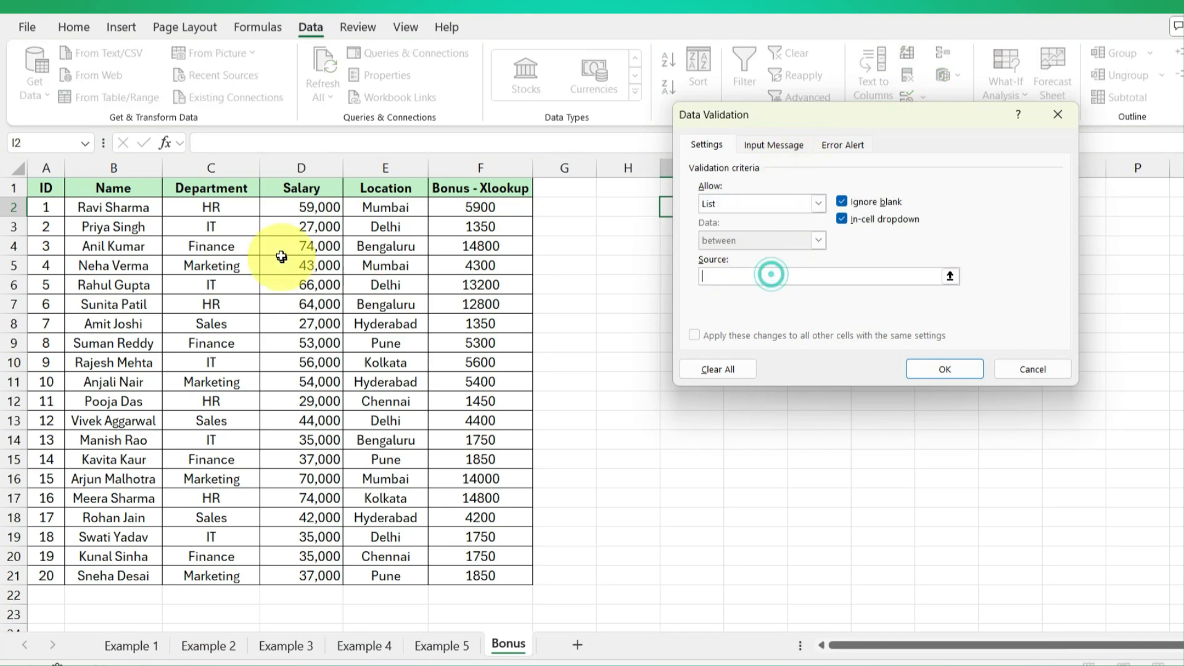
{"action": "left_click_drag", "start_coordinate": [151, 204], "coordinate": [114, 576]}
{"action": "left_click", "coordinate": [945, 369]}
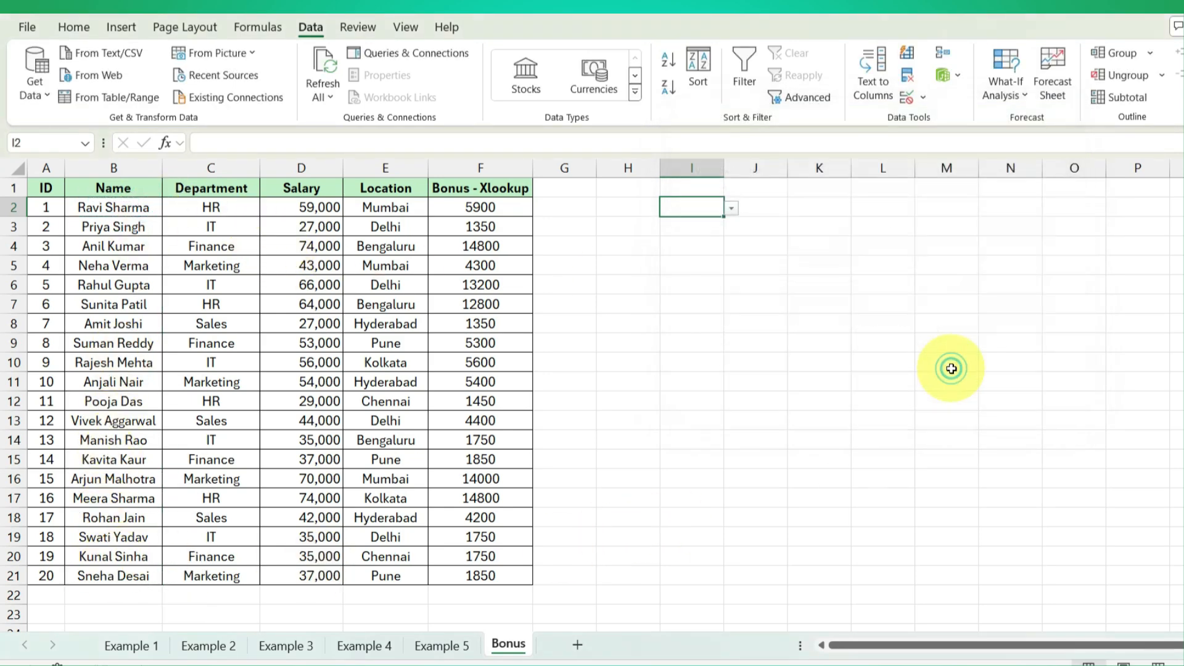
{"action": "left_click", "coordinate": [732, 208]}
{"action": "left_click", "coordinate": [704, 301]}
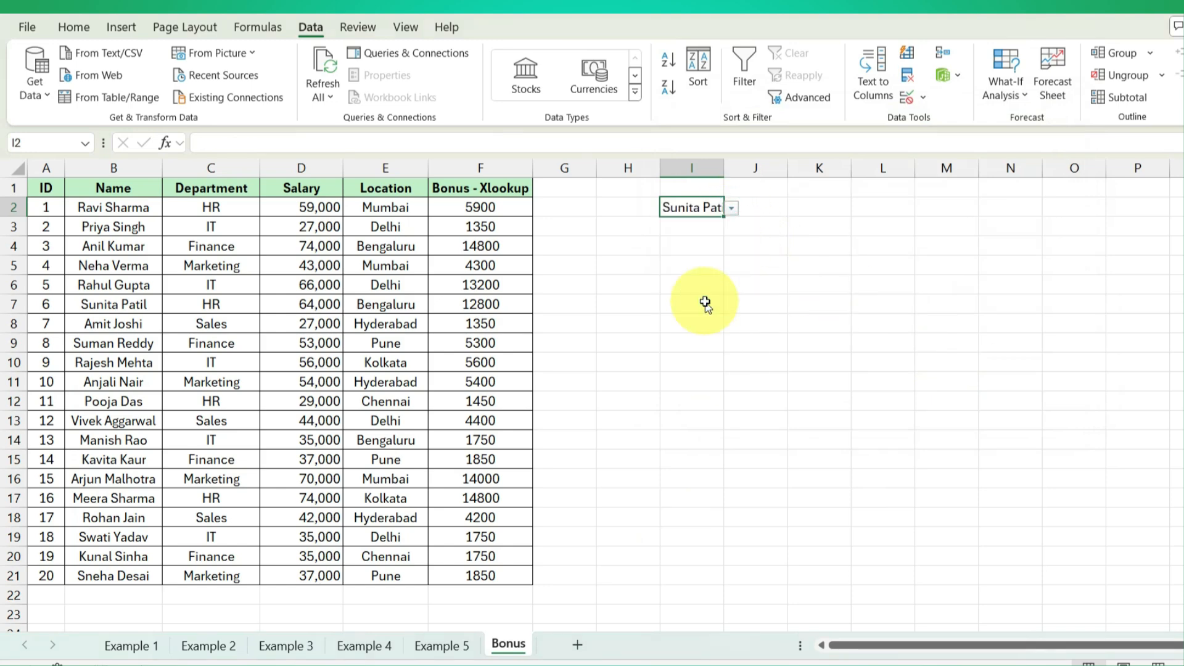
Step: Add a list data validation to I3 with source =$C$1:$F$1, and autofit column I to the selected name
{"action": "left_click", "coordinate": [698, 222]}
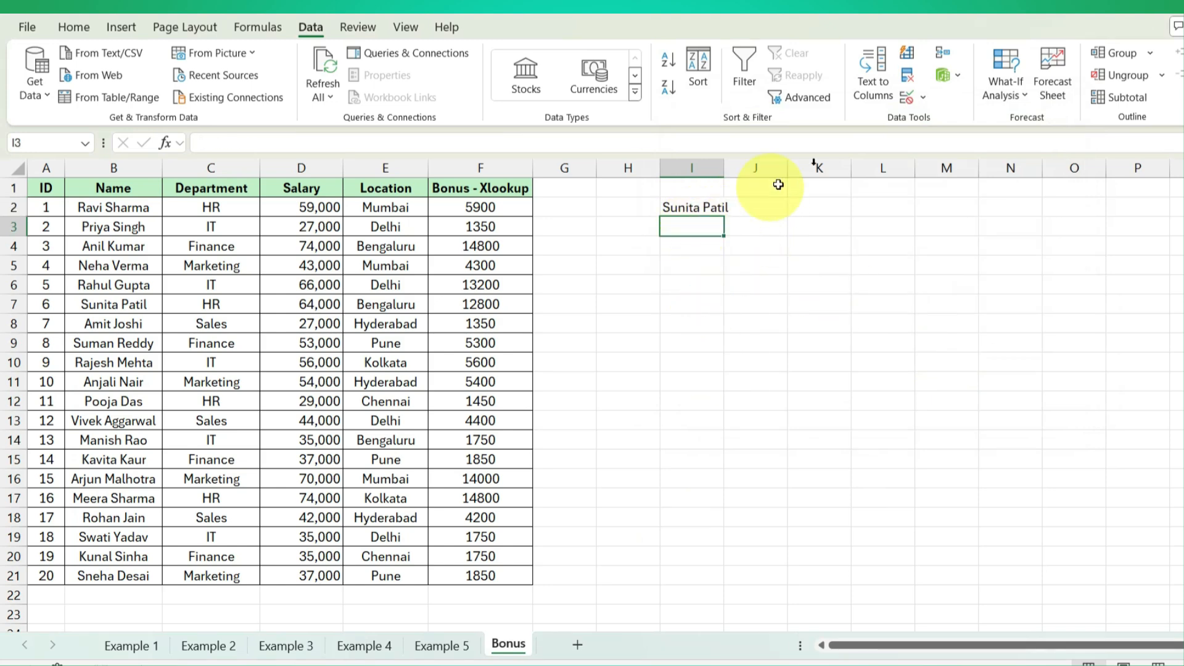
{"action": "left_click", "coordinate": [908, 96]}
{"action": "left_click", "coordinate": [806, 204]}
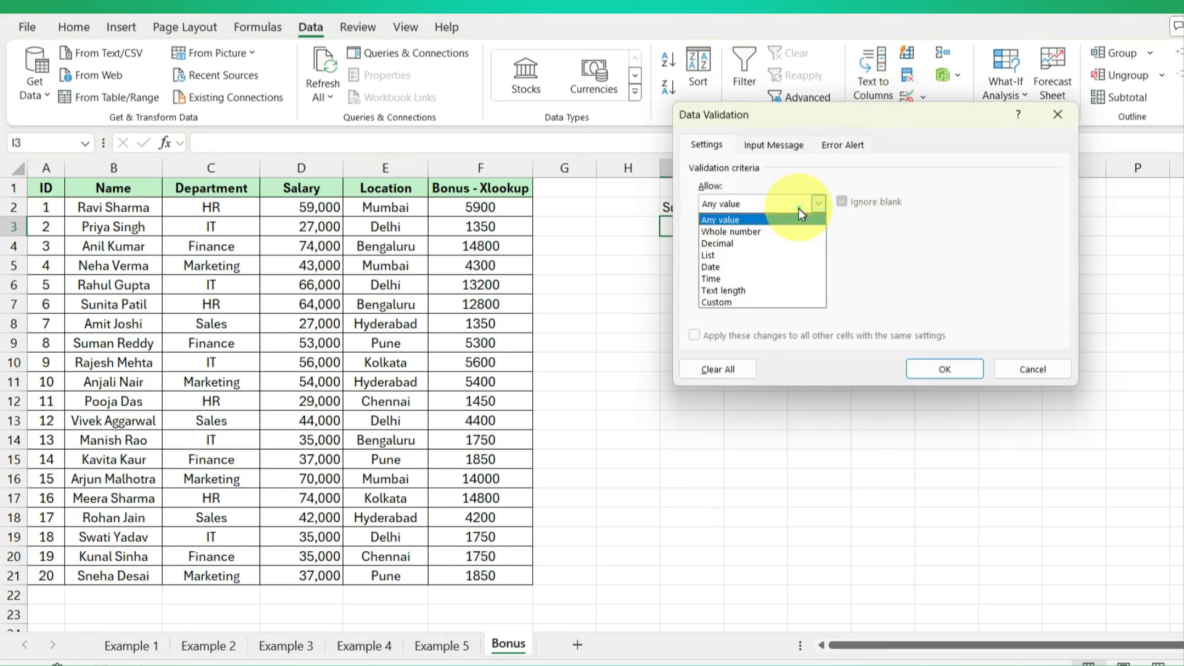
{"action": "left_click", "coordinate": [772, 256]}
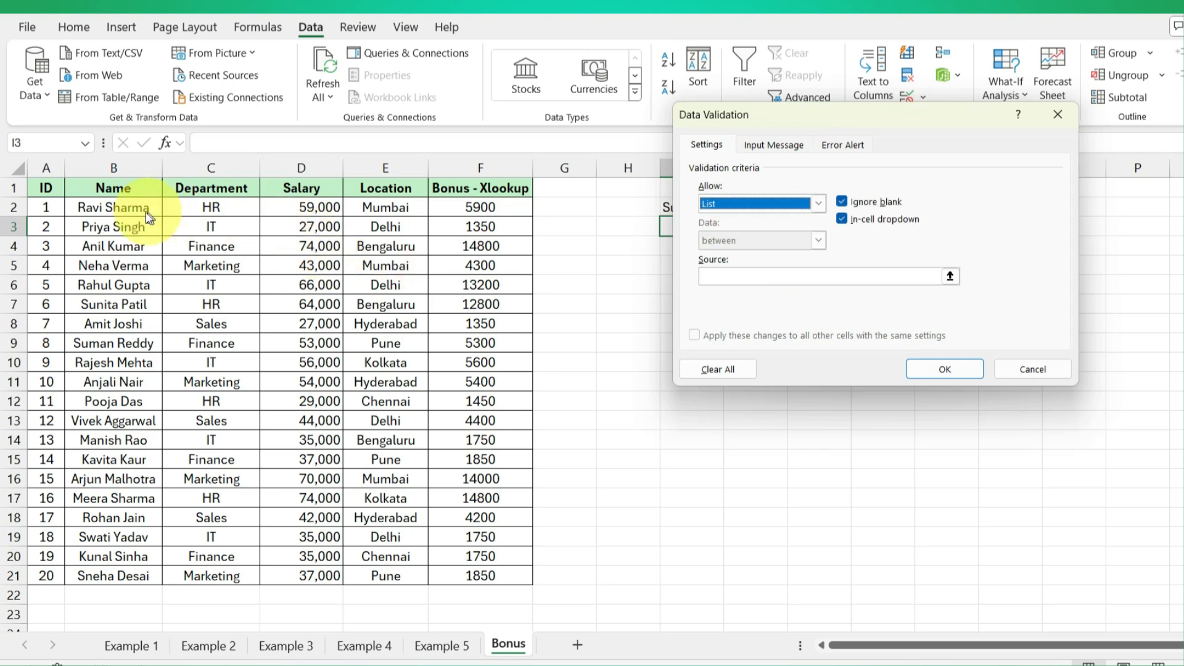
{"action": "left_click", "coordinate": [726, 275]}
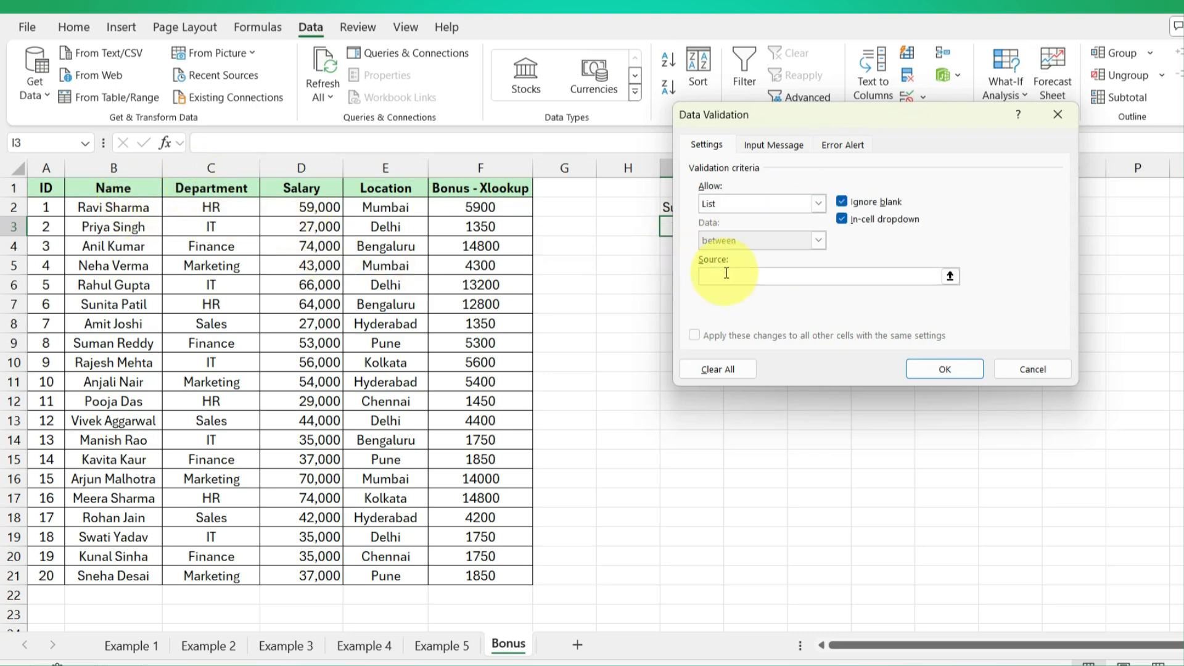
{"action": "left_click_drag", "start_coordinate": [212, 188], "coordinate": [487, 189]}
{"action": "left_click", "coordinate": [944, 370]}
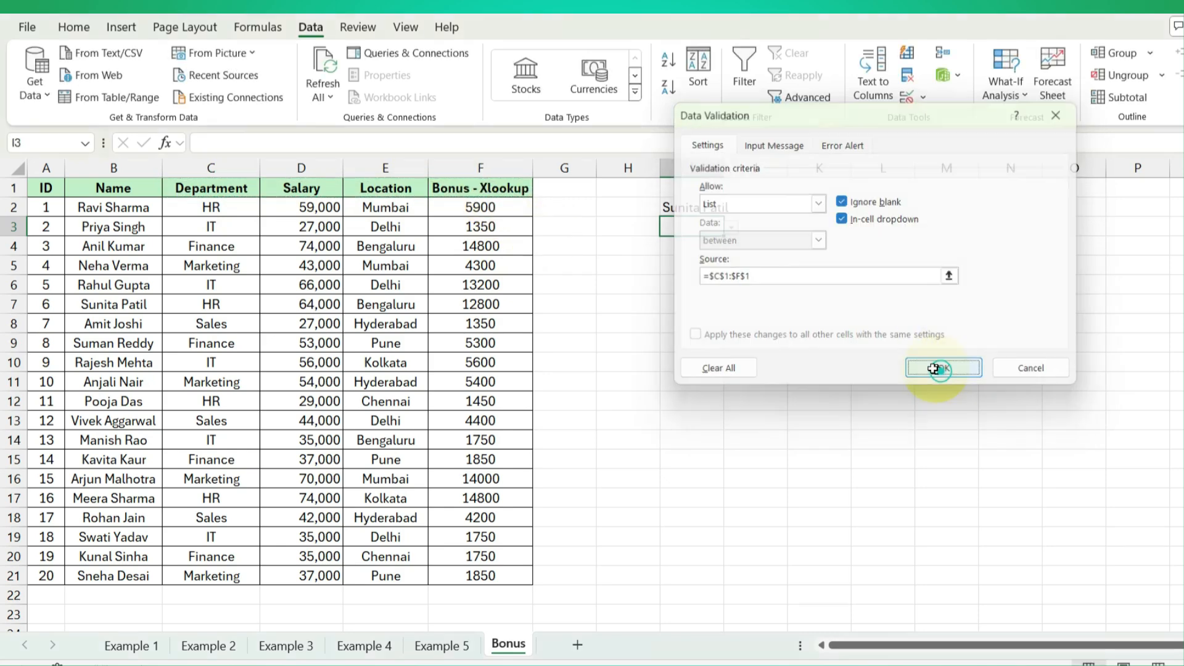
{"action": "left_click", "coordinate": [697, 207]}
{"action": "double_click", "coordinate": [725, 169]}
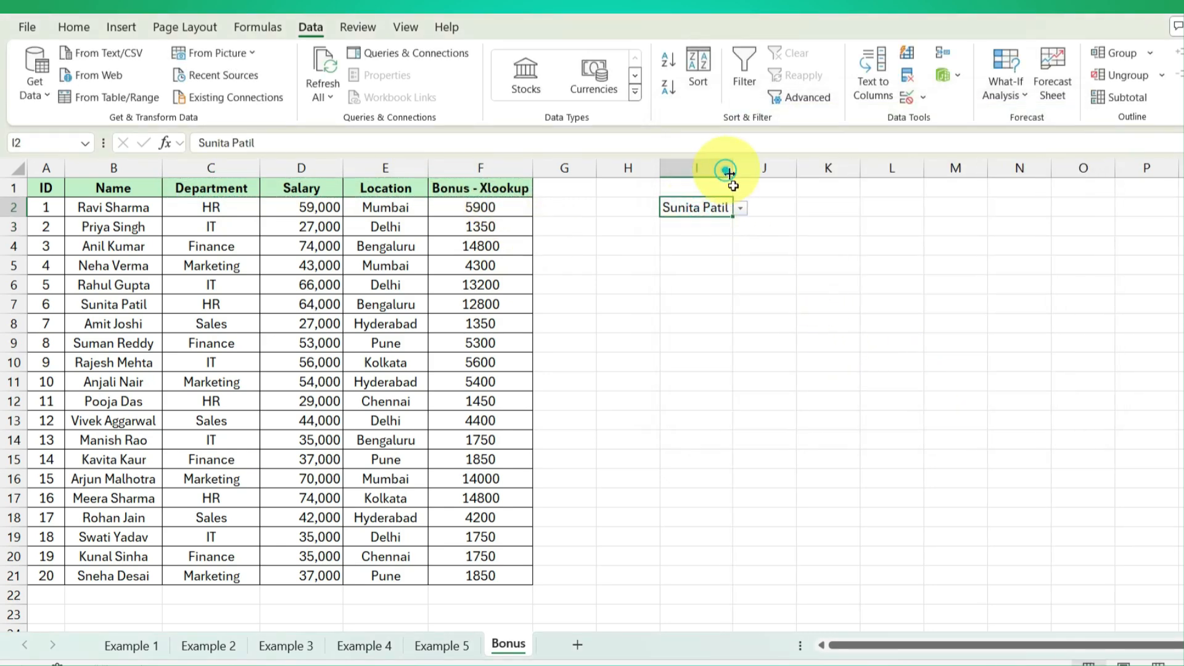
Step: Try Department, Salary and Location in the I3 dropdown, settle on Bonus - Xlookup, and autofit column I
{"action": "left_click", "coordinate": [716, 227]}
{"action": "left_click", "coordinate": [740, 228]}
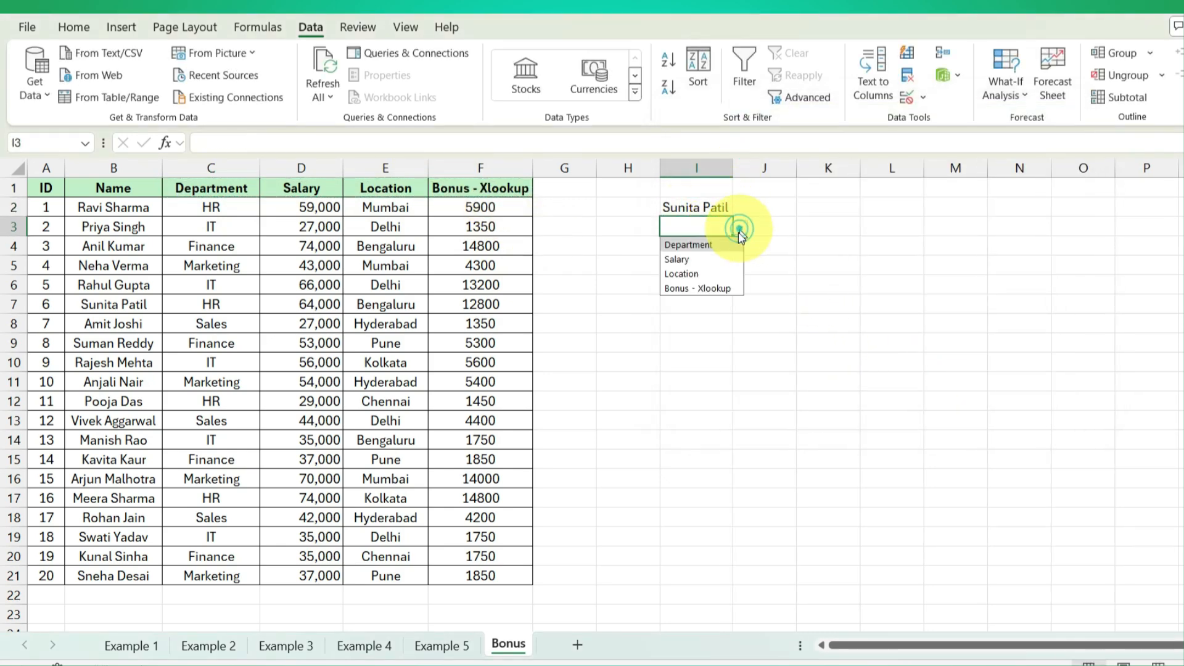
{"action": "left_click", "coordinate": [710, 246]}
{"action": "left_click", "coordinate": [740, 229]}
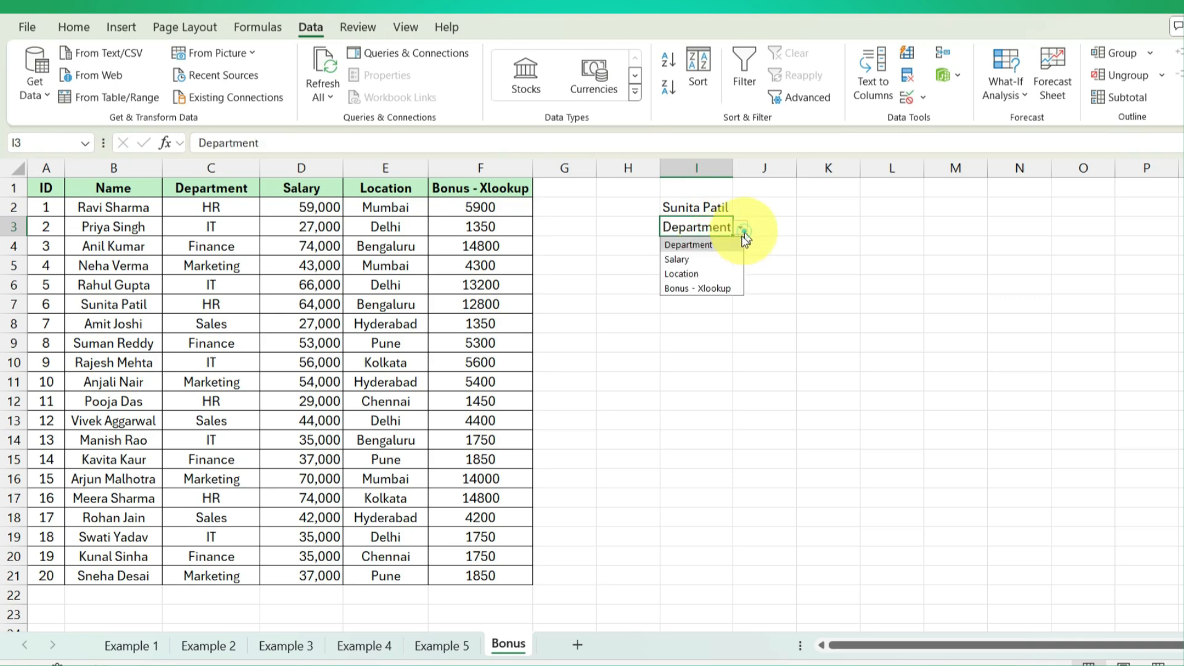
{"action": "left_click", "coordinate": [734, 257]}
{"action": "left_click", "coordinate": [740, 228]}
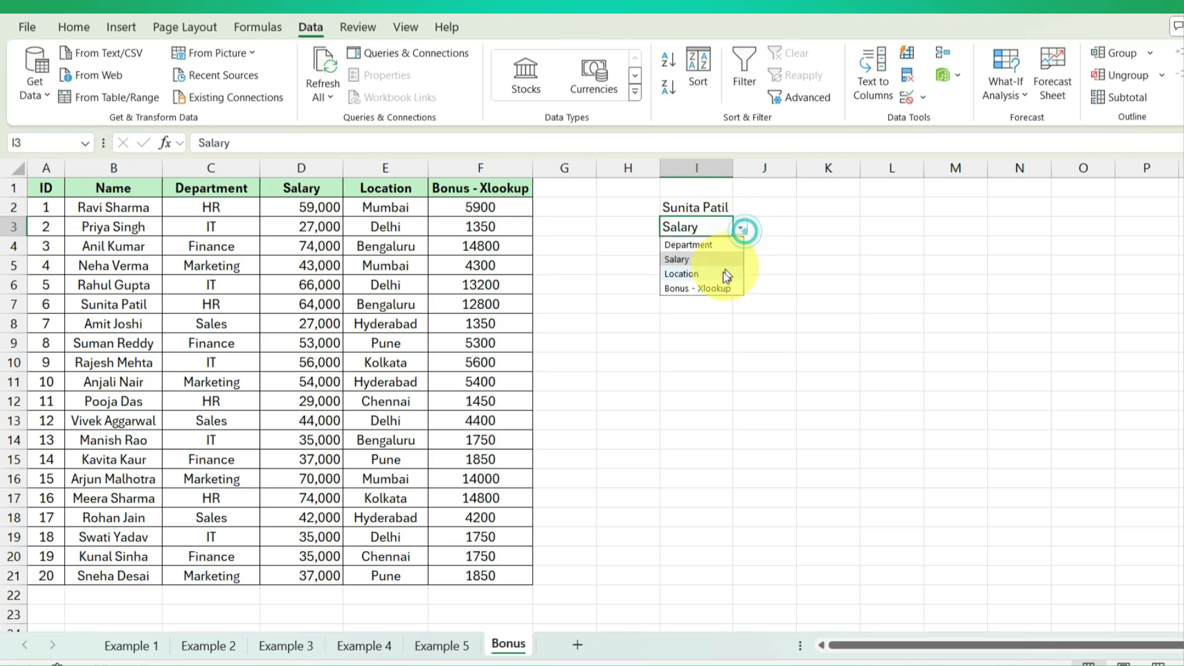
{"action": "left_click", "coordinate": [720, 274]}
{"action": "left_click", "coordinate": [741, 229]}
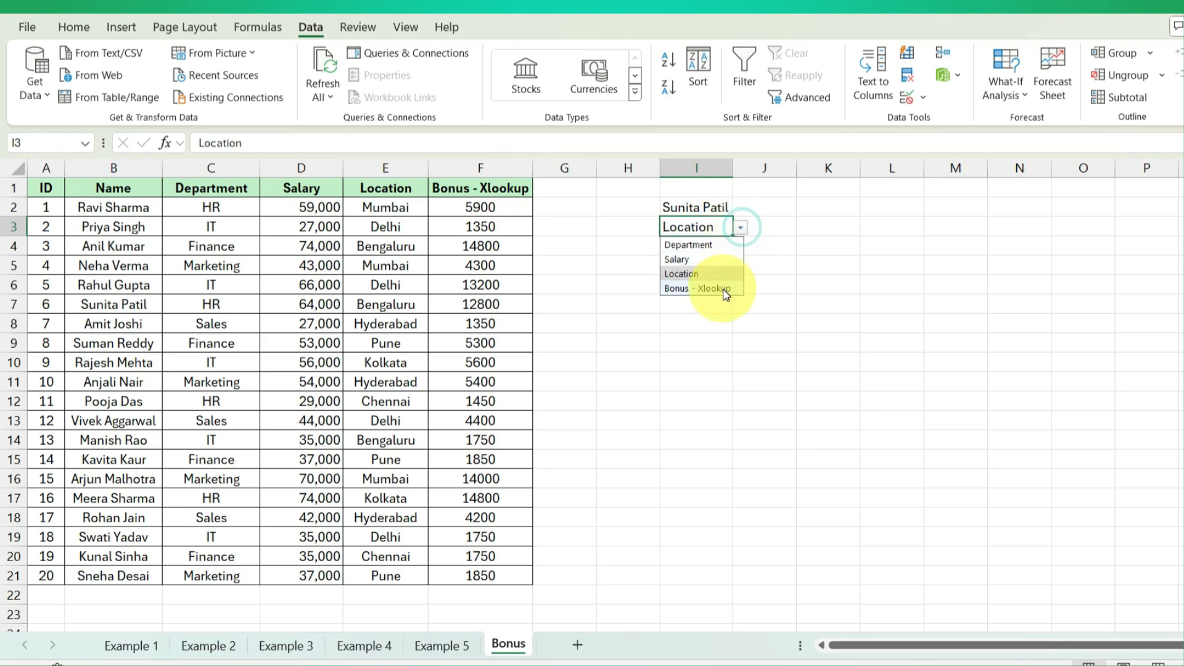
{"action": "left_click", "coordinate": [721, 288]}
{"action": "double_click", "coordinate": [732, 168]}
Step: Fill the dropdown cells I2:I3 with orange
{"action": "left_click", "coordinate": [735, 247]}
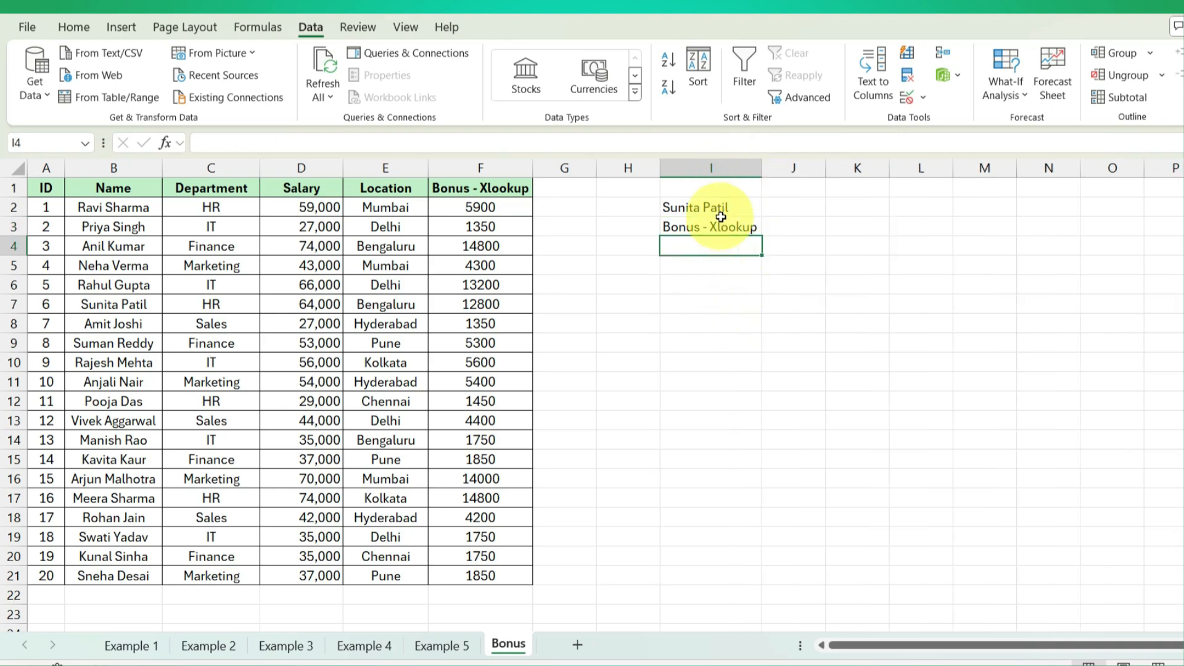
{"action": "left_click_drag", "start_coordinate": [709, 209], "coordinate": [724, 228]}
{"action": "left_click", "coordinate": [73, 27]}
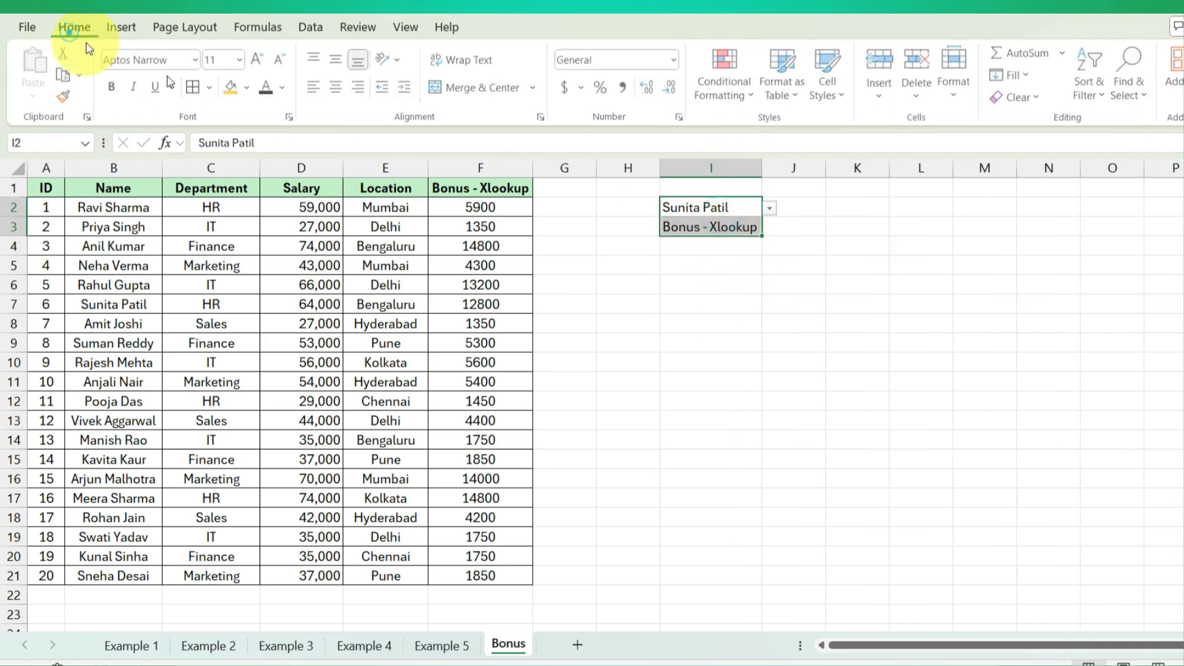
{"action": "left_click", "coordinate": [234, 88]}
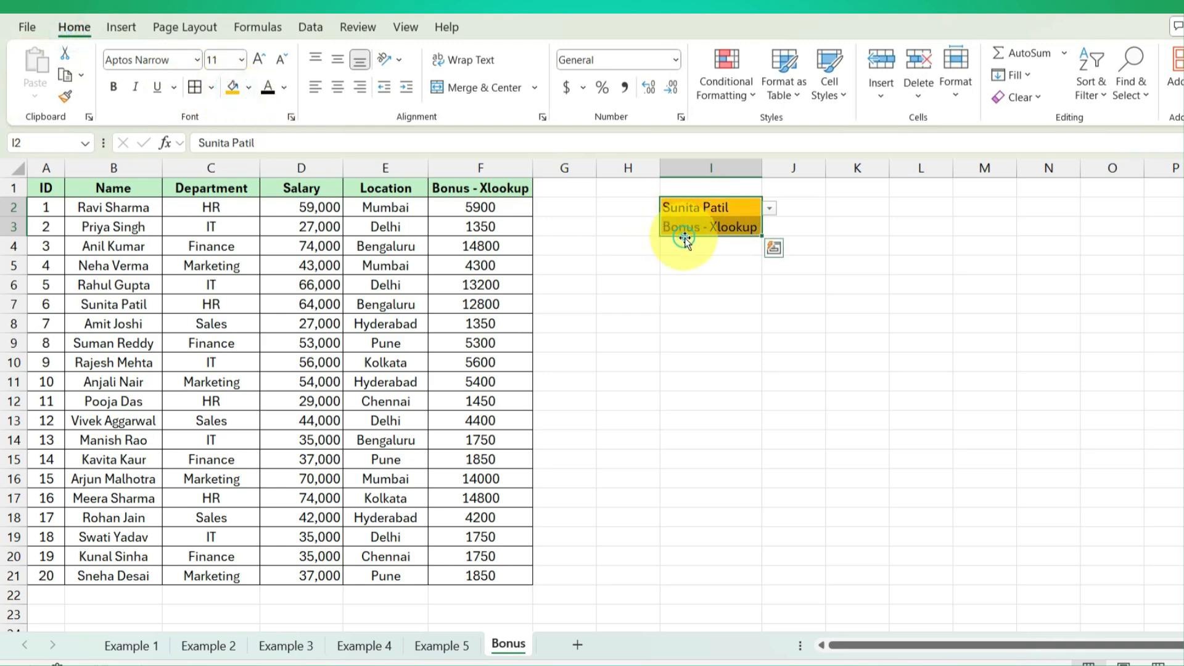
Step: Fill cell I4 below the two dropdown cells with light blue
{"action": "left_click", "coordinate": [682, 246]}
{"action": "left_click", "coordinate": [249, 89]}
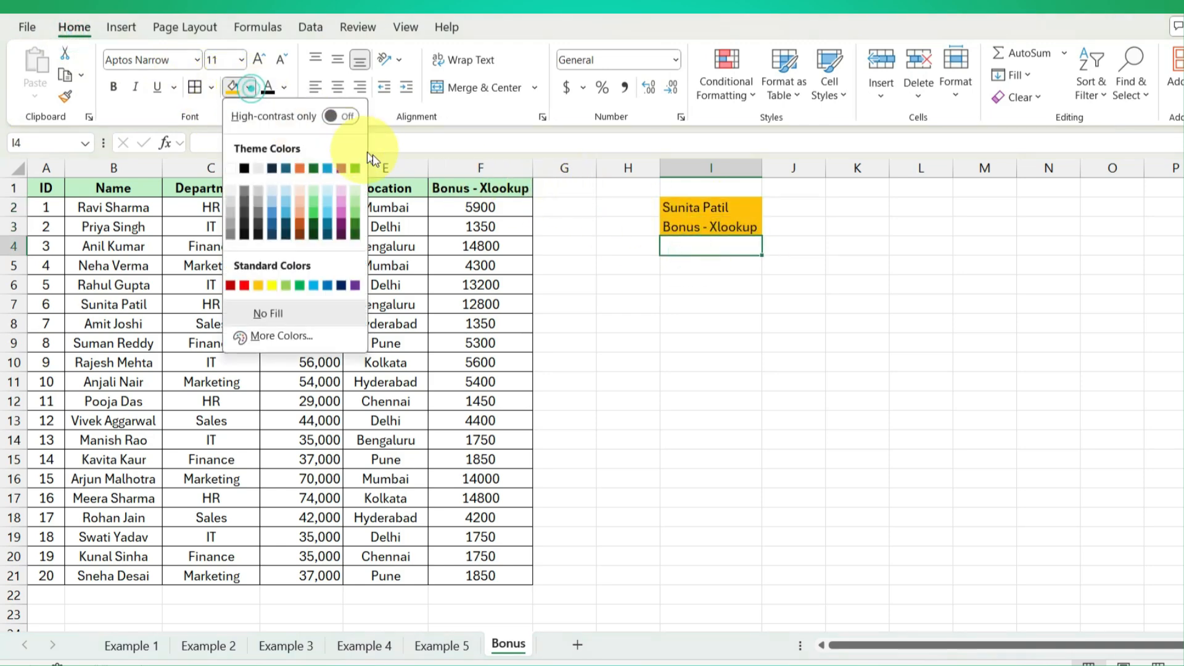
{"action": "left_click", "coordinate": [327, 206]}
{"action": "left_click", "coordinate": [859, 318]}
Step: Widen column I slightly and make the text in I2:I4 bold
{"action": "left_click_drag", "start_coordinate": [763, 168], "coordinate": [782, 168]}
{"action": "left_click_drag", "start_coordinate": [725, 213], "coordinate": [728, 247]}
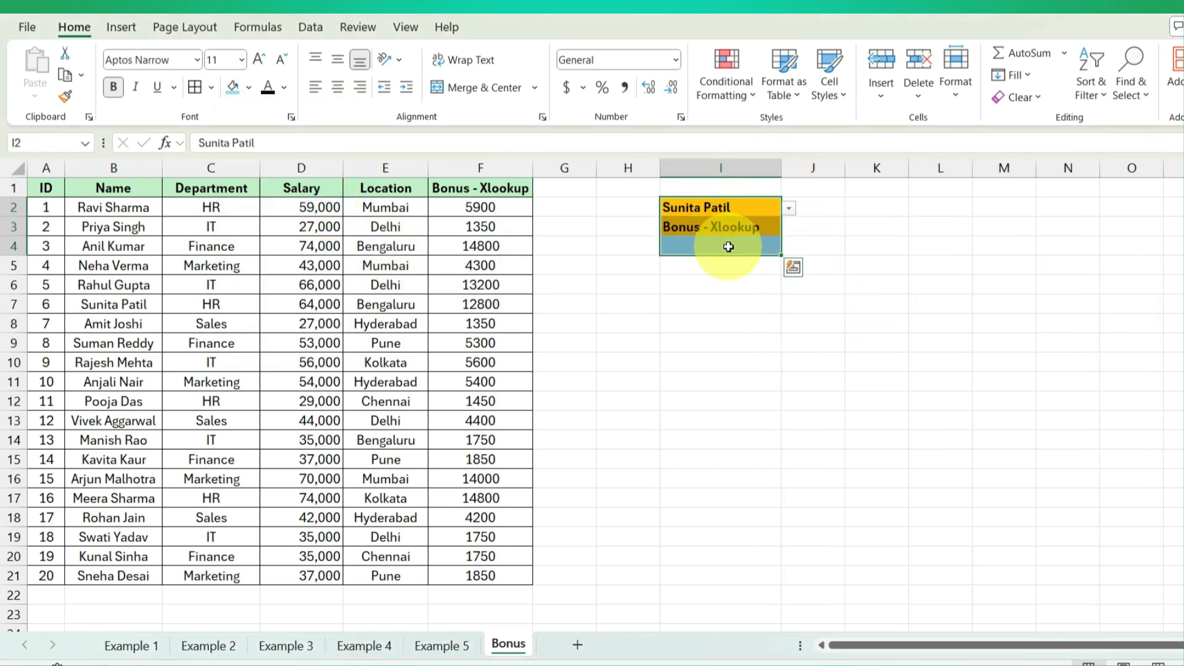
{"action": "left_click", "coordinate": [728, 247]}
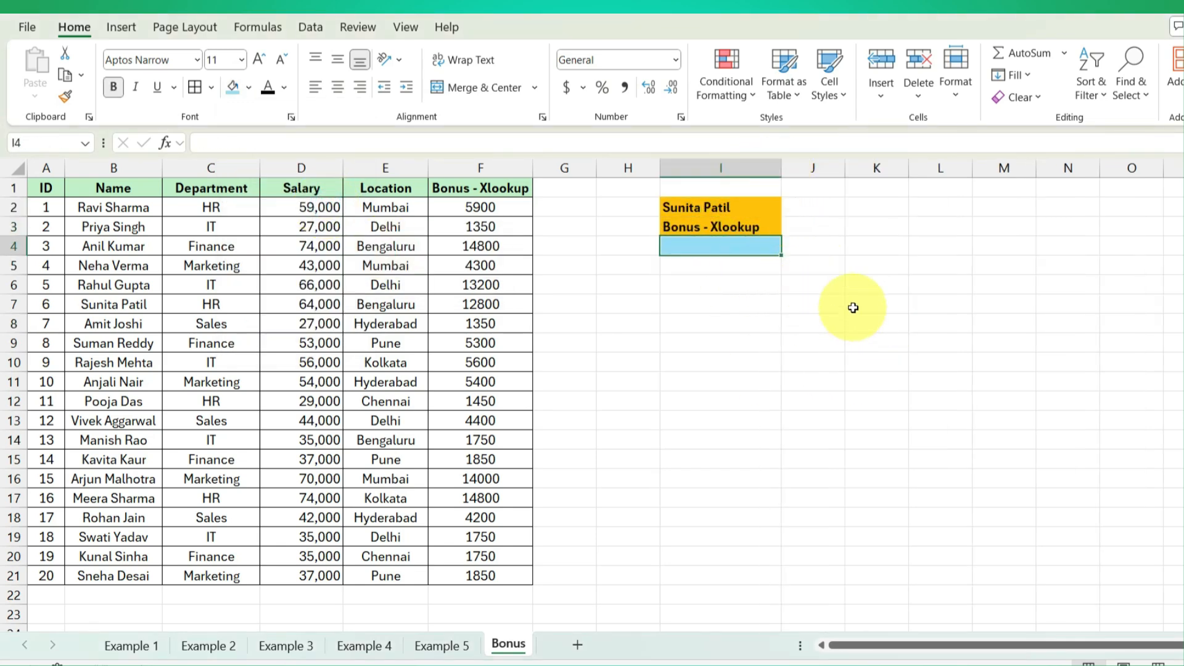
Step: Compare the name chosen in I2 with its row in the table and that row's bonus value
{"action": "left_click", "coordinate": [709, 207]}
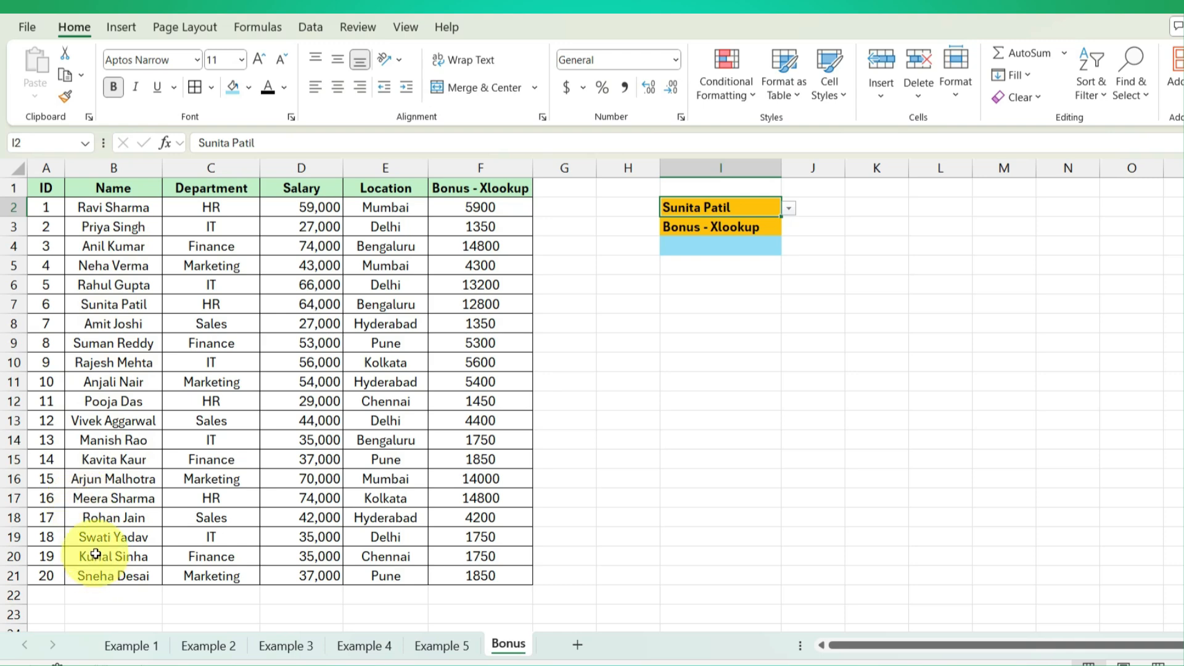
{"action": "left_click", "coordinate": [130, 309]}
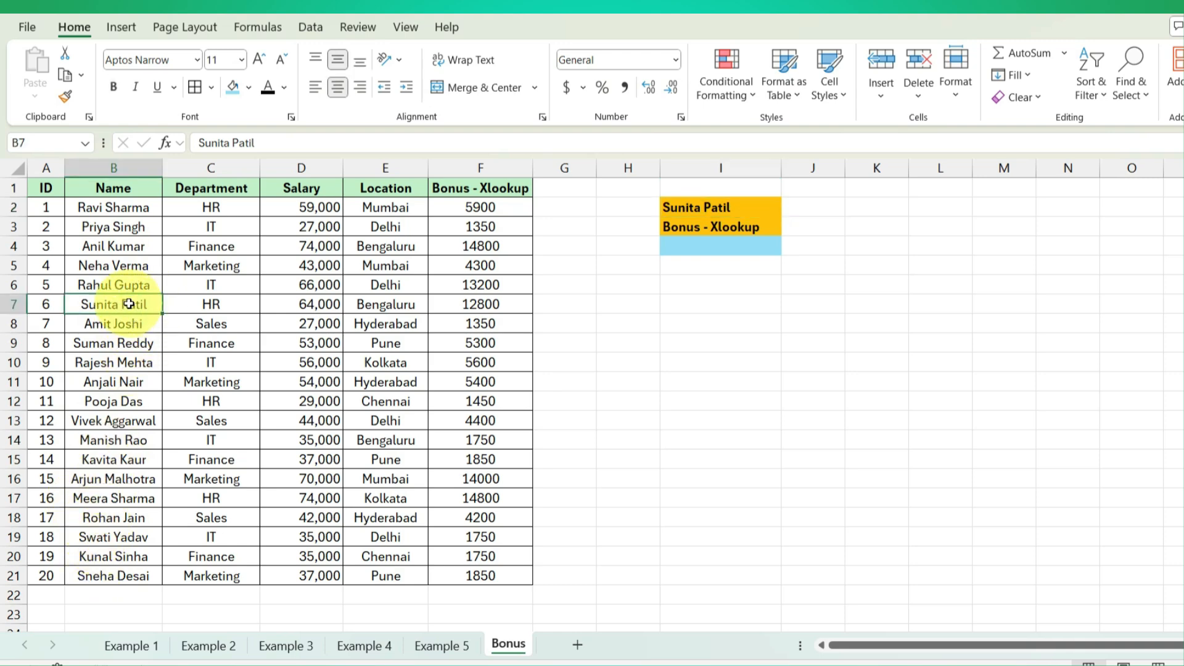
{"action": "left_click", "coordinate": [459, 309]}
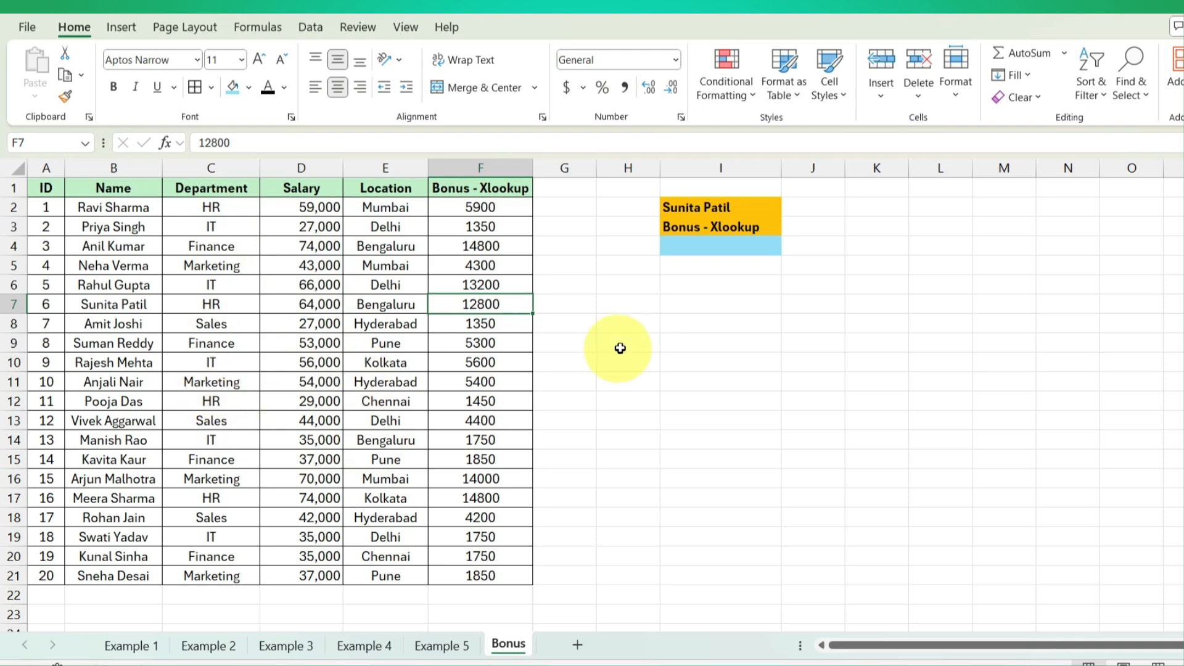
Step: Enter =XLOOKUP($I$2,$B$1:$B$21,$C$1:$F$21) in I4 to return all columns for the chosen name
{"action": "left_click", "coordinate": [699, 244]}
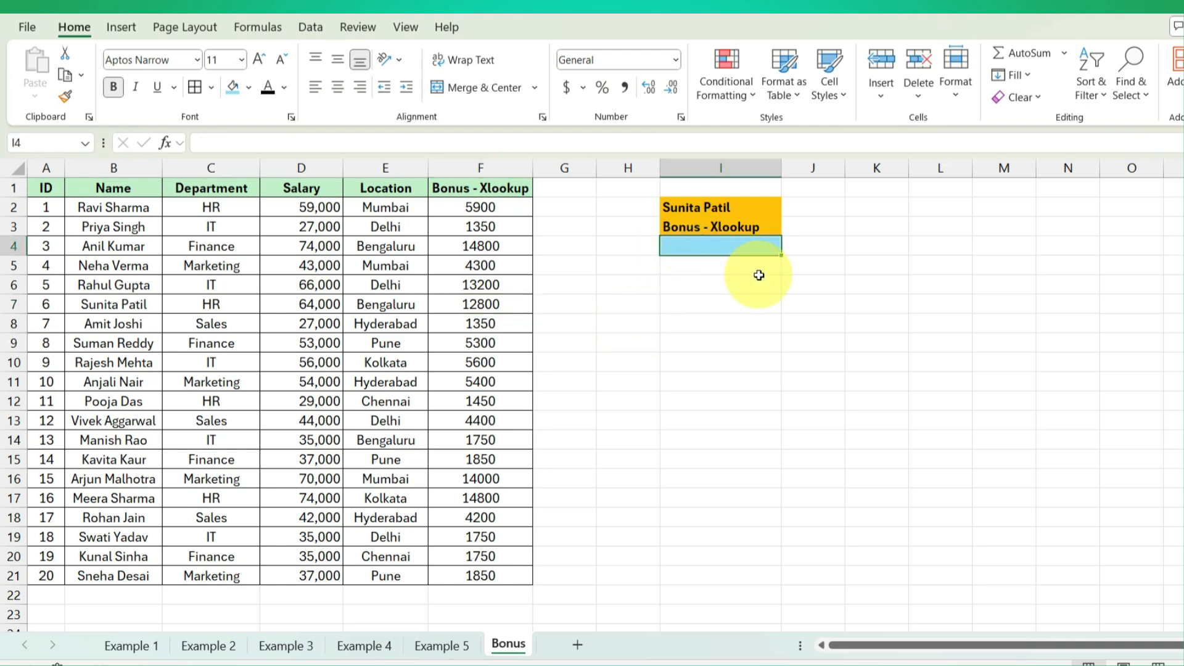
{"action": "type", "text": "=xlo"}
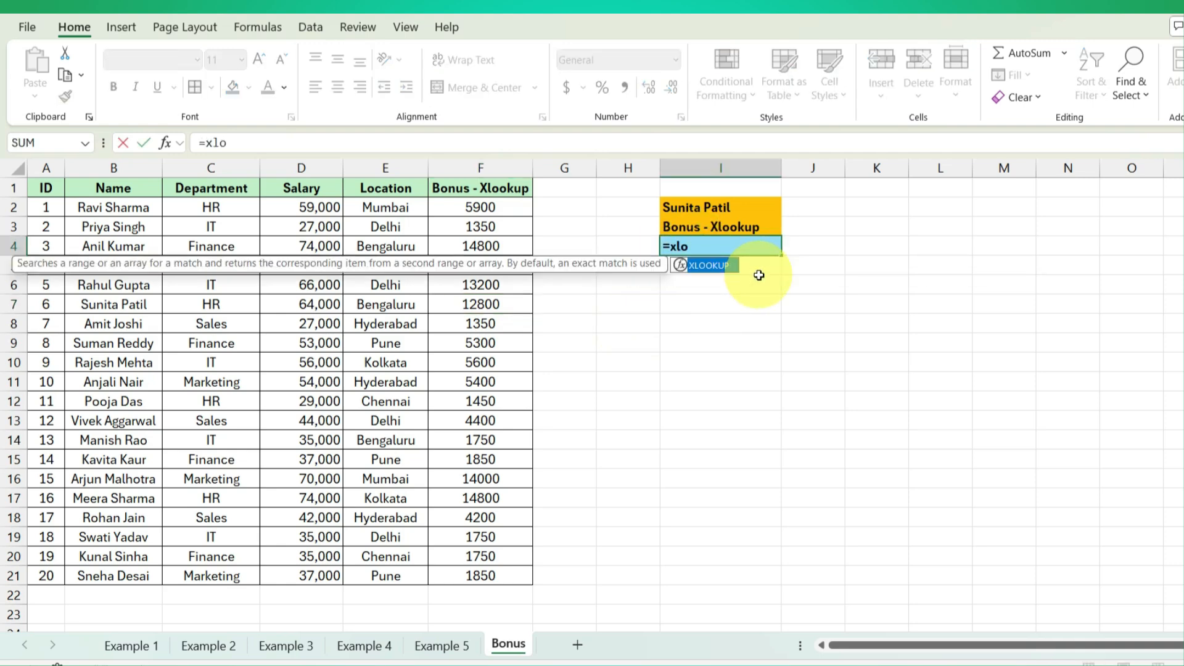
{"action": "key", "text": "Tab"}
{"action": "left_click", "coordinate": [725, 208]}
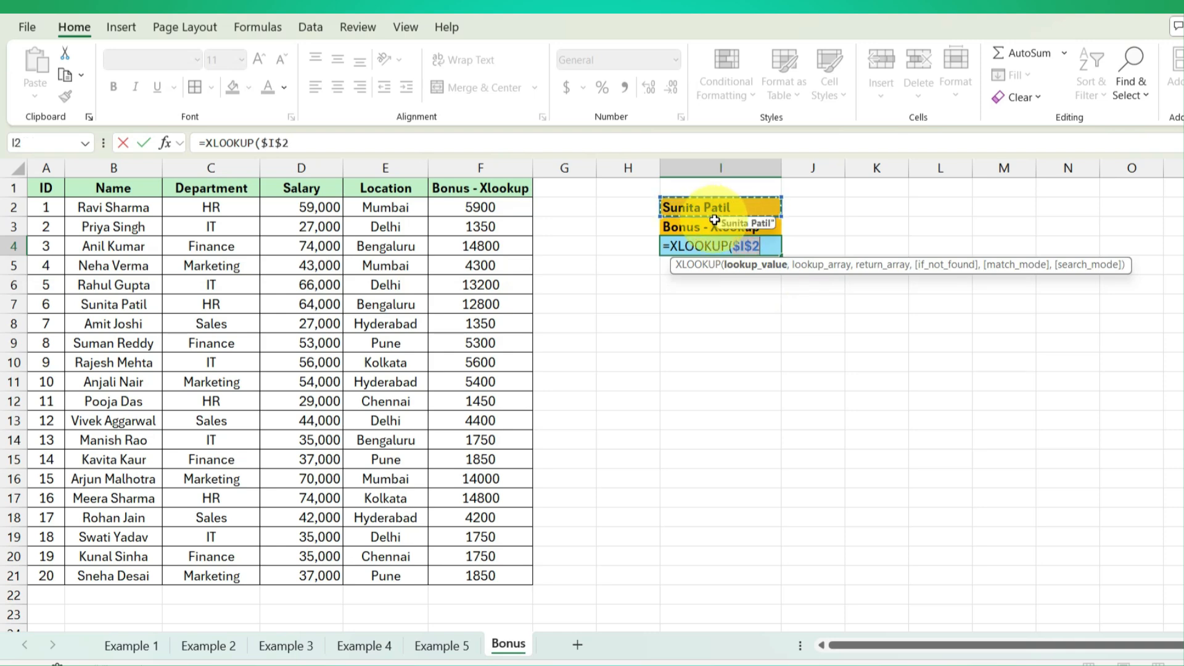
{"action": "type", "text": ","}
{"action": "left_click_drag", "start_coordinate": [100, 187], "coordinate": [93, 578]}
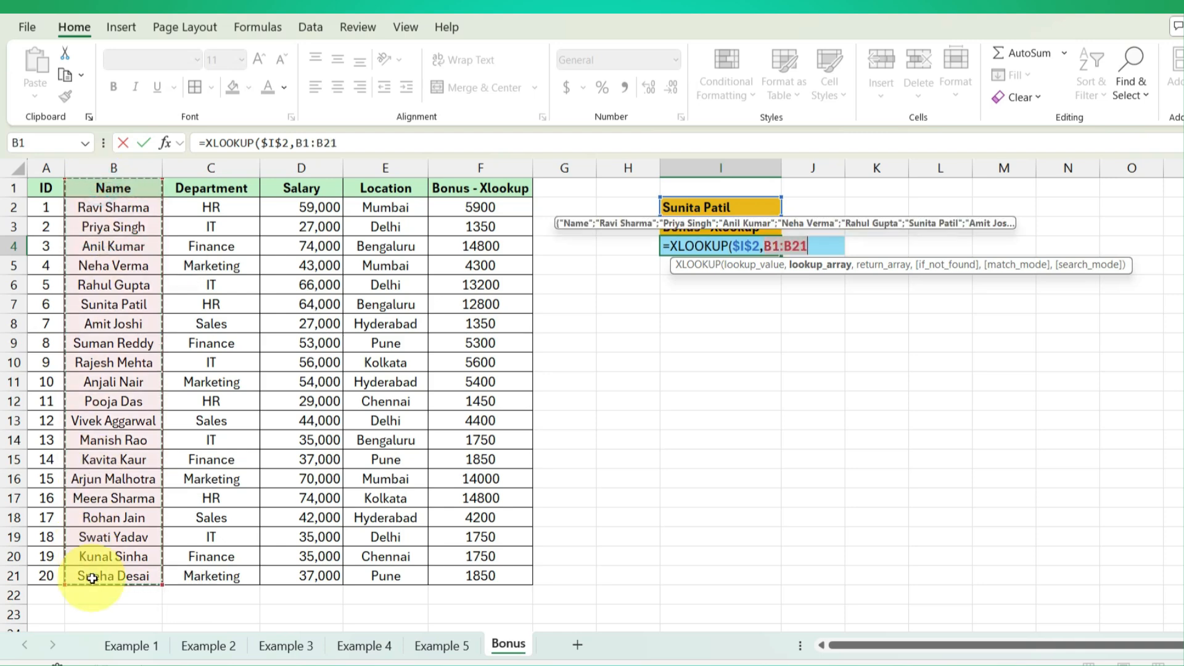
{"action": "key", "text": "F4"}
{"action": "type", "text": ","}
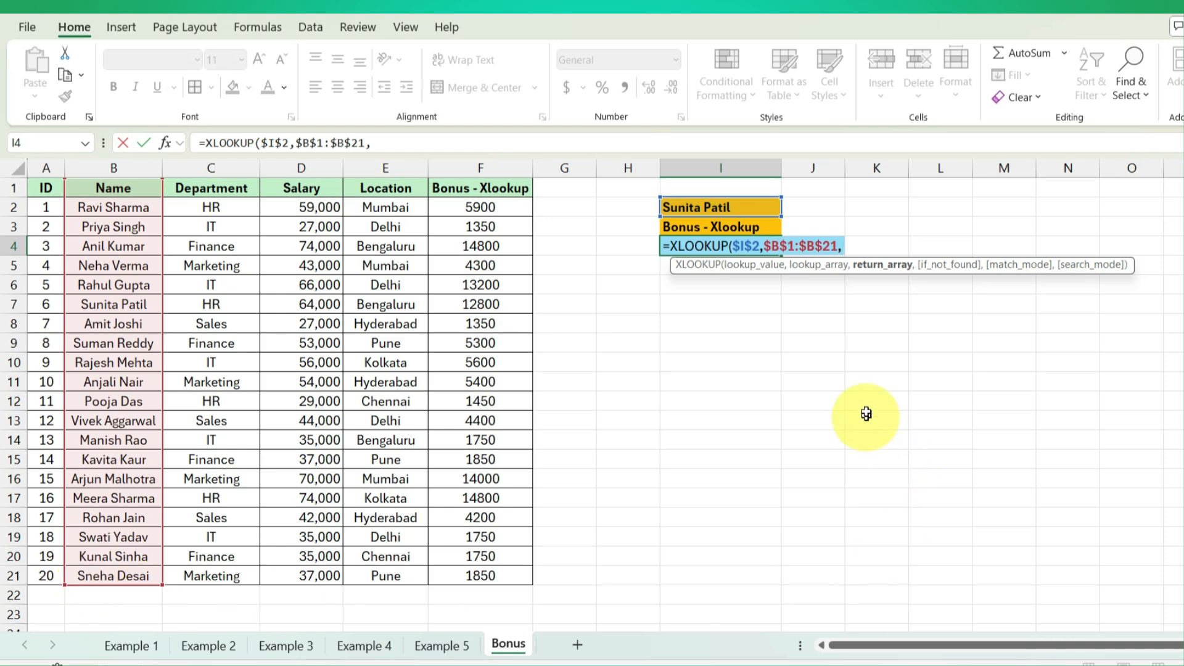
{"action": "left_click_drag", "start_coordinate": [186, 192], "coordinate": [504, 573]}
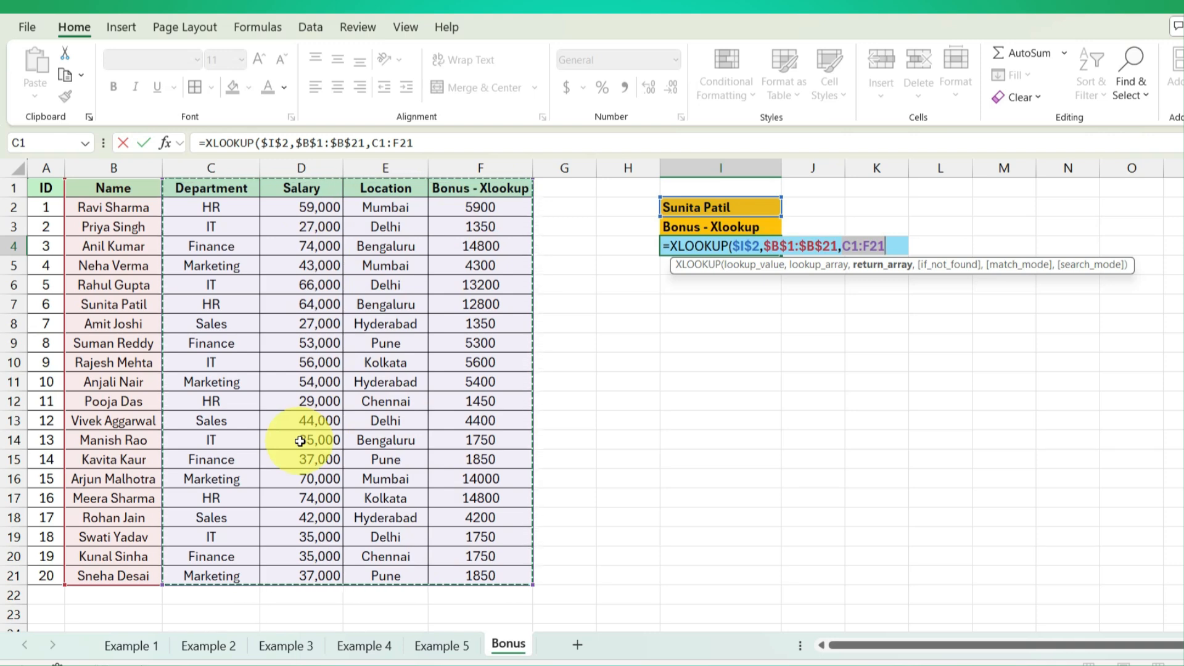
{"action": "key", "text": "F4"}
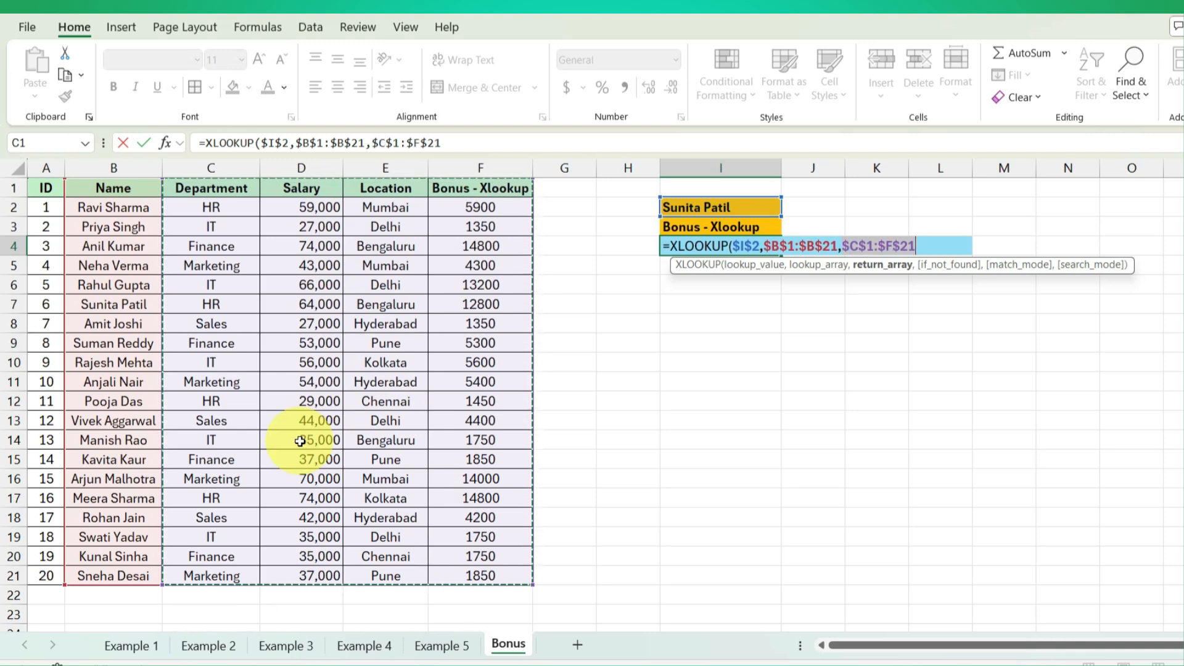
{"action": "key", "text": "ctrl+Return"}
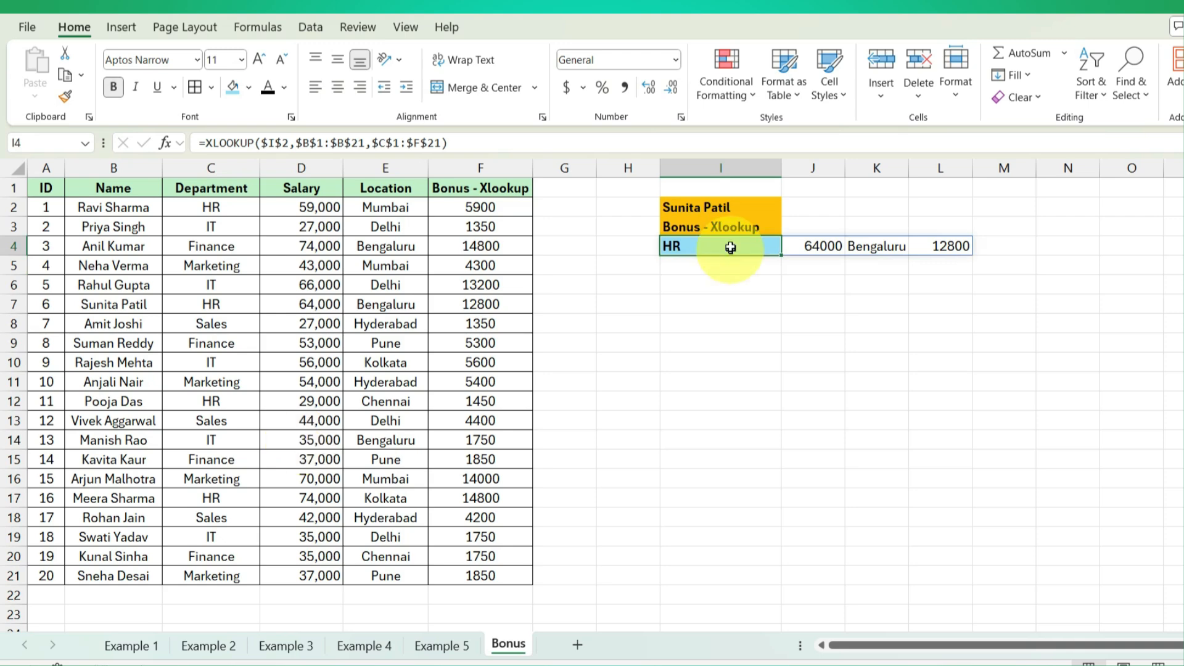
Step: Examine the XLOOKUP results spilled across I4:L4 against the name and column chosen in I2 and I3
{"action": "left_click", "coordinate": [820, 245]}
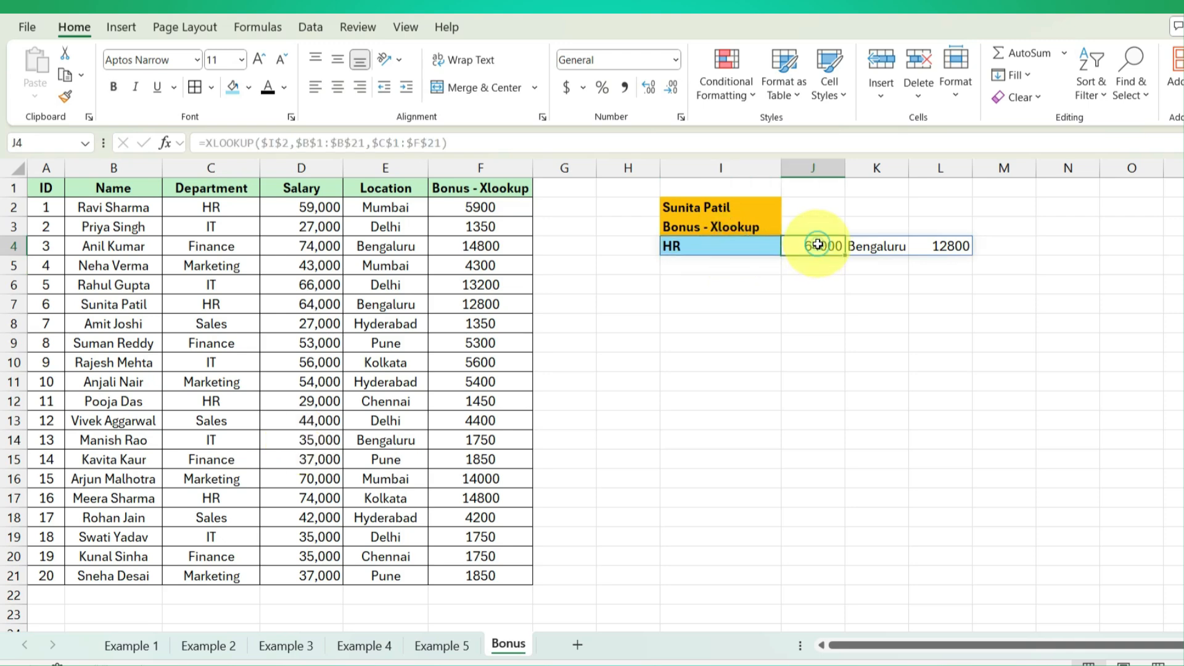
{"action": "left_click", "coordinate": [877, 247]}
{"action": "left_click", "coordinate": [946, 245]}
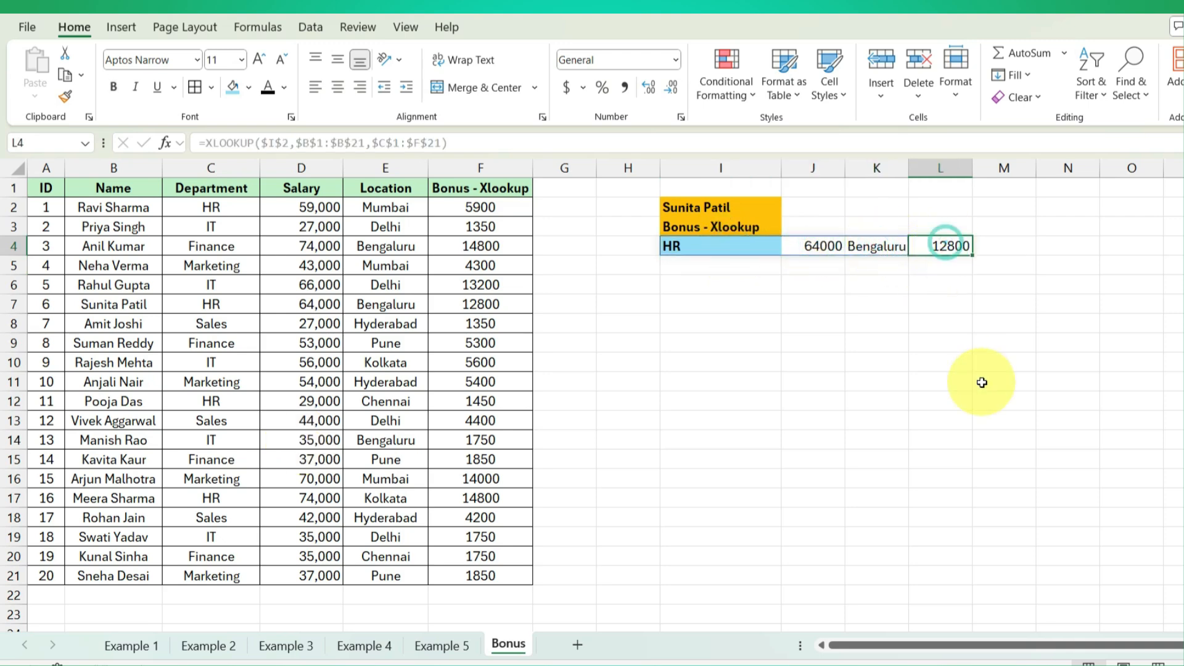
{"action": "key", "text": "Left"}
{"action": "key", "text": "Left"}
{"action": "key", "text": "Left"}
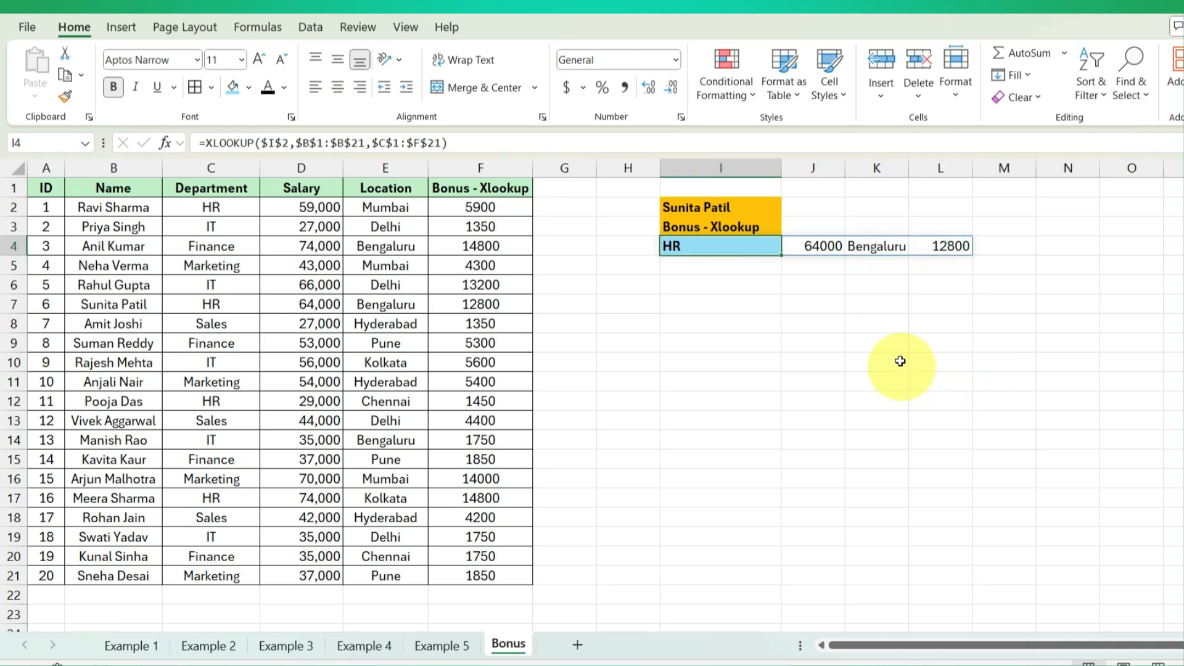
{"action": "left_click", "coordinate": [744, 209]}
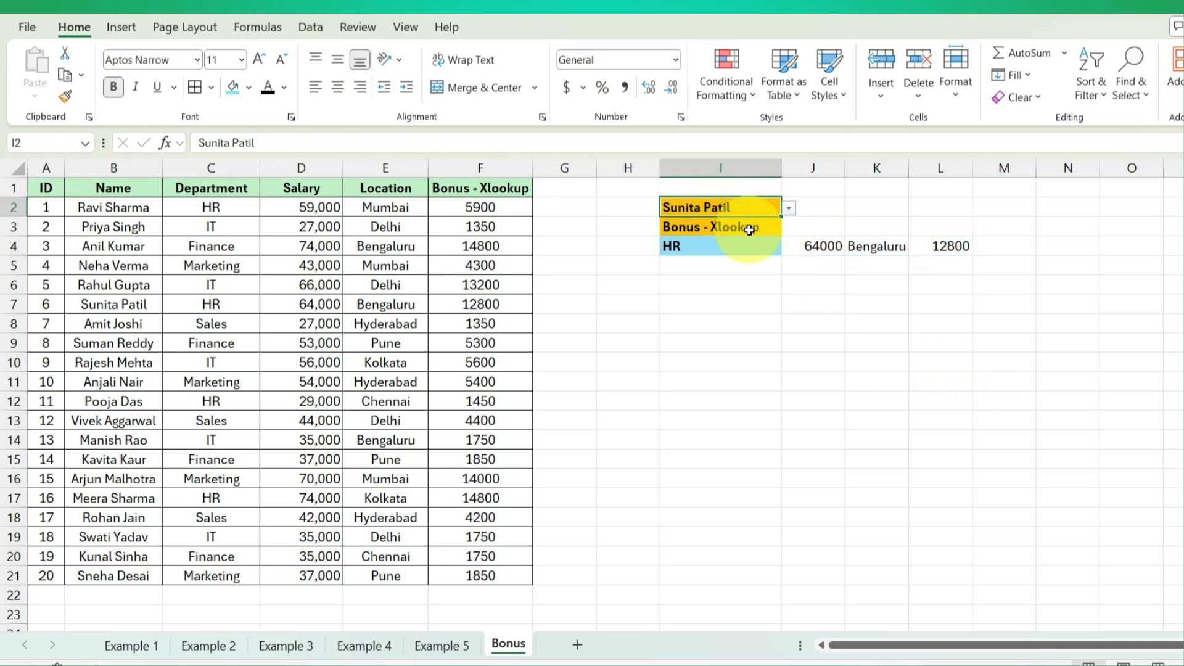
{"action": "left_click", "coordinate": [749, 230]}
{"action": "left_click", "coordinate": [728, 250]}
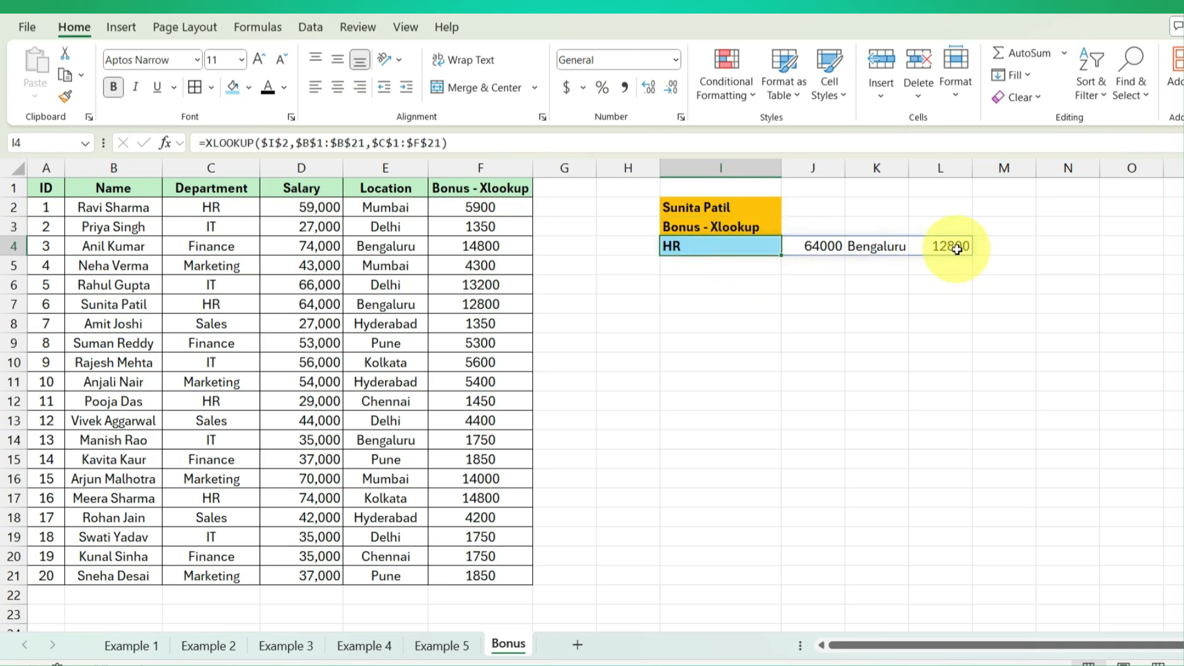
{"action": "left_click", "coordinate": [720, 249]}
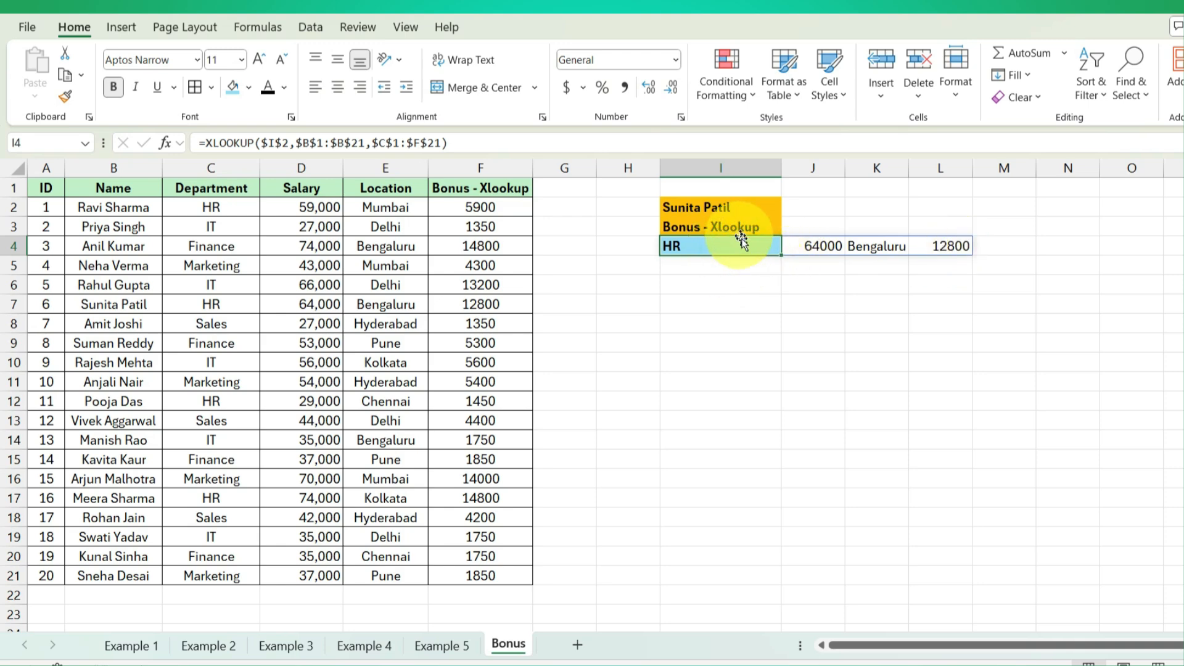
Step: Start a nested XLOOKUP before the $C$1:$F$21 return array in I4's formula, using $I$3 as its lookup value
{"action": "double_click", "coordinate": [746, 248]}
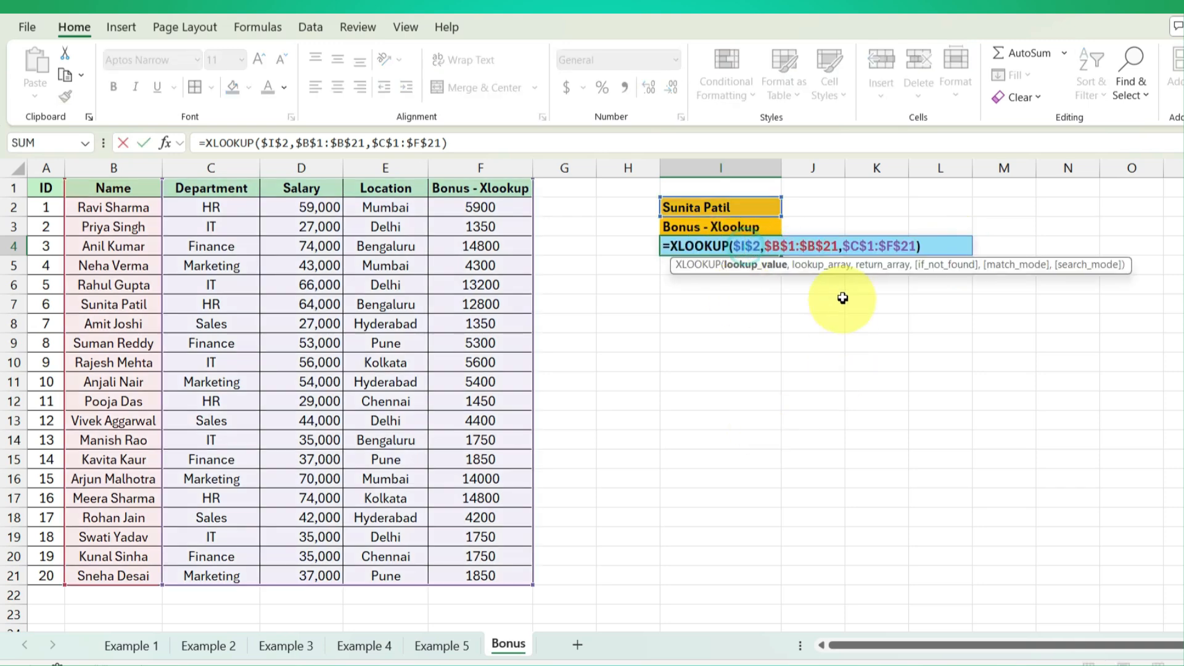
{"action": "left_click", "coordinate": [845, 246]}
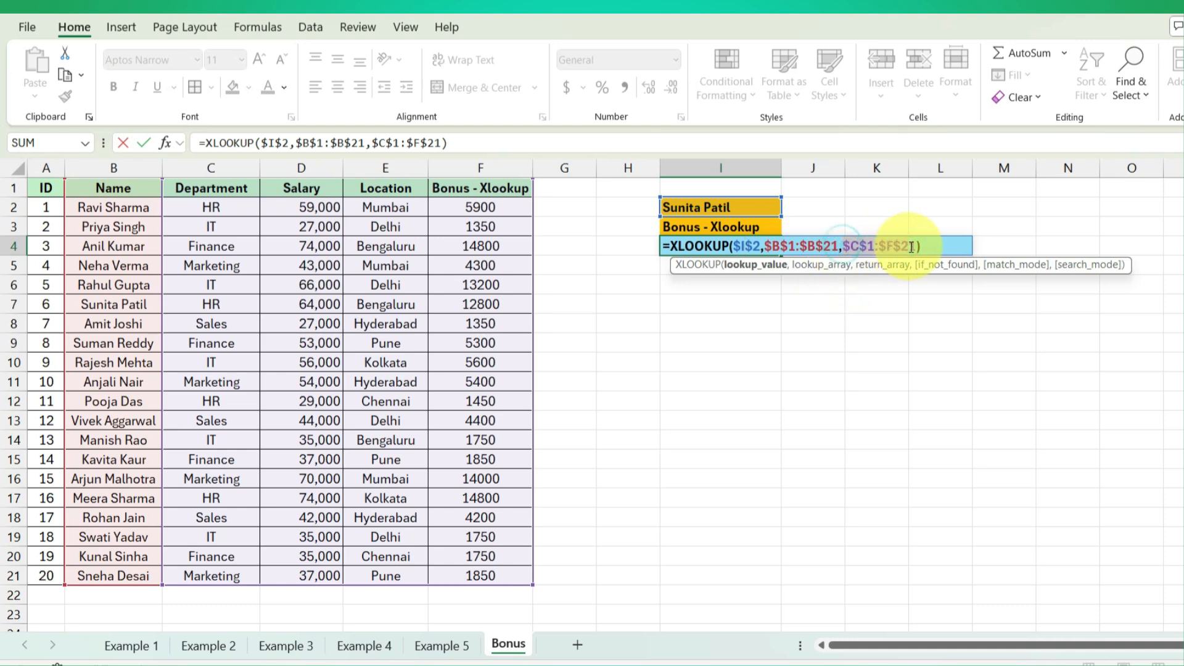
{"action": "left_click_drag", "start_coordinate": [915, 247], "coordinate": [909, 251]}
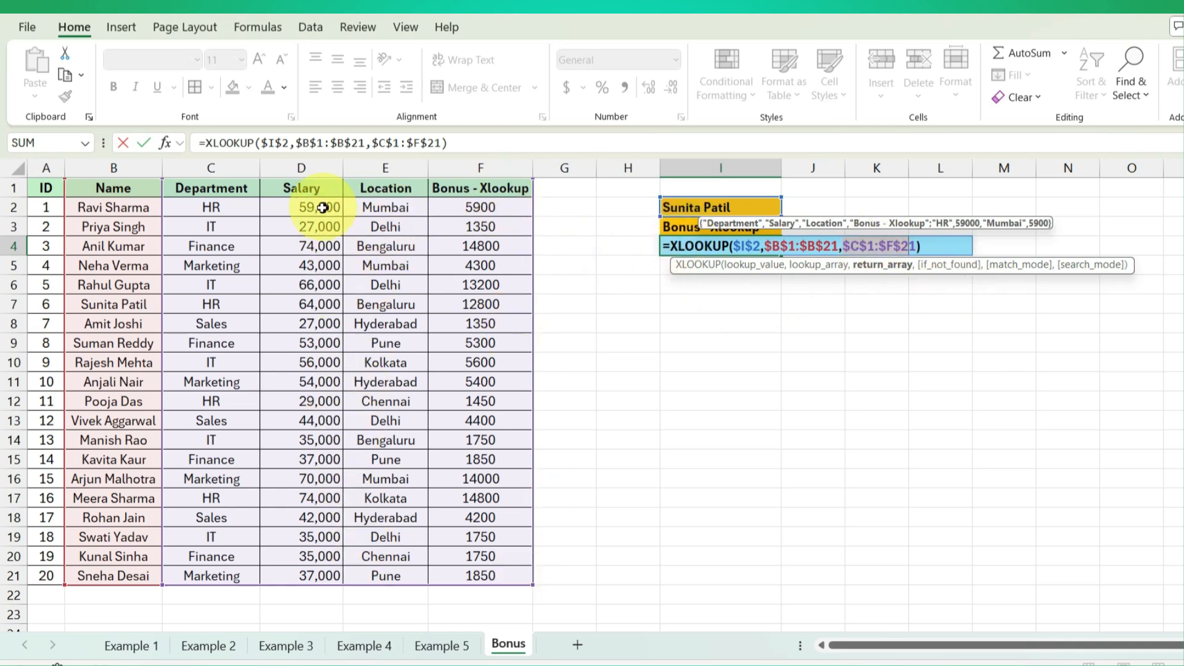
{"action": "left_click", "coordinate": [846, 246]}
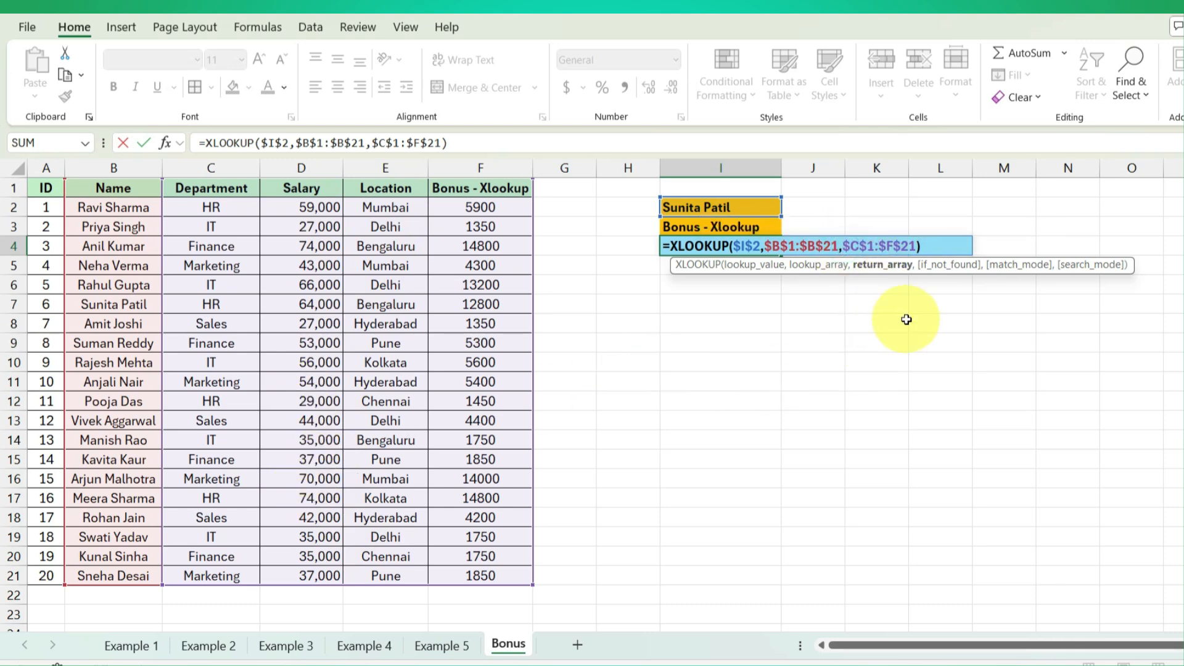
{"action": "type", "text": "X"}
{"action": "key", "text": "Down"}
{"action": "key", "text": "Tab"}
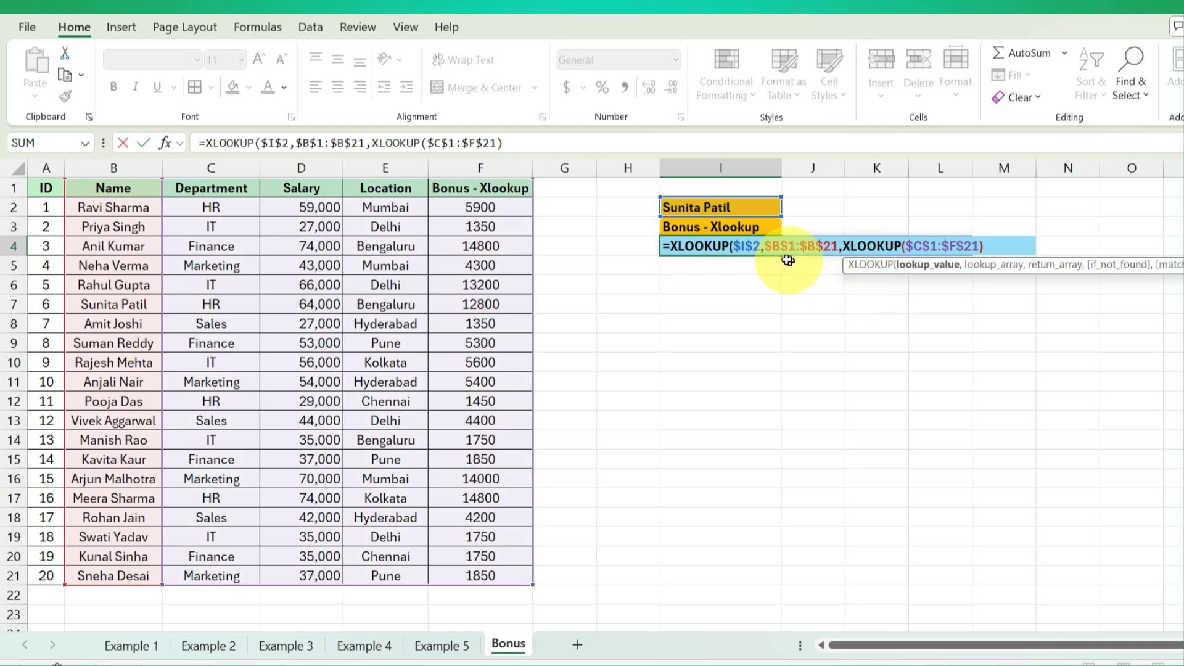
{"action": "left_click", "coordinate": [728, 222]}
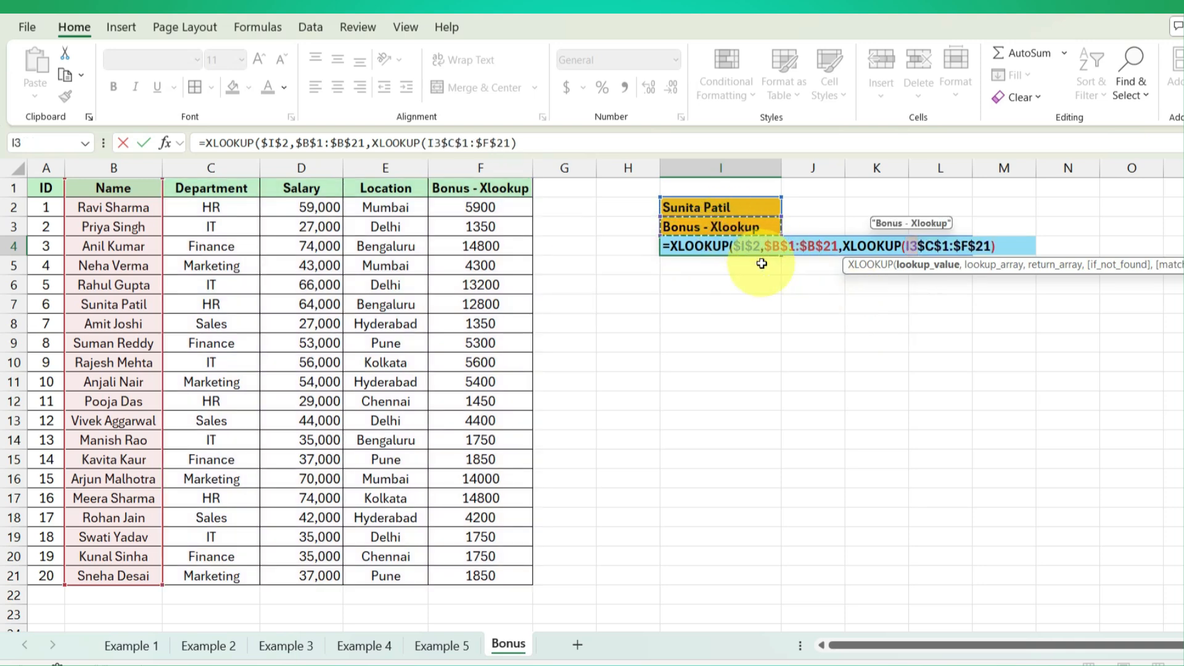
{"action": "key", "text": "F4"}
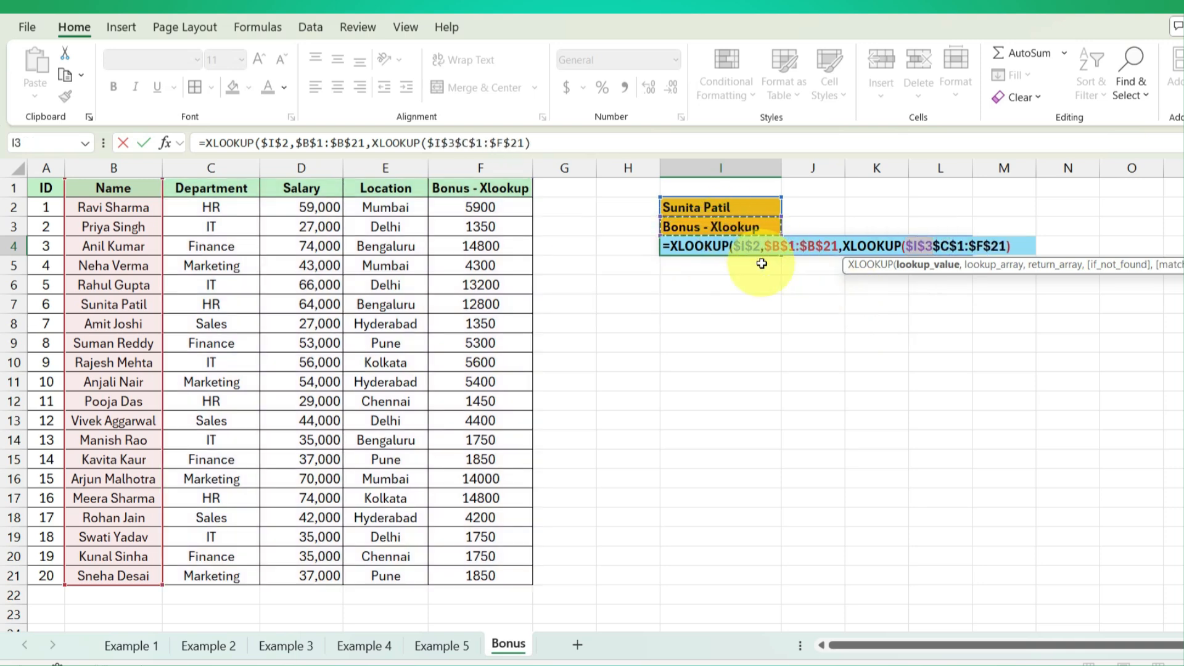
{"action": "type", "text": ","}
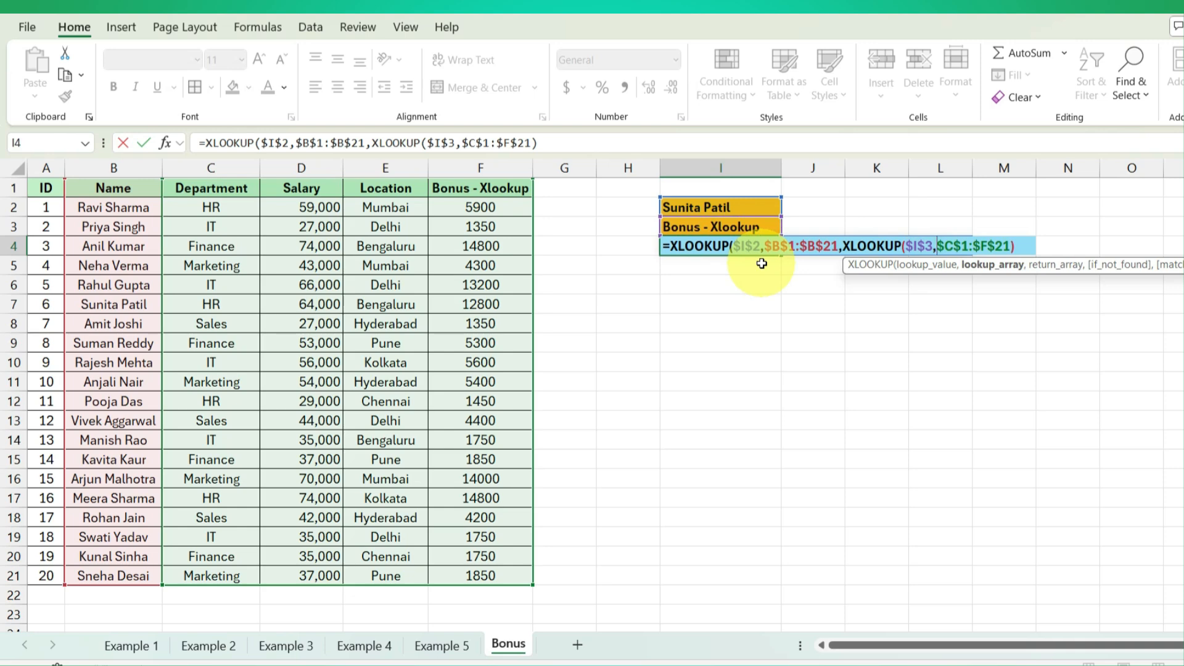
Step: Give the nested XLOOKUP the lookup array $C$1:$F$1, keep $C$1:$F$21 as its return array, and enter the formula with the suggested closing-parenthesis correction
{"action": "left_click_drag", "start_coordinate": [212, 187], "coordinate": [469, 187]}
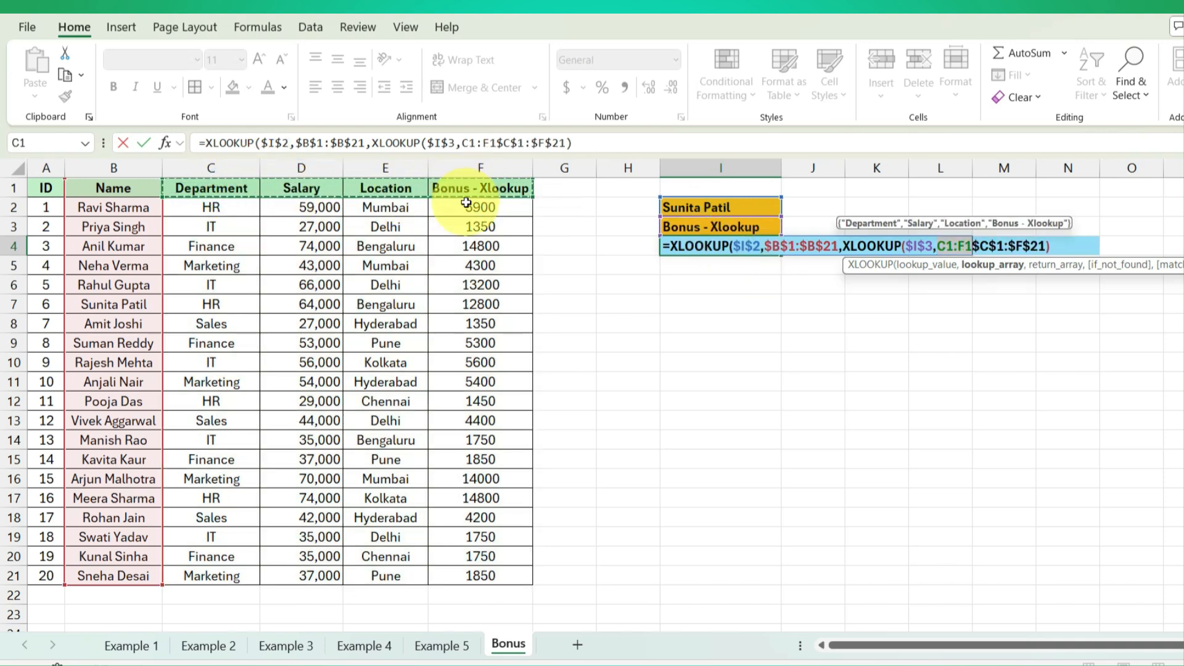
{"action": "key", "text": "F4"}
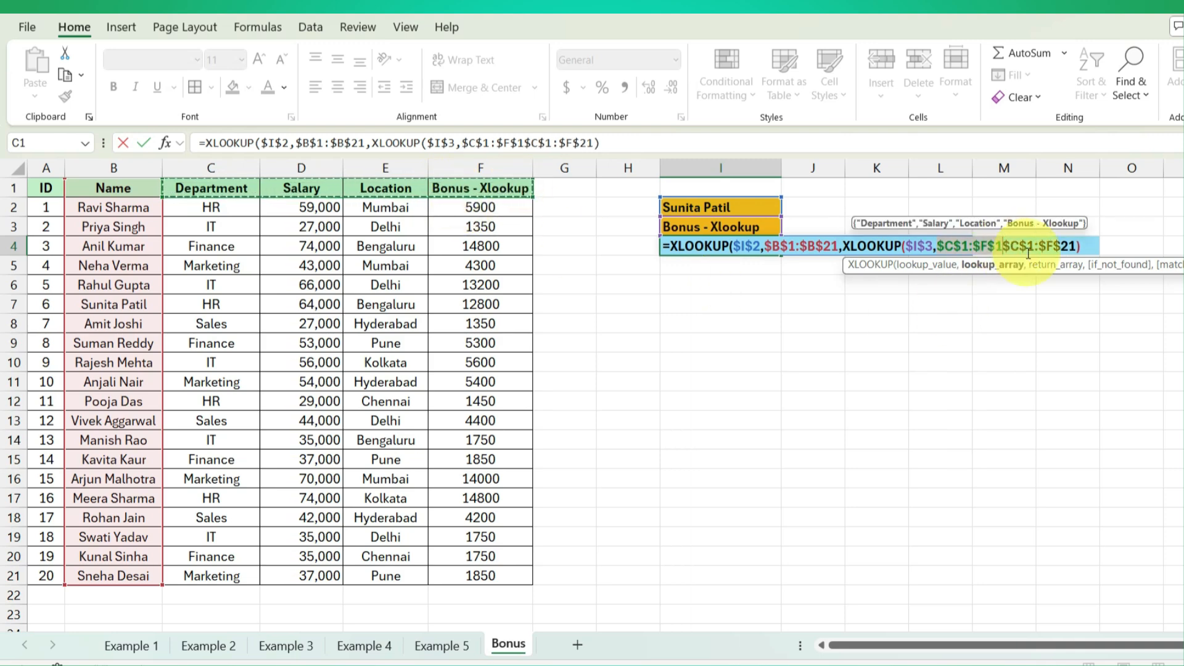
{"action": "type", "text": ","}
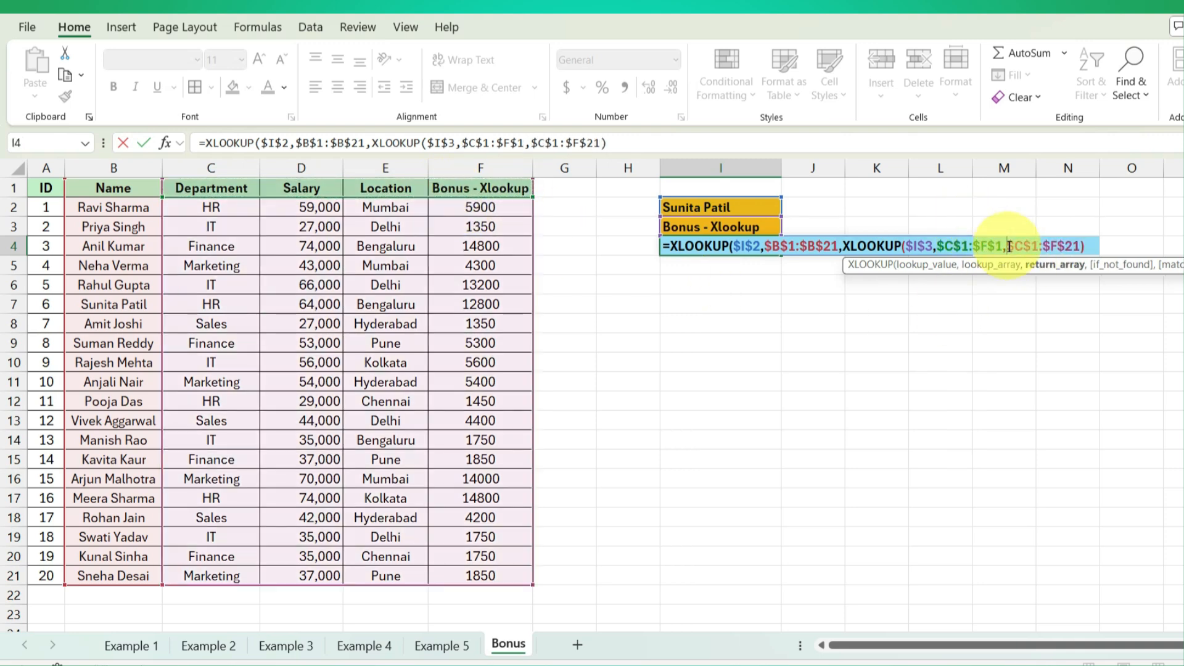
{"action": "left_click_drag", "start_coordinate": [1010, 246], "coordinate": [1078, 247]}
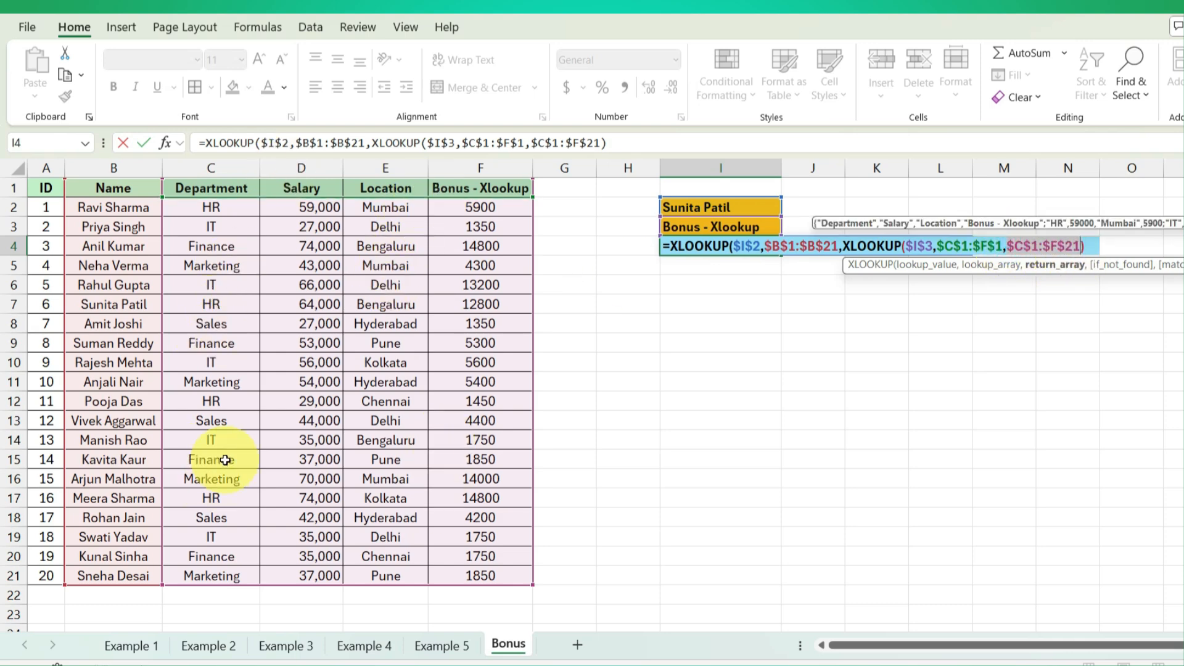
{"action": "key", "text": "Return"}
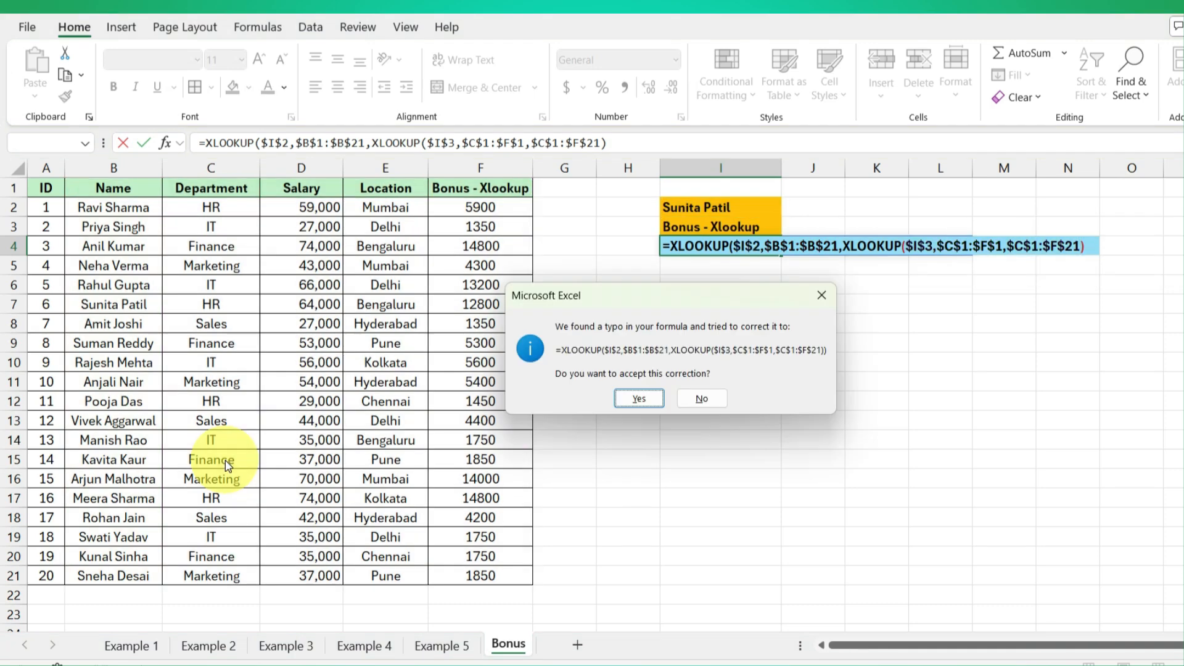
{"action": "key", "text": "Return"}
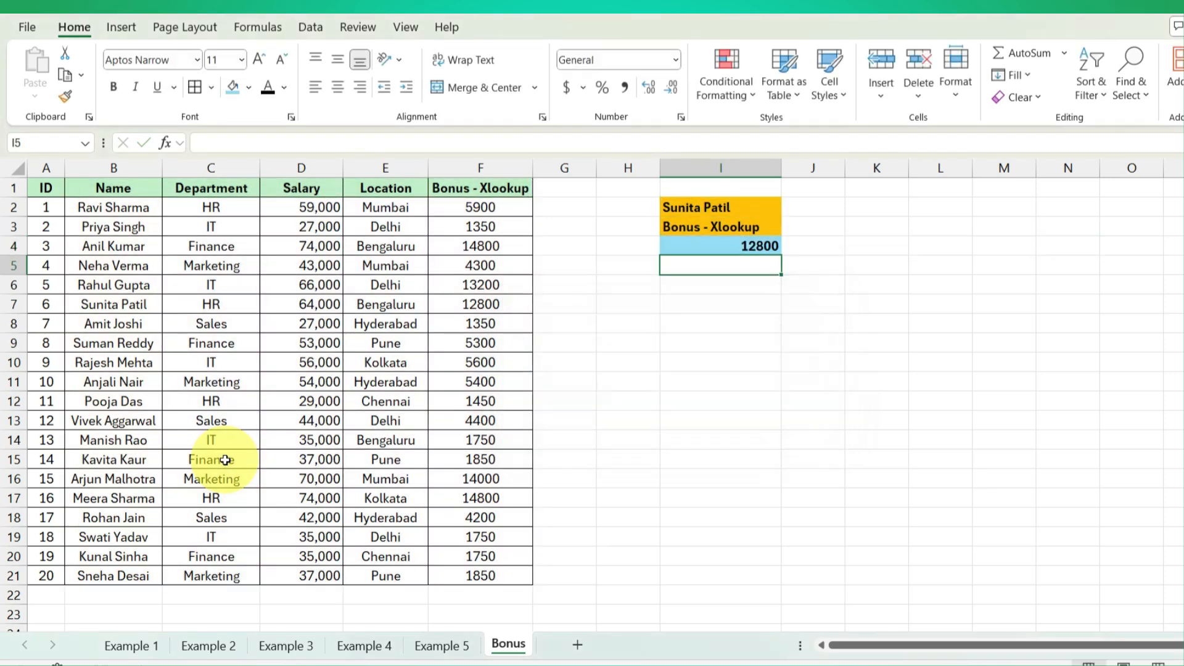
{"action": "left_click", "coordinate": [681, 247]}
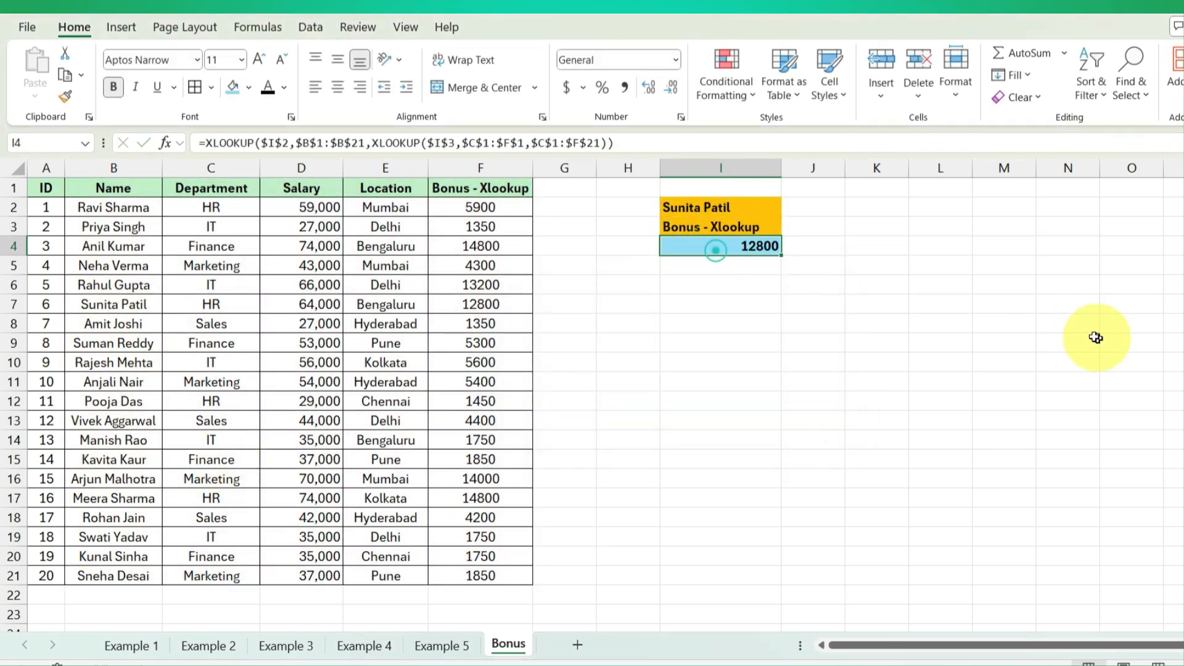
Step: Check the chosen employee's bonus in F7, set the column dropdown in I3 to Department, and compare the result with C7
{"action": "left_click", "coordinate": [111, 303]}
{"action": "left_click", "coordinate": [481, 305]}
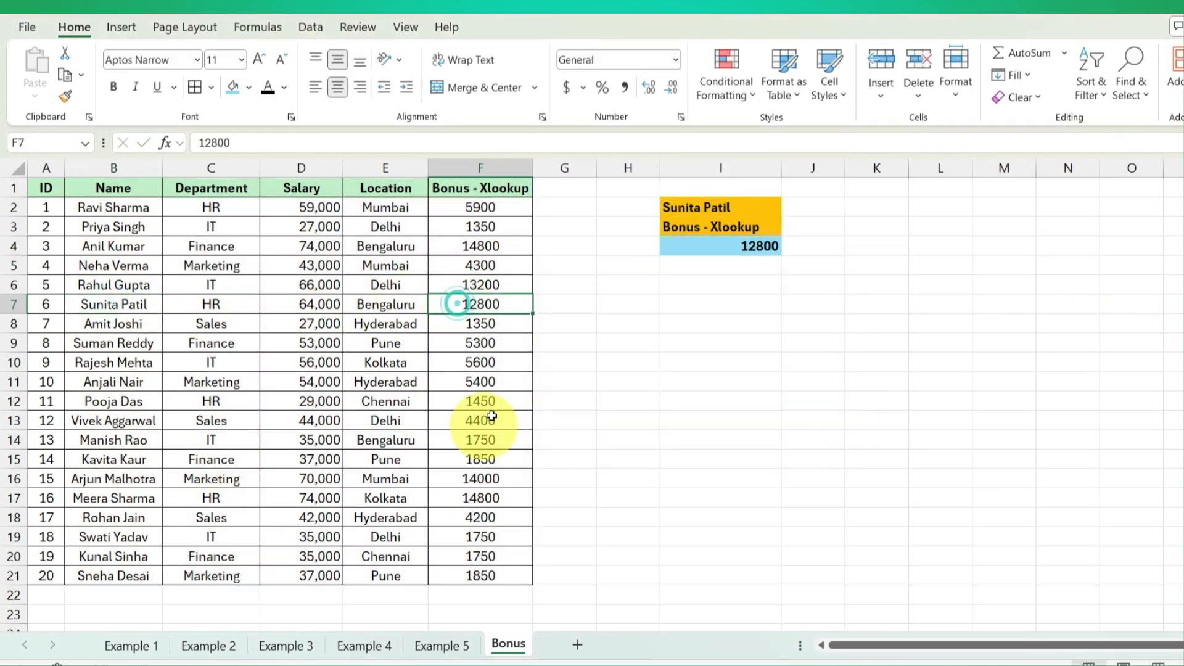
{"action": "left_click", "coordinate": [738, 223]}
{"action": "left_click", "coordinate": [788, 228]}
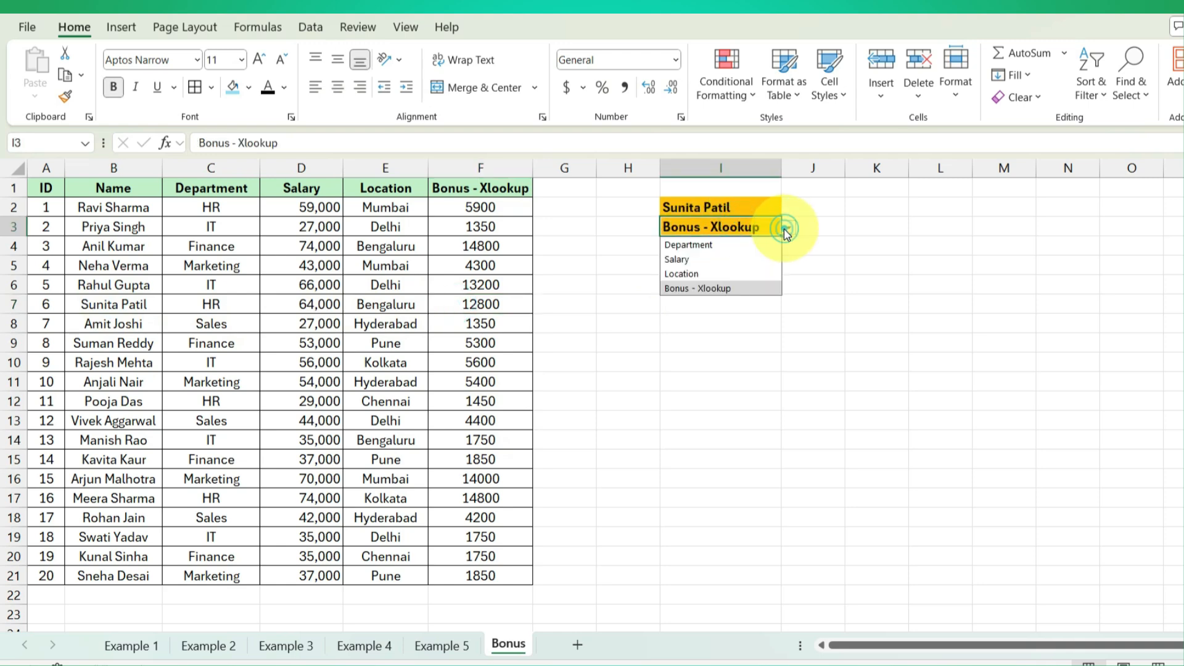
{"action": "left_click", "coordinate": [759, 242]}
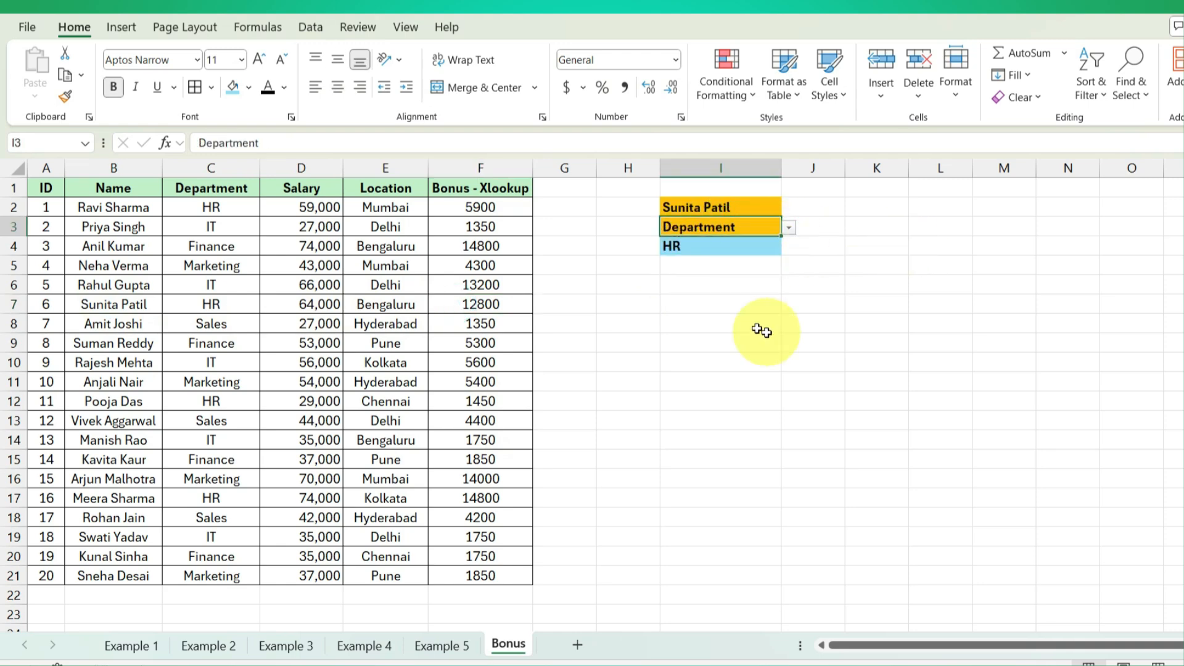
{"action": "left_click", "coordinate": [202, 305]}
Step: Set the column dropdown in I3 to Location to test the nested XLOOKUP in I4
{"action": "left_click", "coordinate": [731, 228]}
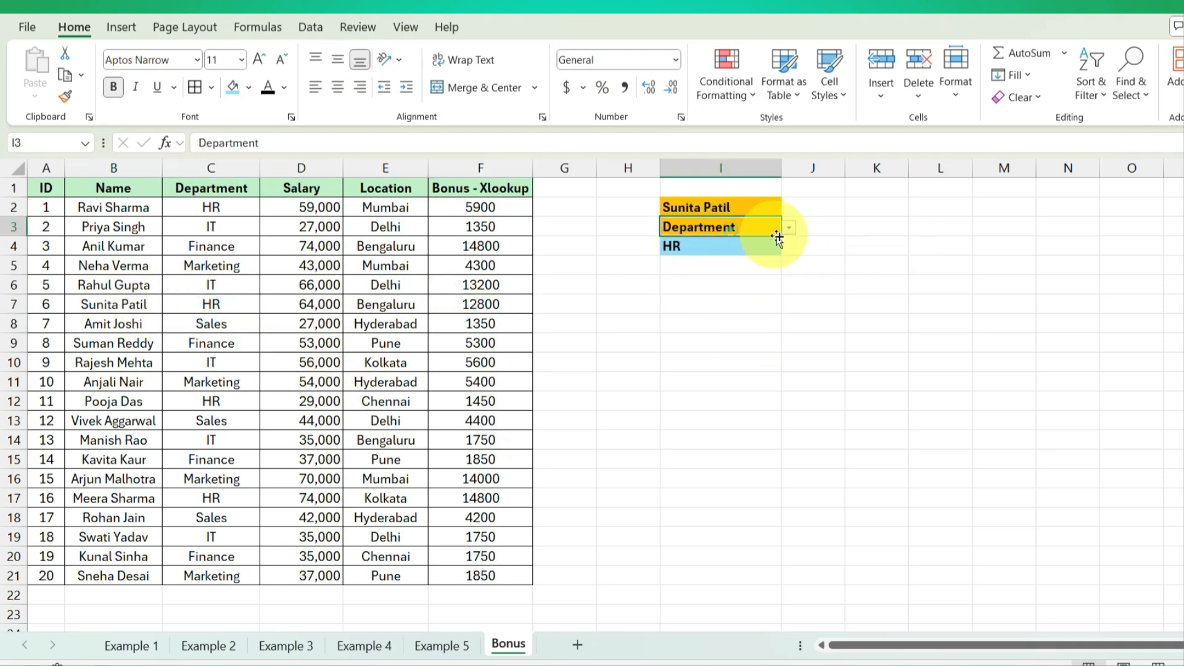
{"action": "left_click", "coordinate": [789, 227]}
{"action": "left_click", "coordinate": [761, 275]}
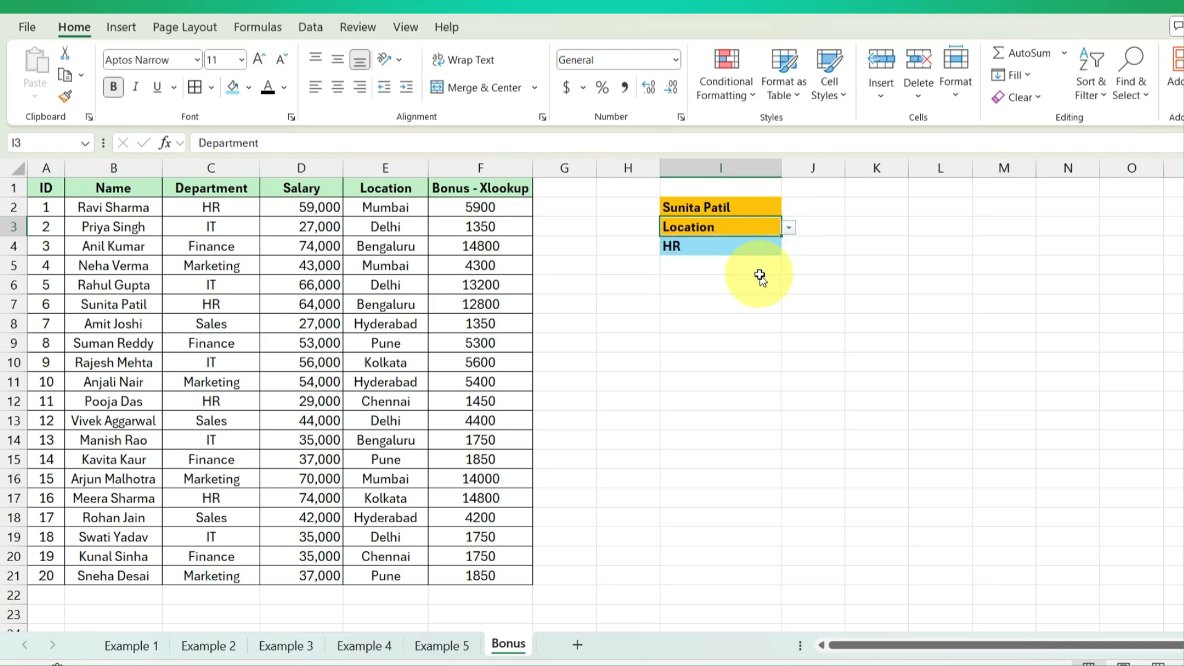
{"action": "key", "text": "Down"}
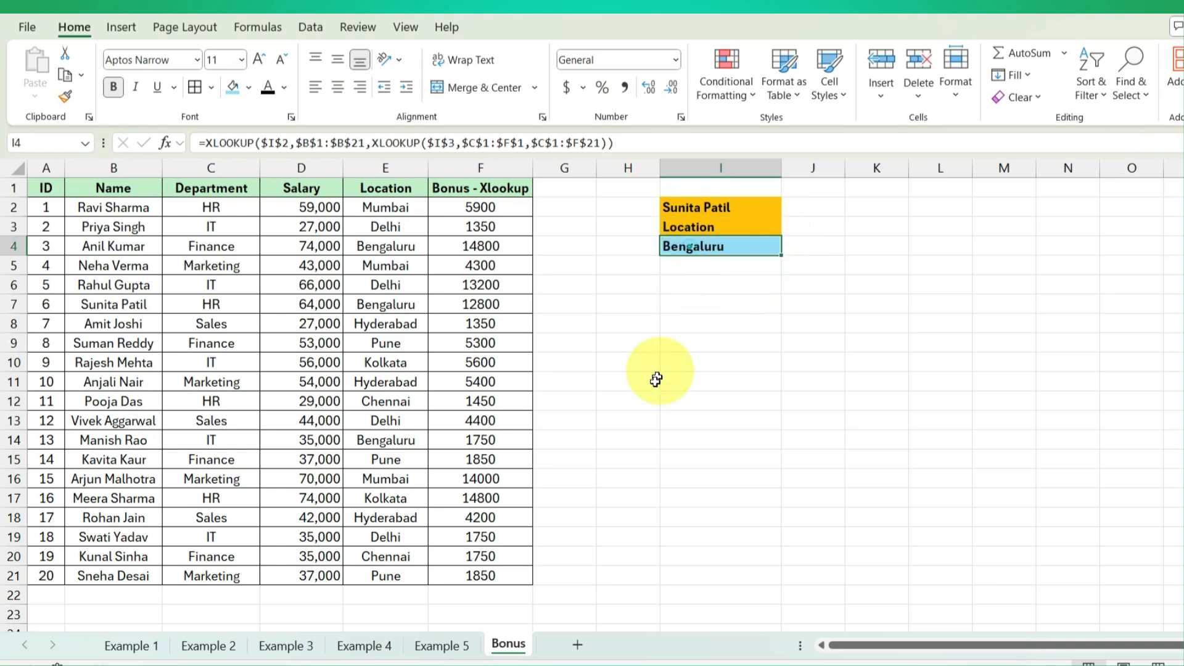
Step: Choose the employee name from row 13 in I2's dropdown and set the column dropdown in I3 to Salary
{"action": "left_click", "coordinate": [743, 208]}
{"action": "left_click", "coordinate": [788, 209]}
{"action": "left_click", "coordinate": [761, 342]}
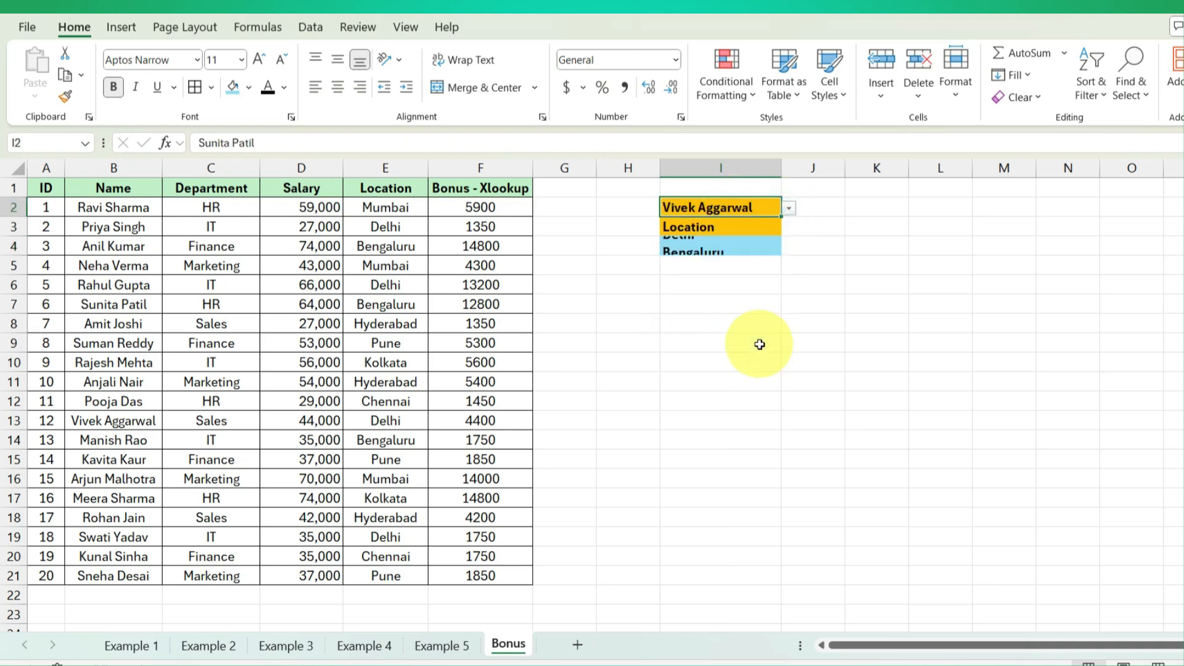
{"action": "left_click", "coordinate": [714, 236]}
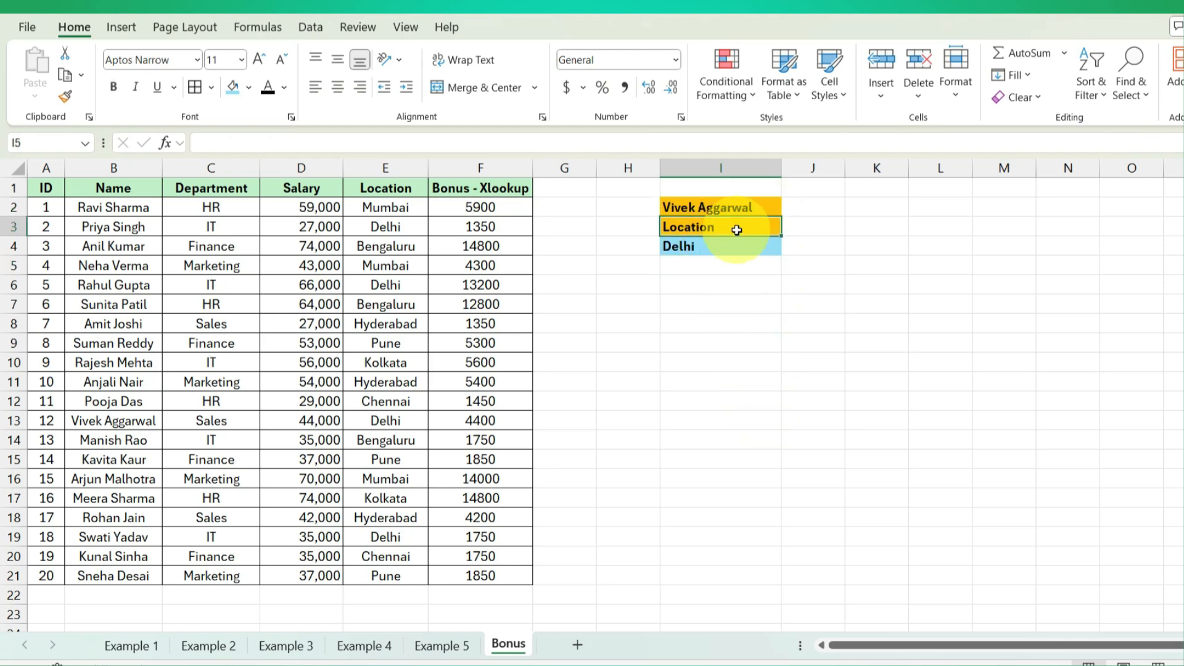
{"action": "left_click", "coordinate": [787, 228]}
{"action": "left_click", "coordinate": [746, 259]}
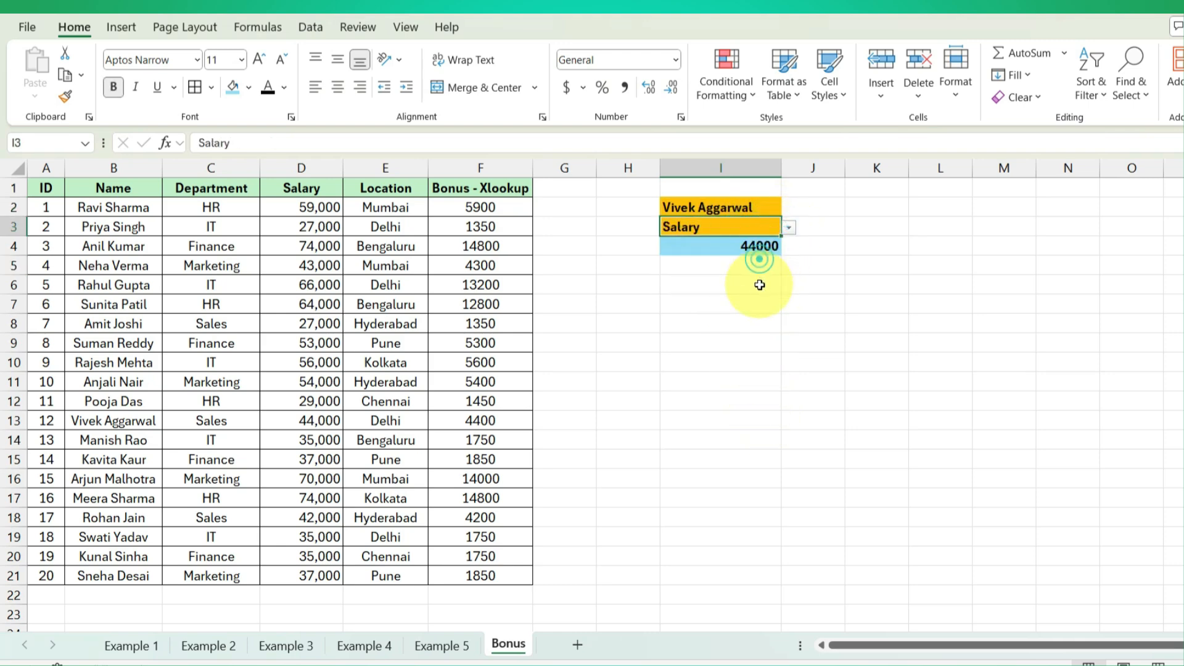
{"action": "left_click", "coordinate": [767, 246]}
Step: Test the column dropdown in I3 with Bonus - Xlookup followed by Department for the same employee
{"action": "left_click", "coordinate": [765, 226]}
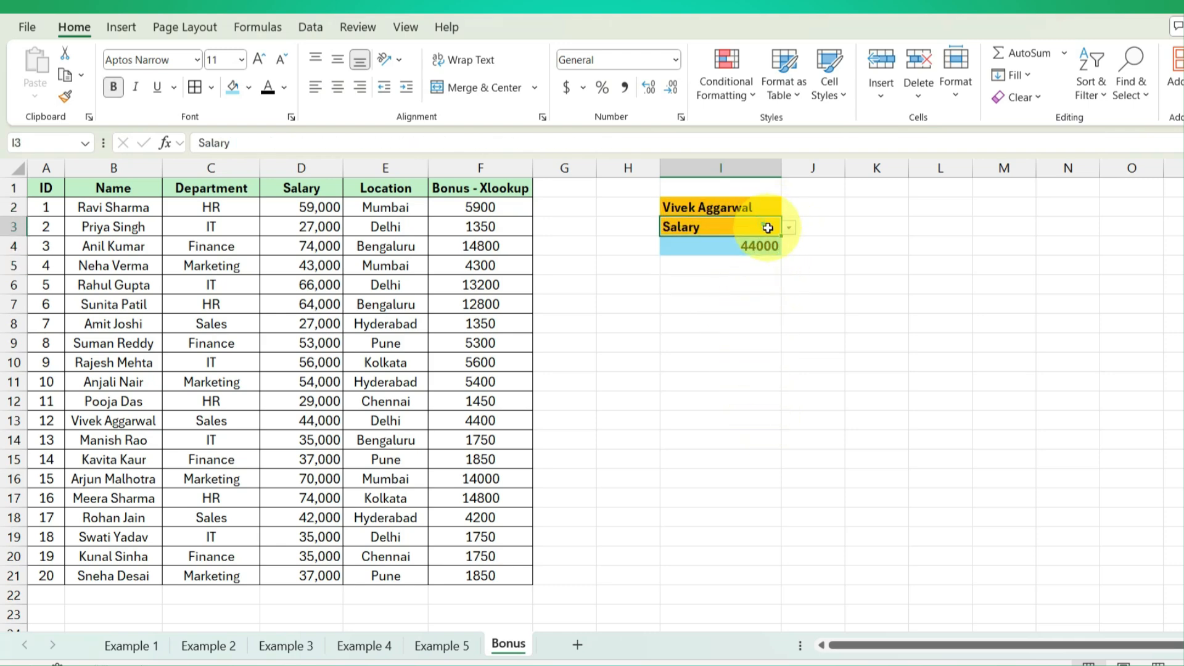
{"action": "left_click", "coordinate": [788, 228]}
{"action": "left_click", "coordinate": [764, 289]}
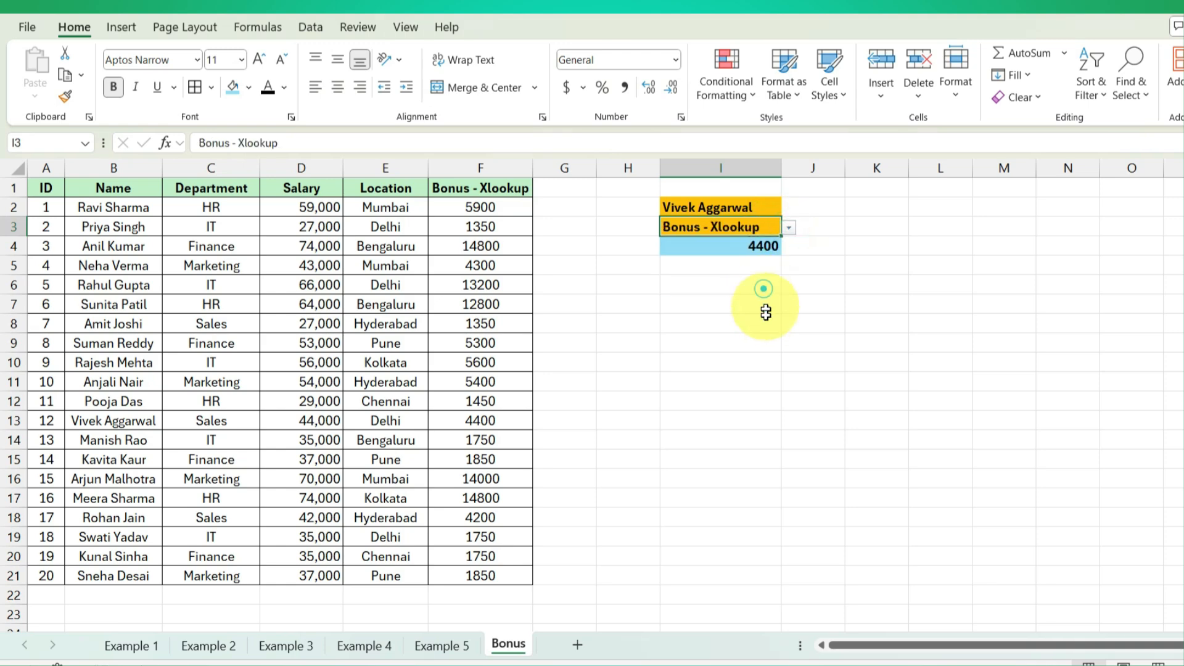
{"action": "left_click", "coordinate": [788, 229]}
{"action": "left_click", "coordinate": [710, 244]}
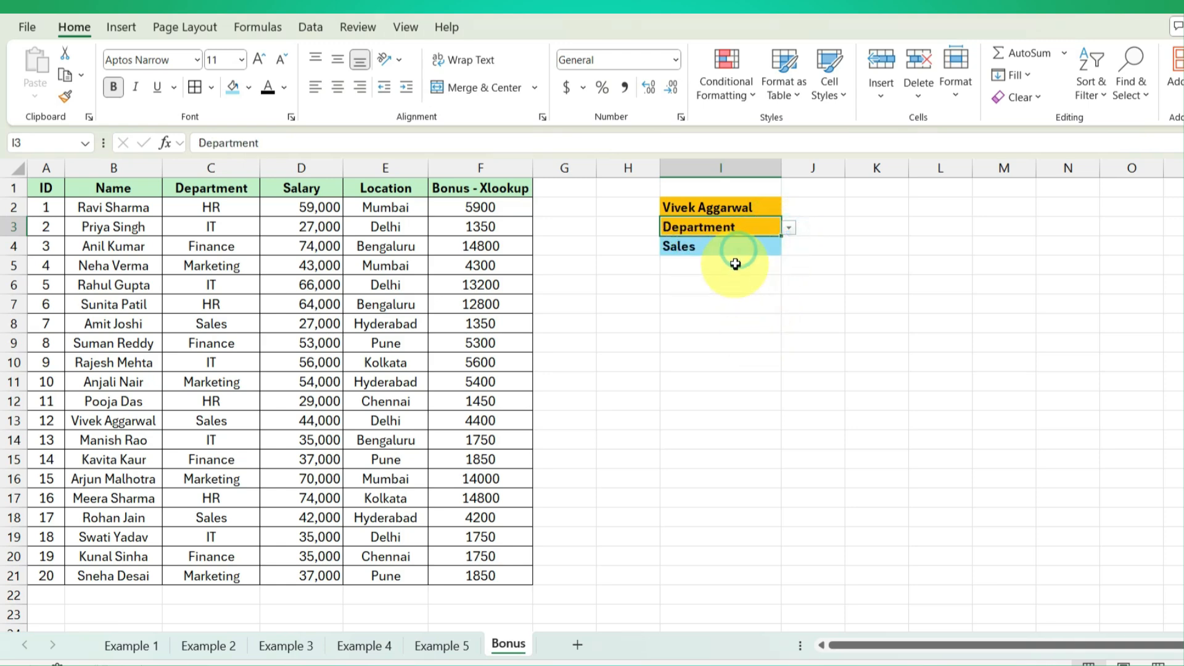
{"action": "left_click", "coordinate": [737, 249]}
Step: Choose the employee name from row 6 in I2, set I3 to Bonus - Xlookup, and select the result cell I4
{"action": "left_click", "coordinate": [746, 208]}
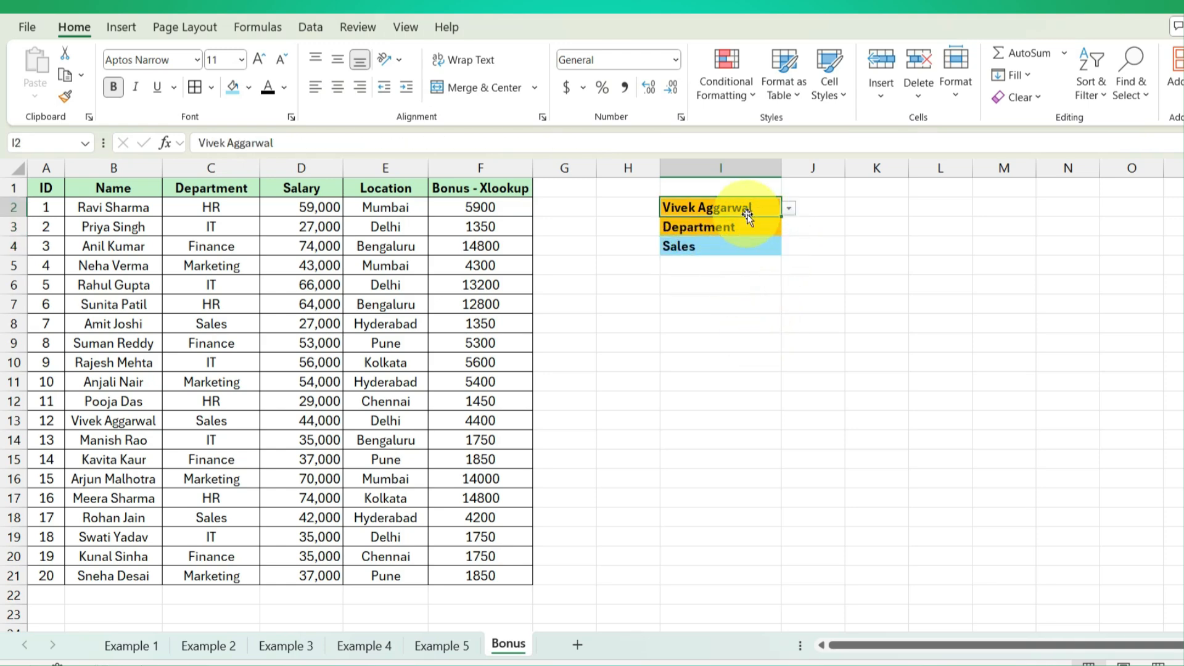
{"action": "left_click", "coordinate": [788, 208]}
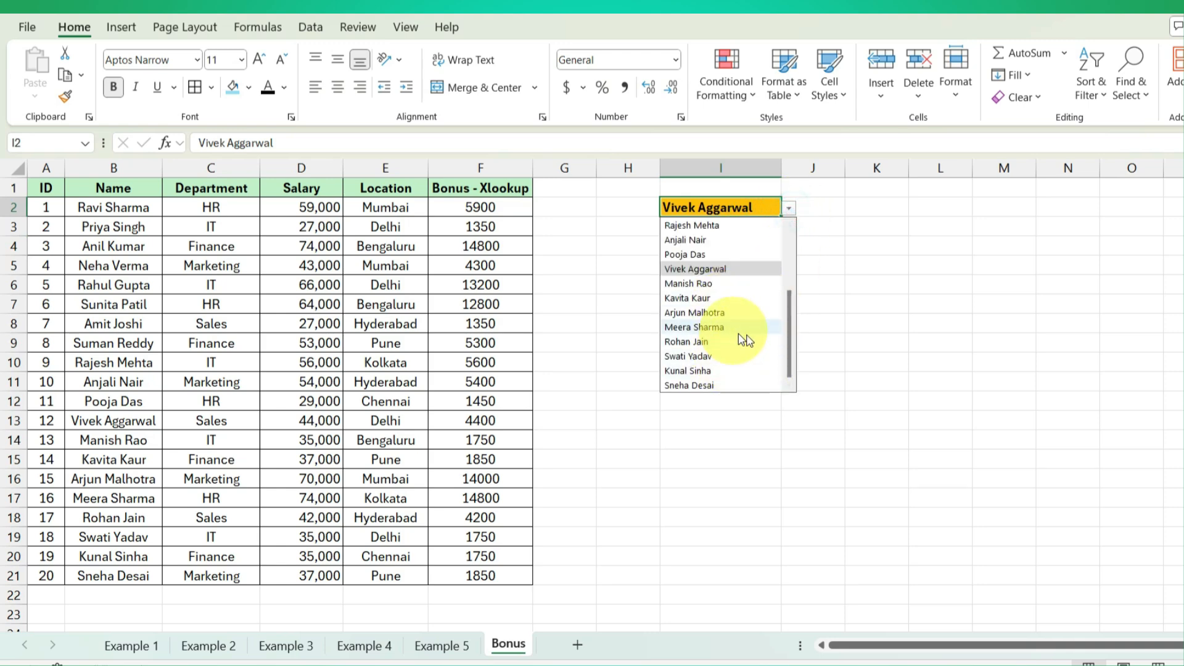
{"action": "left_click_drag", "start_coordinate": [789, 317], "coordinate": [789, 265]}
{"action": "left_click", "coordinate": [703, 269]}
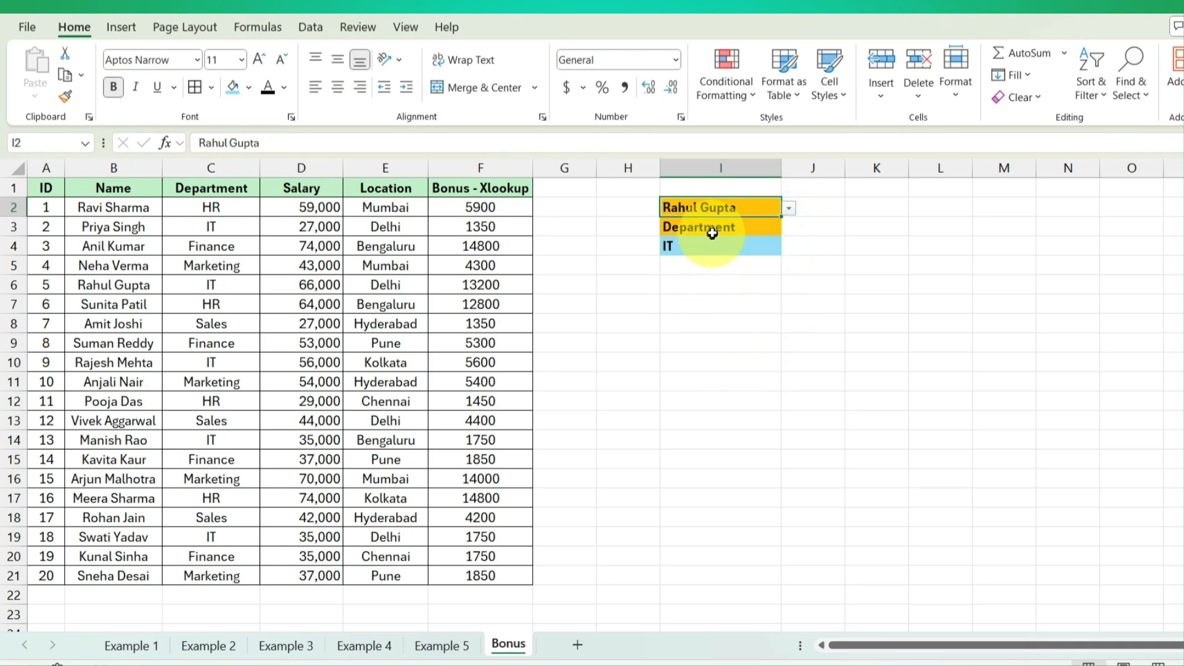
{"action": "left_click", "coordinate": [710, 238]}
{"action": "left_click", "coordinate": [789, 228]}
{"action": "left_click", "coordinate": [742, 292]}
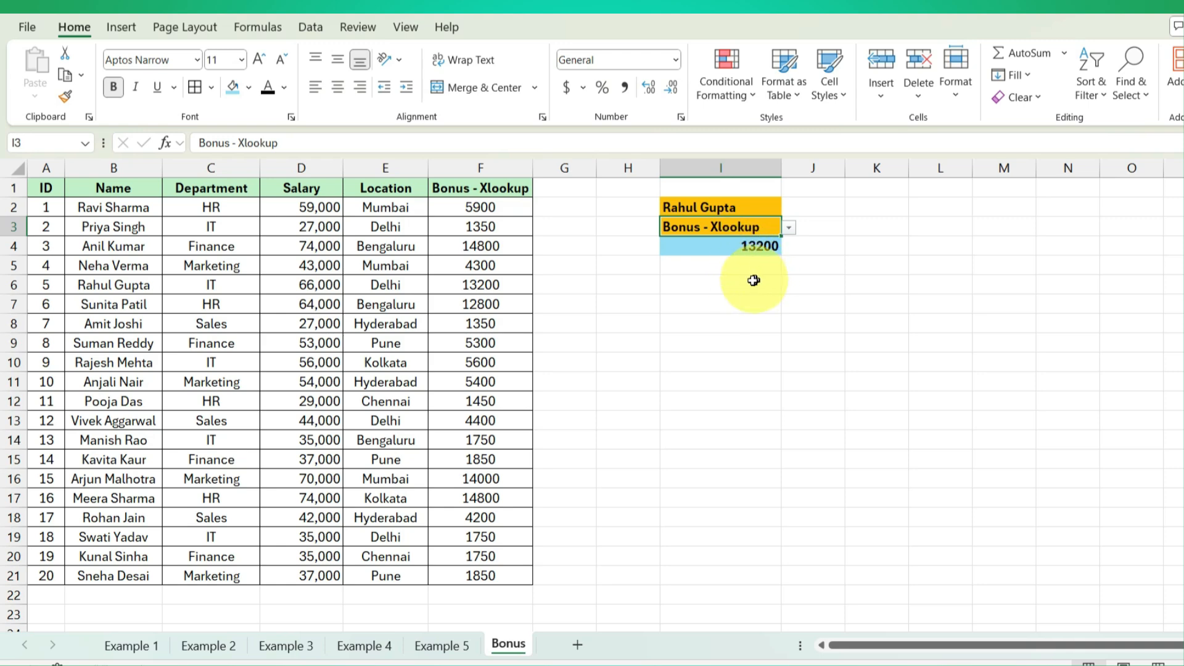
{"action": "left_click", "coordinate": [741, 254]}
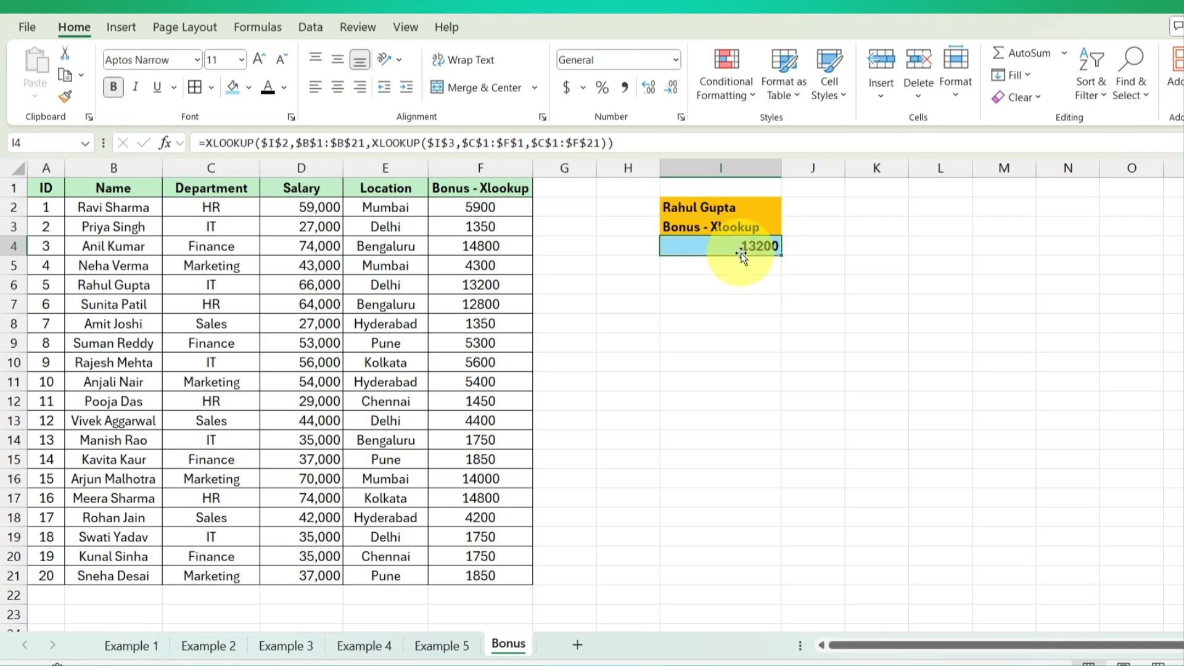